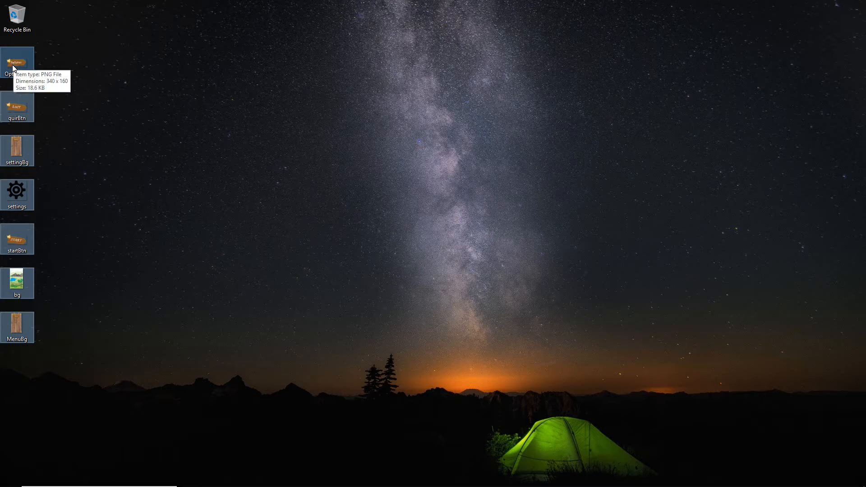
Import the selected menu images from the desktop into the project's Assets folder.
{"action": "left_click_drag", "start_coordinate": [12, 64], "coordinate": [298, 385]}
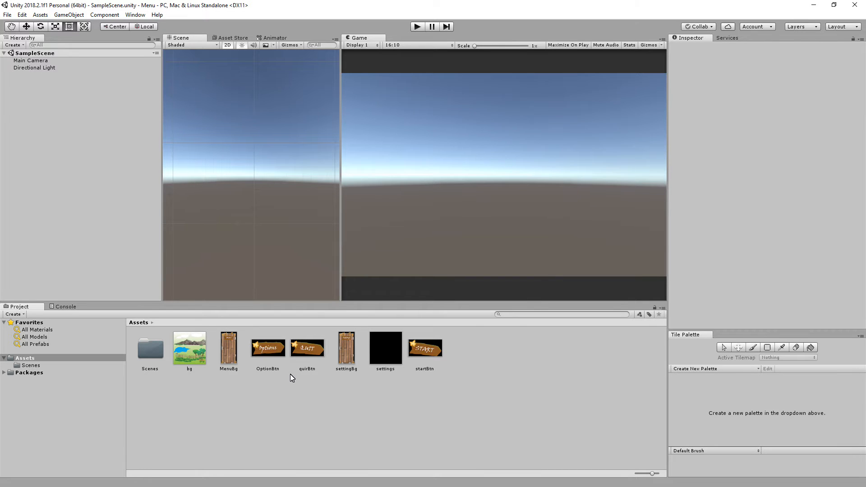
Rename the SampleScene file in the Scenes folder as mainMenu.
{"action": "double_click", "coordinate": [147, 354]}
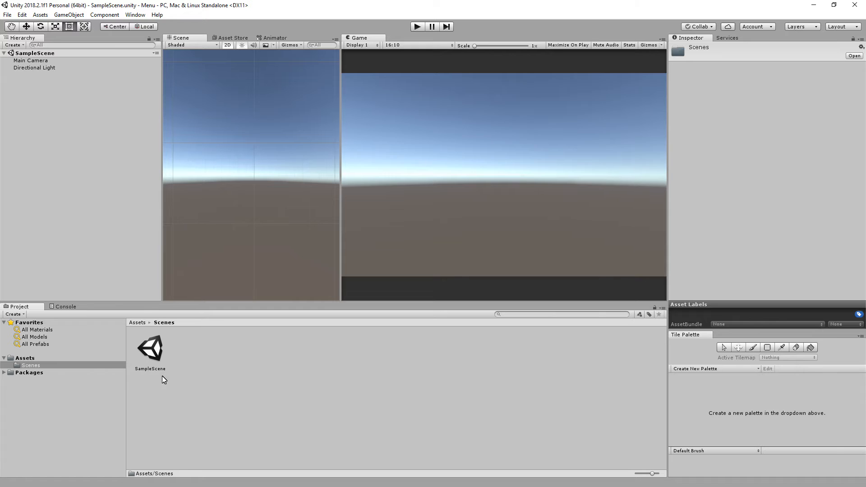
{"action": "left_click", "coordinate": [150, 370]}
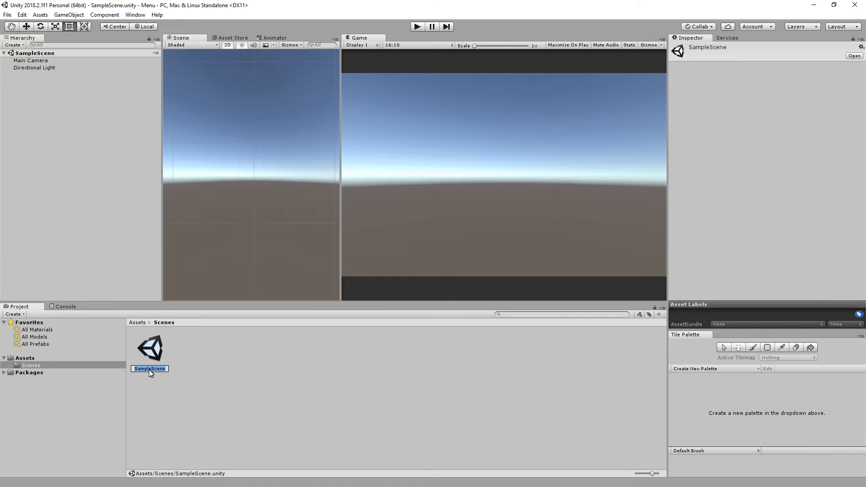
{"action": "type", "text": "mainMenu"}
{"action": "key", "text": "Return"}
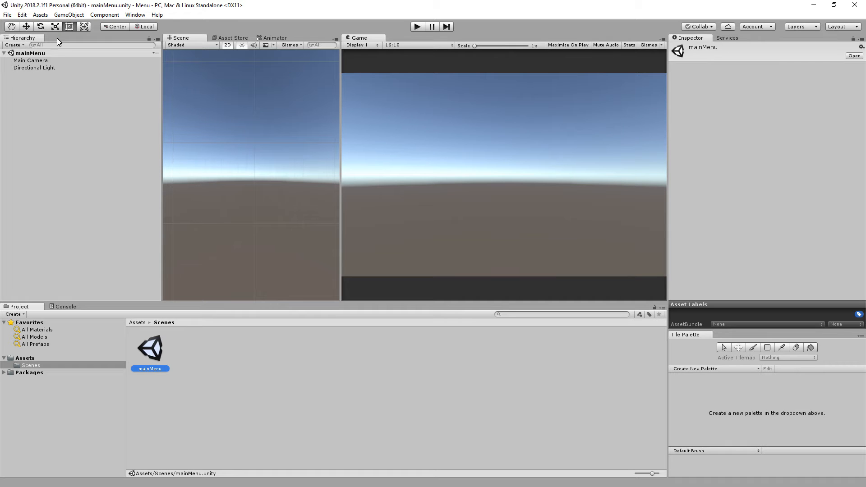
Create a new scene and save it as playScene in the Scenes folder.
{"action": "left_click", "coordinate": [41, 15]}
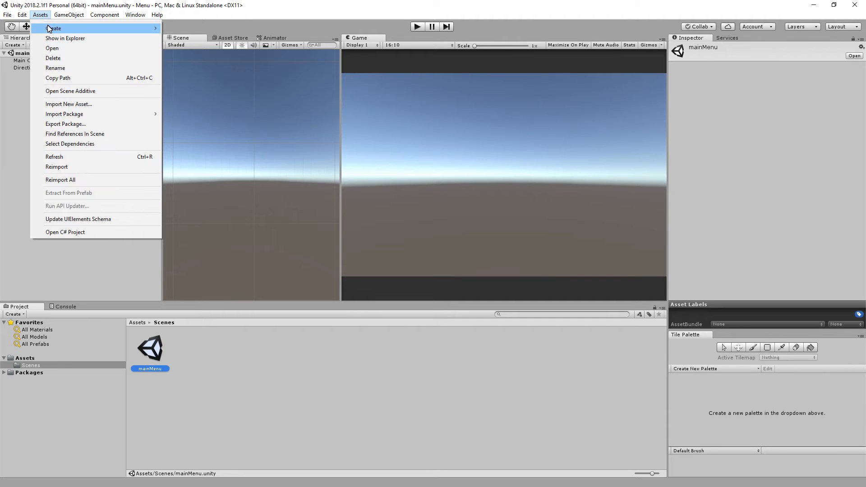
{"action": "mouse_move", "coordinate": [11, 18]}
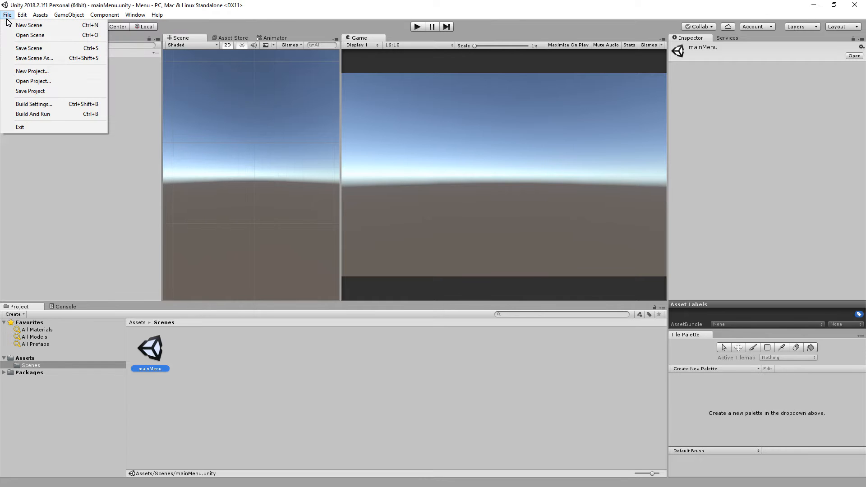
{"action": "left_click", "coordinate": [32, 26]}
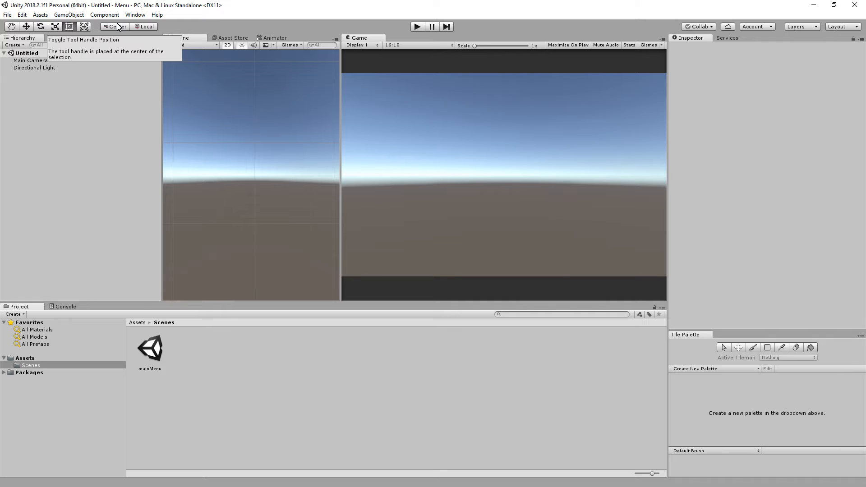
{"action": "left_click", "coordinate": [8, 14]}
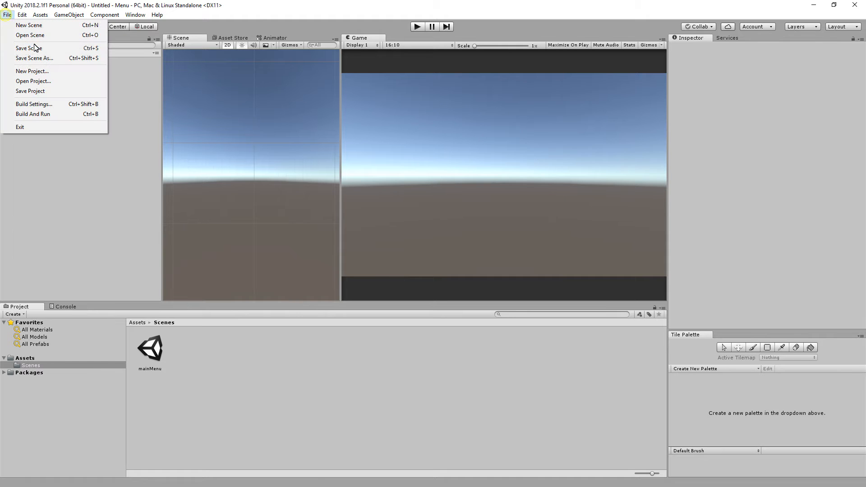
{"action": "left_click", "coordinate": [38, 51]}
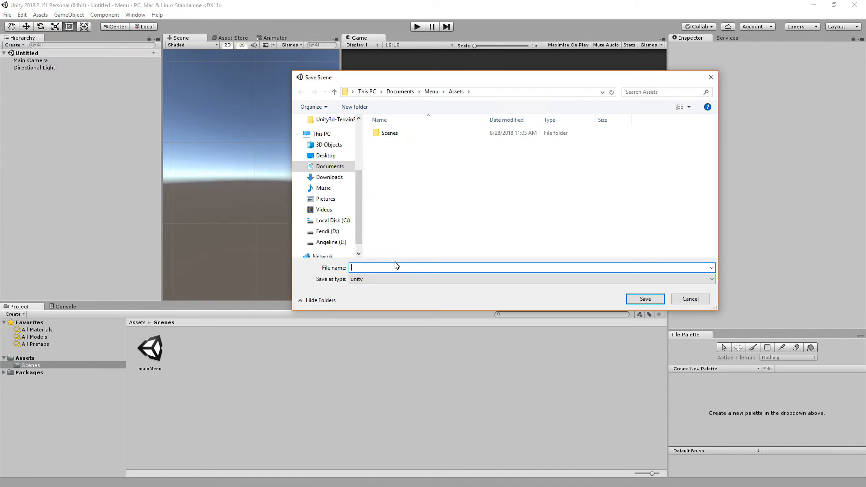
{"action": "double_click", "coordinate": [389, 133]}
{"action": "left_click", "coordinate": [379, 268]}
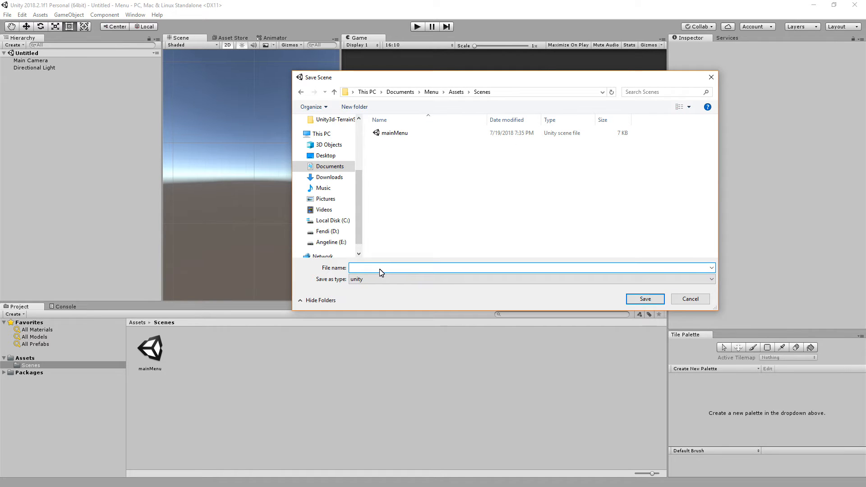
{"action": "type", "text": "playScene"}
{"action": "key", "text": "Return"}
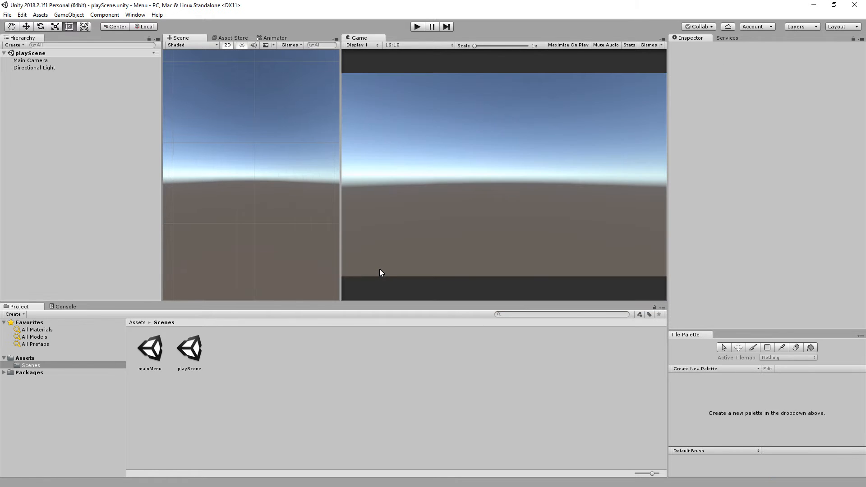
Reopen the mainMenu scene and return to the Assets folder.
{"action": "left_click", "coordinate": [147, 357]}
{"action": "left_click", "coordinate": [194, 357]}
{"action": "left_click", "coordinate": [264, 360]}
{"action": "double_click", "coordinate": [153, 355]}
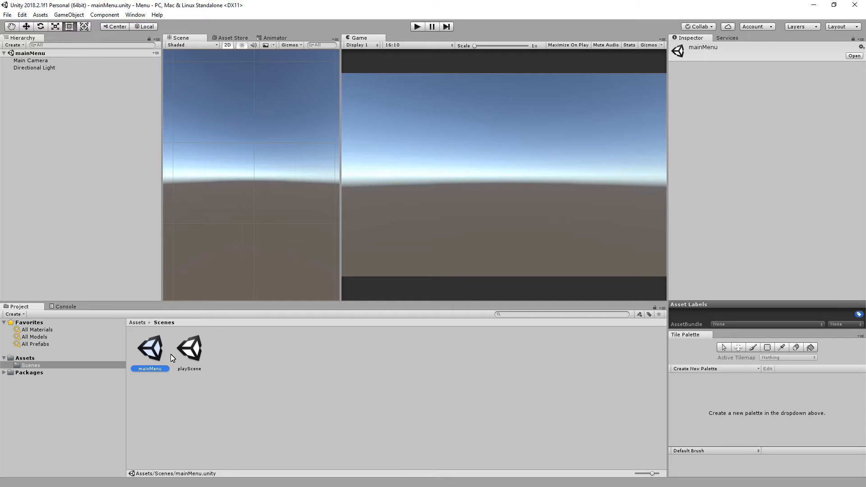
{"action": "left_click", "coordinate": [32, 359]}
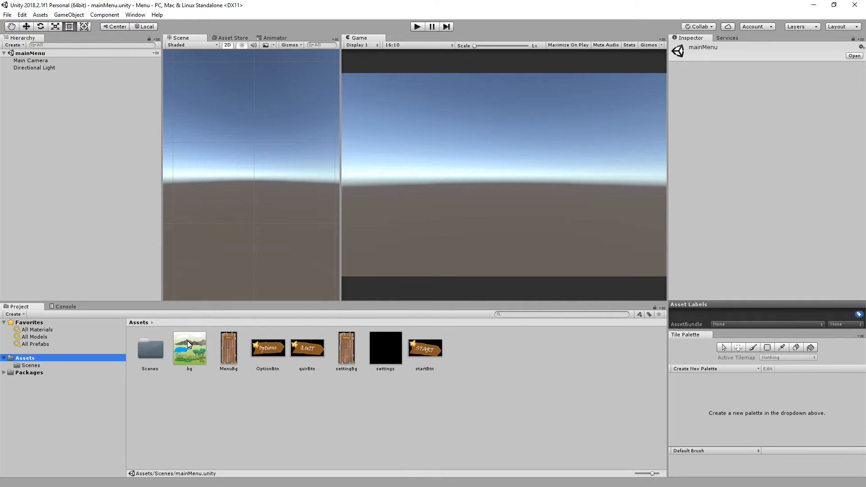
Add a UI Image to the mainMenu scene.
{"action": "left_click", "coordinate": [61, 16]}
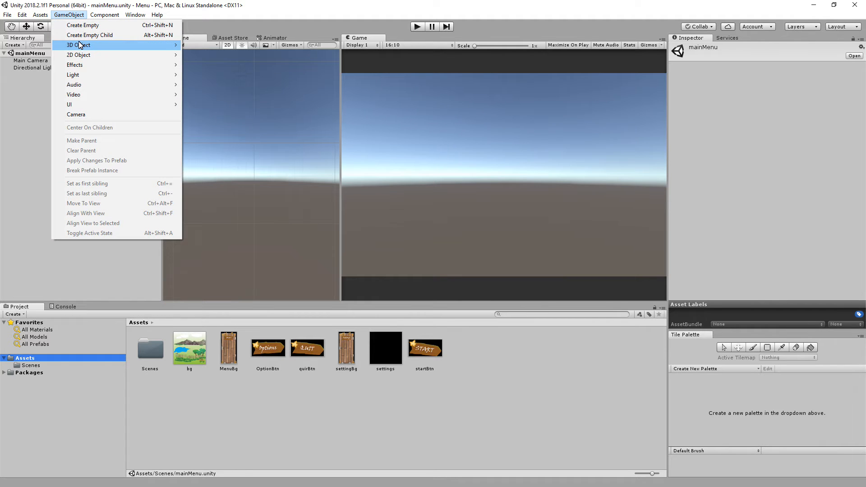
{"action": "mouse_move", "coordinate": [85, 106]}
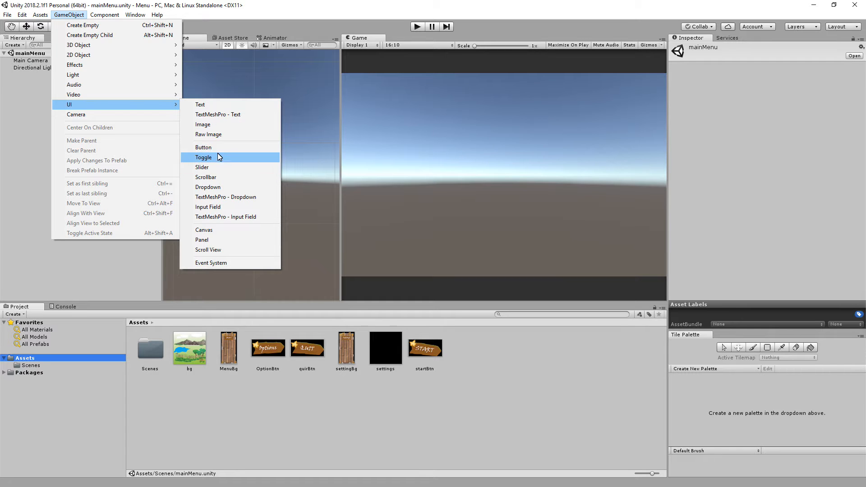
{"action": "left_click", "coordinate": [208, 125]}
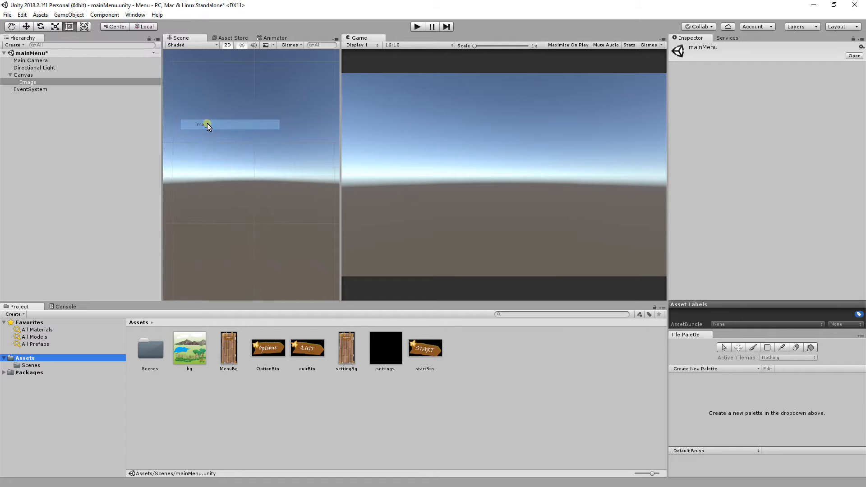
Rename the Image object under the Canvas as bg.
{"action": "left_click", "coordinate": [26, 89]}
{"action": "left_click", "coordinate": [30, 82]}
{"action": "left_click", "coordinate": [702, 48]}
{"action": "mouse_move", "coordinate": [686, 48]}
{"action": "left_mouse_down"}
{"action": "mouse_move", "coordinate": [672, 48]}
{"action": "mouse_move", "coordinate": [693, 47]}
{"action": "left_mouse_up"}
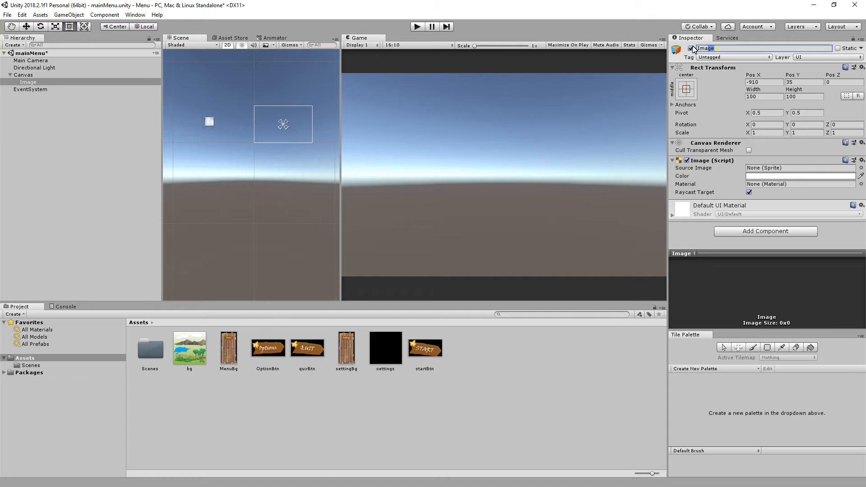
{"action": "type", "text": "bg"}
{"action": "key", "text": "Return"}
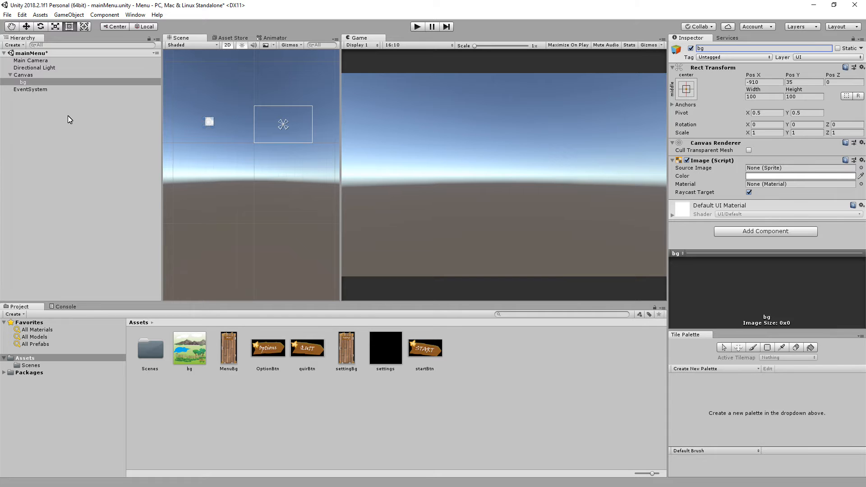
Set the Canvas to Screen Space - Camera with Main Camera as render camera, and its UI scale mode to Scale With Screen Size.
{"action": "left_click", "coordinate": [23, 82]}
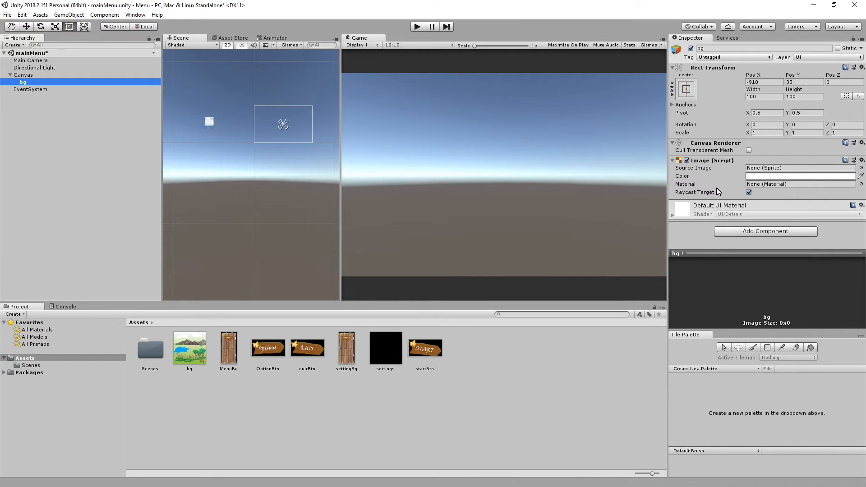
{"action": "left_click", "coordinate": [25, 75]}
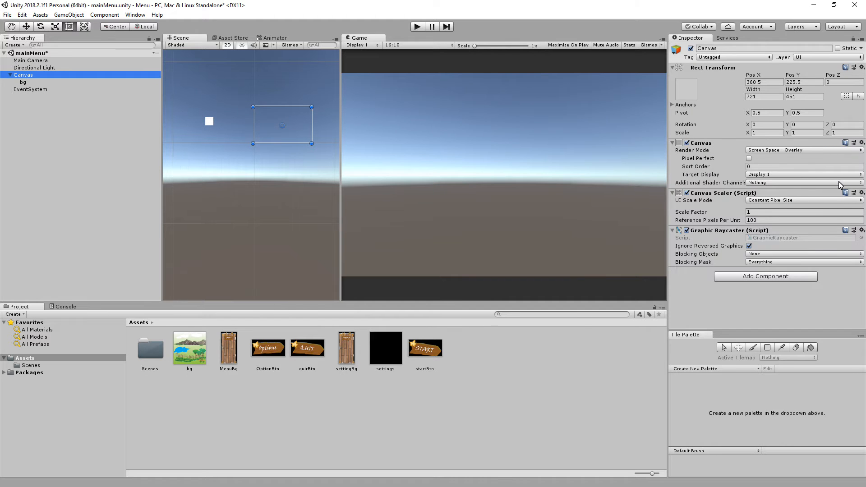
{"action": "left_click", "coordinate": [824, 151]}
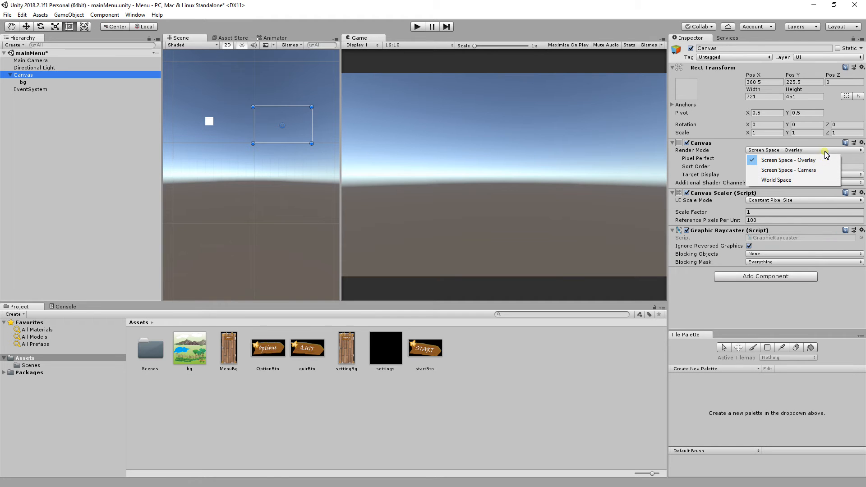
{"action": "left_click", "coordinate": [805, 172]}
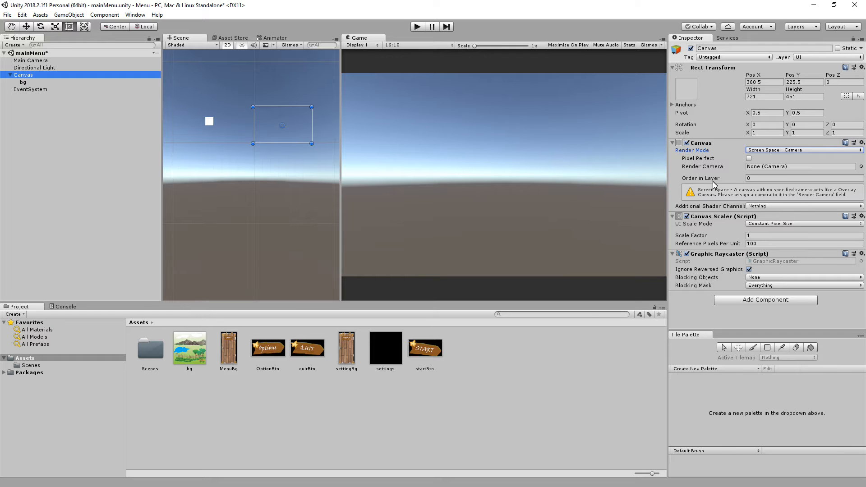
{"action": "left_click_drag", "start_coordinate": [30, 61], "coordinate": [777, 168]}
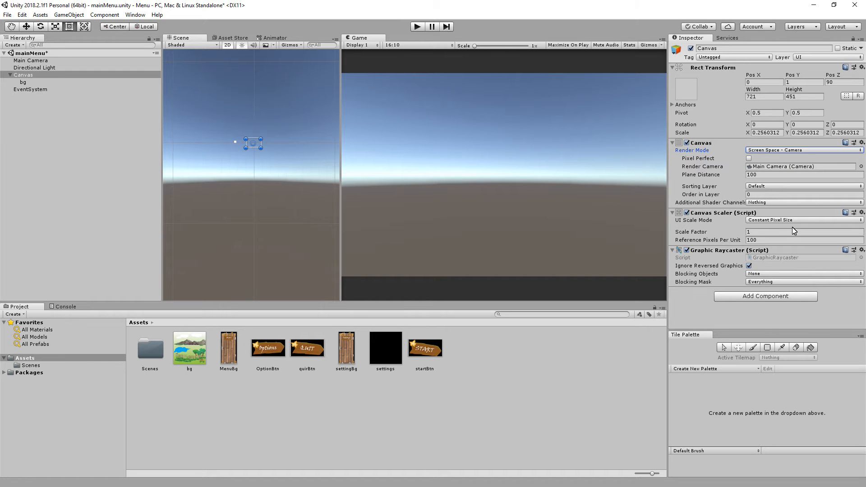
{"action": "left_click", "coordinate": [806, 221]}
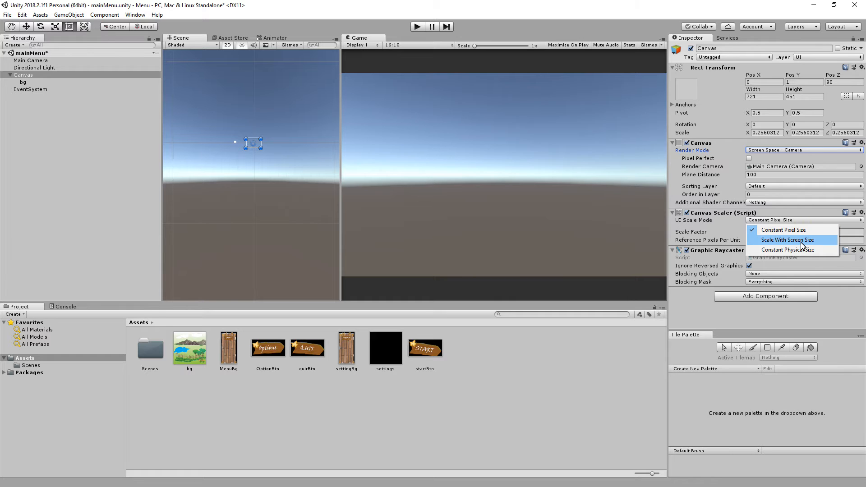
{"action": "left_click", "coordinate": [801, 240]}
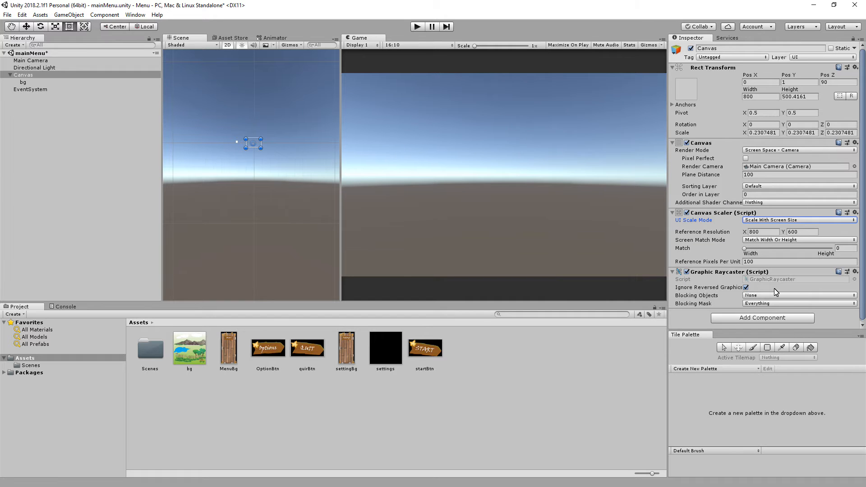
Add a fixed 800x1280 resolution to the Game view and use it.
{"action": "left_click", "coordinate": [441, 47]}
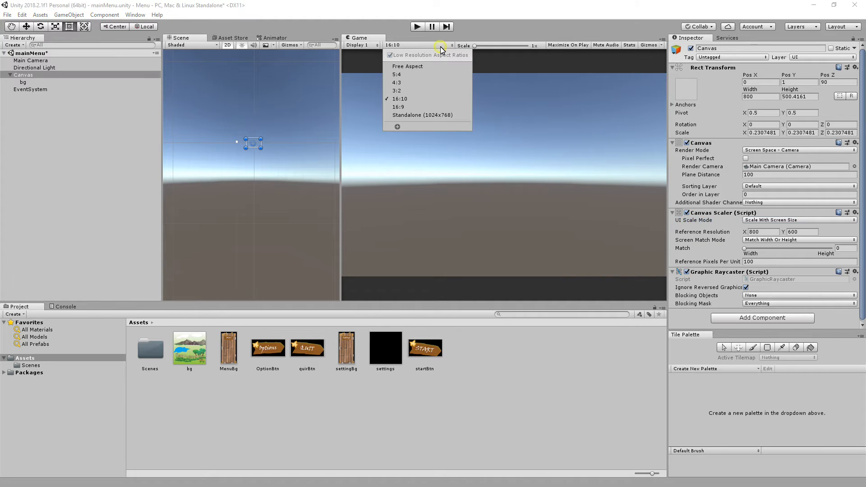
{"action": "left_click", "coordinate": [397, 127]}
{"action": "left_click", "coordinate": [455, 156]}
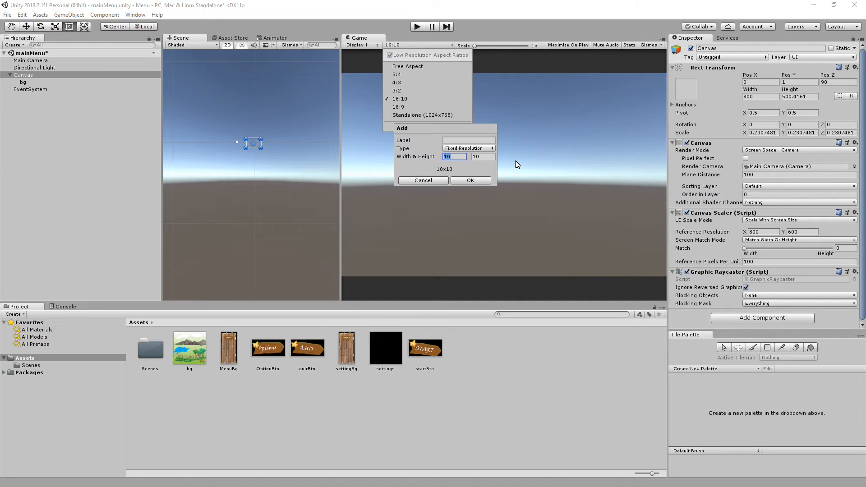
{"action": "type", "text": "800"}
{"action": "left_click", "coordinate": [482, 156]}
{"action": "type", "text": "1280"}
{"action": "left_click", "coordinate": [471, 181]}
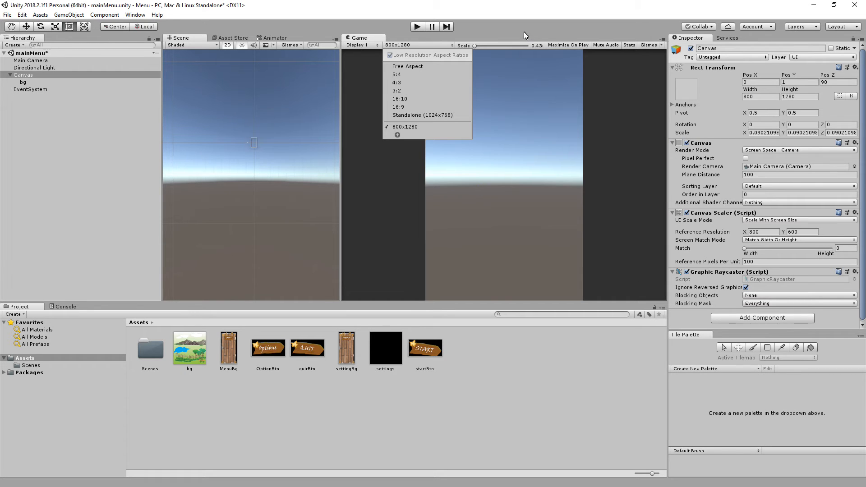
{"action": "left_click", "coordinate": [523, 29]}
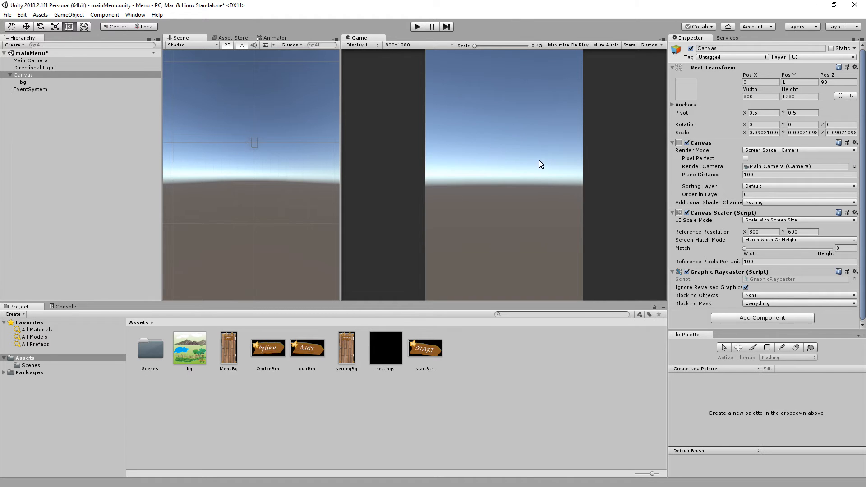
Set the Canvas Scaler's reference resolution to match the Game view's portrait resolution.
{"action": "left_click", "coordinate": [772, 233]}
{"action": "double_click", "coordinate": [772, 234]}
{"action": "key", "text": "Tab"}
{"action": "type", "text": "12"}
Apply the middle-center anchor preset to the bg image.
{"action": "left_click", "coordinate": [25, 82]}
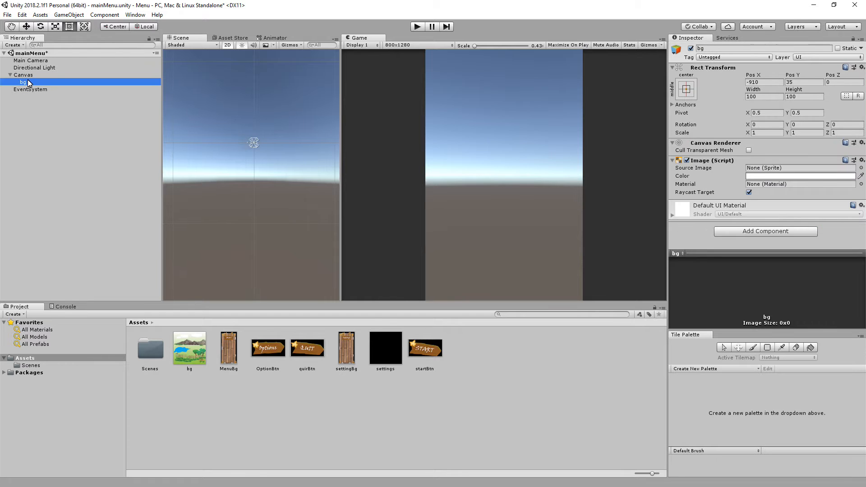
{"action": "left_click", "coordinate": [26, 77]}
{"action": "left_click", "coordinate": [23, 82]}
{"action": "left_click", "coordinate": [687, 90]}
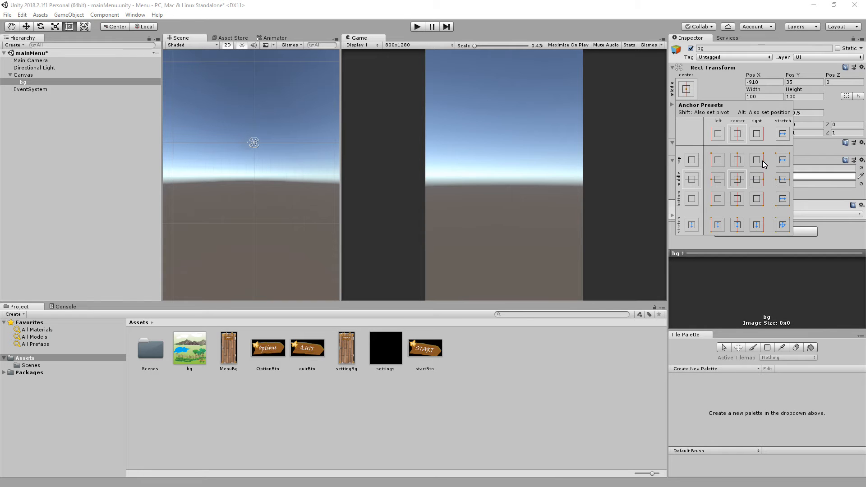
{"action": "left_click", "coordinate": [737, 180]}
{"action": "left_click", "coordinate": [700, 14]}
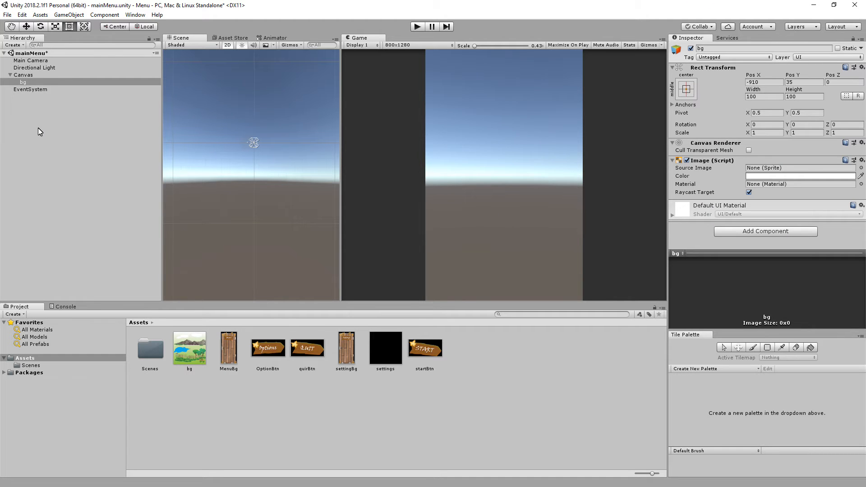
Position the bg image at the canvas center with Pos X 0 and Pos Y 0.
{"action": "left_click", "coordinate": [25, 75]}
{"action": "left_click", "coordinate": [24, 82]}
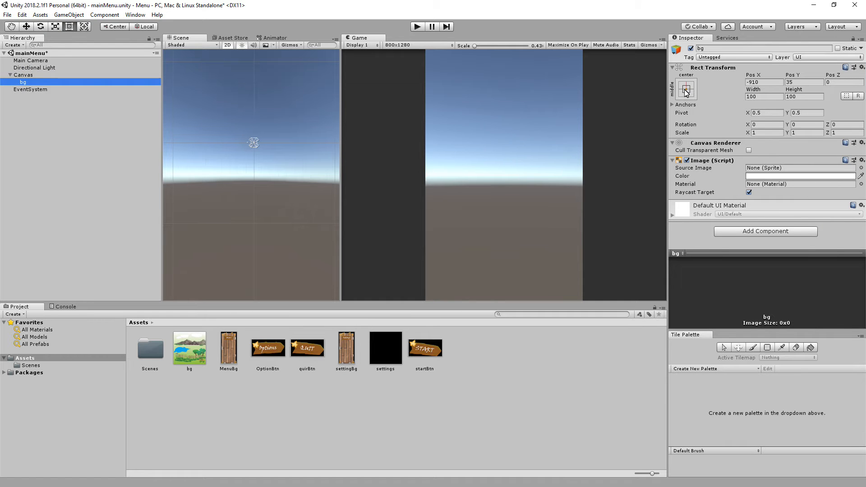
{"action": "left_click", "coordinate": [765, 84]}
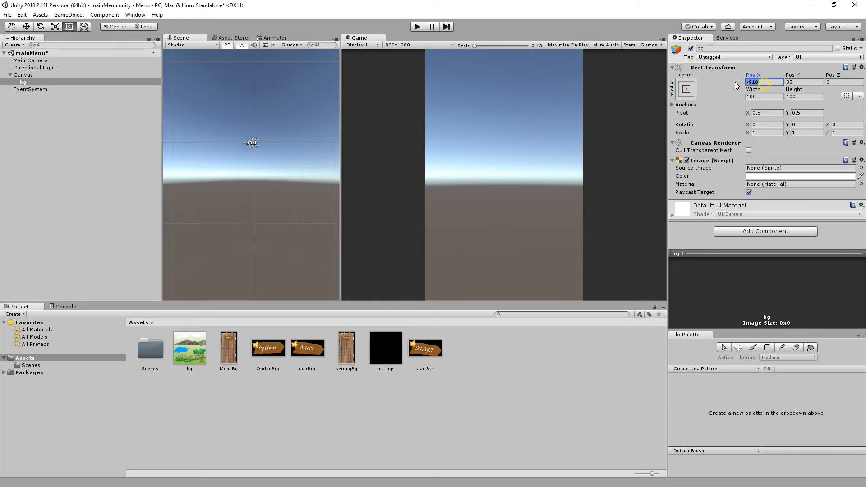
{"action": "type", "text": "0"}
{"action": "left_click", "coordinate": [806, 83]}
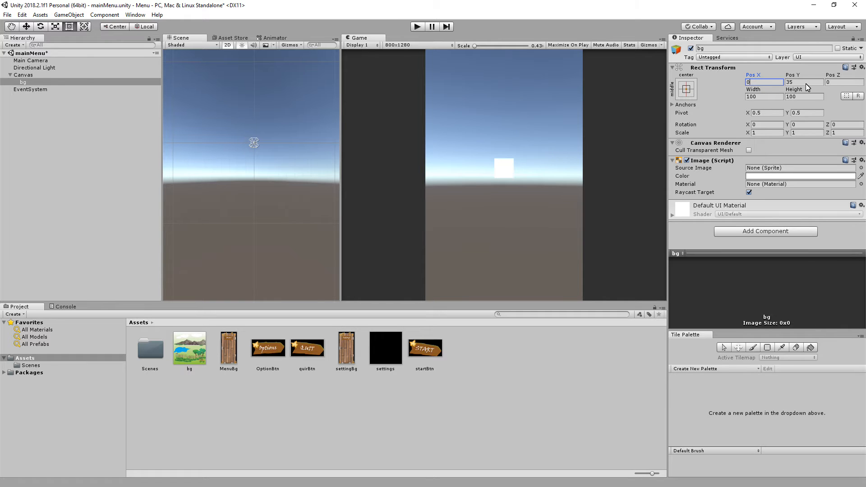
{"action": "type", "text": "0"}
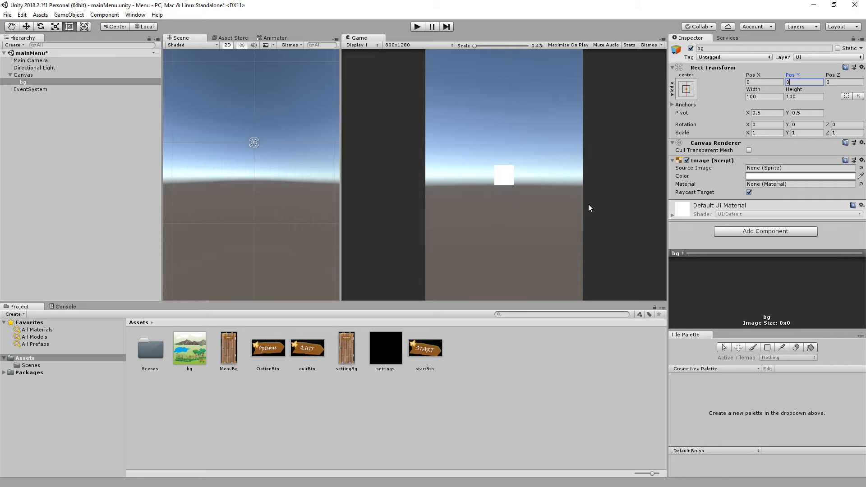
Set the bg image's width to 800 and height to 1280.
{"action": "left_click", "coordinate": [758, 95]}
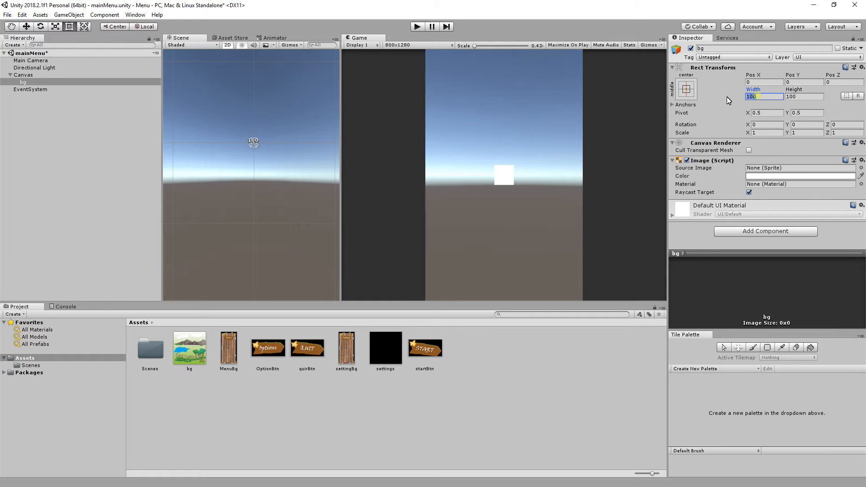
{"action": "type", "text": "800"}
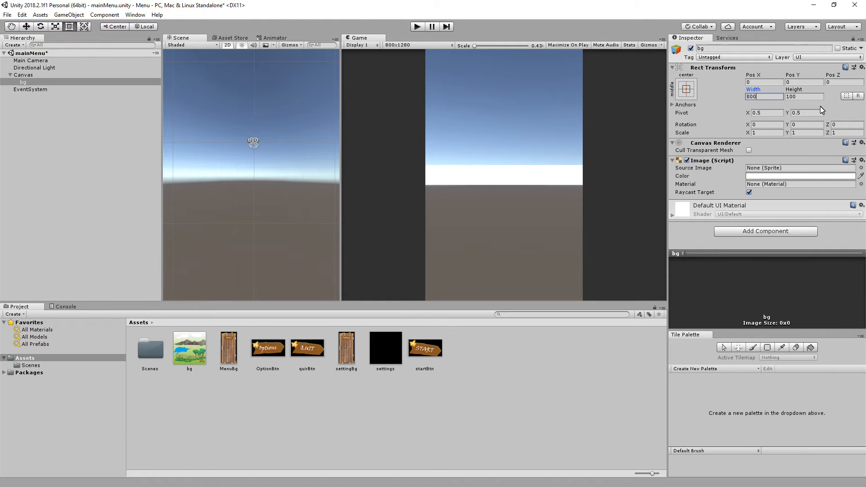
{"action": "left_click", "coordinate": [798, 96]}
{"action": "type", "text": "1280"}
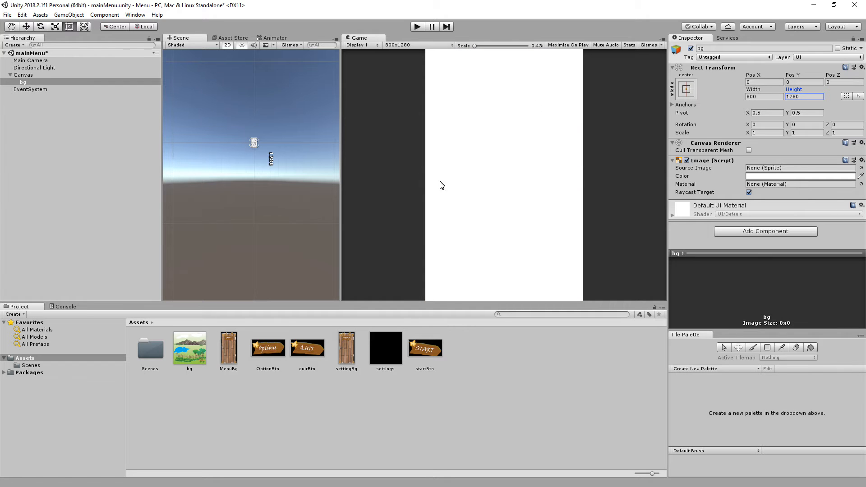
Try to assign the bg texture as the source image of the bg object.
{"action": "left_click", "coordinate": [24, 75]}
{"action": "left_click", "coordinate": [24, 83]}
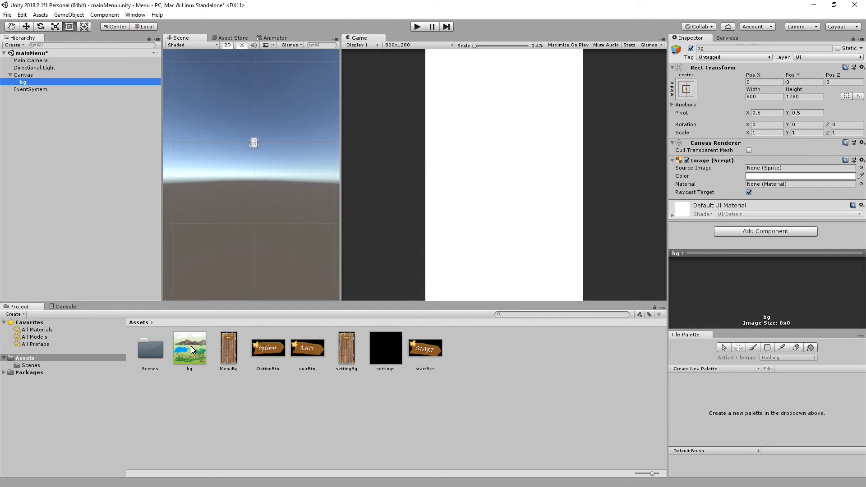
{"action": "left_click_drag", "start_coordinate": [191, 351], "coordinate": [717, 187]}
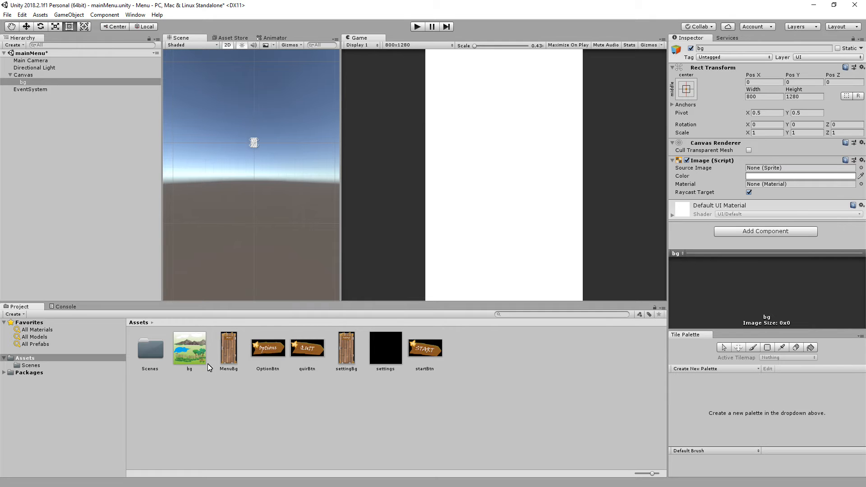
{"action": "left_click", "coordinate": [194, 357]}
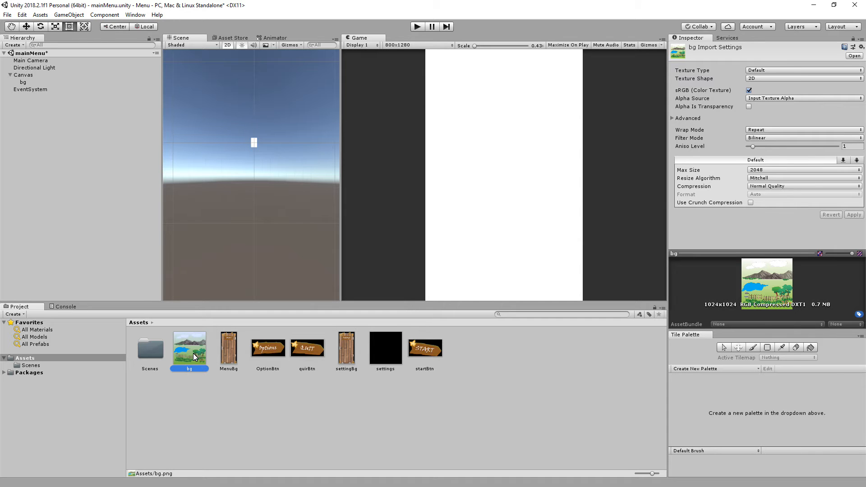
{"action": "left_click", "coordinate": [222, 350]}
{"action": "left_click", "coordinate": [31, 83]}
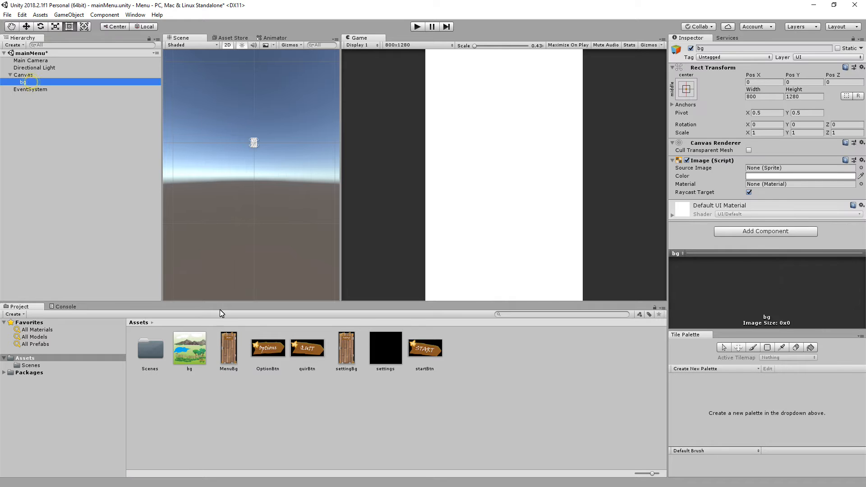
{"action": "left_click", "coordinate": [191, 350]}
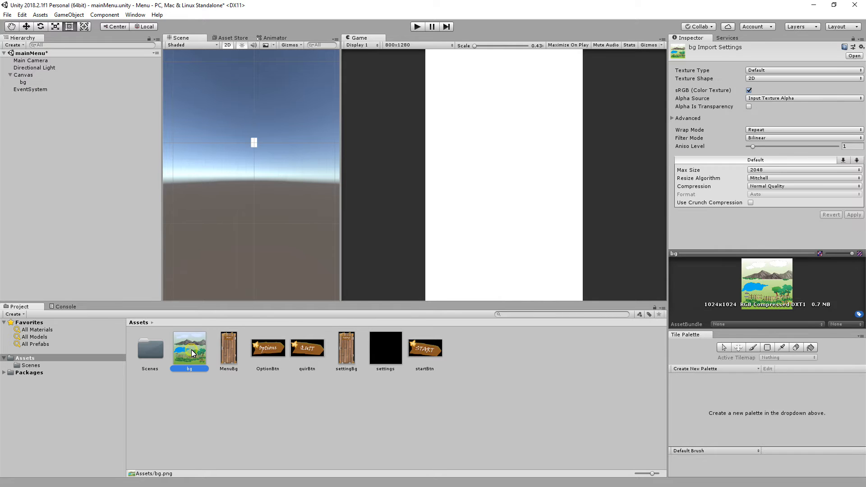
{"action": "left_click", "coordinate": [30, 82]}
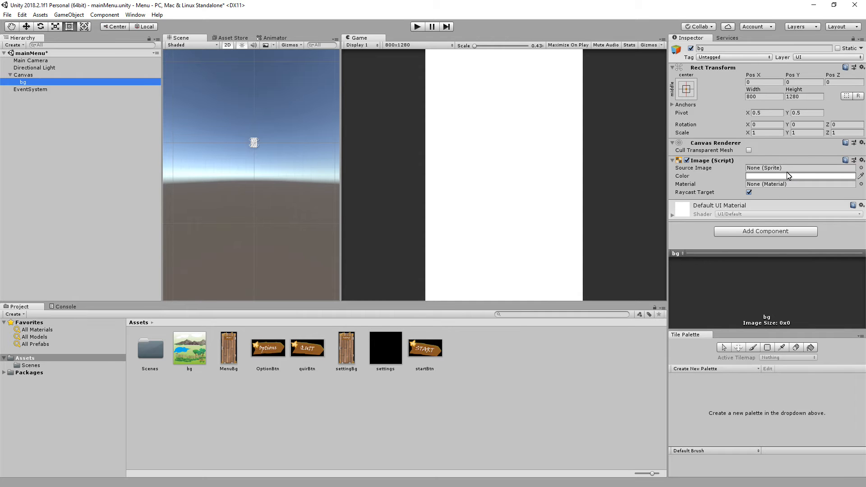
Change the texture type of all seven imported images to Sprite (2D and UI) and apply the import settings.
{"action": "left_click", "coordinate": [190, 353]}
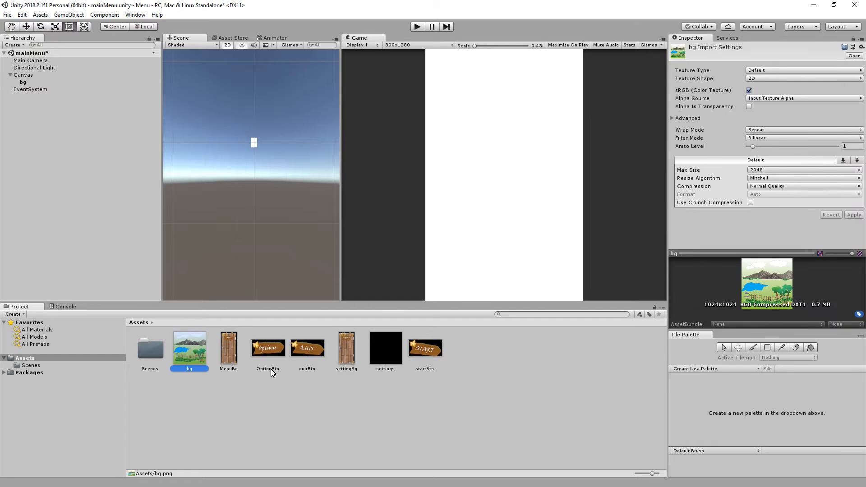
{"action": "left_click", "coordinate": [228, 350], "text": "ctrl"}
{"action": "left_click", "coordinate": [307, 348], "text": "shift"}
{"action": "left_click", "coordinate": [346, 348], "text": "ctrl"}
{"action": "left_click", "coordinate": [386, 348], "text": "ctrl"}
{"action": "left_click", "coordinate": [426, 348], "text": "ctrl"}
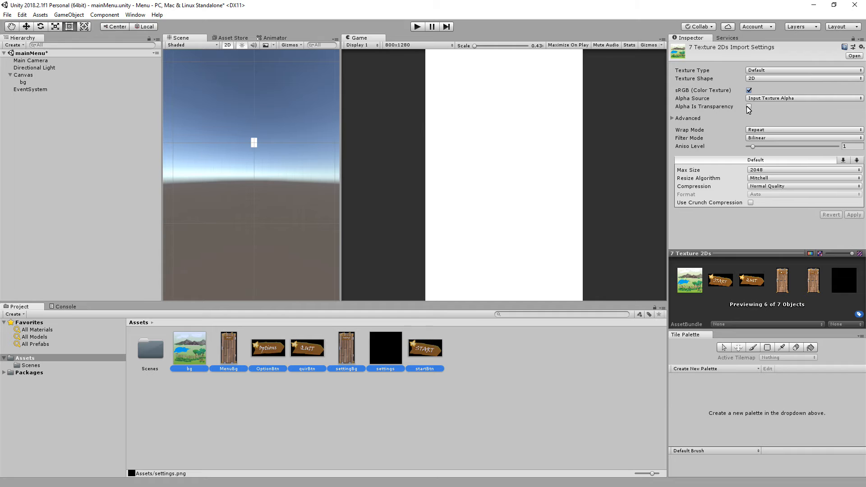
{"action": "left_click", "coordinate": [802, 71]}
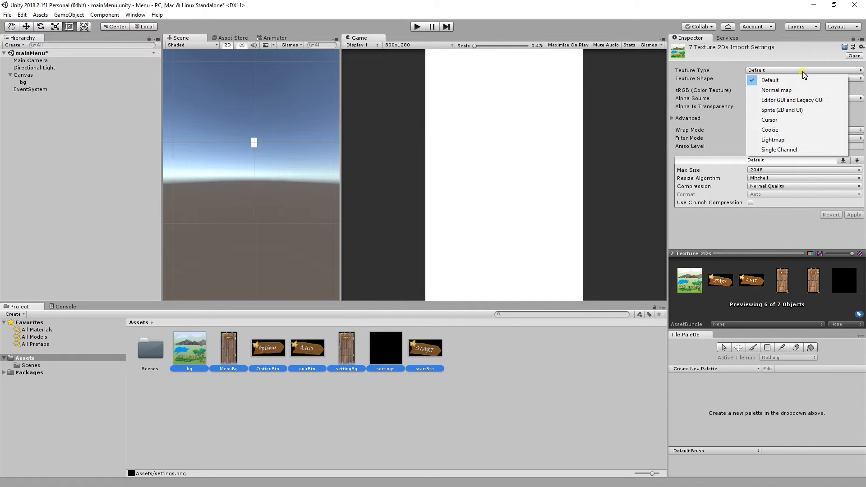
{"action": "left_click", "coordinate": [787, 114]}
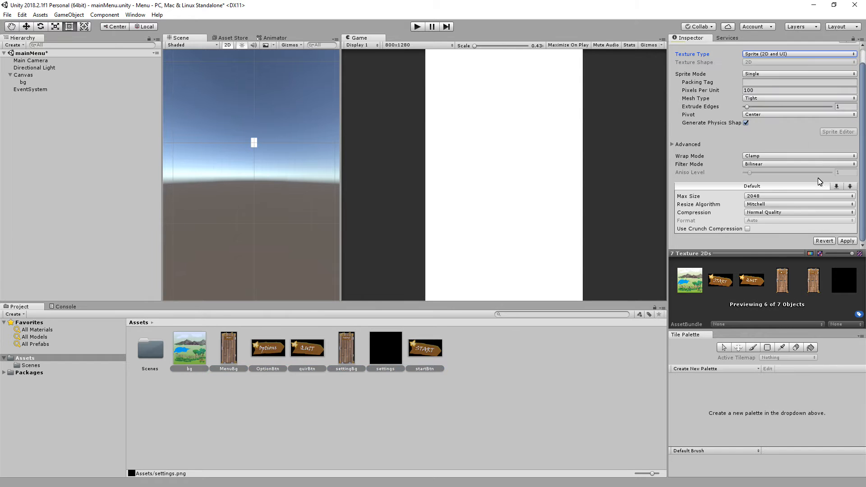
{"action": "left_click", "coordinate": [847, 240]}
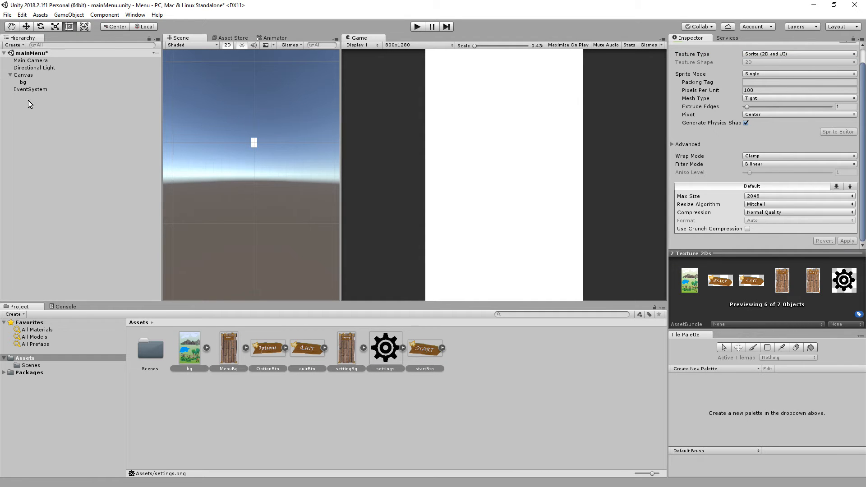
Assign the bg sprite as the source image of the bg object in the Canvas.
{"action": "left_click", "coordinate": [214, 399]}
{"action": "left_click", "coordinate": [189, 358]}
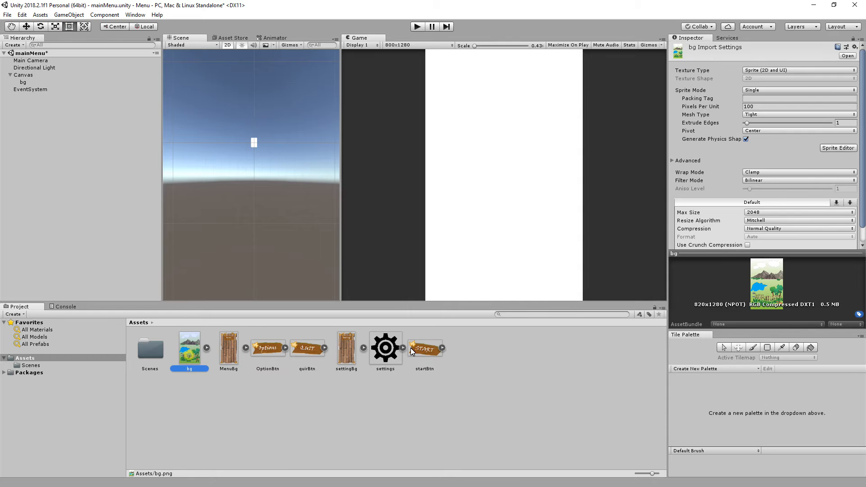
{"action": "left_click", "coordinate": [22, 83]}
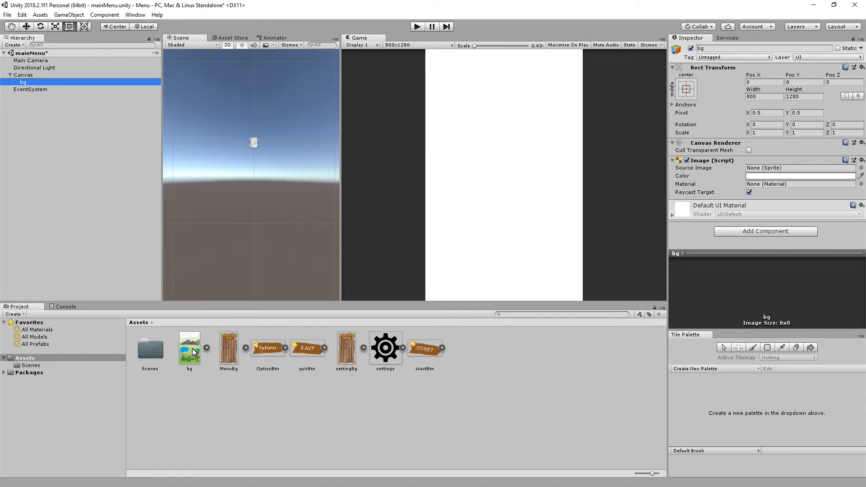
{"action": "left_click_drag", "start_coordinate": [194, 351], "coordinate": [779, 172]}
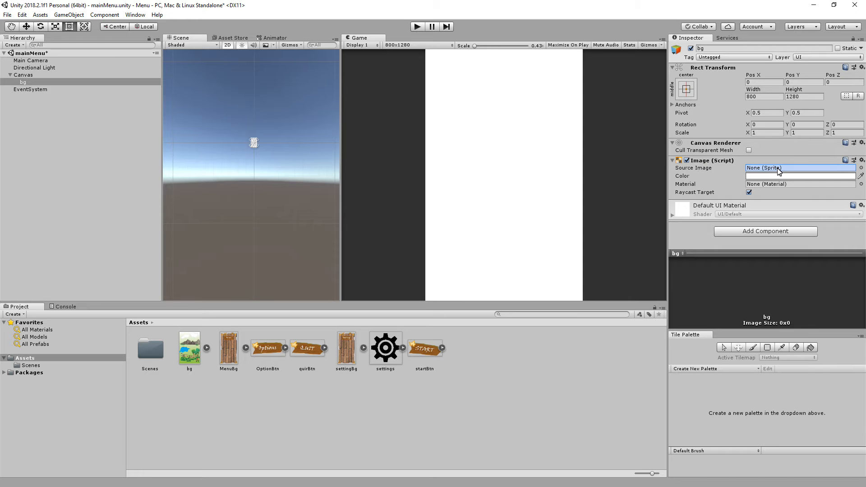
{"action": "left_click_drag", "start_coordinate": [777, 169], "coordinate": [779, 170]}
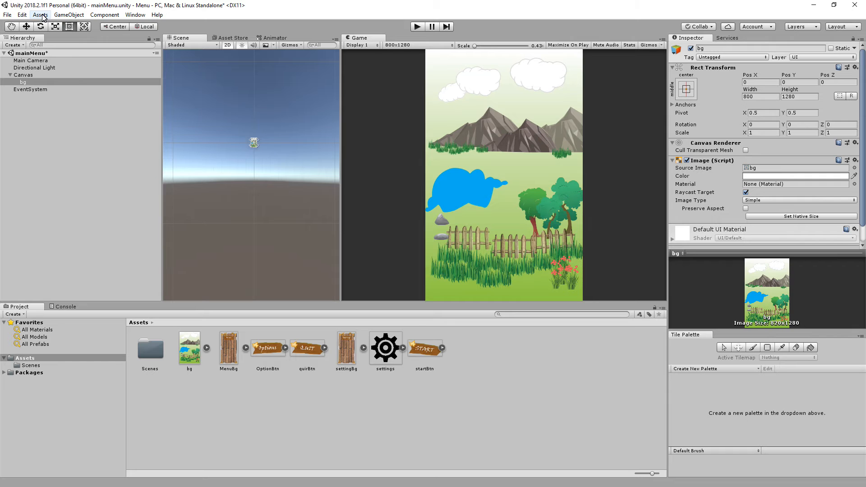
Add a second UI image to the Canvas and rename it menuBg.
{"action": "left_click", "coordinate": [61, 16]}
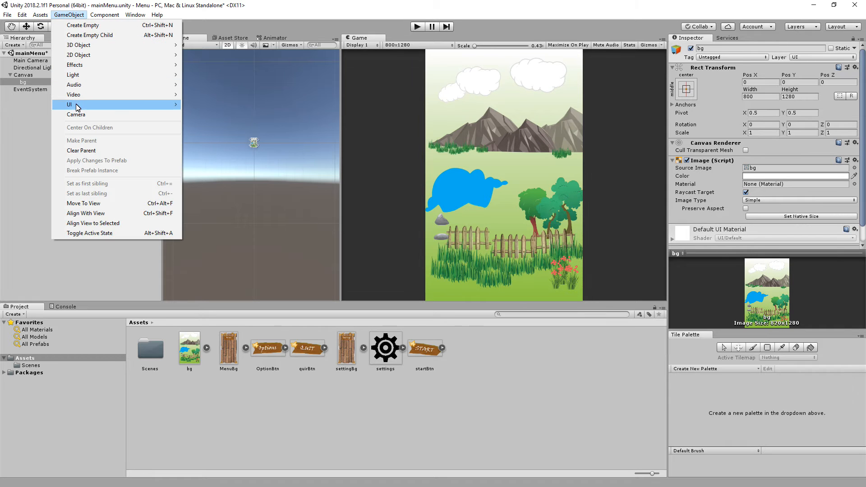
{"action": "mouse_move", "coordinate": [79, 104]}
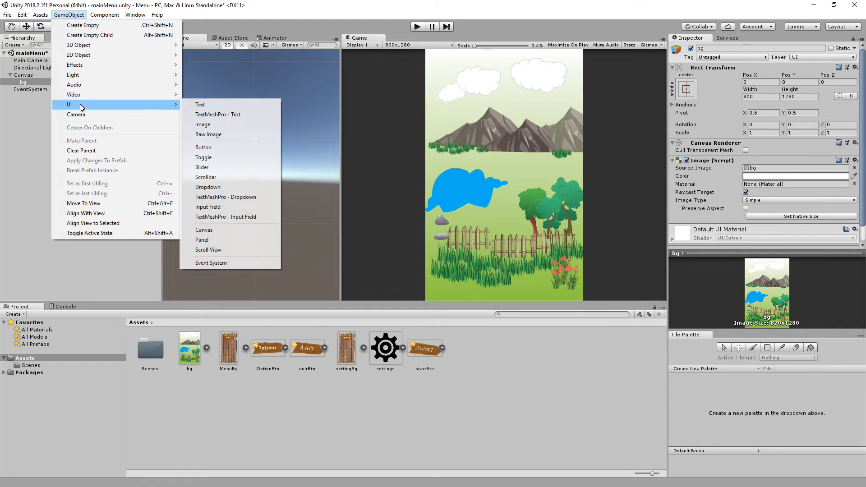
{"action": "left_click", "coordinate": [231, 126]}
{"action": "left_click", "coordinate": [32, 96]}
{"action": "left_click", "coordinate": [28, 90]}
{"action": "left_click", "coordinate": [696, 48]}
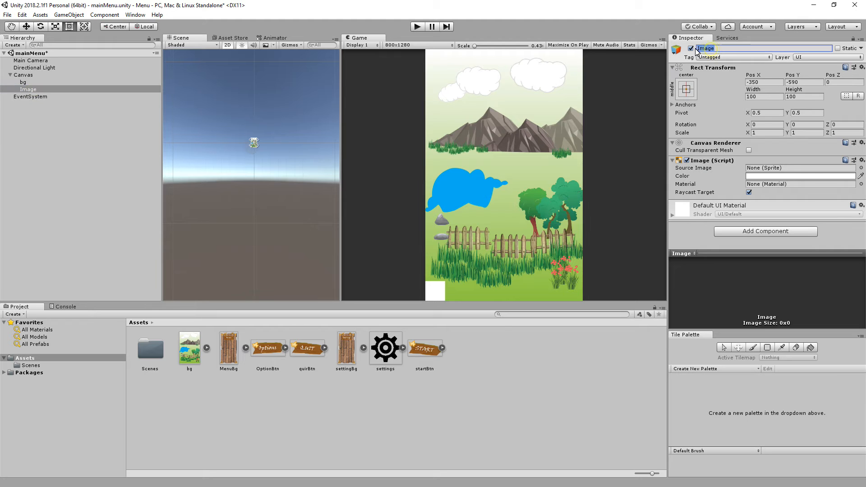
{"action": "type", "text": "menuBg"}
{"action": "key", "text": "Return"}
Center menuBg at Pos X 0 and Pos Y 0, and assign the MenuBg sprite as its source image.
{"action": "left_click", "coordinate": [29, 96]}
{"action": "left_click", "coordinate": [29, 89]}
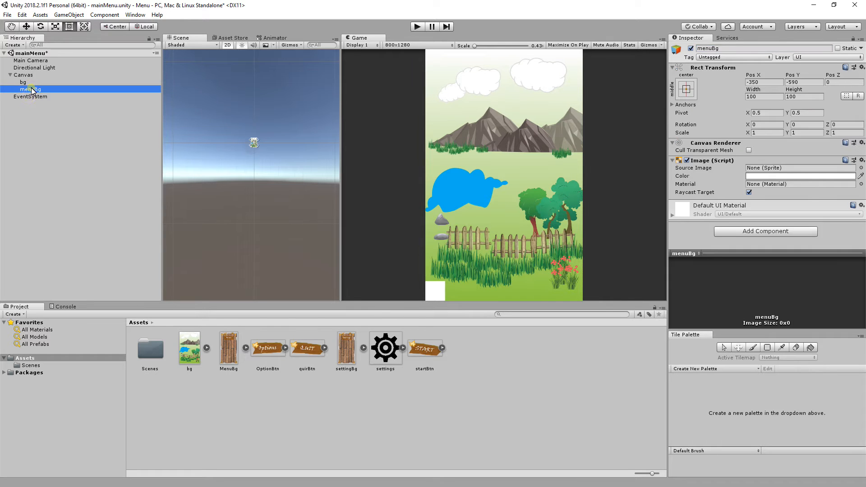
{"action": "left_click", "coordinate": [760, 84]}
{"action": "type", "text": "0"}
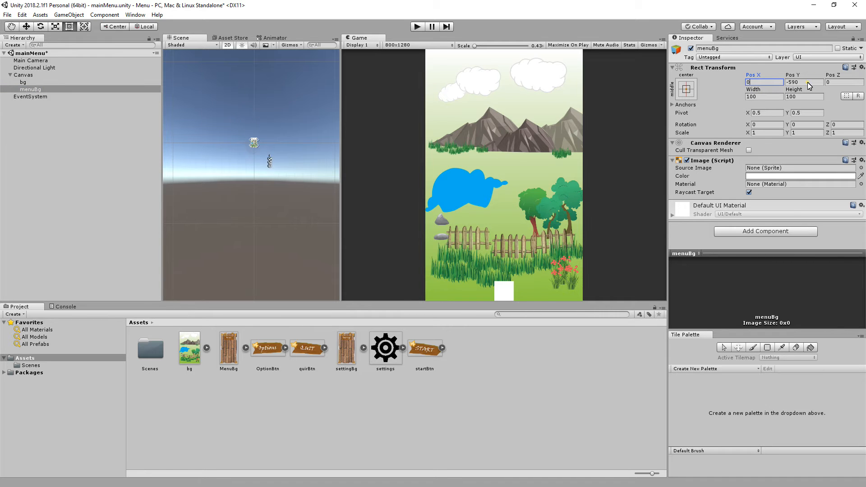
{"action": "left_click", "coordinate": [807, 82]}
{"action": "type", "text": "0"}
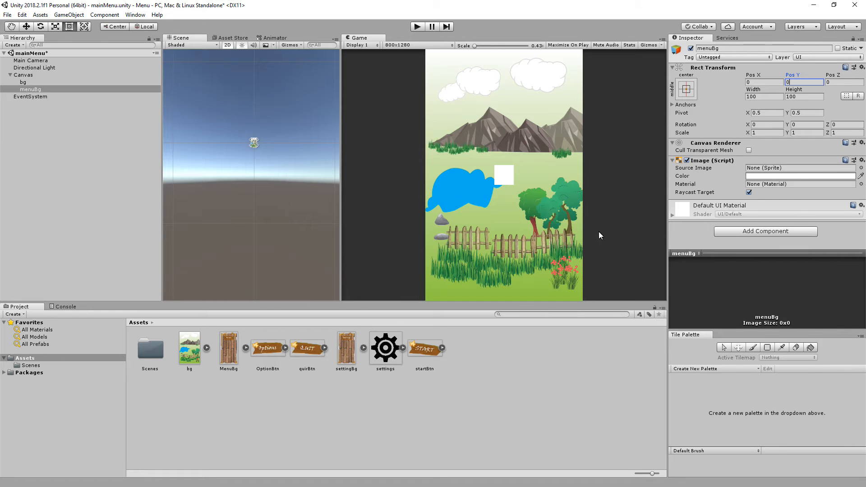
{"action": "left_click_drag", "start_coordinate": [230, 354], "coordinate": [782, 170]}
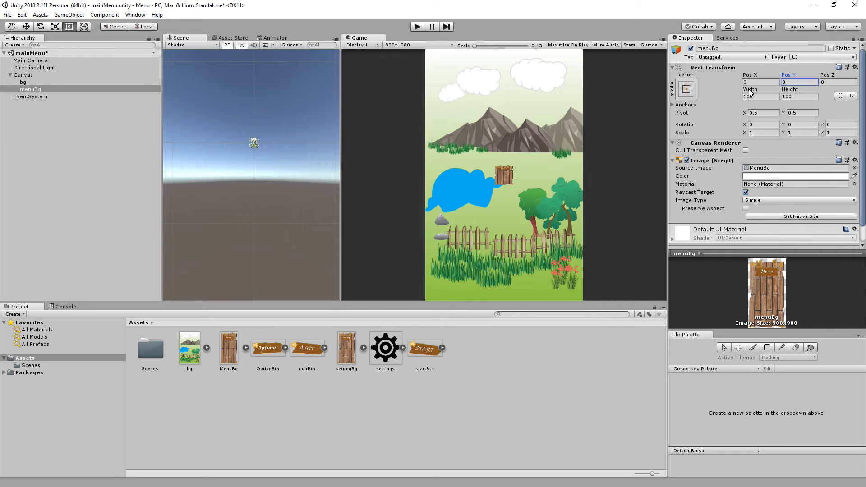
Set the menuBg image's width to 500 and height to 800.
{"action": "left_click_drag", "start_coordinate": [749, 92], "coordinate": [763, 89]}
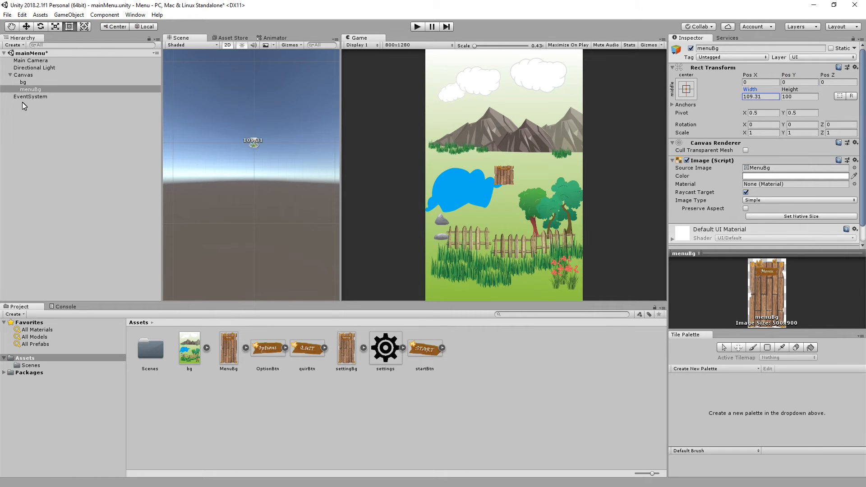
{"action": "left_click", "coordinate": [766, 96]}
{"action": "key", "text": "ctrl+a"}
{"action": "type", "text": "500"}
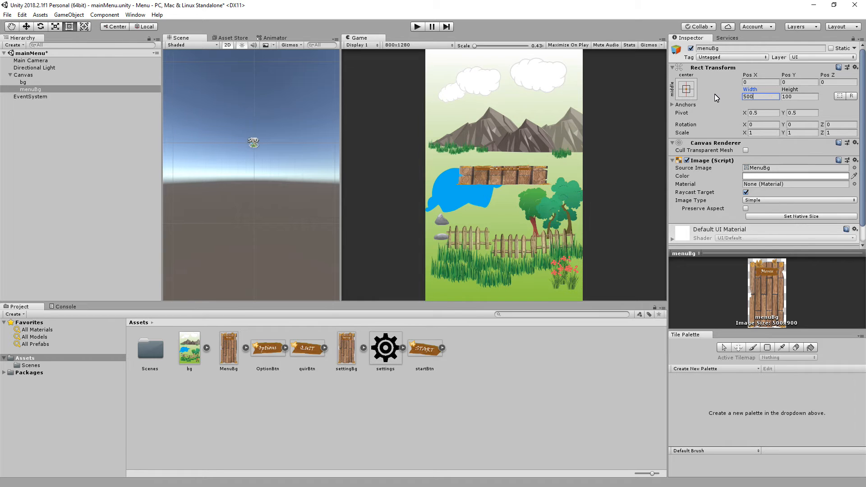
{"action": "key", "text": "Tab"}
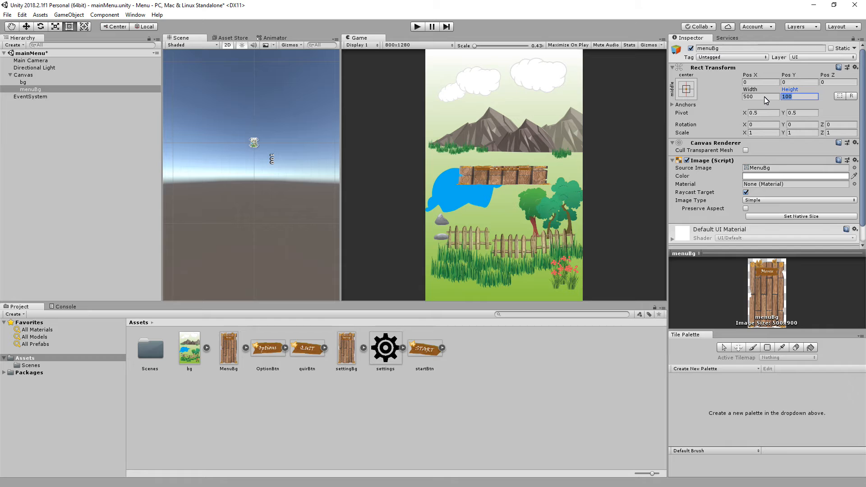
{"action": "type", "text": "800"}
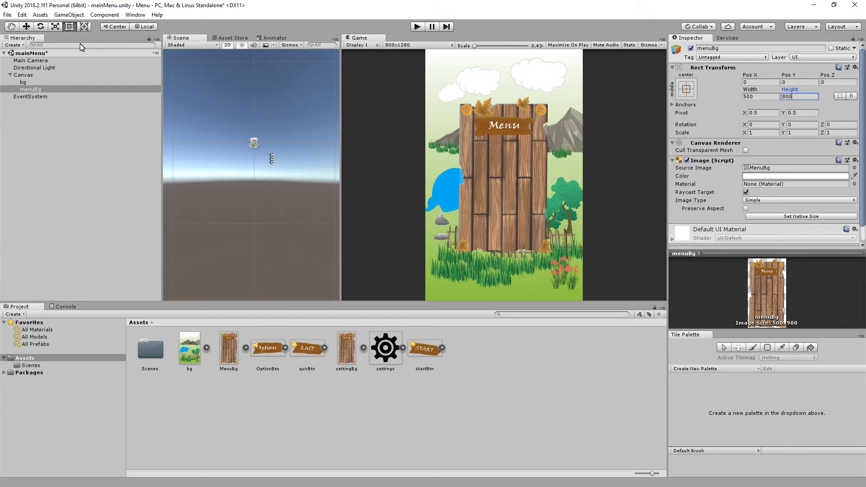
Add a UI button to the Canvas and delete its child Text object.
{"action": "left_click", "coordinate": [65, 16]}
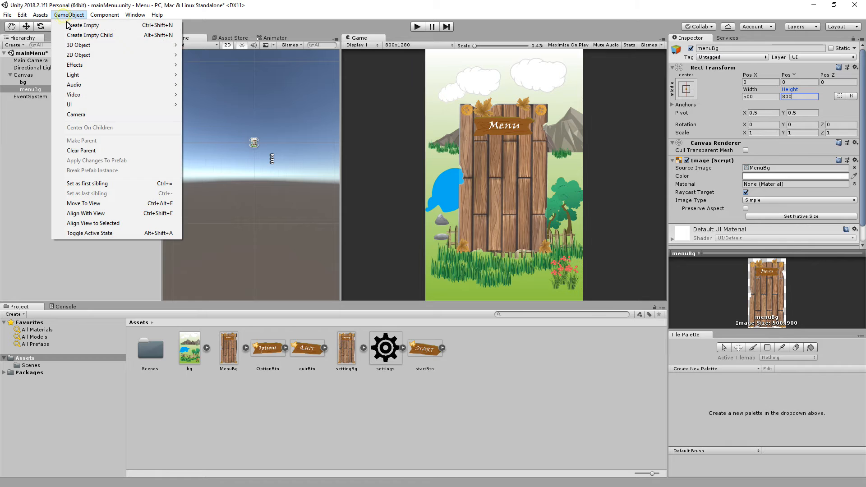
{"action": "mouse_move", "coordinate": [89, 106]}
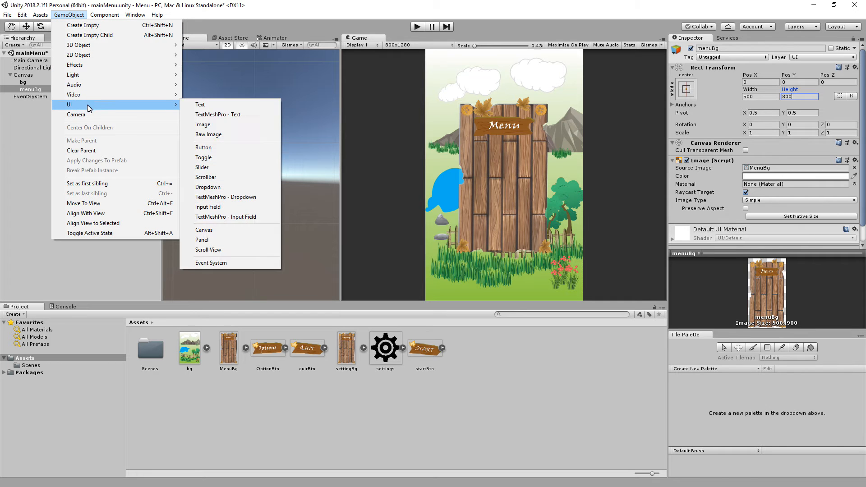
{"action": "left_click", "coordinate": [220, 152]}
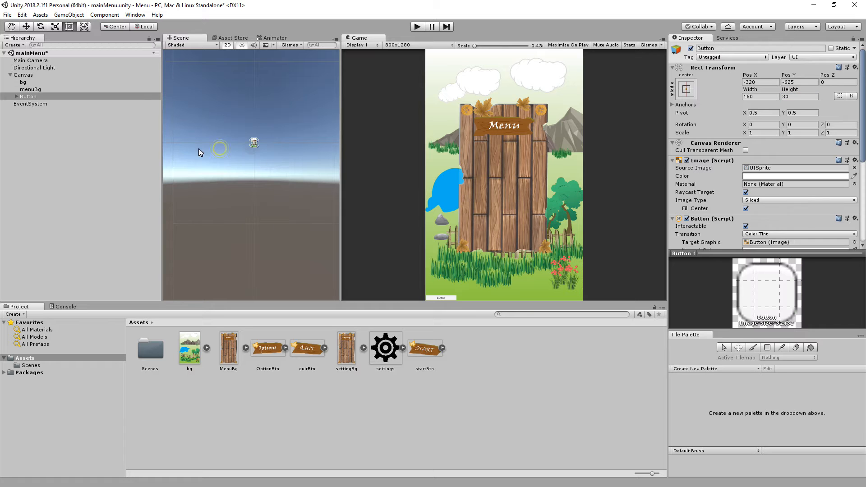
{"action": "left_click", "coordinate": [17, 96]}
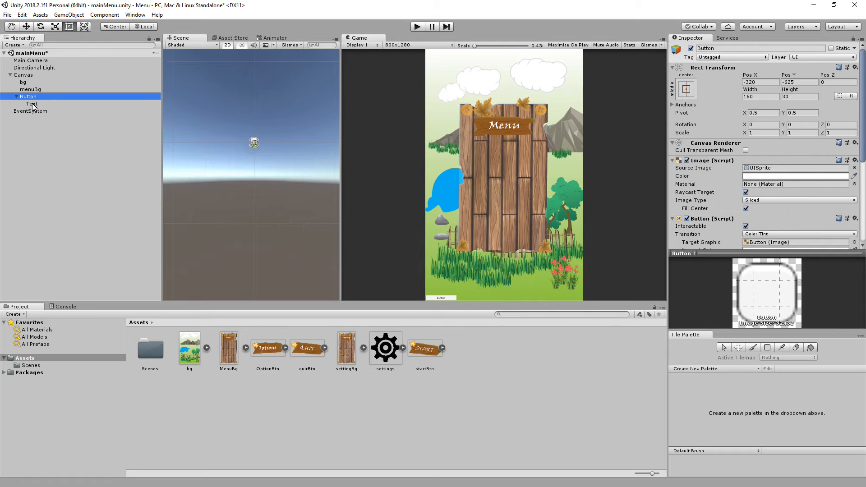
{"action": "left_click", "coordinate": [269, 348]}
{"action": "left_click", "coordinate": [309, 349]}
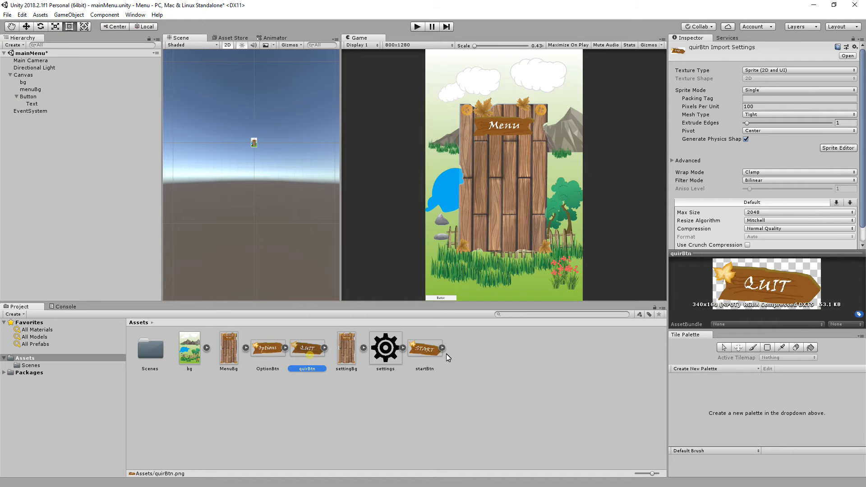
{"action": "left_click", "coordinate": [425, 348]}
{"action": "left_click", "coordinate": [33, 103]}
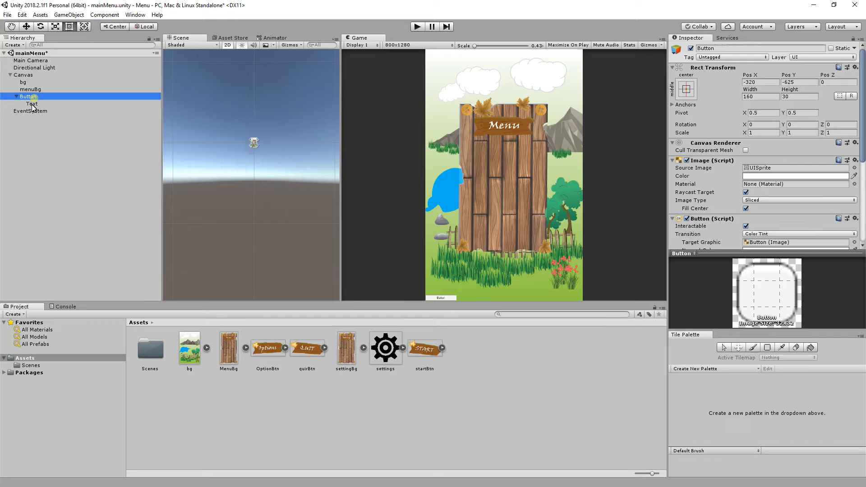
{"action": "left_click", "coordinate": [703, 181]}
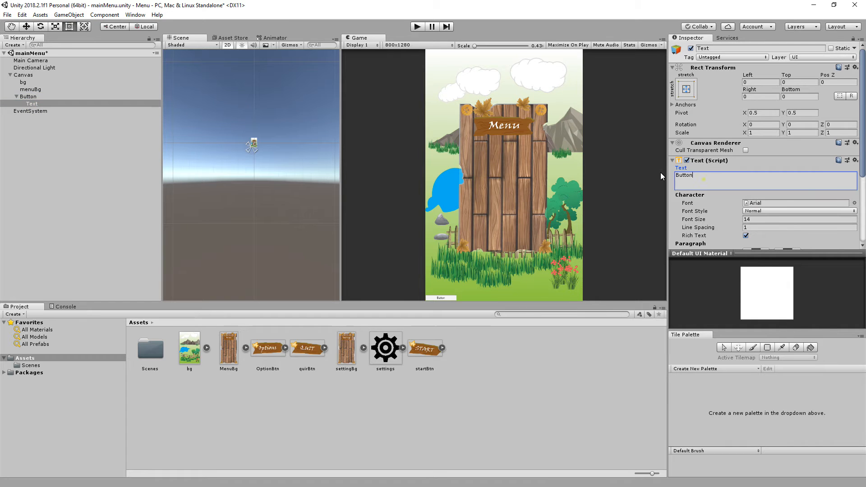
{"action": "key", "text": "BackSpace"}
Center the new button at Pos X 0 and Pos Y 0, and assign the startBtn sprite as its source image.
{"action": "left_click", "coordinate": [29, 96]}
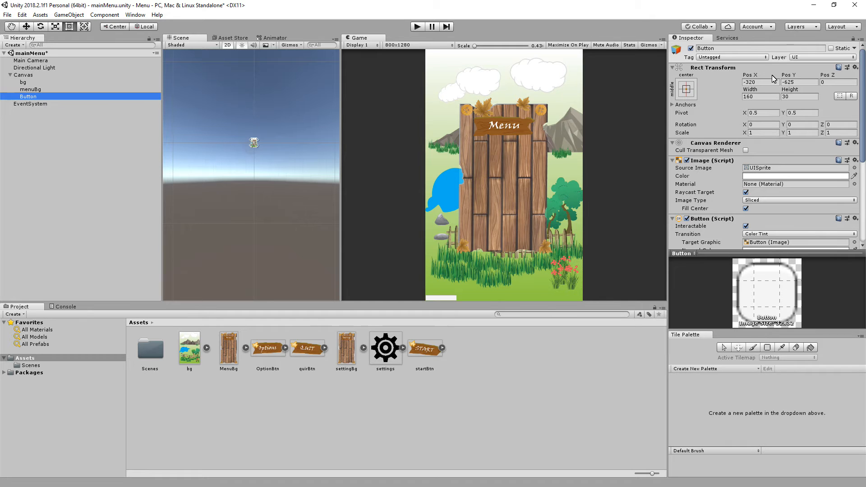
{"action": "left_click", "coordinate": [757, 82]}
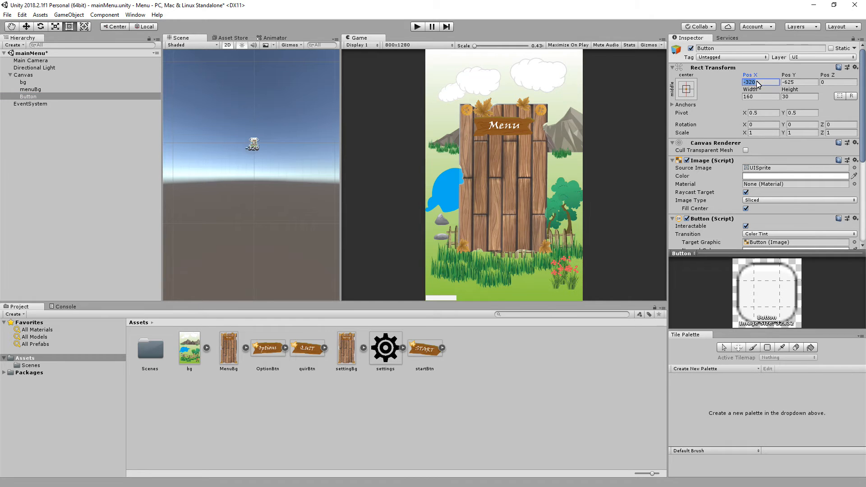
{"action": "type", "text": "0"}
{"action": "left_click", "coordinate": [798, 83]}
{"action": "type", "text": "0"}
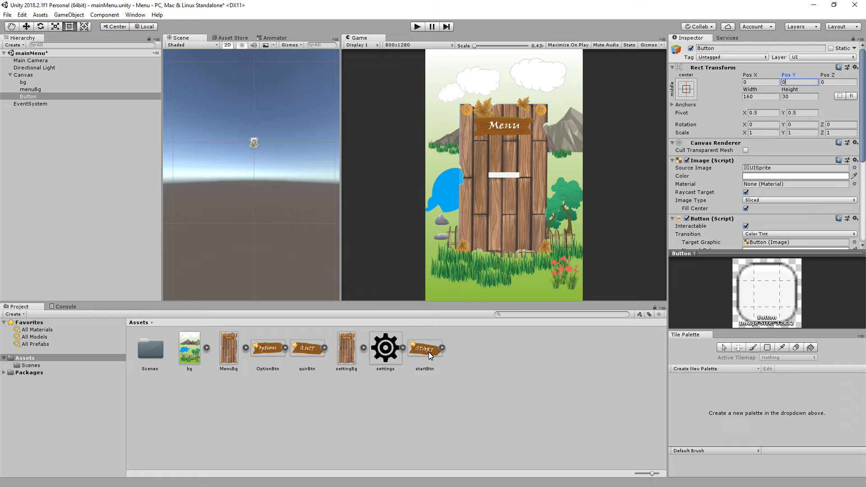
{"action": "left_click_drag", "start_coordinate": [429, 352], "coordinate": [772, 170]}
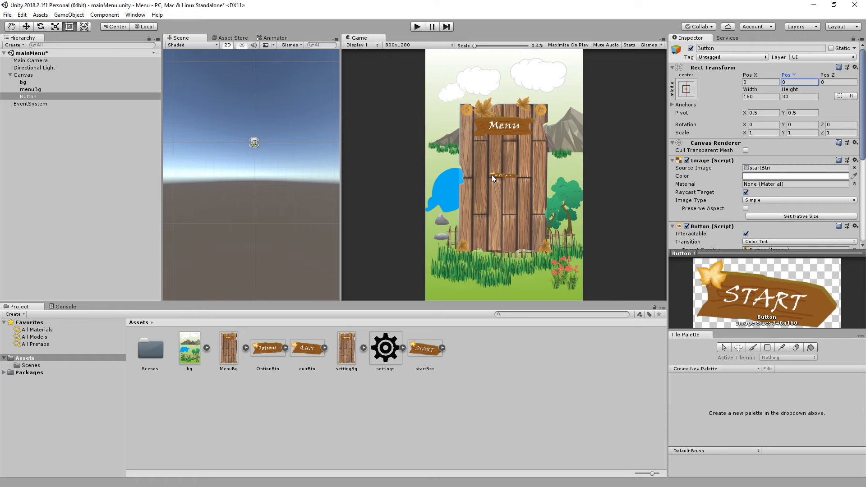
Set the start button's width to 250, height to 150 and Pos Y to 110.
{"action": "left_click", "coordinate": [761, 97]}
{"action": "type", "text": "200"}
{"action": "left_click", "coordinate": [808, 97]}
{"action": "type", "text": "150"}
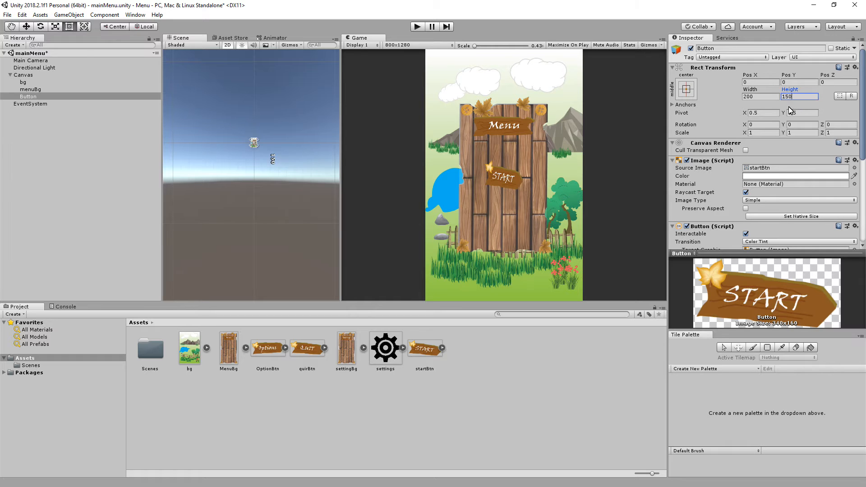
{"action": "left_click", "coordinate": [761, 97]}
{"action": "type", "text": "250"}
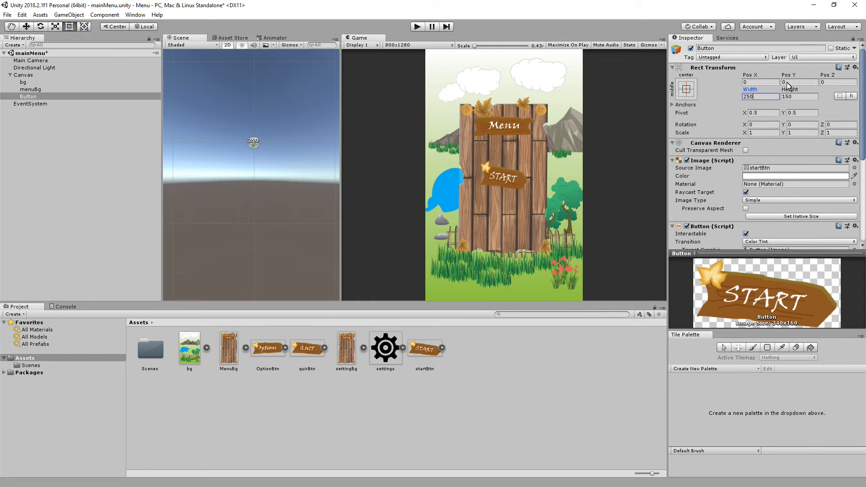
{"action": "left_click_drag", "start_coordinate": [788, 76], "coordinate": [111, 102]}
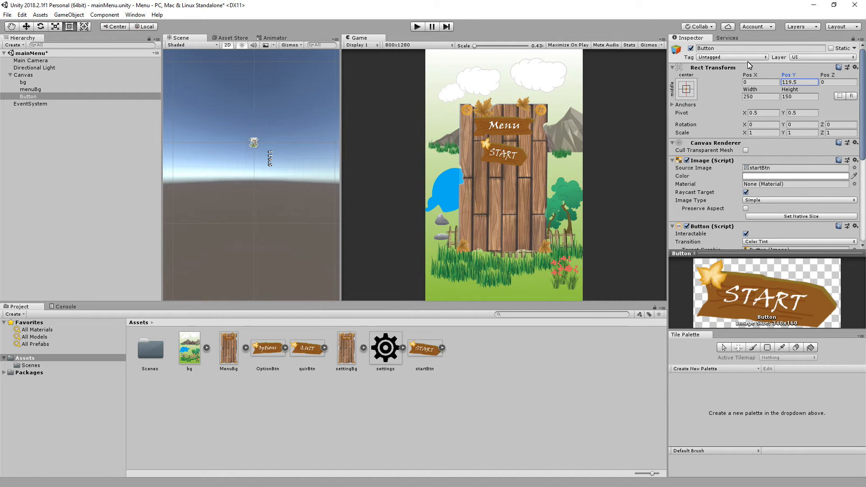
{"action": "type", "text": "110"}
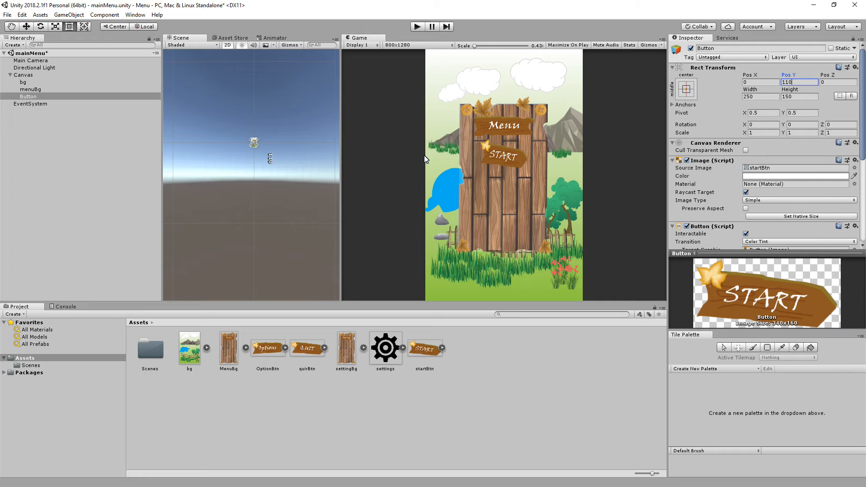
Rename the Button object in the Canvas to startBtn.
{"action": "left_click", "coordinate": [32, 91]}
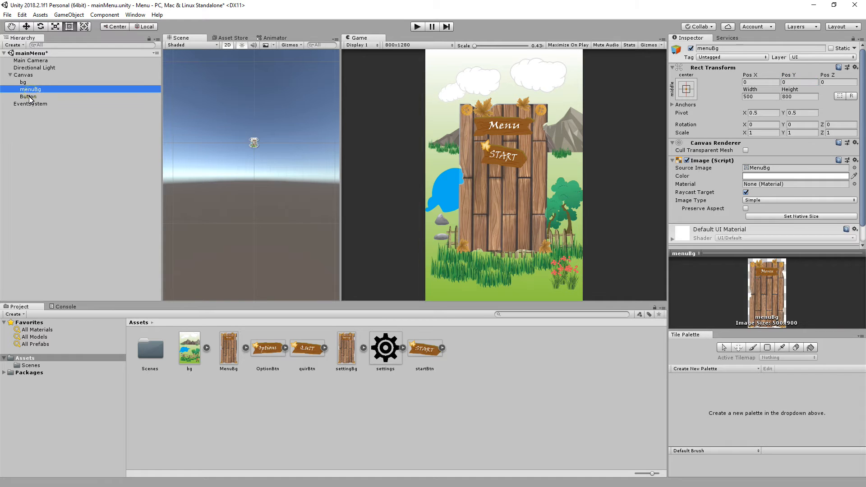
{"action": "left_click", "coordinate": [28, 97]}
{"action": "left_click", "coordinate": [722, 49]}
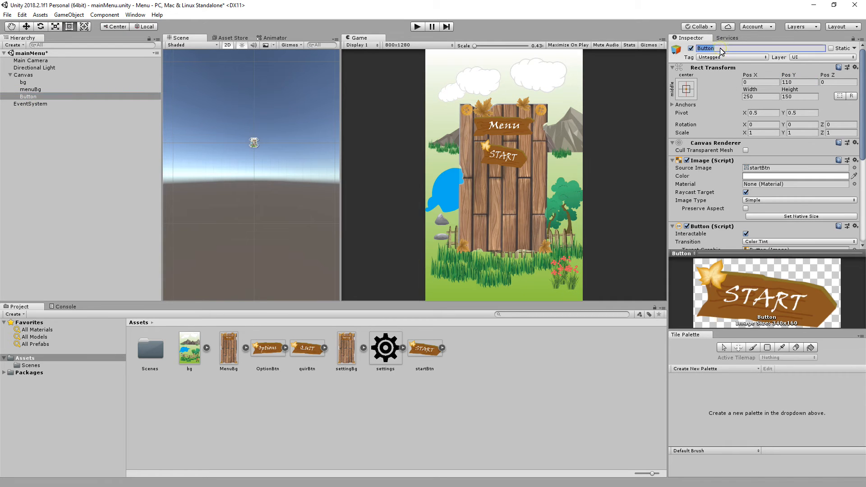
{"action": "type", "text": "startBt"}
{"action": "key", "text": "Return"}
Duplicate startBtn twice within the Canvas.
{"action": "left_click", "coordinate": [30, 90]}
{"action": "left_click", "coordinate": [28, 96]}
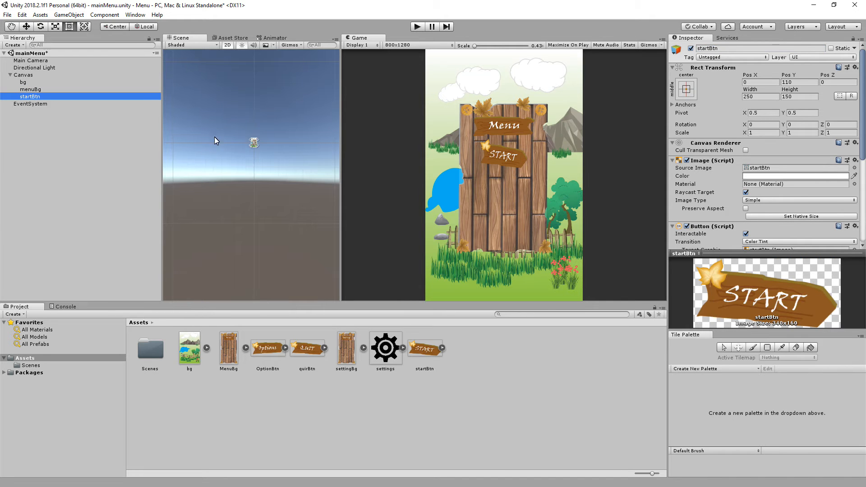
{"action": "left_click", "coordinate": [28, 90]}
{"action": "left_click", "coordinate": [27, 96]}
{"action": "key", "text": "ctrl+d"}
{"action": "key", "text": "ctrl+d"}
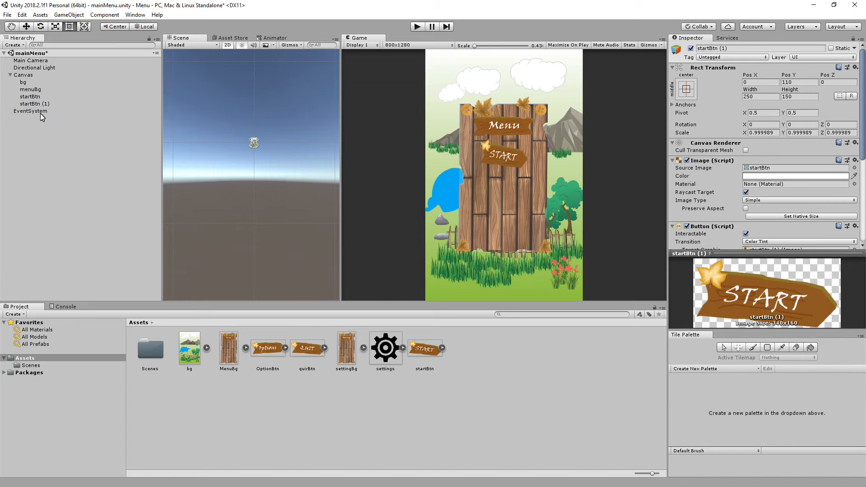
Rename the first copy of startBtn to optBtn.
{"action": "left_click", "coordinate": [42, 104]}
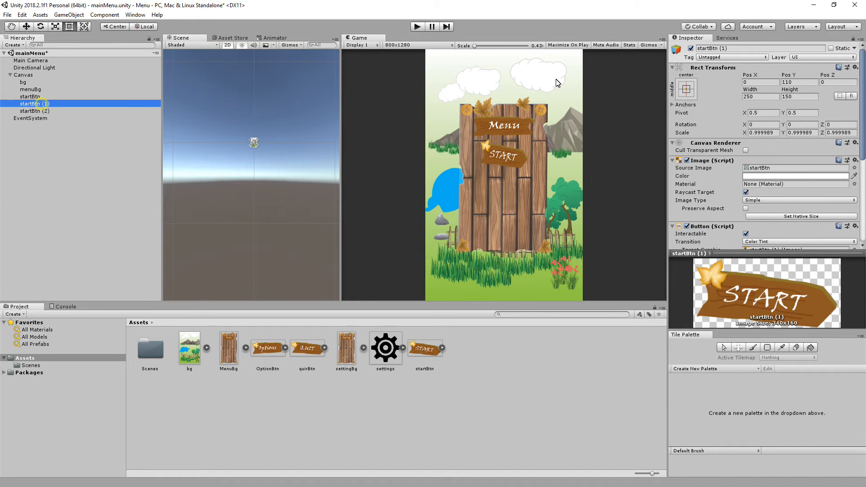
{"action": "left_click", "coordinate": [737, 49]}
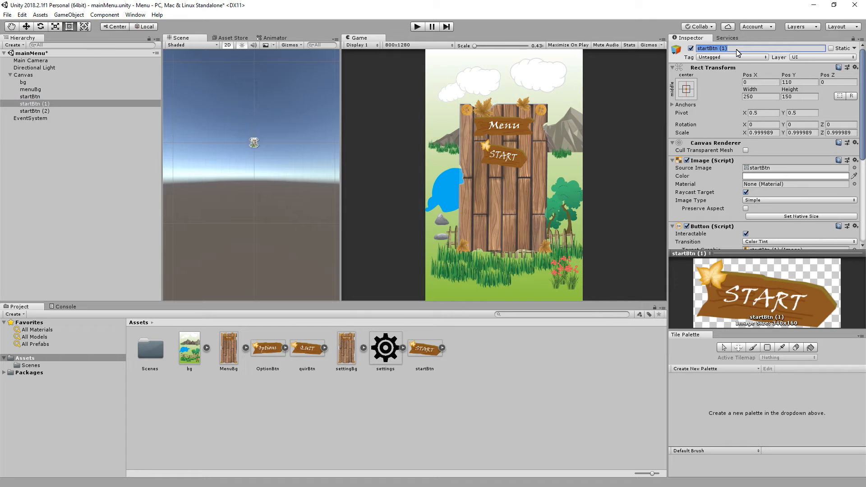
{"action": "type", "text": "optBtn"}
{"action": "key", "text": "Return"}
Rename the second copy of startBtn to quitBtn.
{"action": "left_click", "coordinate": [38, 112]}
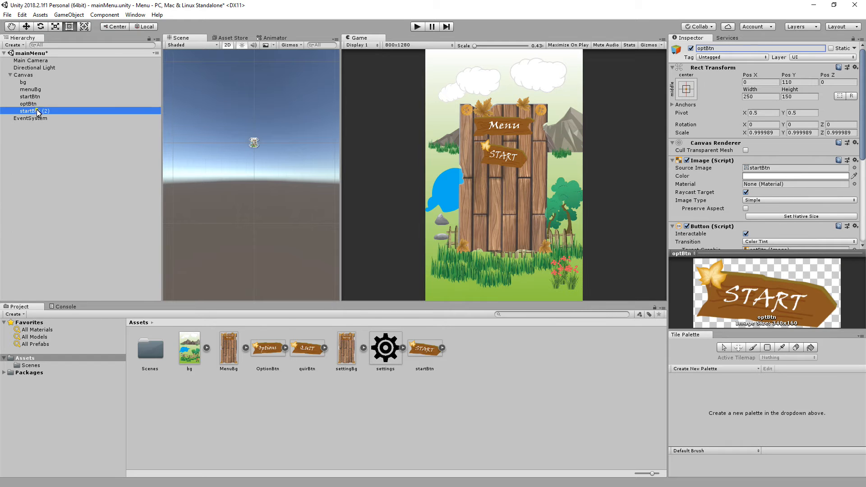
{"action": "left_click", "coordinate": [732, 49]}
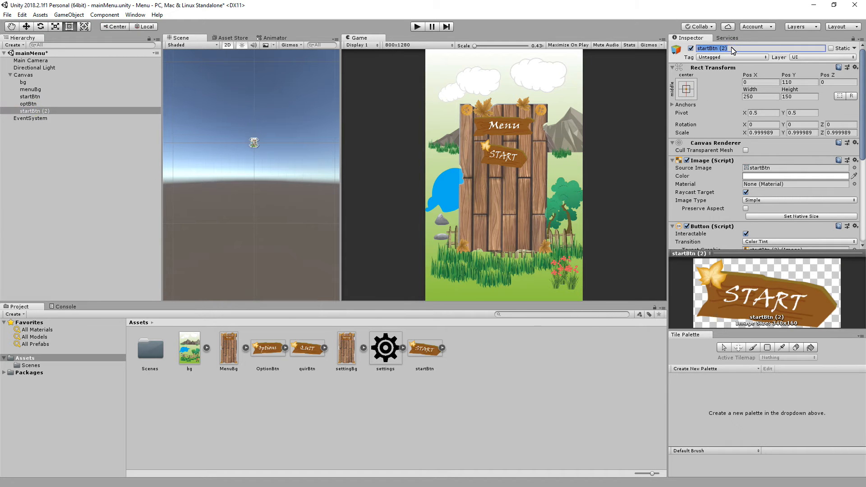
{"action": "type", "text": "quitBtn"}
{"action": "key", "text": "Return"}
Assign the OptionBtn sprite to optBtn and move it below the start button, to Pos Y about -40.9.
{"action": "left_click", "coordinate": [28, 104]}
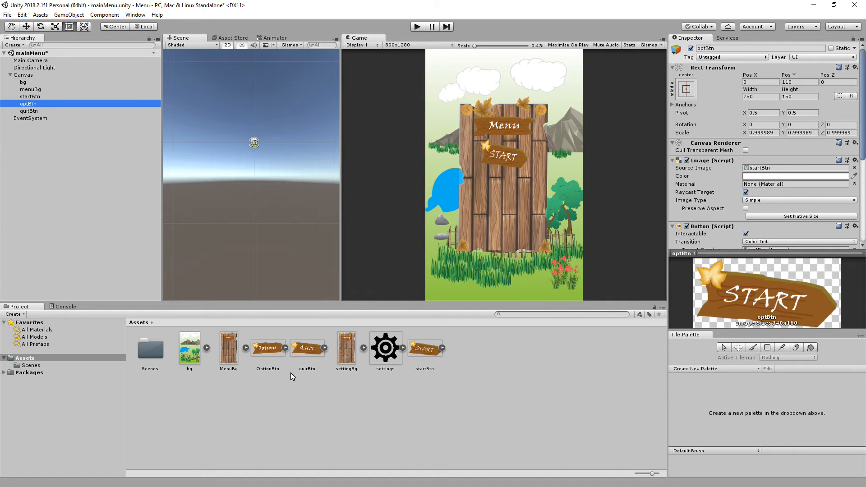
{"action": "left_click", "coordinate": [261, 351]}
{"action": "left_click_drag", "start_coordinate": [261, 350], "coordinate": [761, 173]}
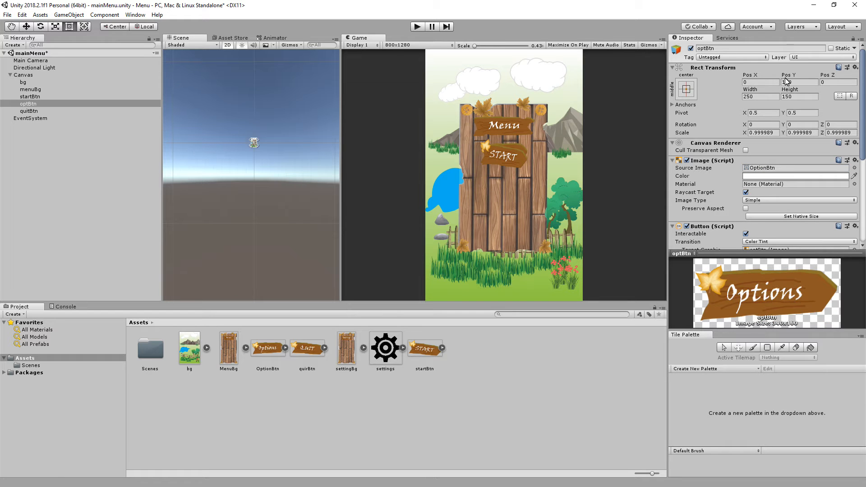
{"action": "left_click_drag", "start_coordinate": [787, 76], "coordinate": [672, 80]}
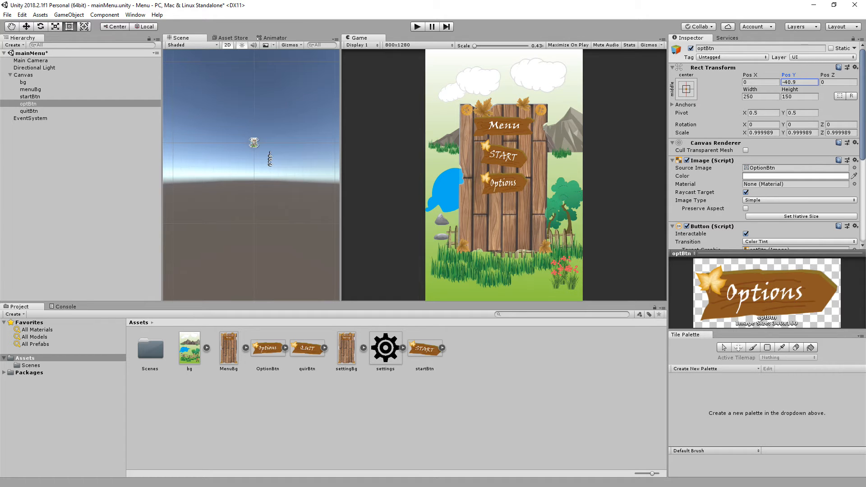
Assign the quirBtn sprite to quitBtn and move it below the options button, to Pos Y about -177.7.
{"action": "left_click", "coordinate": [31, 111]}
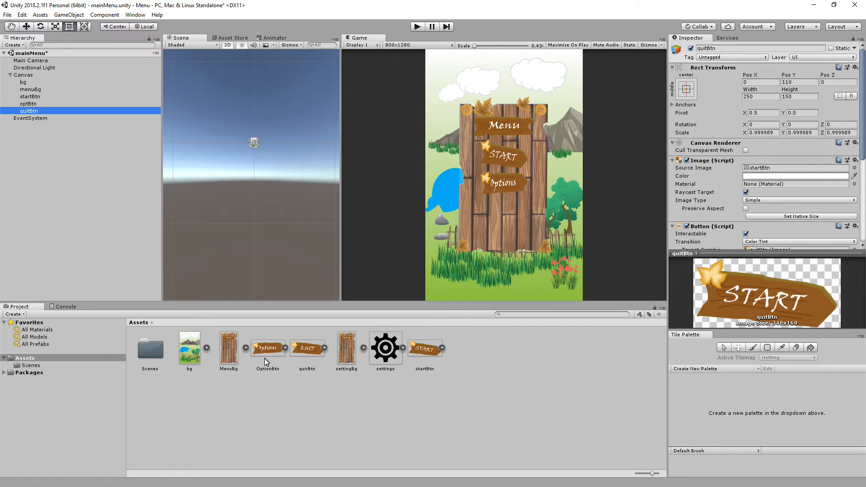
{"action": "left_click_drag", "start_coordinate": [299, 353], "coordinate": [776, 173]}
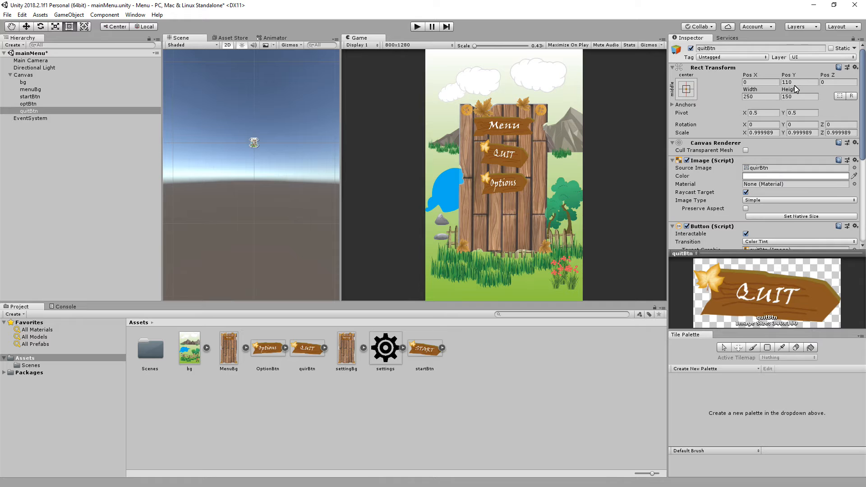
{"action": "left_click_drag", "start_coordinate": [785, 79], "coordinate": [222, 154]}
{"action": "left_click_drag", "start_coordinate": [176, 158], "coordinate": [122, 160]}
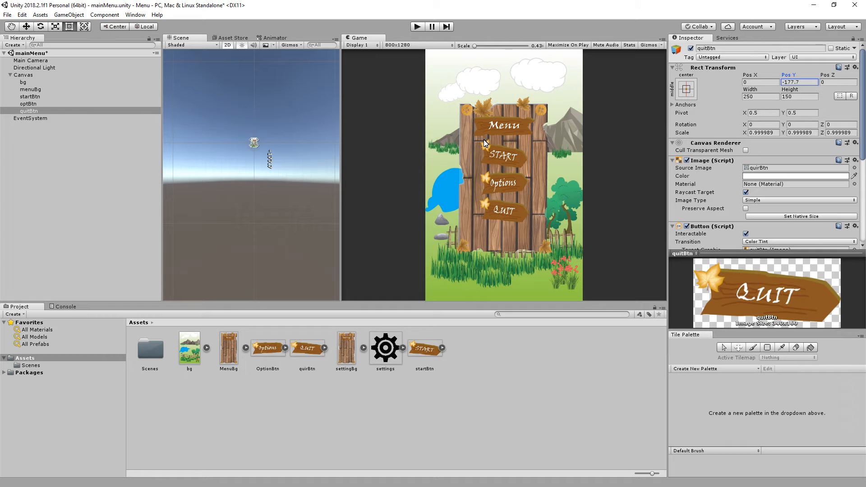
Run the scene in play mode to check how the menu buttons react, and stop it again.
{"action": "left_click", "coordinate": [418, 27]}
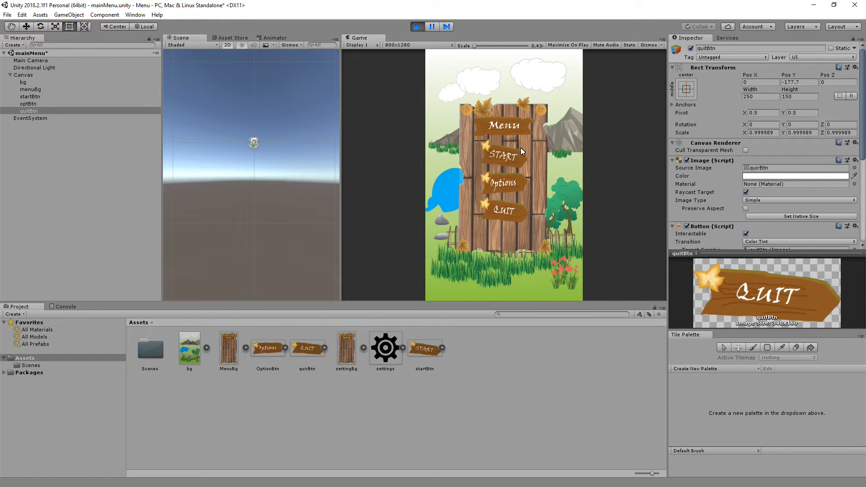
{"action": "left_click", "coordinate": [415, 28]}
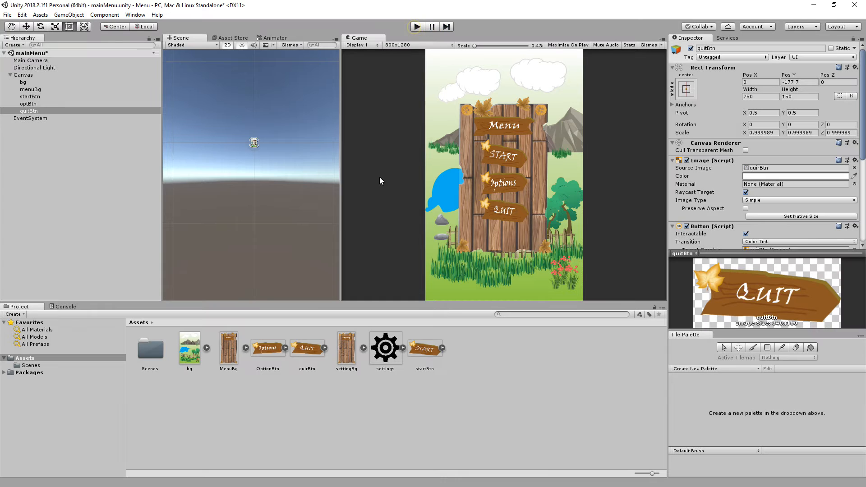
Set startBtn's highlighted color to an orange-red, F65345.
{"action": "left_click", "coordinate": [30, 96]}
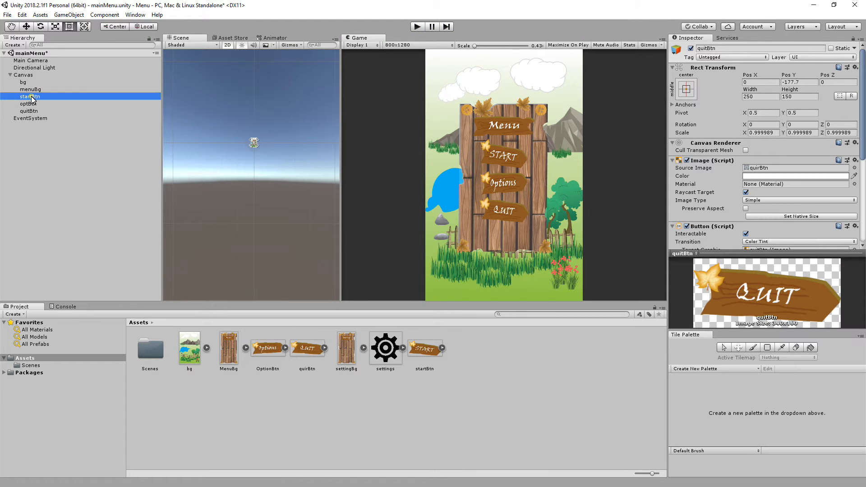
{"action": "scroll", "coordinate": [806, 208], "scroll_direction": "down", "scroll_amount": 3}
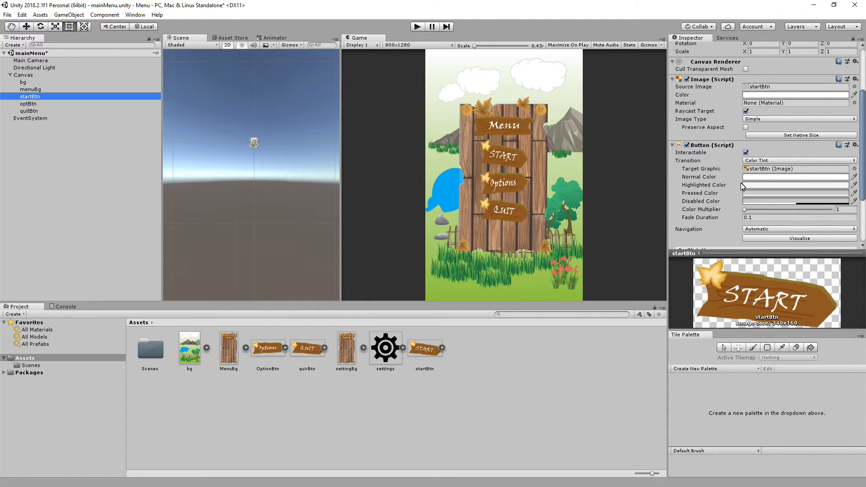
{"action": "left_click", "coordinate": [766, 185]}
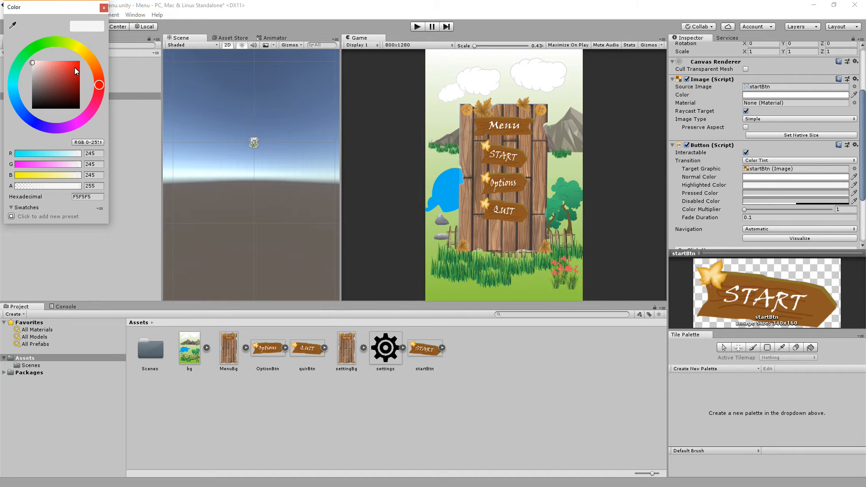
{"action": "mouse_move", "coordinate": [86, 67]}
{"action": "left_mouse_down"}
{"action": "mouse_move", "coordinate": [68, 80]}
{"action": "mouse_move", "coordinate": [61, 70]}
{"action": "mouse_move", "coordinate": [72, 74]}
{"action": "mouse_move", "coordinate": [86, 53]}
{"action": "mouse_move", "coordinate": [97, 83]}
{"action": "mouse_move", "coordinate": [67, 63]}
{"action": "left_mouse_up"}
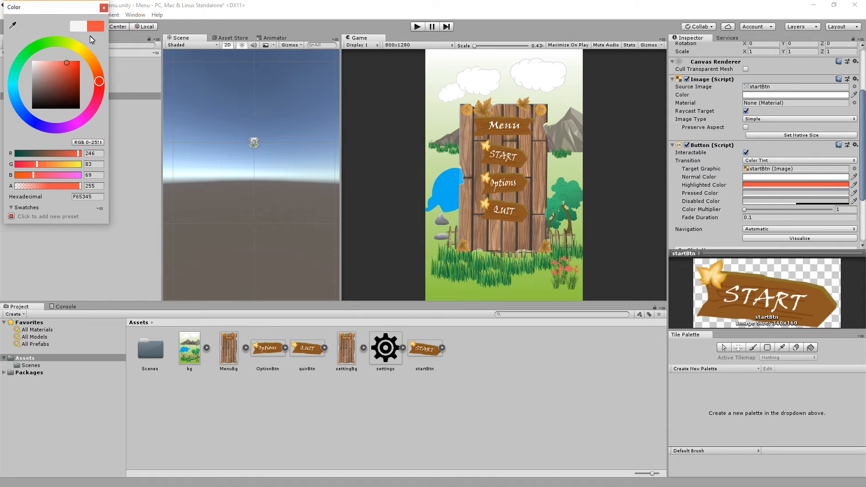
Run the scene in play mode to test startBtn's highlight color in the menu, and stop it again.
{"action": "left_click", "coordinate": [103, 8]}
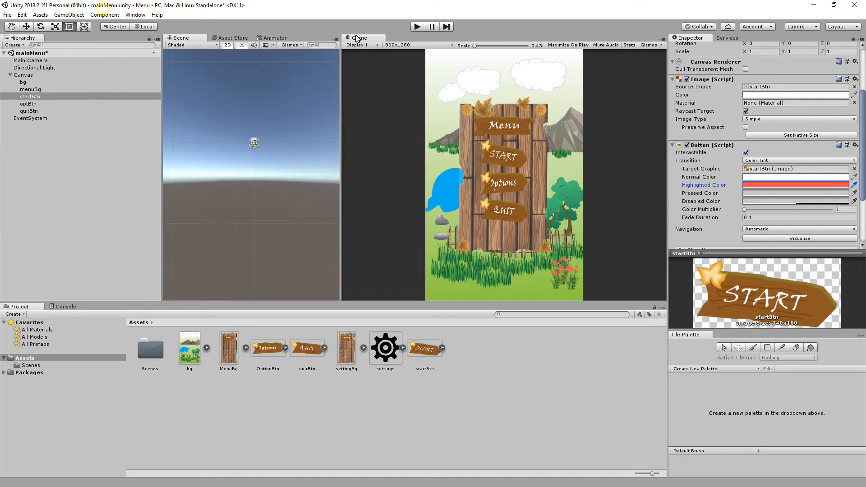
{"action": "left_click", "coordinate": [419, 28]}
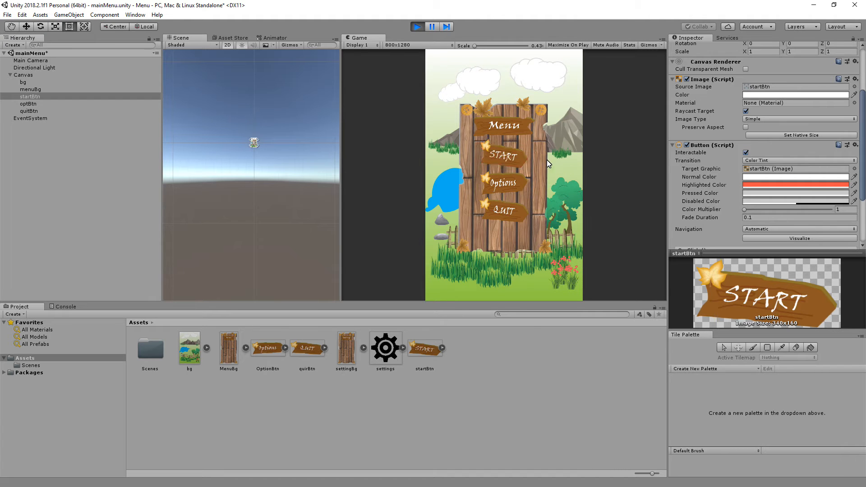
{"action": "left_click", "coordinate": [491, 158]}
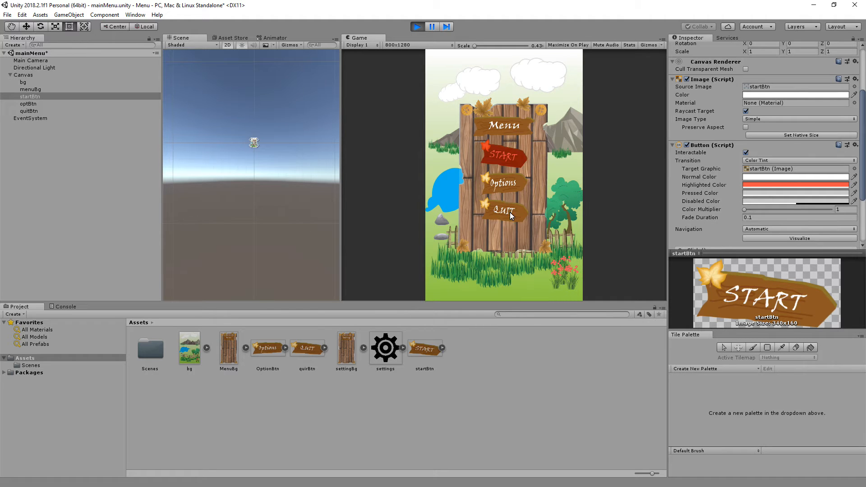
{"action": "left_click", "coordinate": [416, 28]}
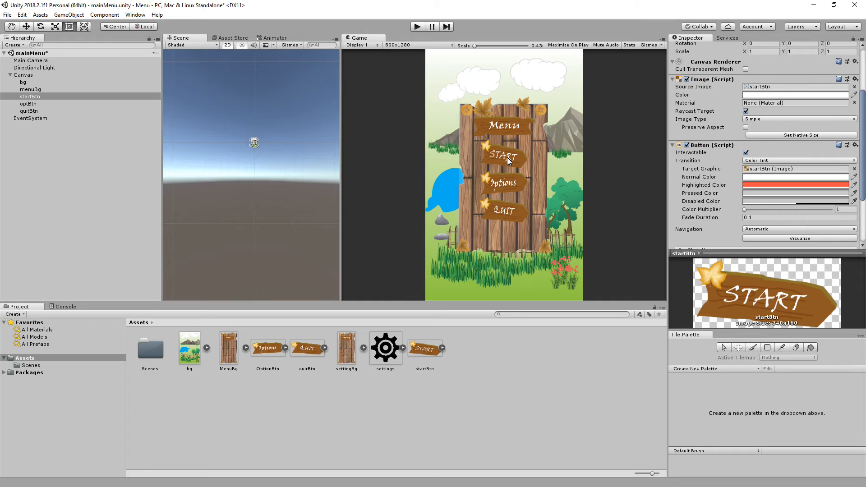
Open playScene from the Scenes folder, saving the changes to mainMenu, and return to the mainMenu scene.
{"action": "double_click", "coordinate": [157, 354]}
{"action": "left_click", "coordinate": [146, 354]}
{"action": "double_click", "coordinate": [190, 349]}
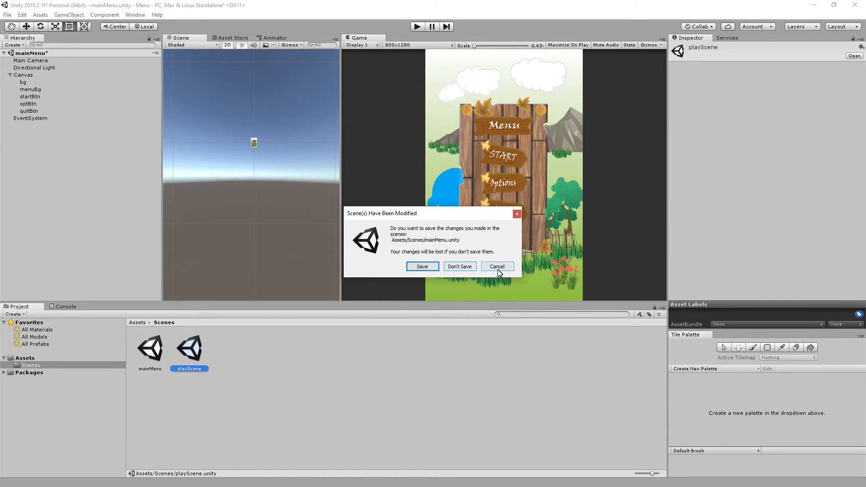
{"action": "left_click", "coordinate": [422, 266]}
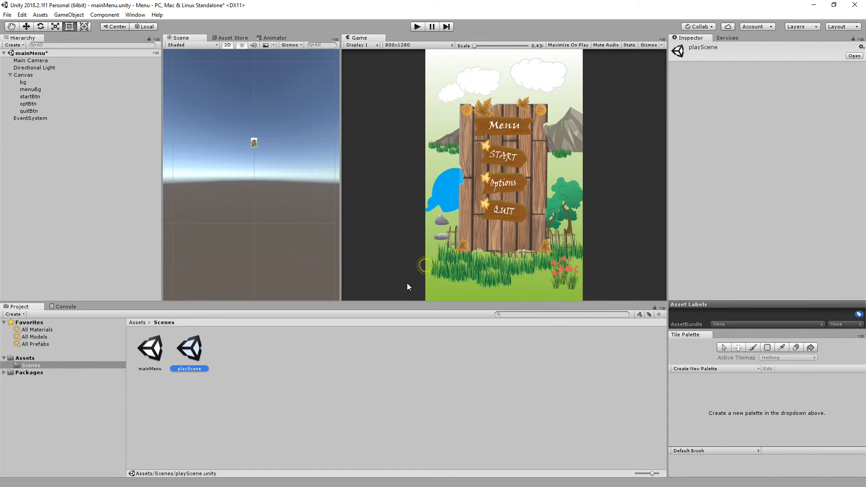
{"action": "left_click", "coordinate": [187, 354]}
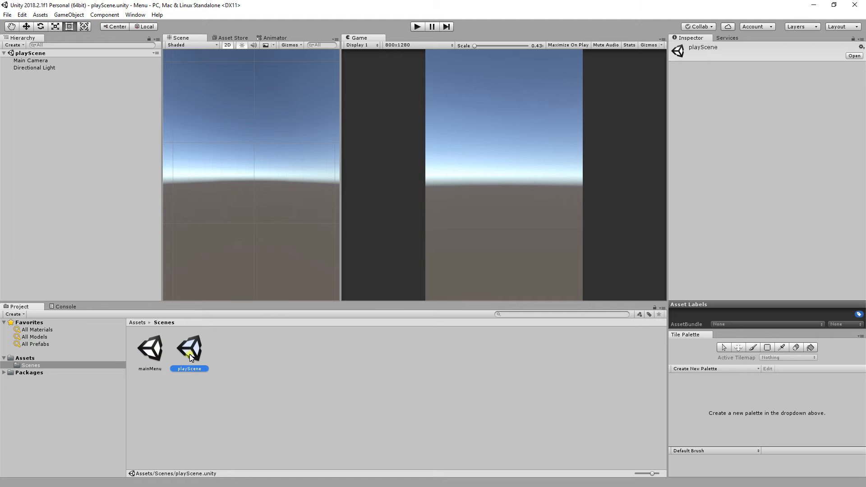
{"action": "double_click", "coordinate": [152, 355]}
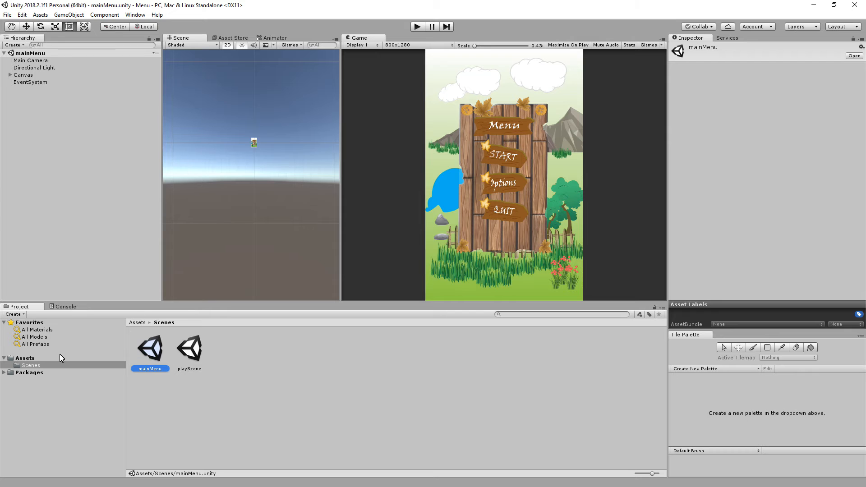
Create a C# script named menuScript in the Assets folder.
{"action": "left_click", "coordinate": [24, 358]}
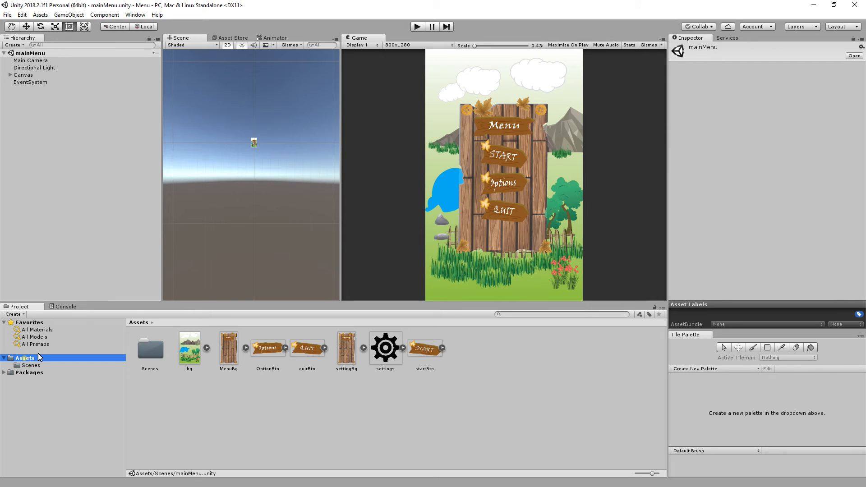
{"action": "left_click", "coordinate": [46, 17]}
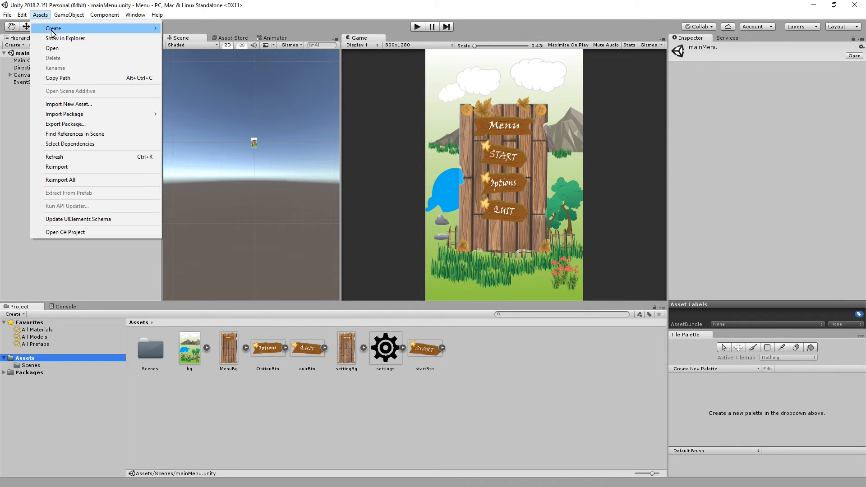
{"action": "mouse_move", "coordinate": [54, 29]}
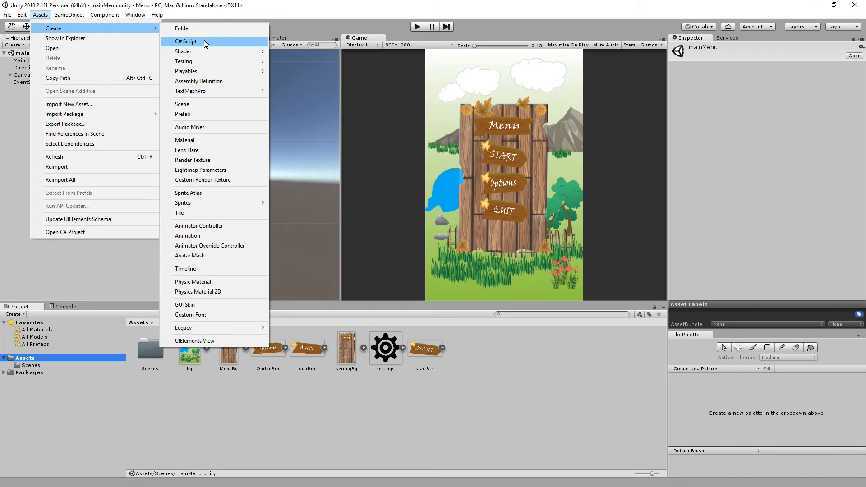
{"action": "left_click", "coordinate": [186, 41]}
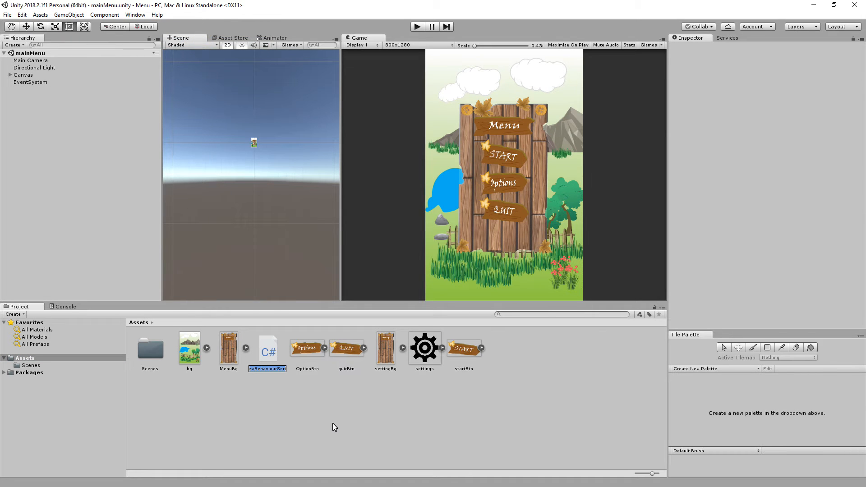
{"action": "type", "text": "menuScript"}
{"action": "key", "text": "Return"}
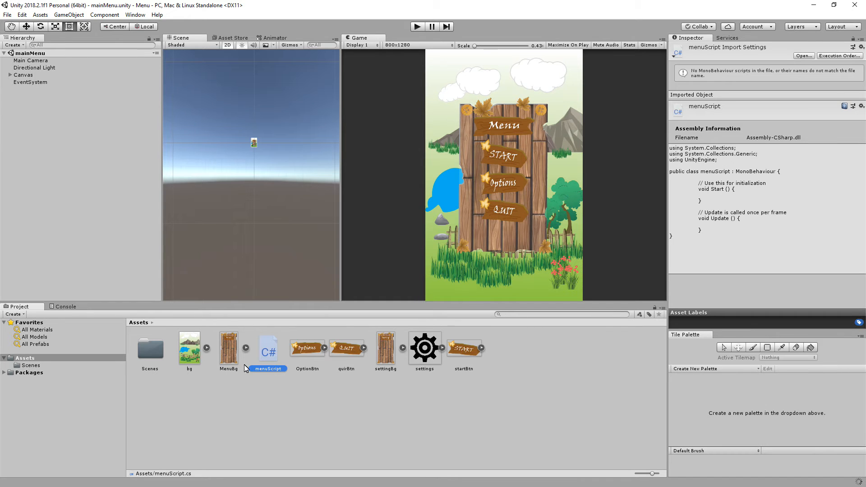
Attach menuScript to the Main Camera and select the camera to show its components.
{"action": "double_click", "coordinate": [271, 354]}
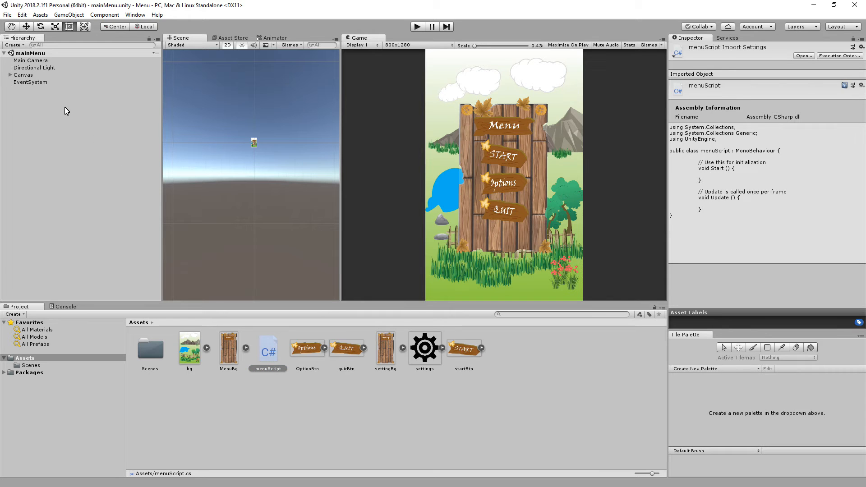
{"action": "left_click_drag", "start_coordinate": [42, 82], "coordinate": [37, 64]}
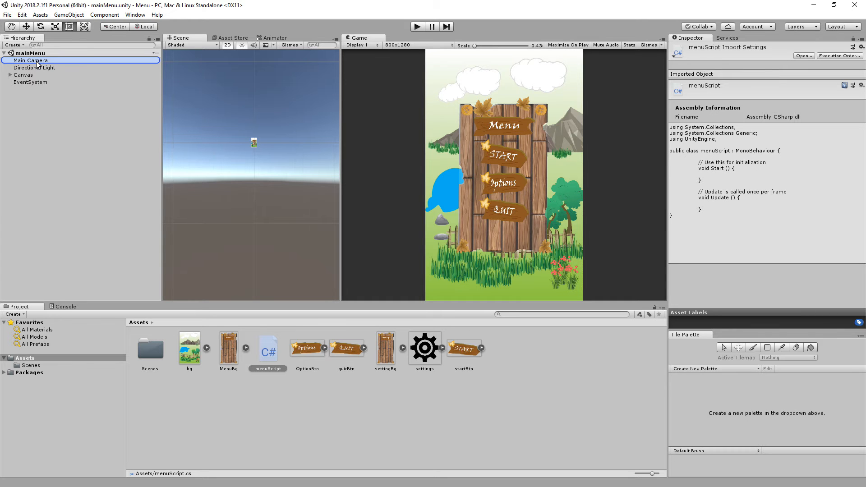
{"action": "left_click_drag", "start_coordinate": [37, 65], "coordinate": [37, 64]}
{"action": "left_click", "coordinate": [37, 61]}
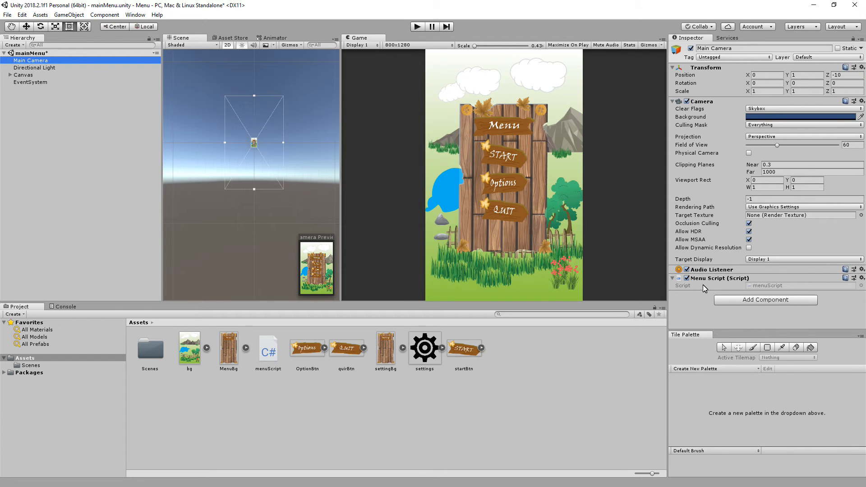
Open menuScript in Visual Studio Code and close the extra Welcome window, the Git notification and the output panel.
{"action": "left_click", "coordinate": [770, 286]}
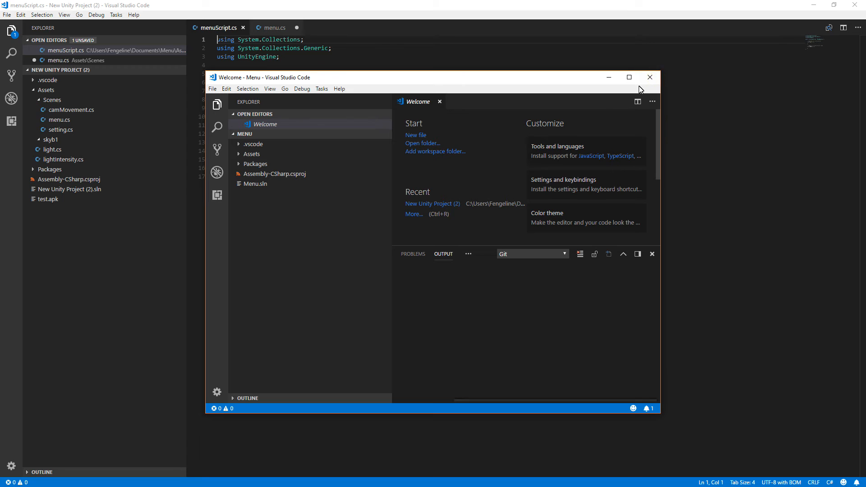
{"action": "left_click", "coordinate": [650, 77]}
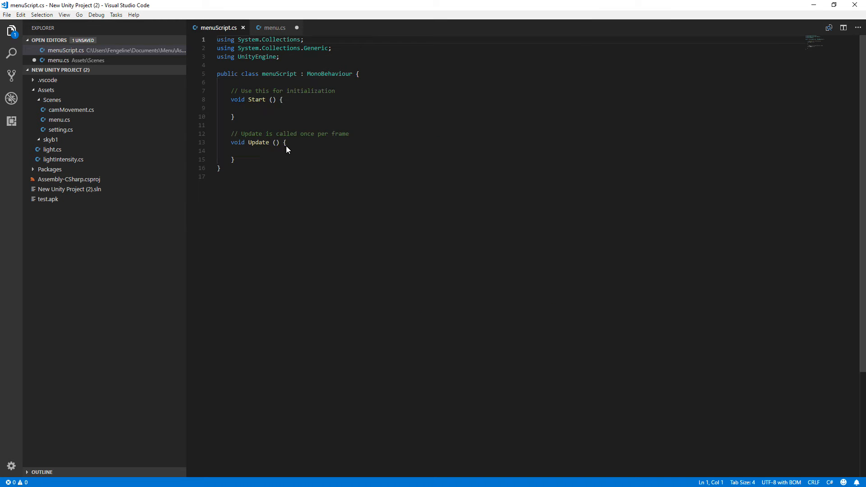
{"action": "left_click", "coordinate": [855, 373]}
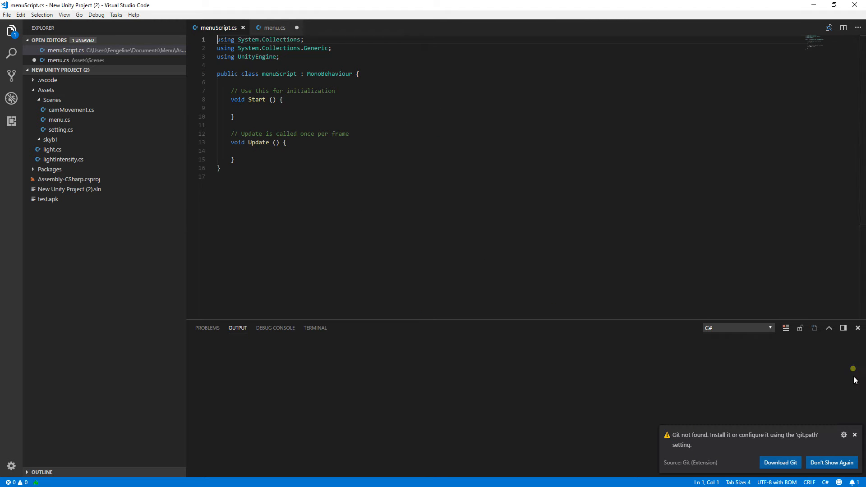
{"action": "left_click", "coordinate": [855, 435]}
{"action": "left_click", "coordinate": [859, 328]}
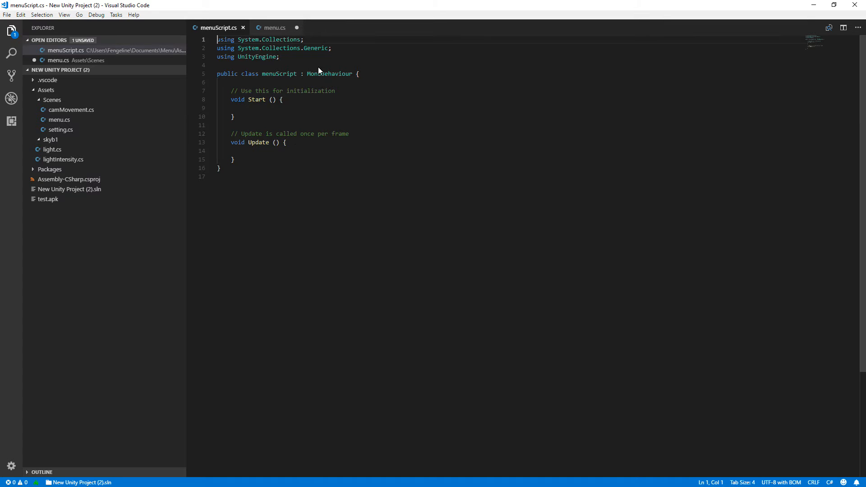
Add the line "using UnityEngine.SceneManagement;" below the UnityEngine import in menuScript.
{"action": "left_click", "coordinate": [309, 57]}
{"action": "key", "text": "Return"}
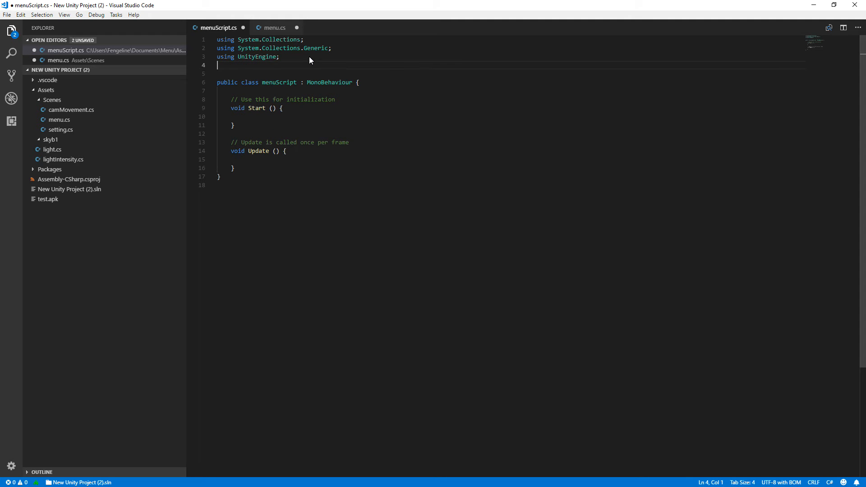
{"action": "type", "text": "usi"}
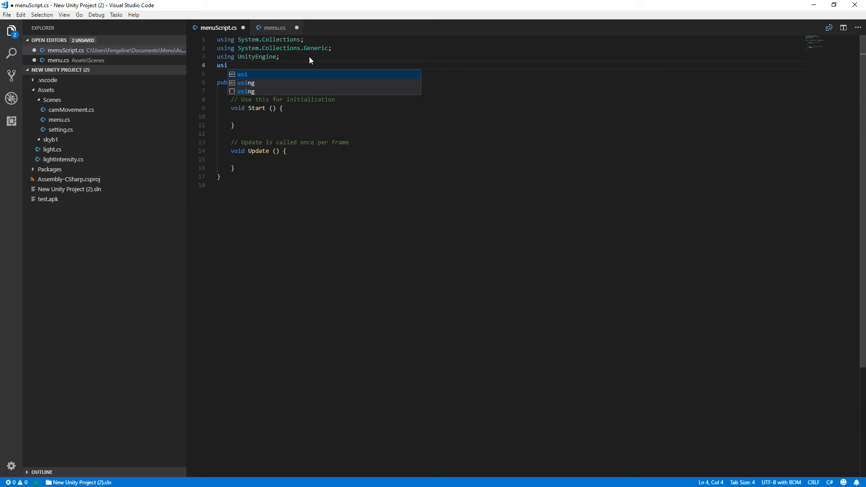
{"action": "type", "text": "nng"}
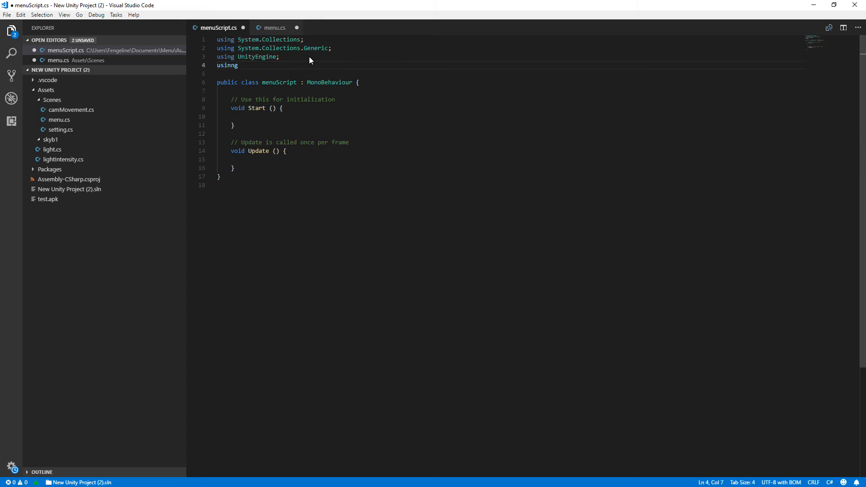
{"action": "key", "text": "BackSpace"}
{"action": "key", "text": "BackSpace"}
{"action": "key", "text": "BackSpace"}
{"action": "type", "text": "nng"}
{"action": "key", "text": "BackSpace"}
{"action": "key", "text": "BackSpace"}
{"action": "type", "text": "g uni"}
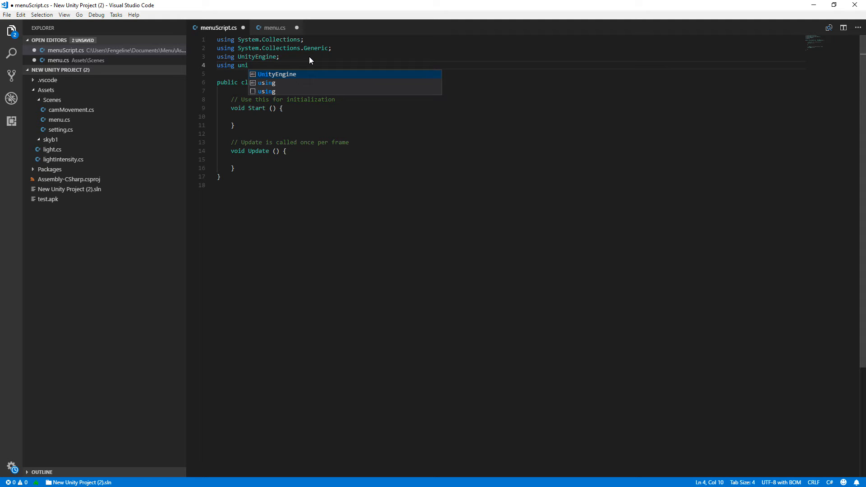
{"action": "key", "text": "Tab"}
{"action": "type", "text": "."}
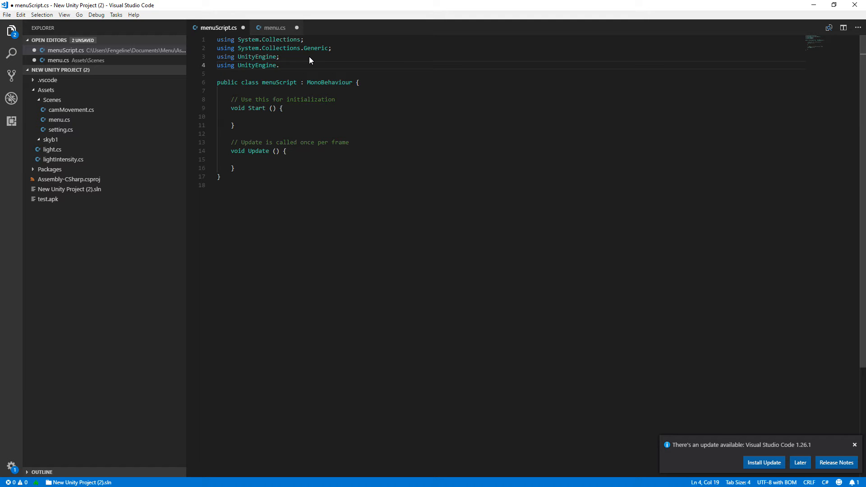
{"action": "type", "text": "scene"}
{"action": "key", "text": "BackSpace"}
{"action": "key", "text": "BackSpace"}
{"action": "key", "text": "BackSpace"}
{"action": "key", "text": "BackSpace"}
{"action": "key", "text": "BackSpace"}
{"action": "type", "text": "Scen"}
{"action": "type", "text": ";"}
Delete the default Start and Update methods with their comments from the menuScript class.
{"action": "left_click", "coordinate": [331, 117]}
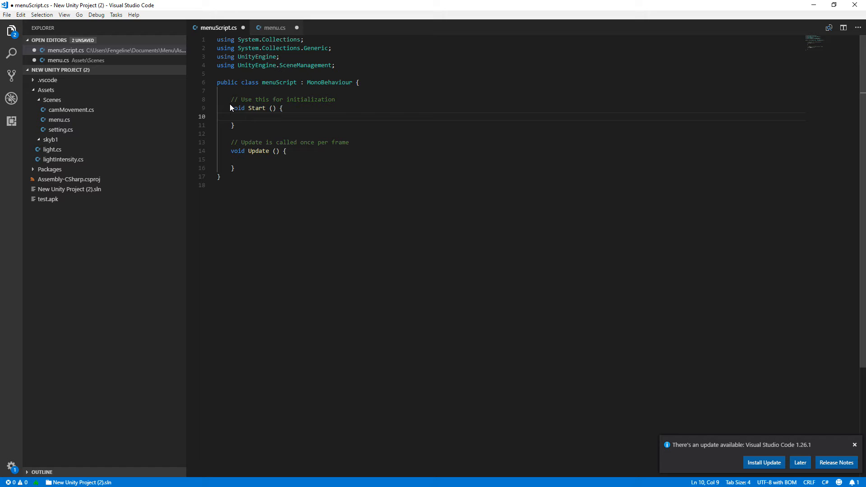
{"action": "left_click_drag", "start_coordinate": [230, 100], "coordinate": [268, 169]}
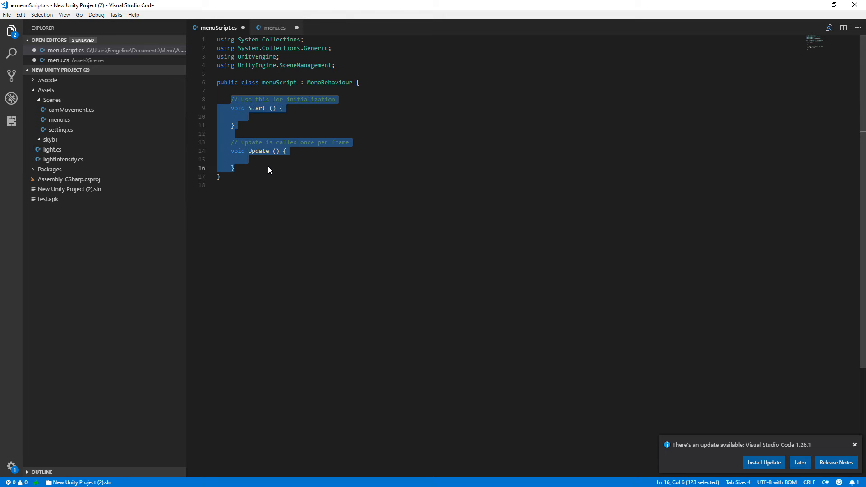
{"action": "key", "text": "BackSpace"}
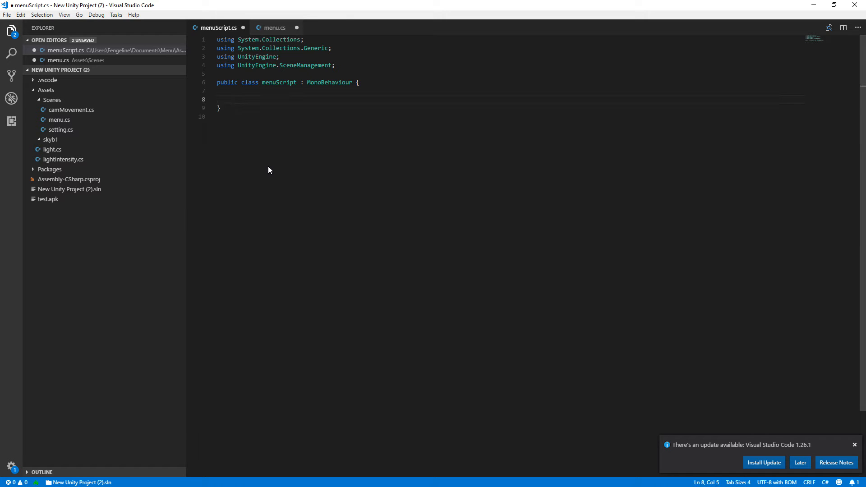
Declare an empty public void method gotoPlay() in the menuScript class.
{"action": "type", "text": "publi"}
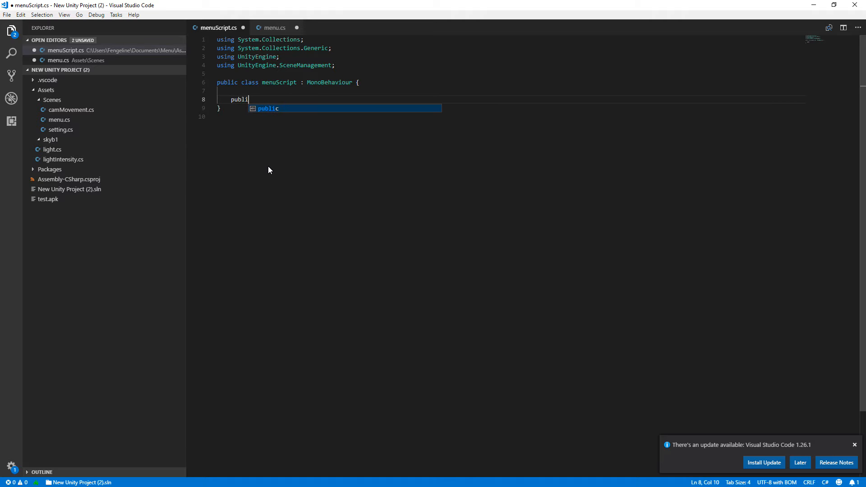
{"action": "type", "text": "c void go"}
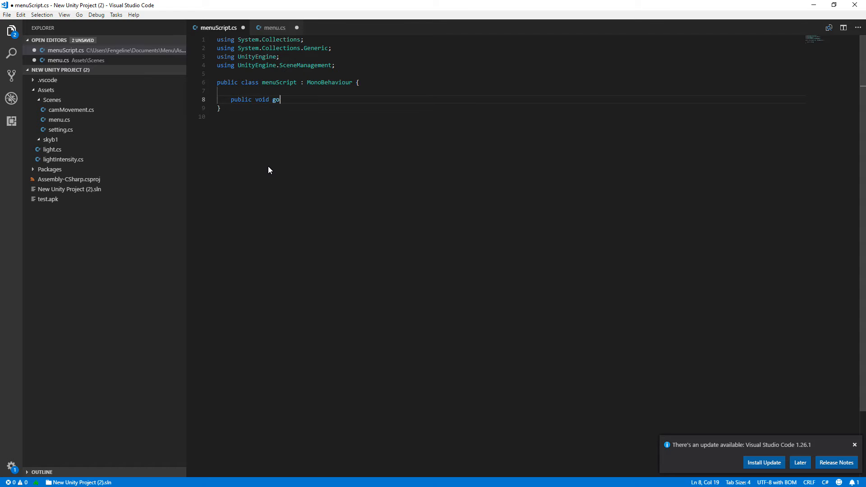
{"action": "type", "text": "toPlay(){"}
{"action": "key", "text": "Return"}
Write a SceneManager.LoadScene("") call with an empty scene name inside gotoPlay().
{"action": "type", "text": "Sce"}
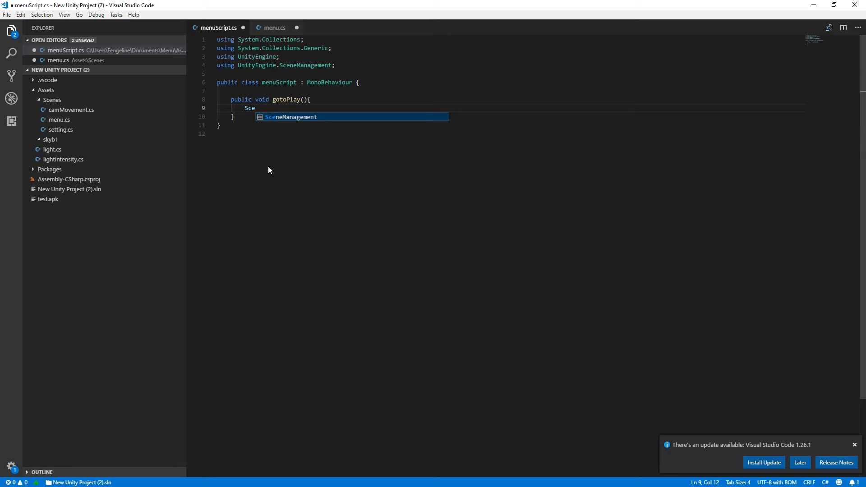
{"action": "type", "text": "e"}
{"action": "key", "text": "BackSpace"}
{"action": "type", "text": "nenManager."}
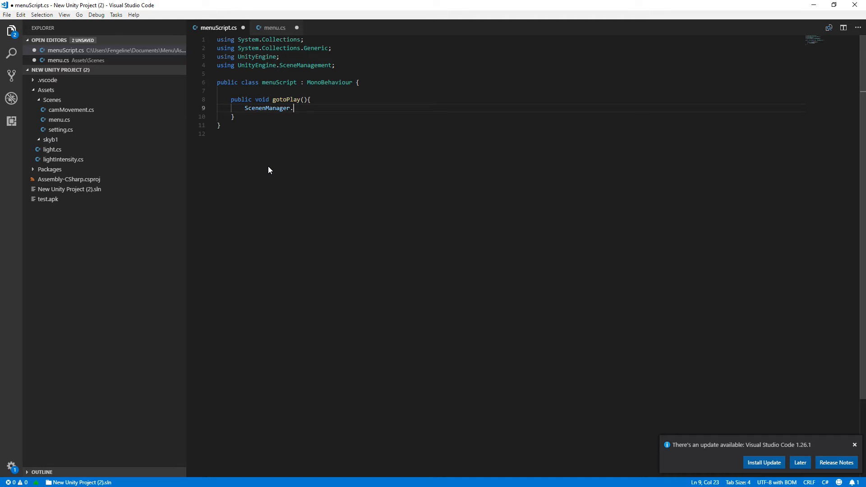
{"action": "type", "text": "LoadScene(\""}
{"action": "left_click_drag", "start_coordinate": [263, 108], "coordinate": [267, 108]}
{"action": "key", "text": "BackSpace"}
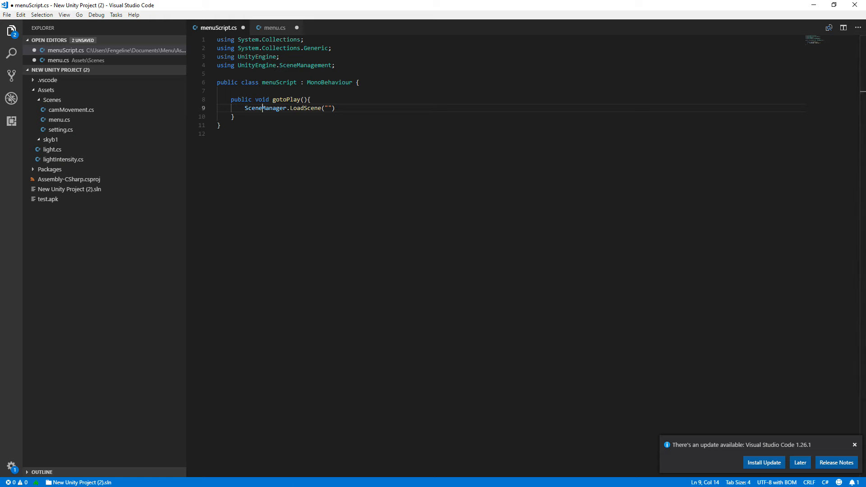
Switch back to Unity and select playScene in the Scenes folder to check its exact name.
{"action": "left_click", "coordinate": [814, 5]}
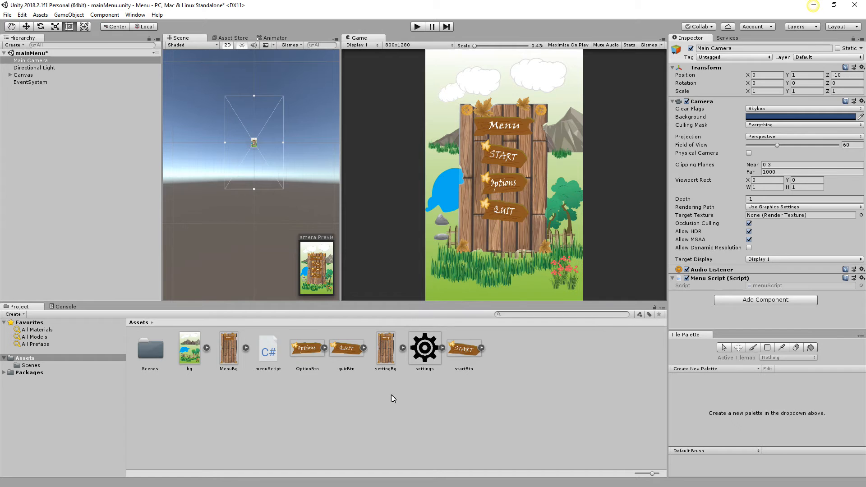
{"action": "double_click", "coordinate": [148, 353]}
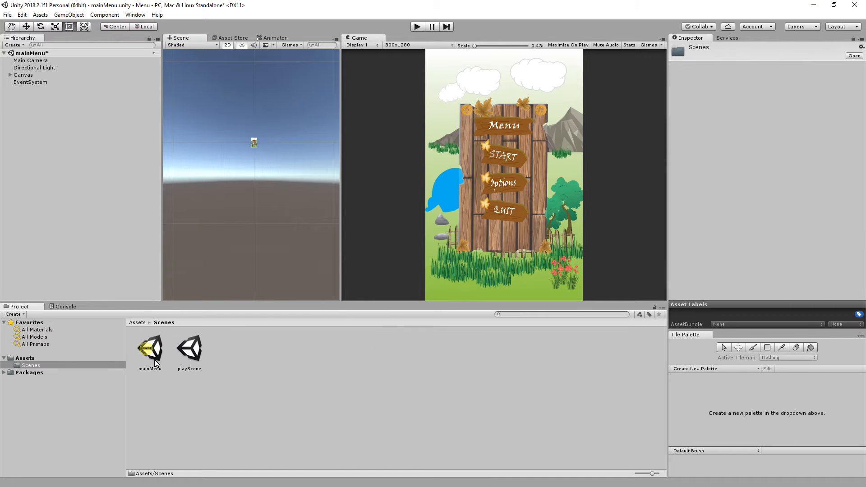
{"action": "left_click", "coordinate": [190, 370]}
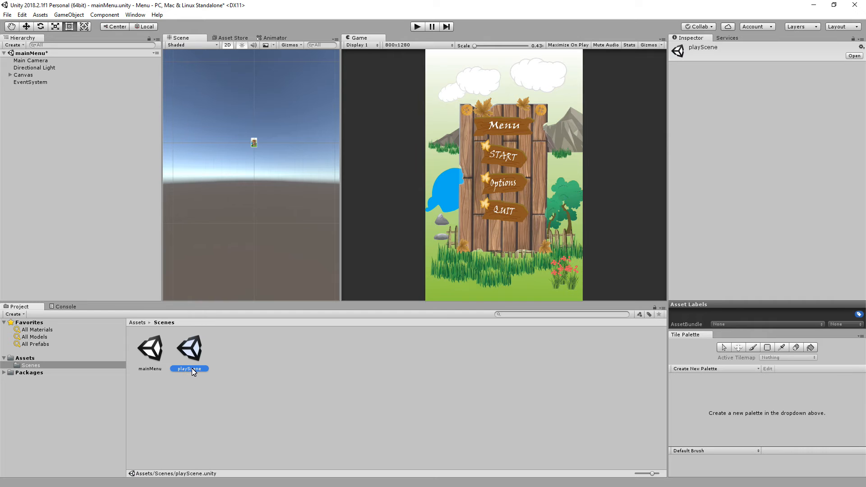
Switch to Visual Studio Code and complete the LoadScene call in gotoPlay() with the scene name "playScene" and a closing semicolon.
{"action": "left_click", "coordinate": [191, 368]}
{"action": "left_click", "coordinate": [814, 5]}
{"action": "left_click", "coordinate": [367, 483]}
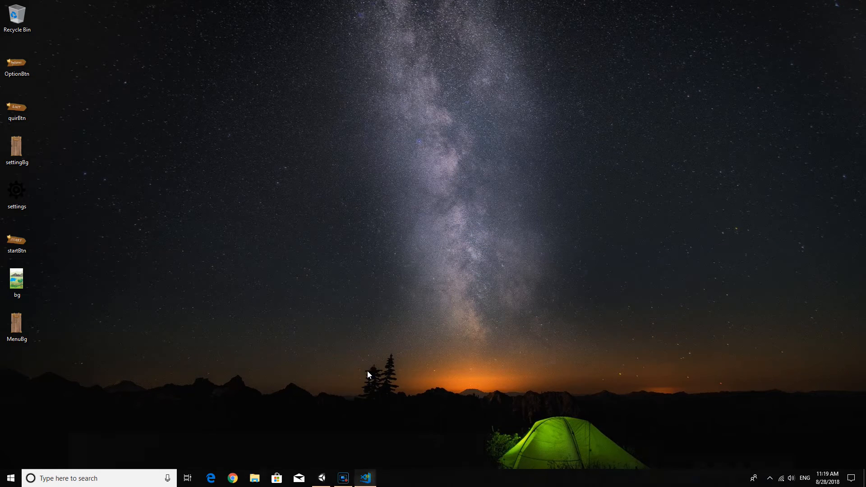
{"action": "left_click", "coordinate": [329, 108]}
{"action": "type", "text": "playScene"}
{"action": "left_click", "coordinate": [385, 111]}
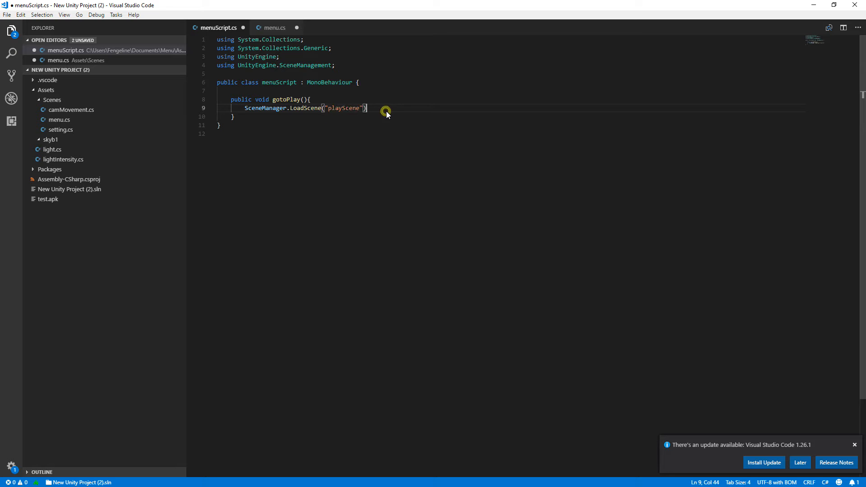
{"action": "type", "text": ";"}
{"action": "left_click", "coordinate": [372, 154]}
Declare an empty public void method leaveGame() below gotoPlay() in the menuScript class.
{"action": "left_click", "coordinate": [248, 115]}
{"action": "key", "text": "Return"}
{"action": "key", "text": "Return"}
{"action": "type", "text": "pu"}
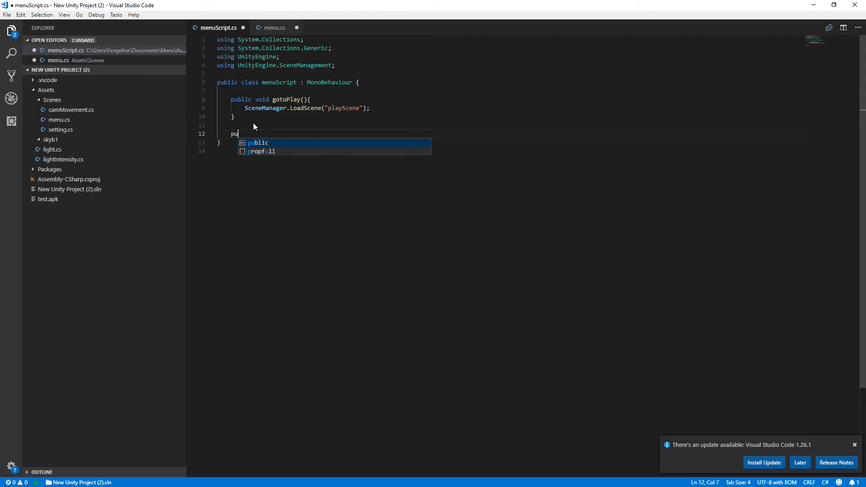
{"action": "type", "text": "blic void"}
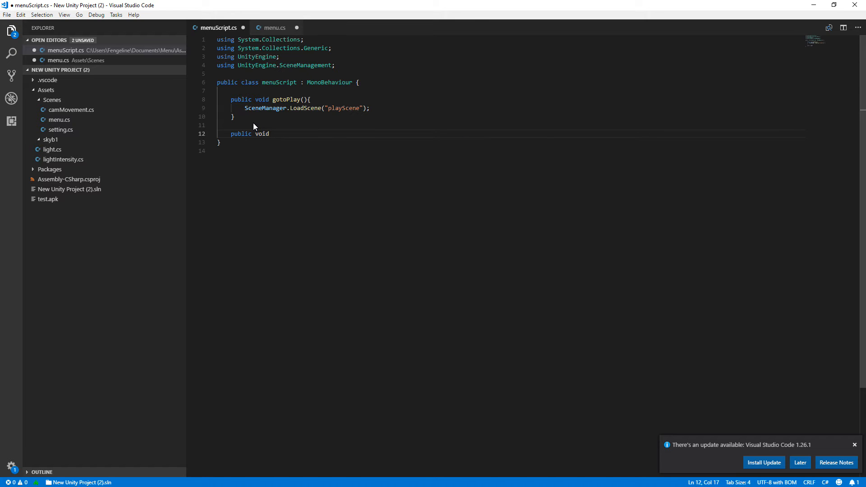
{"action": "type", "text": " leaveGame(){"}
{"action": "key", "text": "Return"}
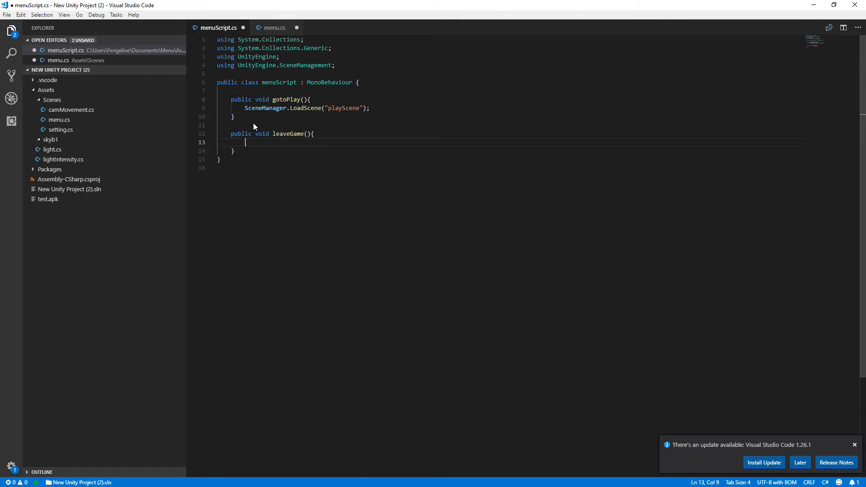
Write an Application.Quit(); call inside leaveGame() and save the script.
{"action": "type", "text": "Application.Quit();"}
{"action": "left_click", "coordinate": [304, 154]}
{"action": "left_click", "coordinate": [334, 142]}
{"action": "key", "text": "ctrl+s"}
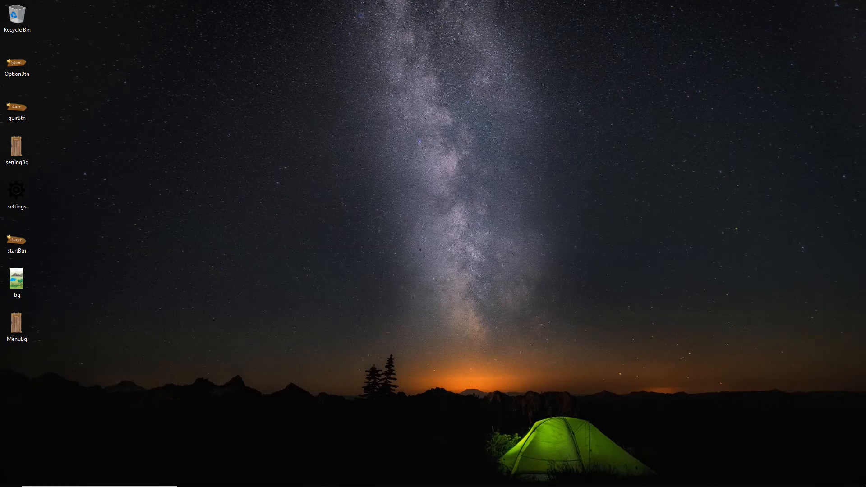
Review the gotoPlay() and leaveGame() methods in the saved menuScript in Visual Studio Code.
{"action": "mouse_move", "coordinate": [278, 481]}
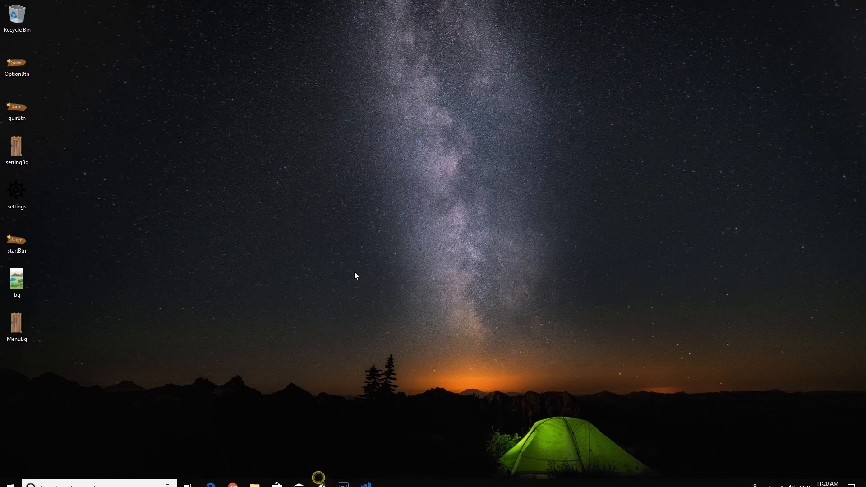
{"action": "left_click", "coordinate": [322, 478]}
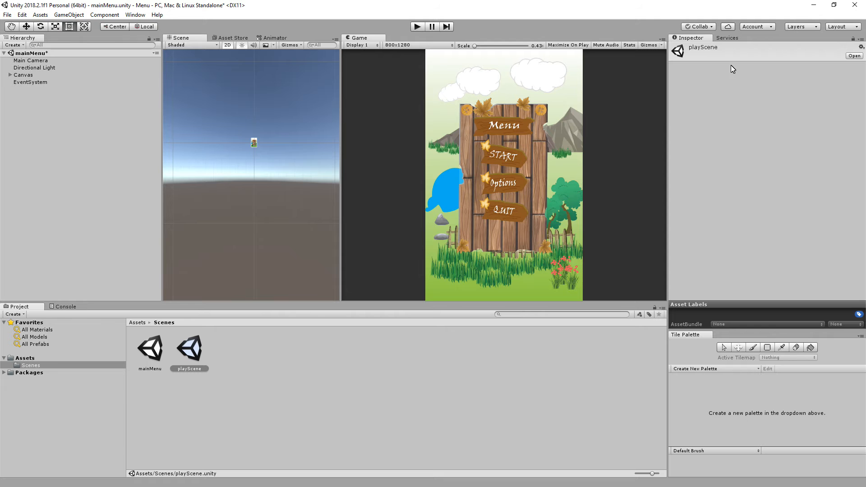
{"action": "left_click", "coordinate": [809, 6]}
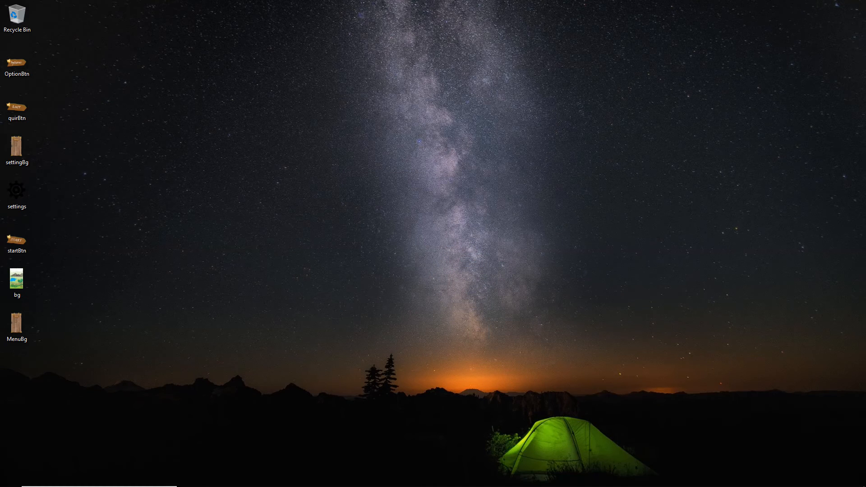
{"action": "left_click", "coordinate": [367, 478]}
{"action": "left_click", "coordinate": [339, 136]}
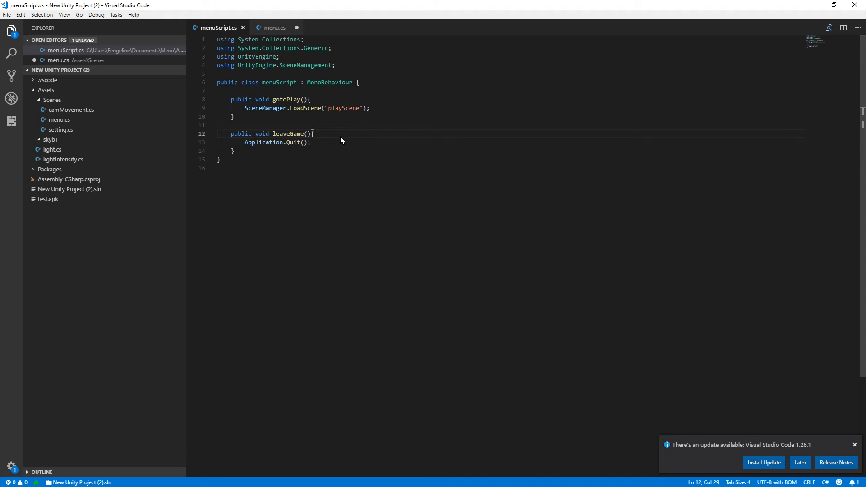
Switch to Unity and add playScene from the Scenes folder to the build's scene list after mainMenu.
{"action": "left_click", "coordinate": [814, 5]}
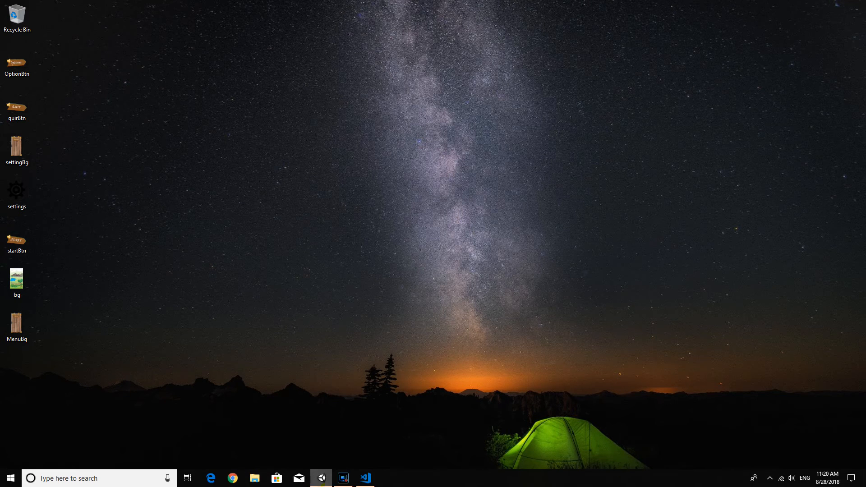
{"action": "left_click", "coordinate": [322, 478]}
{"action": "left_click", "coordinate": [27, 358]}
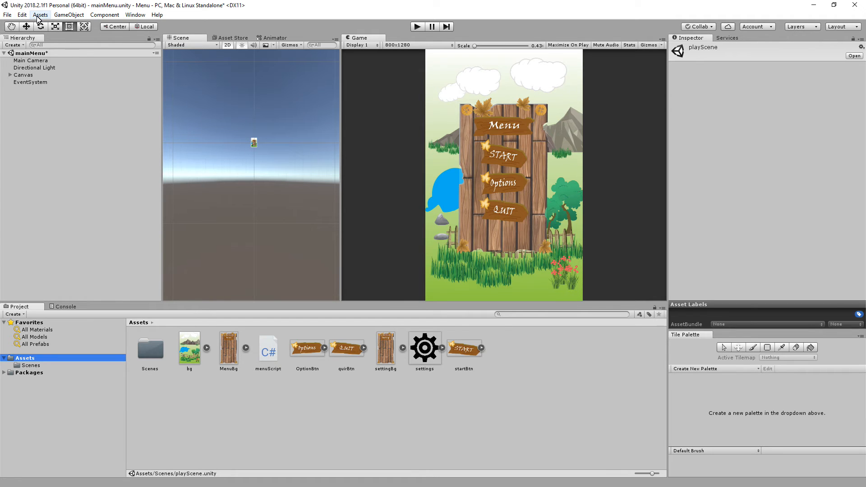
{"action": "left_click", "coordinate": [6, 15]}
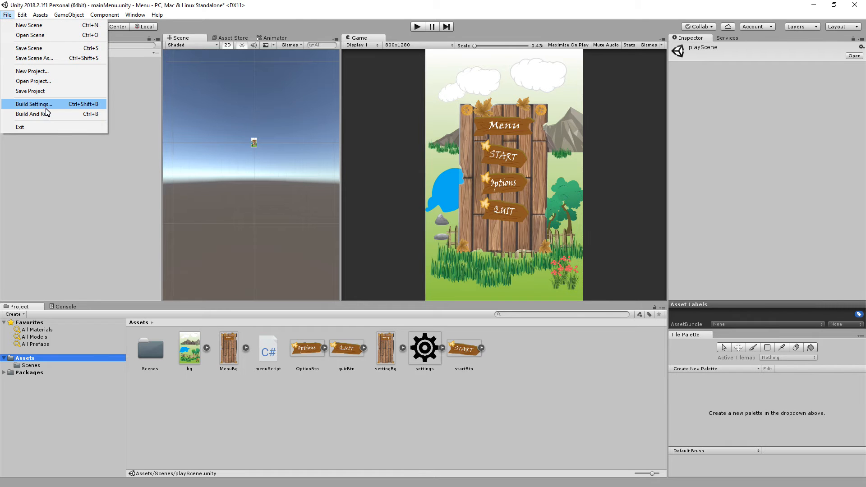
{"action": "left_click", "coordinate": [34, 104]}
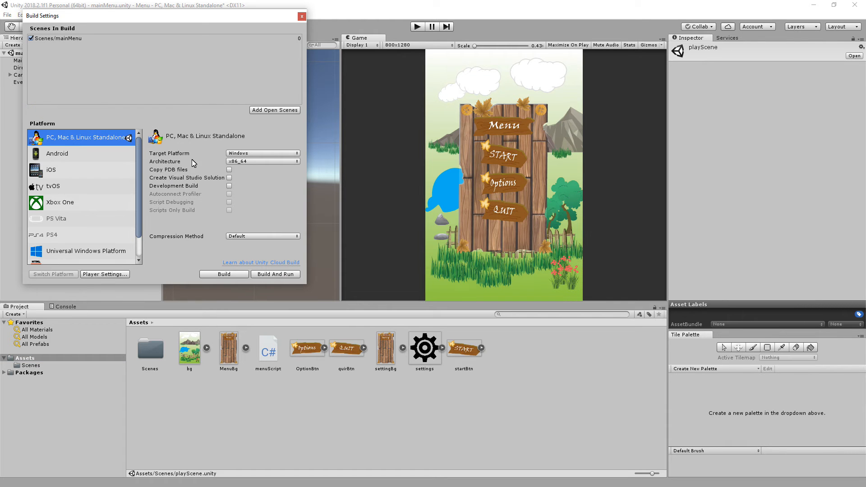
{"action": "double_click", "coordinate": [152, 351]}
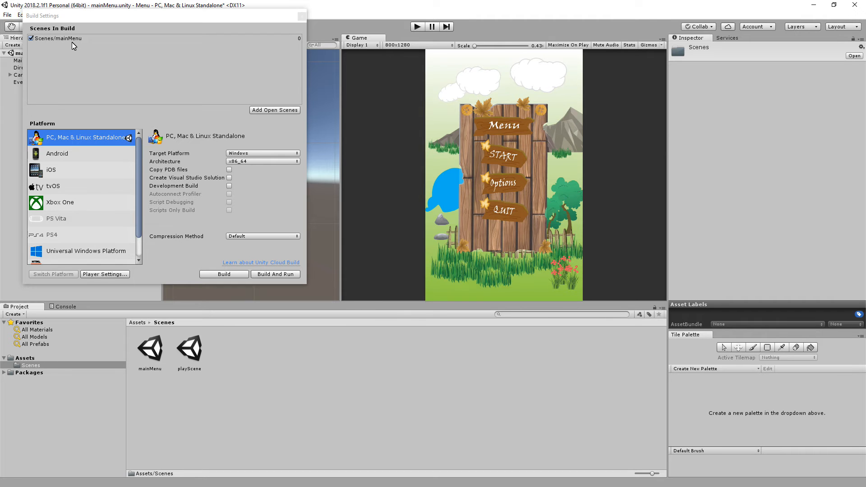
{"action": "left_click", "coordinate": [191, 353]}
{"action": "left_click_drag", "start_coordinate": [191, 352], "coordinate": [60, 58]}
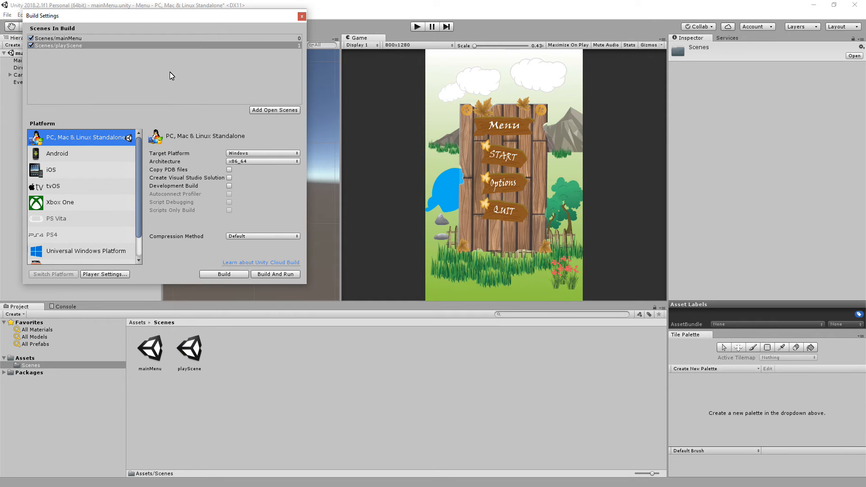
{"action": "left_click", "coordinate": [303, 16]}
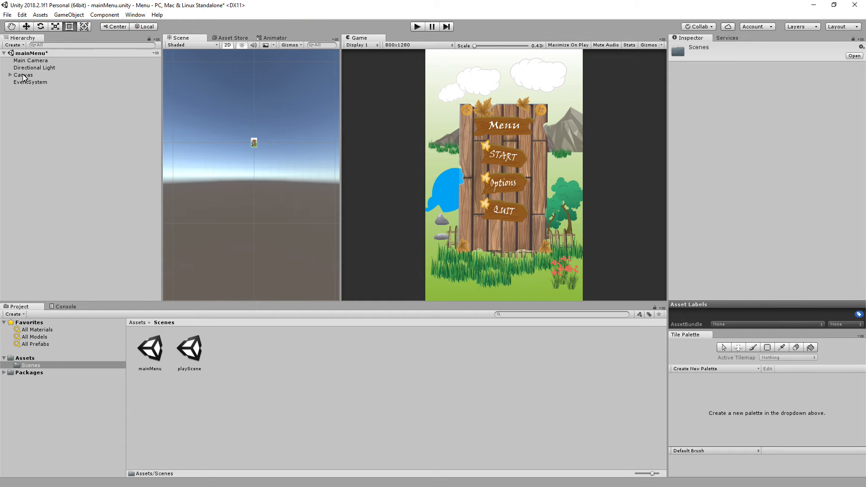
Add an On Click event to startBtn under the Canvas and assign the scene's Main Camera as its target object.
{"action": "left_click", "coordinate": [30, 359]}
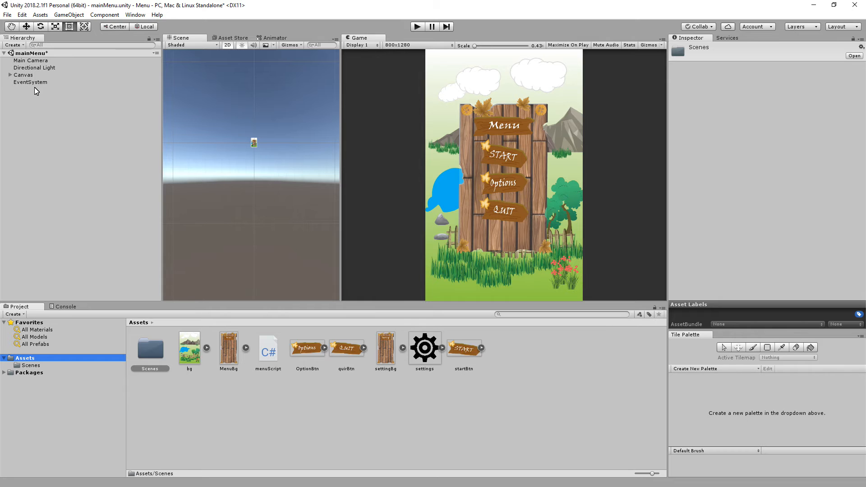
{"action": "left_click", "coordinate": [10, 75]}
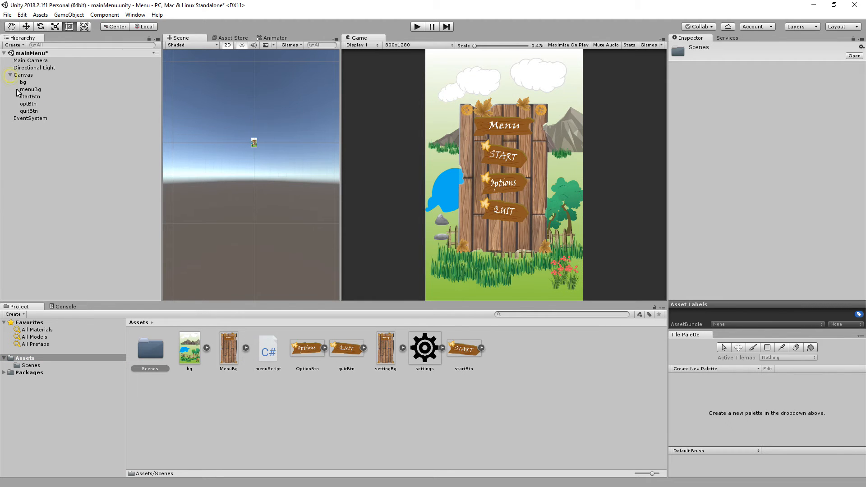
{"action": "left_click", "coordinate": [30, 97]}
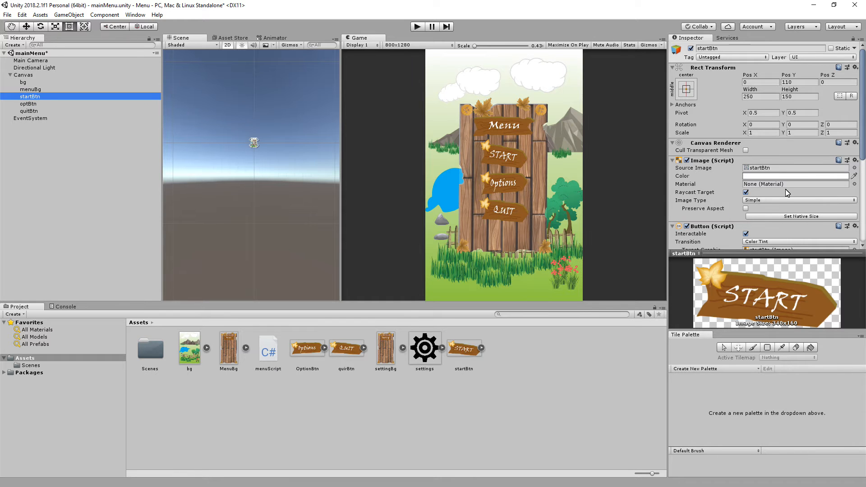
{"action": "scroll", "coordinate": [775, 194], "scroll_direction": "down", "scroll_amount": 5}
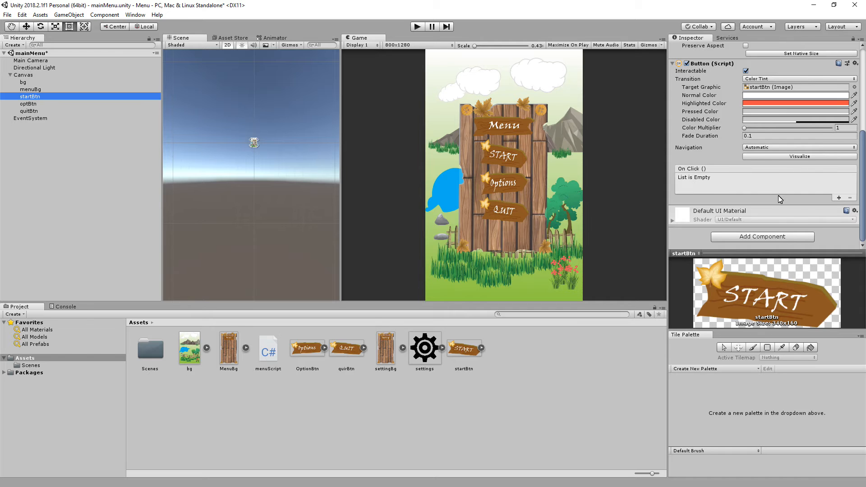
{"action": "left_click", "coordinate": [840, 198]}
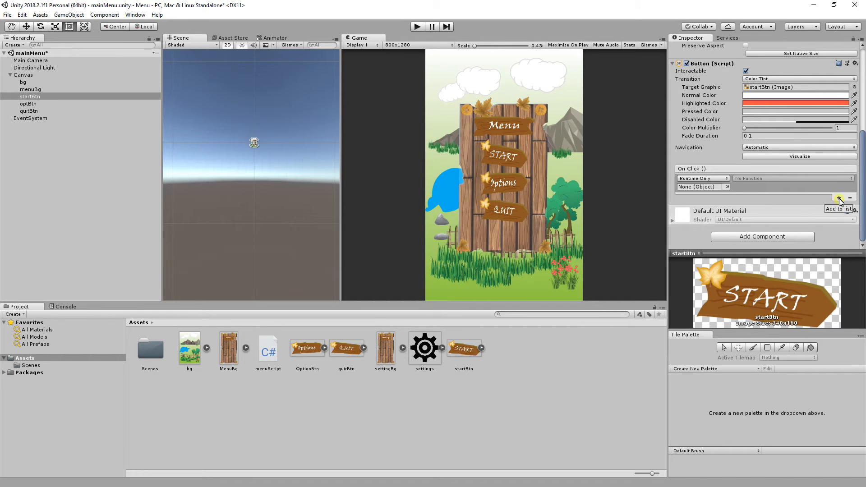
{"action": "left_click", "coordinate": [727, 187]}
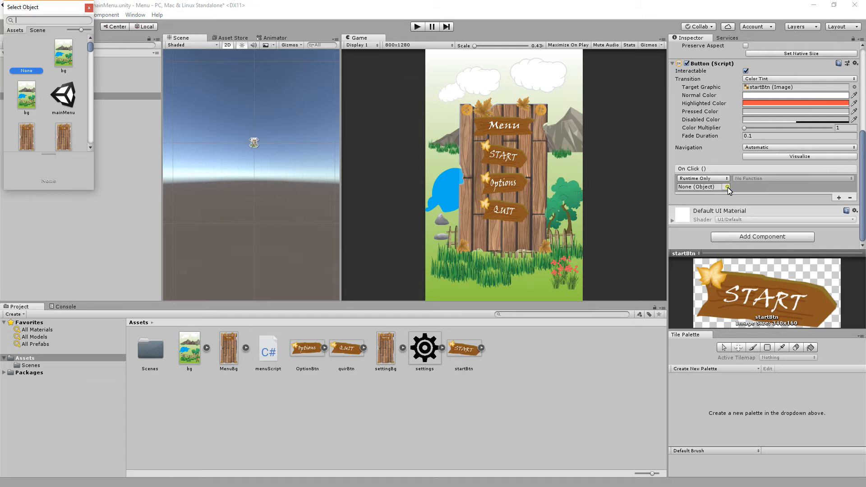
{"action": "left_click", "coordinate": [38, 32]}
{"action": "scroll", "coordinate": [38, 102], "scroll_direction": "down", "scroll_amount": 1}
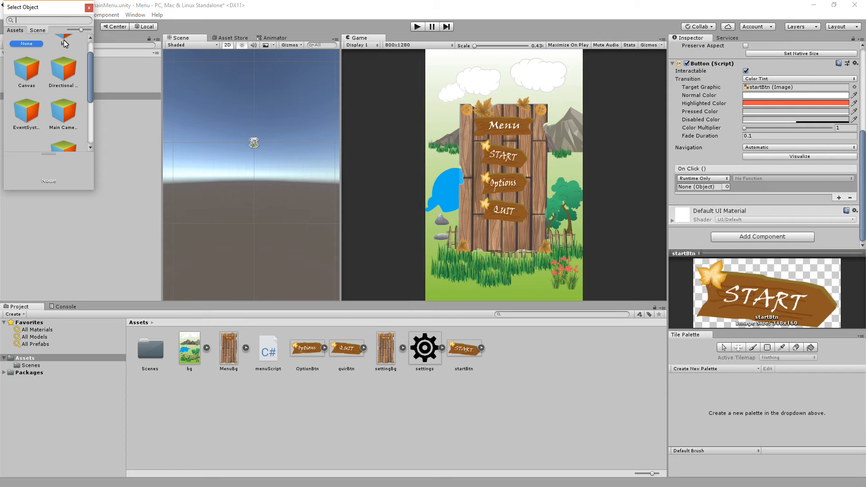
{"action": "left_click_drag", "start_coordinate": [53, 15], "coordinate": [78, 99]}
{"action": "scroll", "coordinate": [82, 197], "scroll_direction": "down", "scroll_amount": 3}
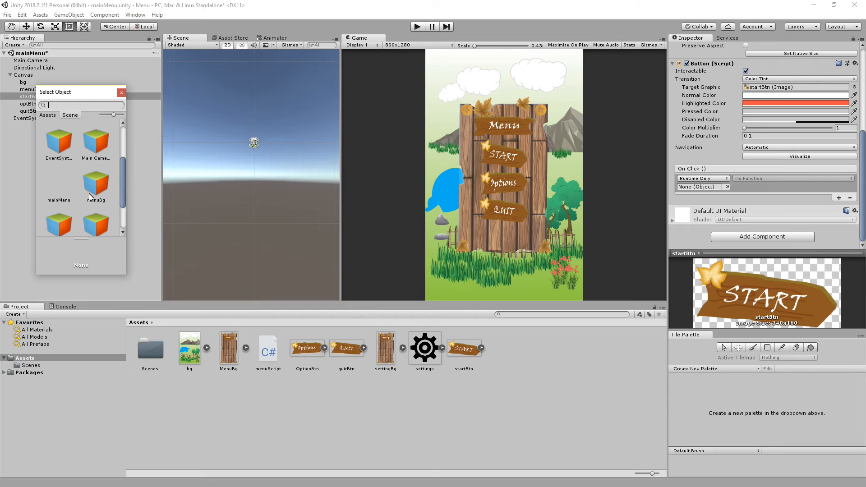
{"action": "double_click", "coordinate": [94, 145]}
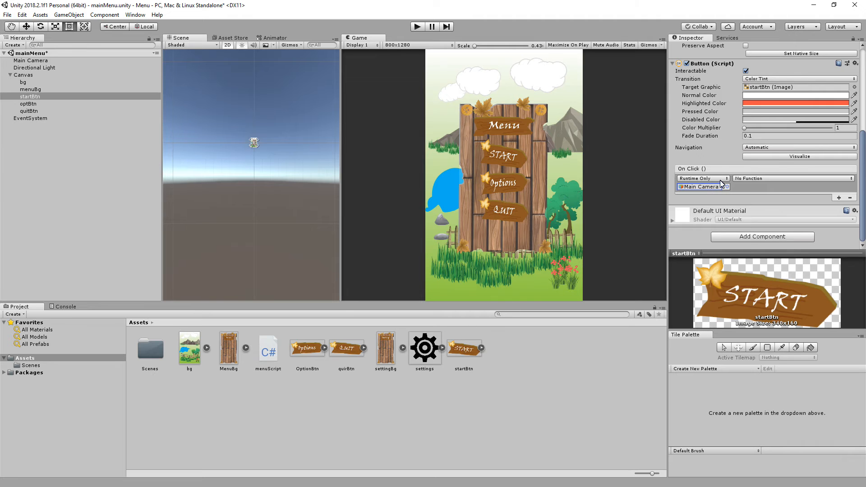
Set the function of startBtn's On Click event to menuScript's gotoPlay().
{"action": "scroll", "coordinate": [717, 190], "scroll_direction": "up", "scroll_amount": 2}
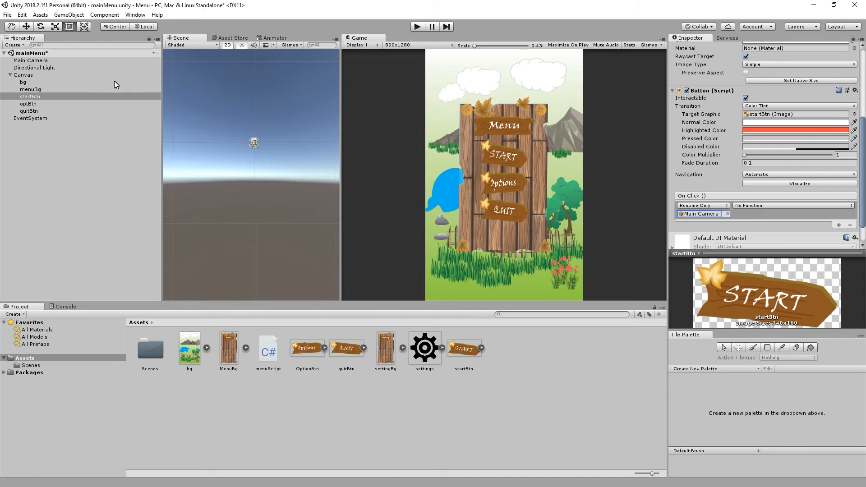
{"action": "left_click", "coordinate": [833, 206]}
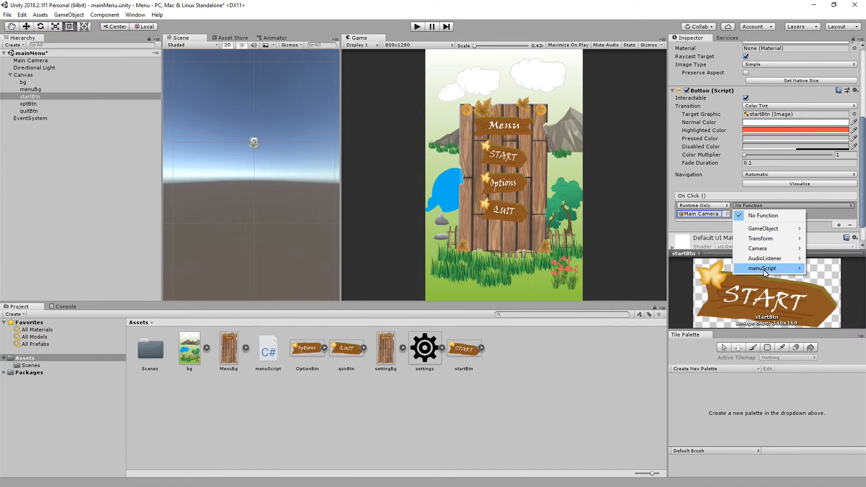
{"action": "mouse_move", "coordinate": [764, 271]}
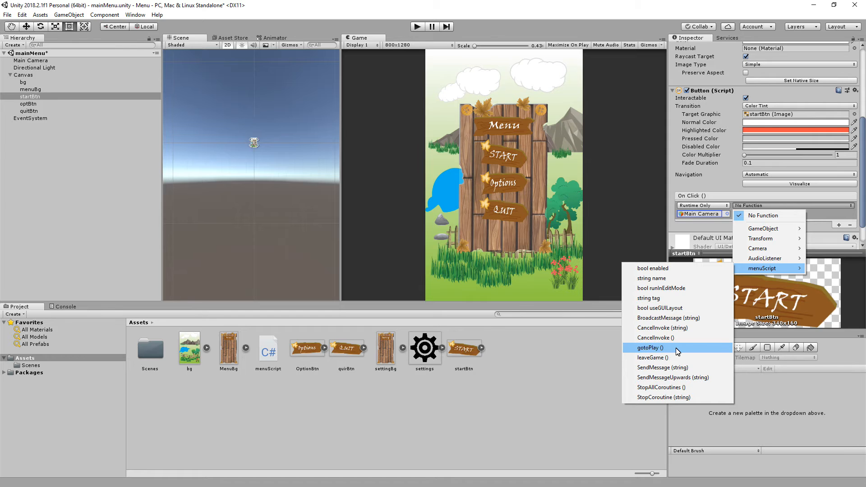
{"action": "left_click", "coordinate": [650, 348]}
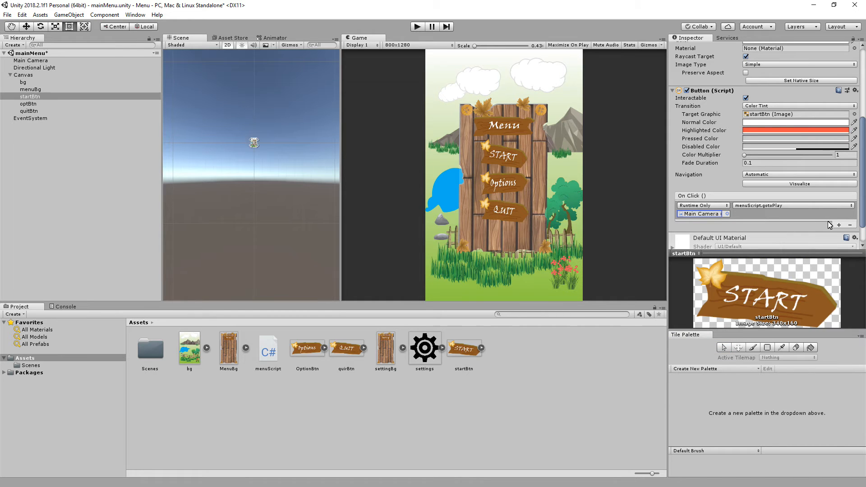
Run the game in play mode, test the START button in the menu, and stop play mode.
{"action": "left_click", "coordinate": [418, 27]}
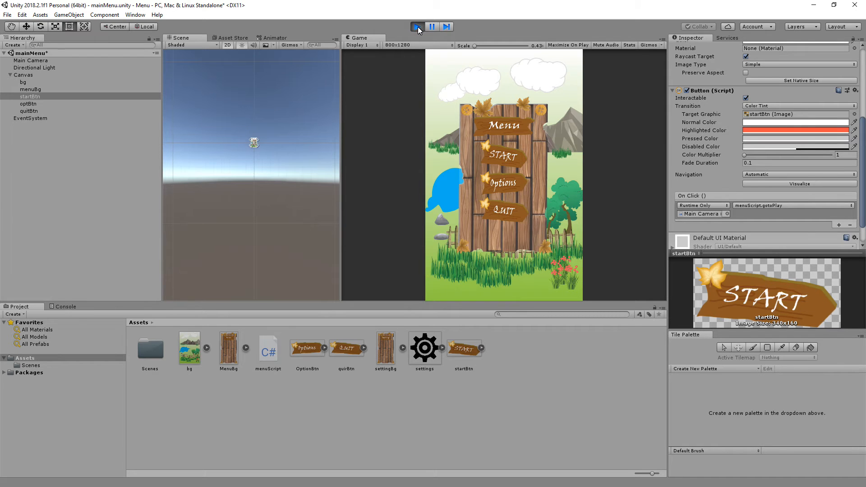
{"action": "left_click", "coordinate": [509, 157]}
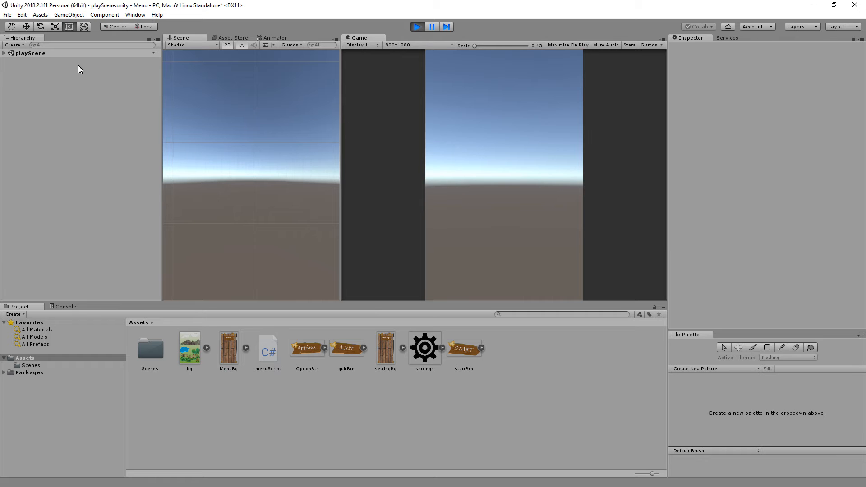
{"action": "left_click", "coordinate": [417, 27]}
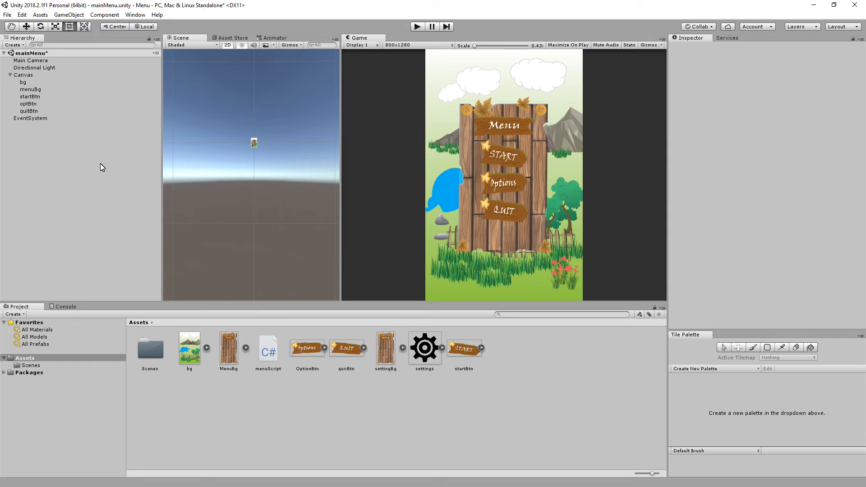
Open playScene from the Scenes folder, saving the changes made to the mainMenu scene.
{"action": "double_click", "coordinate": [150, 349]}
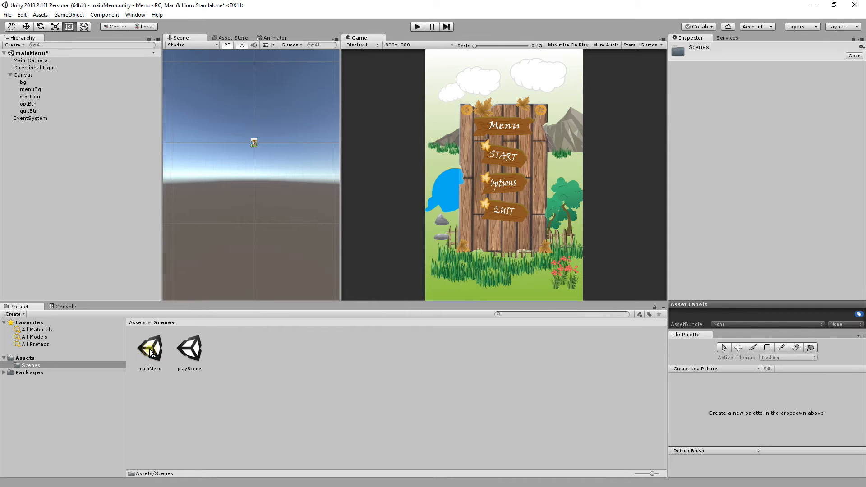
{"action": "double_click", "coordinate": [191, 351]}
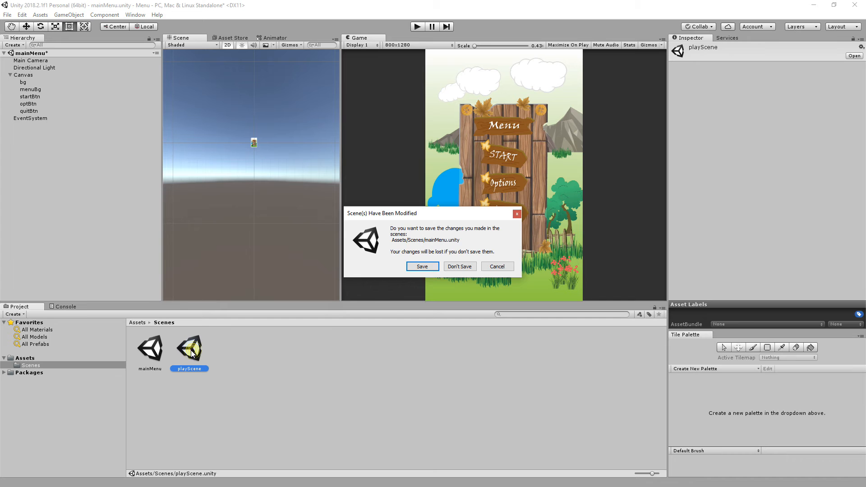
{"action": "left_click", "coordinate": [425, 266]}
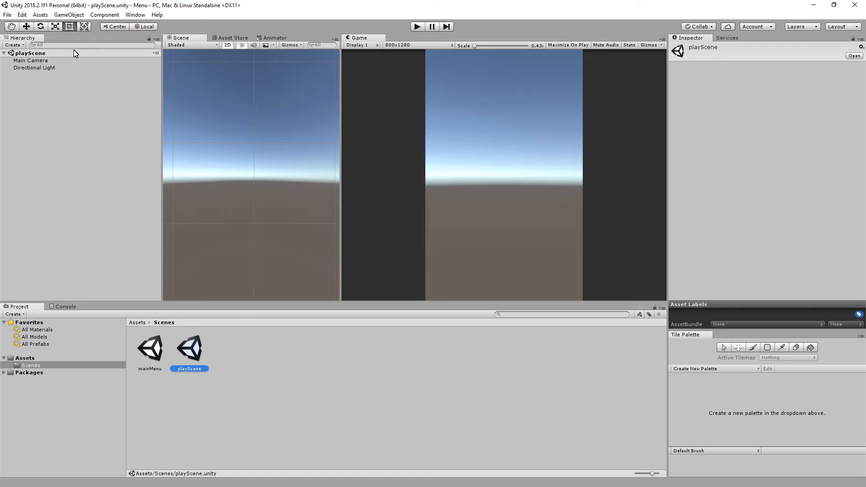
Add a 3D plane to playScene and set its position to X 0, Y 0, Z 0.
{"action": "left_click", "coordinate": [64, 15]}
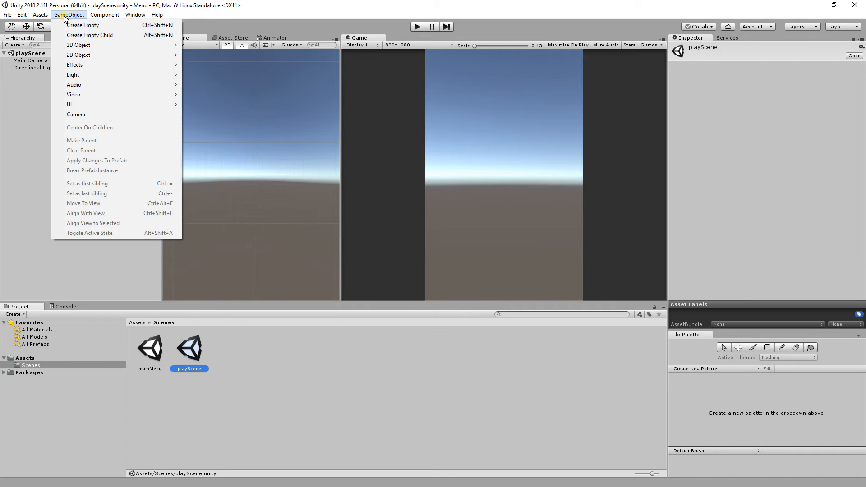
{"action": "mouse_move", "coordinate": [92, 47]}
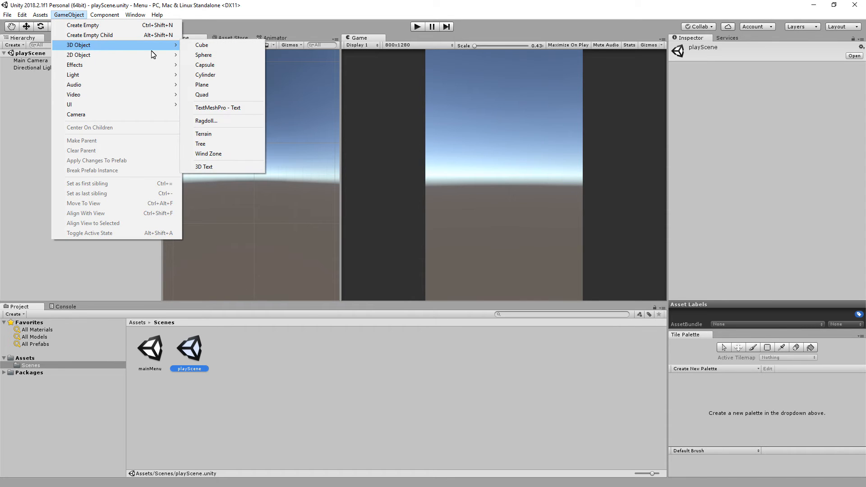
{"action": "left_click", "coordinate": [217, 85]}
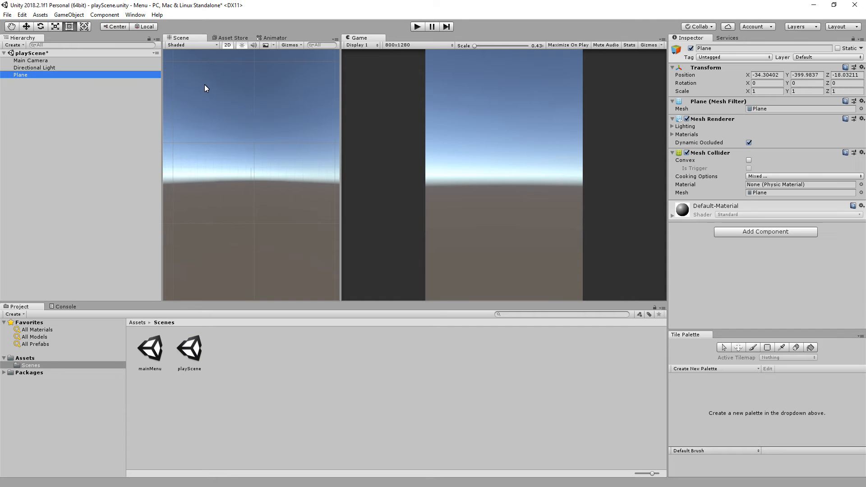
{"action": "left_click", "coordinate": [765, 75]}
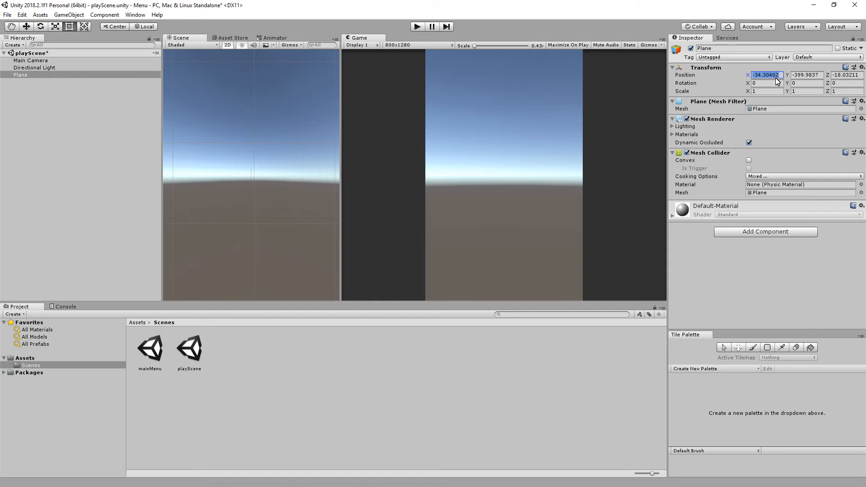
{"action": "type", "text": "0"}
{"action": "key", "text": "Tab"}
{"action": "type", "text": "0"}
{"action": "key", "text": "Tab"}
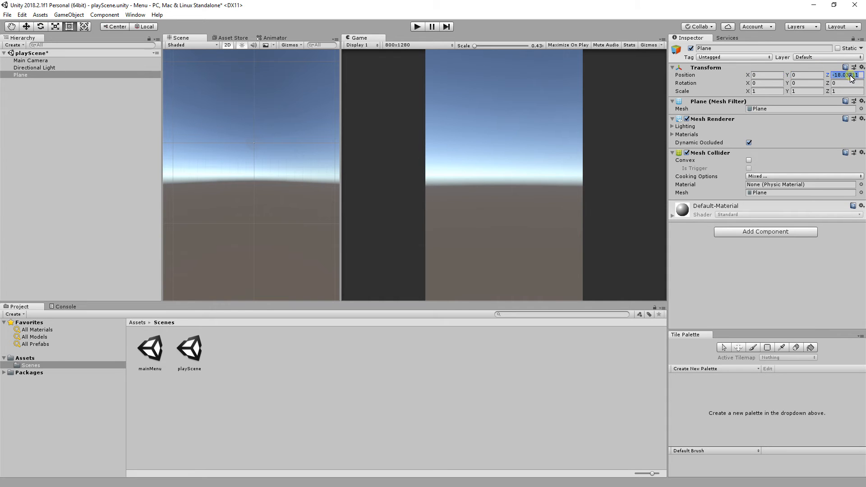
{"action": "type", "text": "0"}
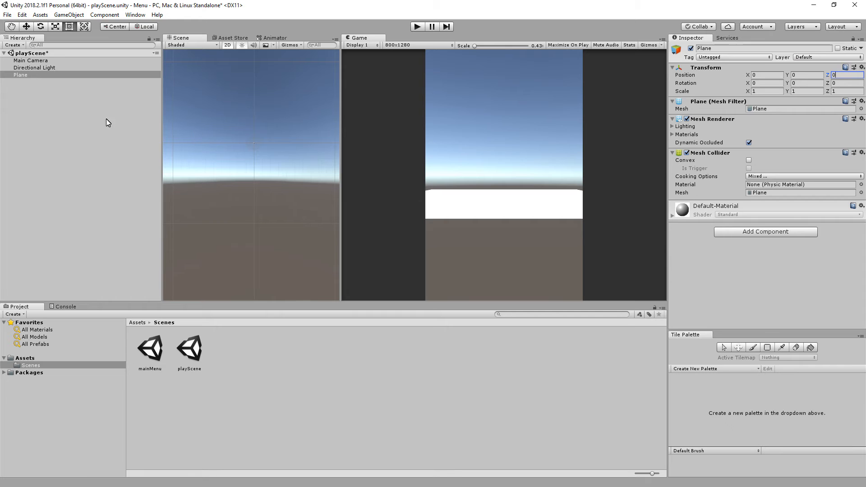
Add a 3D sphere to playScene.
{"action": "left_click", "coordinate": [26, 73]}
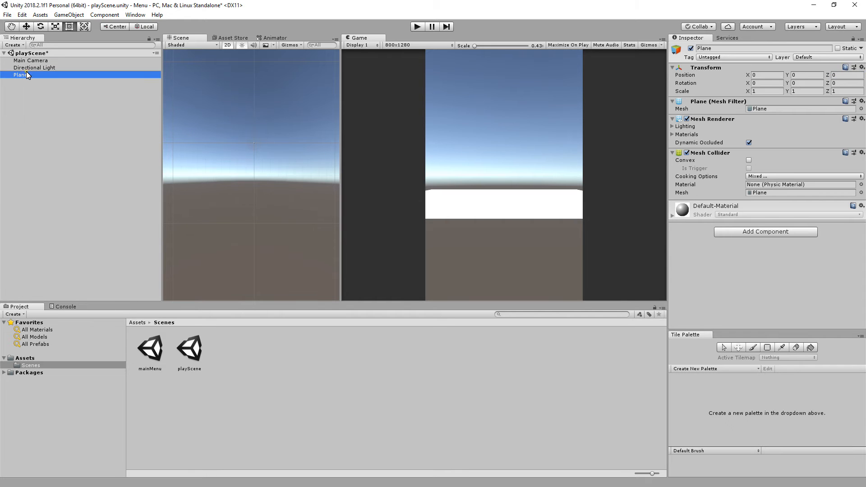
{"action": "left_click", "coordinate": [27, 68]}
{"action": "left_click", "coordinate": [64, 16]}
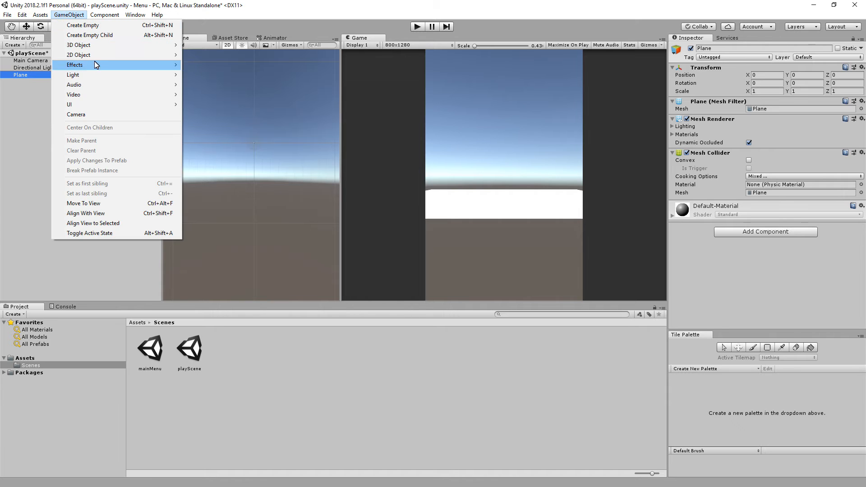
{"action": "mouse_move", "coordinate": [103, 48]}
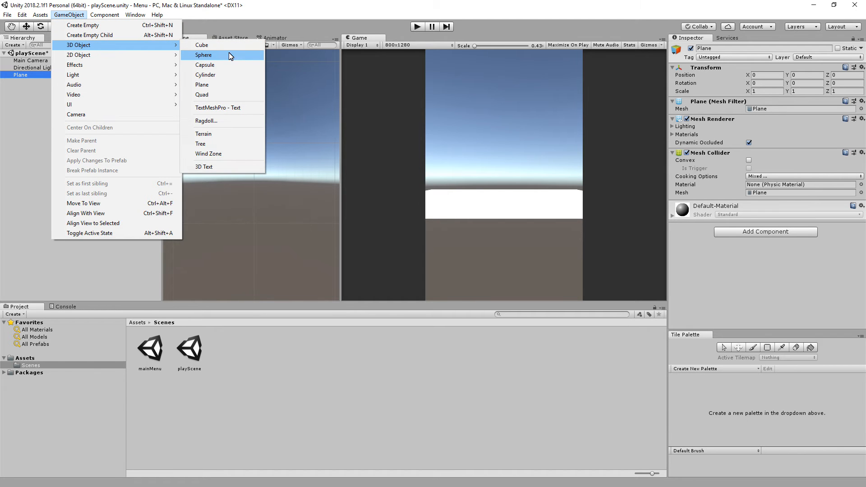
{"action": "left_click", "coordinate": [228, 54]}
Set the sphere's position to X 0, Y 1, Z 0 so it sits above the plane.
{"action": "left_click", "coordinate": [780, 75]}
{"action": "type", "text": "0"}
{"action": "left_click", "coordinate": [810, 77]}
{"action": "type", "text": "0"}
{"action": "left_click", "coordinate": [848, 77]}
{"action": "type", "text": "0"}
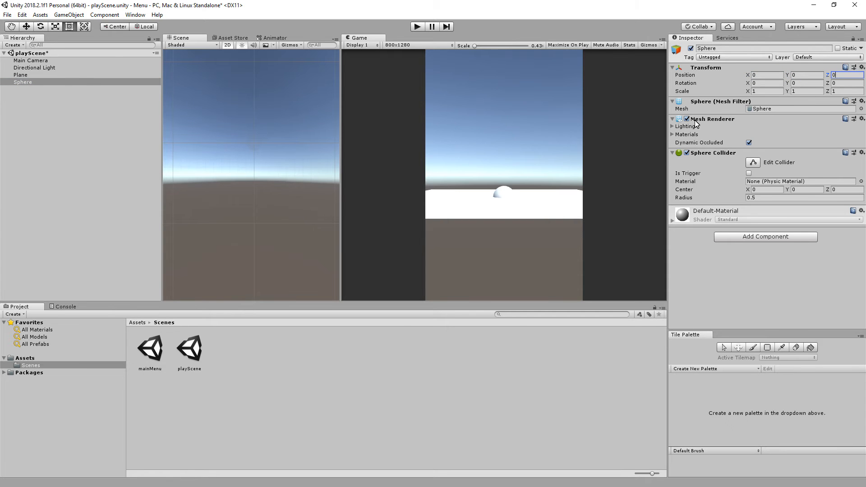
{"action": "left_click", "coordinate": [788, 76]}
{"action": "type", "text": "1"}
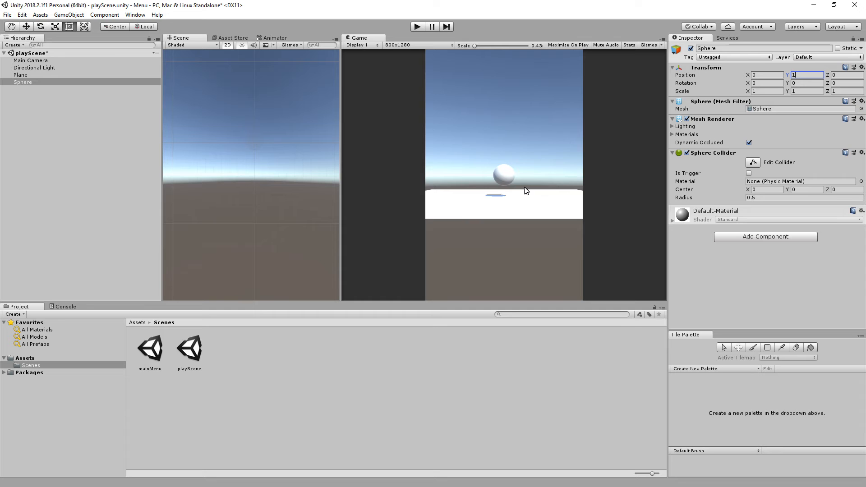
{"action": "left_click", "coordinate": [29, 75]}
{"action": "left_click", "coordinate": [28, 82]}
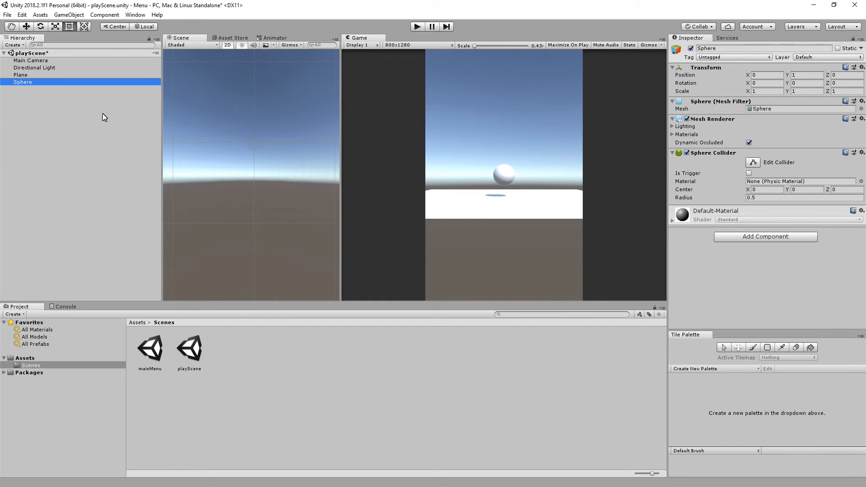
{"action": "left_click", "coordinate": [23, 74]}
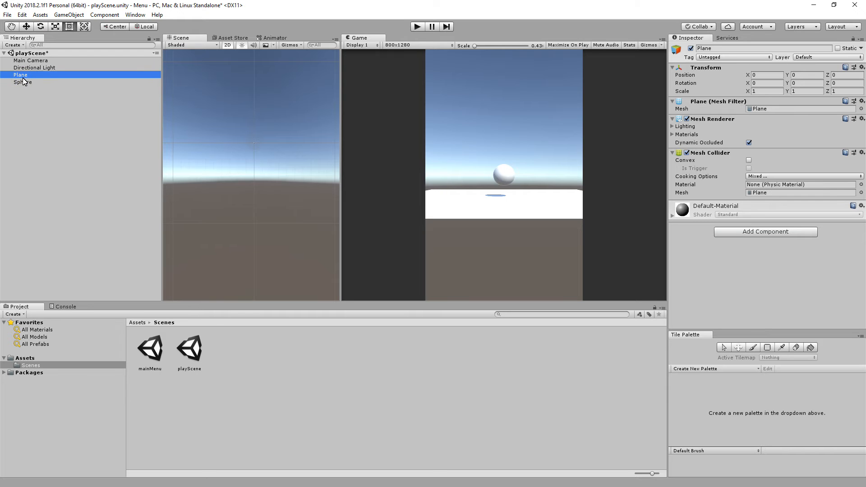
{"action": "left_click", "coordinate": [26, 84]}
{"action": "left_click", "coordinate": [28, 77]}
{"action": "left_click", "coordinate": [24, 81]}
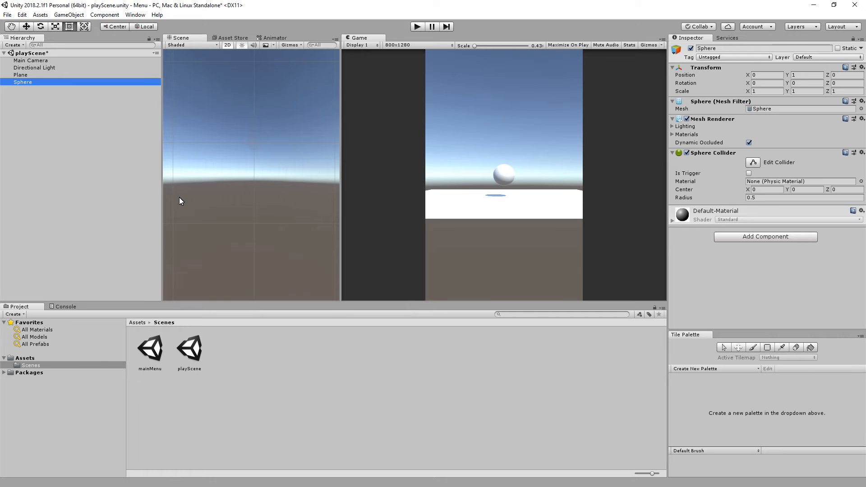
Show the contents of the project's root Assets folder.
{"action": "left_click", "coordinate": [20, 358]}
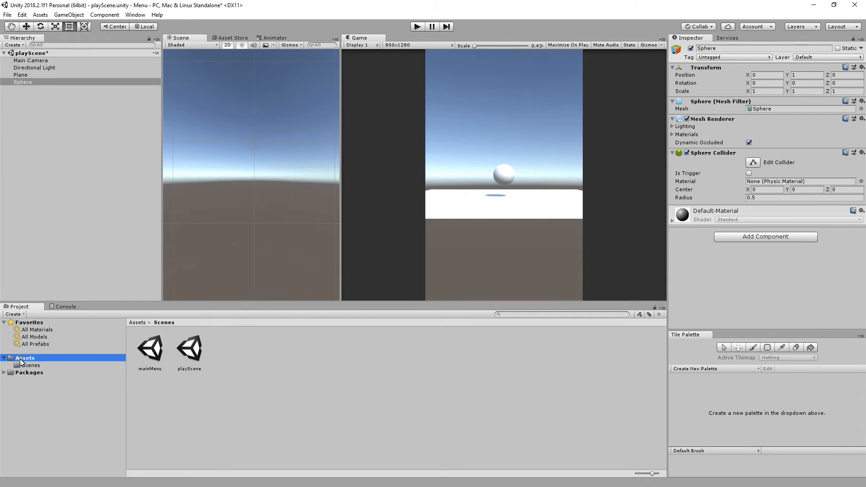
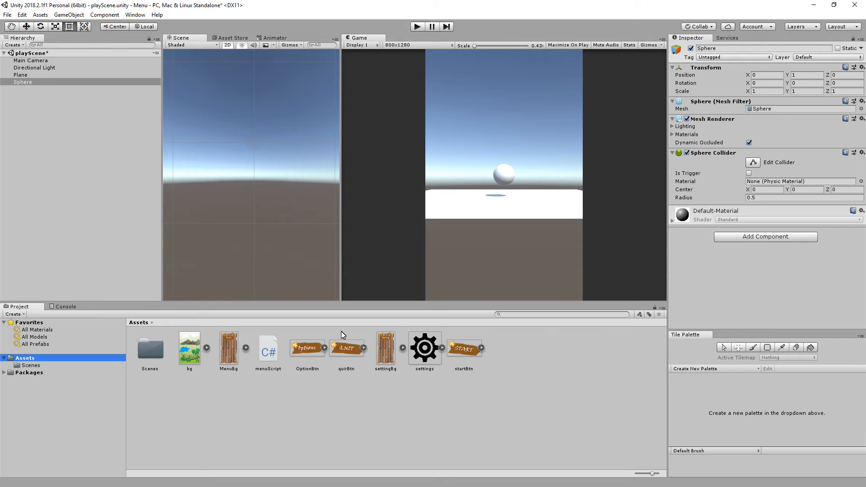
Add a UI button to playScene and delete its child Text object.
{"action": "left_click", "coordinate": [61, 16]}
{"action": "mouse_move", "coordinate": [90, 110]}
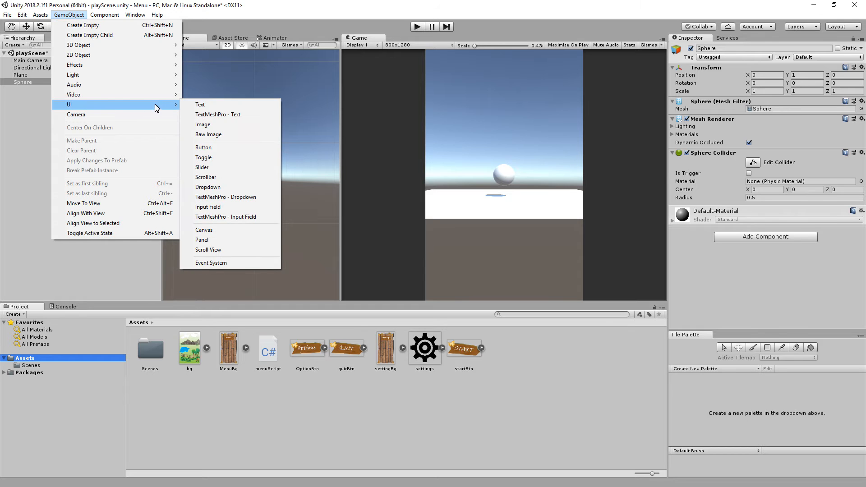
{"action": "left_click", "coordinate": [224, 149]}
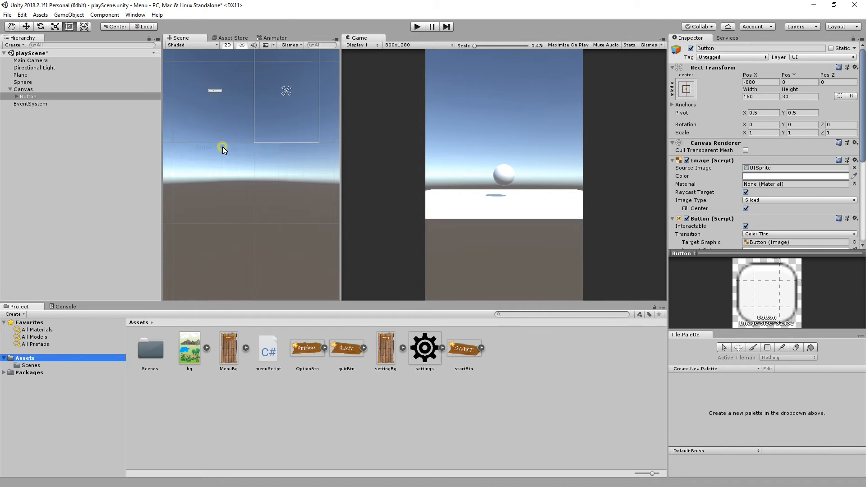
{"action": "left_click", "coordinate": [18, 101]}
{"action": "left_click", "coordinate": [16, 96]}
{"action": "left_click", "coordinate": [35, 104]}
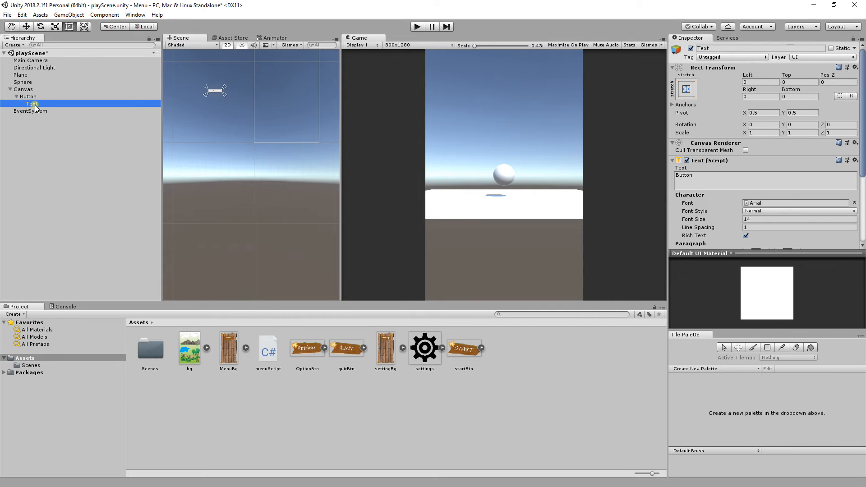
{"action": "key", "text": "Delete"}
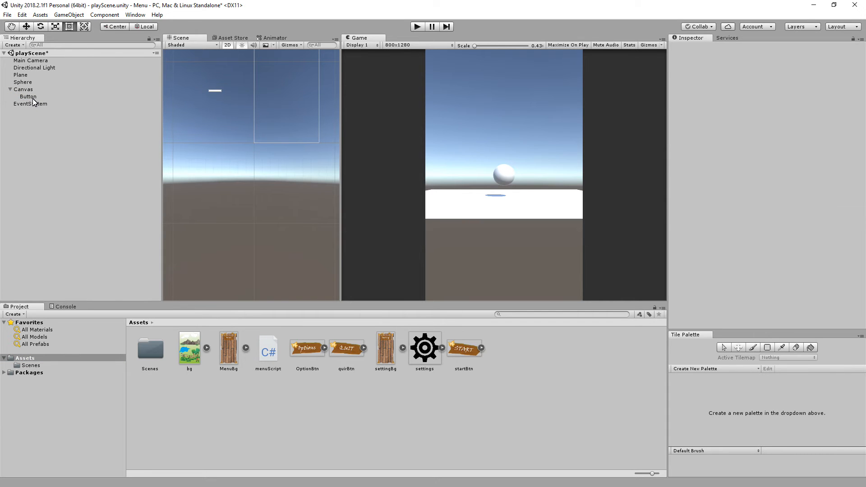
Anchor the button to the canvas's top-right corner and set its Pos X and Pos Y to 0.
{"action": "left_click", "coordinate": [32, 96]}
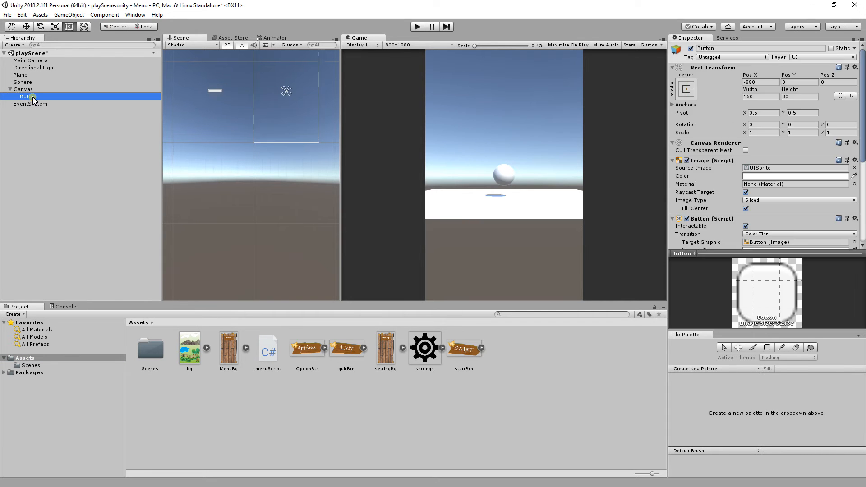
{"action": "left_click", "coordinate": [762, 82]}
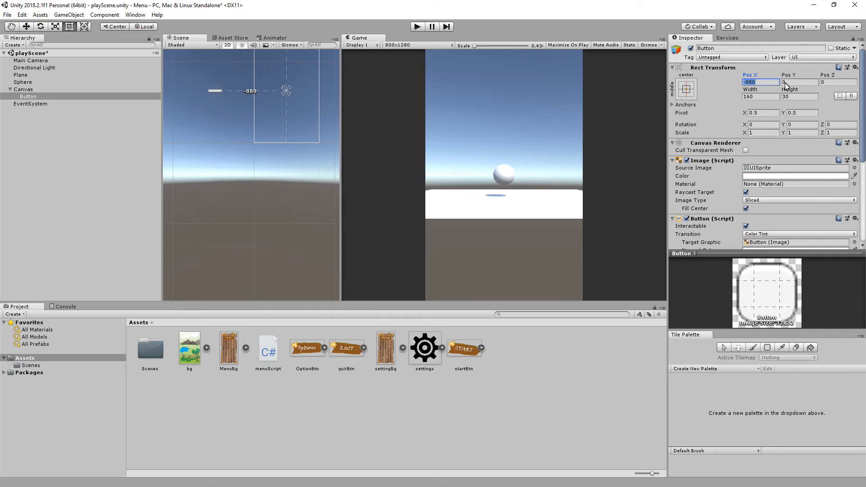
{"action": "left_click", "coordinate": [687, 89]}
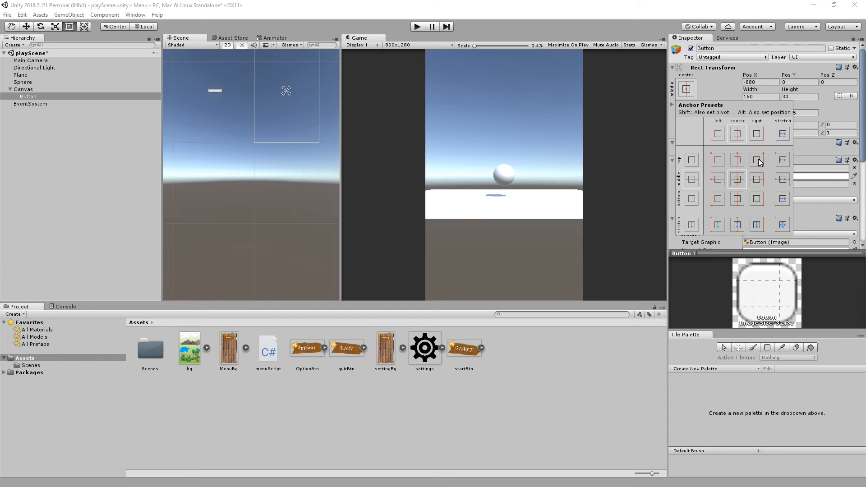
{"action": "left_click", "coordinate": [758, 160]}
{"action": "left_click", "coordinate": [766, 90]}
{"action": "left_click", "coordinate": [766, 83]}
{"action": "type", "text": "0"}
{"action": "left_click", "coordinate": [797, 83]}
{"action": "type", "text": "0"}
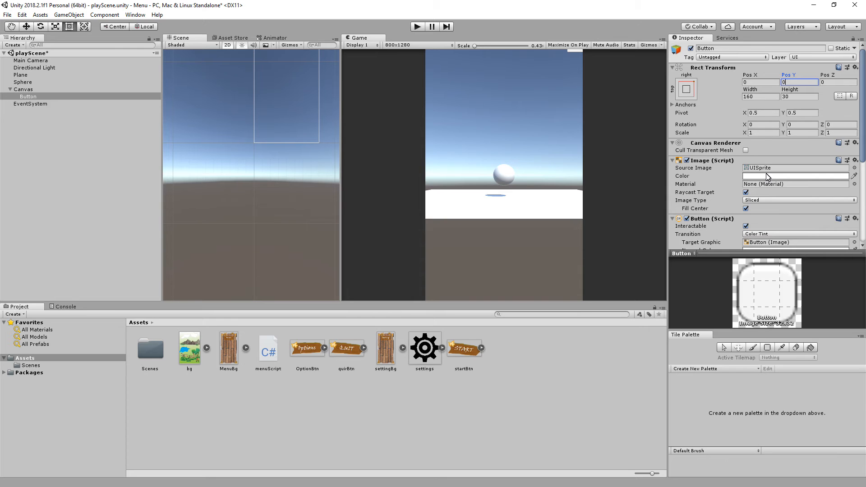
Assign the settings gear sprite as the button's source image and set its width and height to 100.
{"action": "left_click", "coordinate": [424, 358]}
{"action": "left_click_drag", "start_coordinate": [424, 358], "coordinate": [769, 172]}
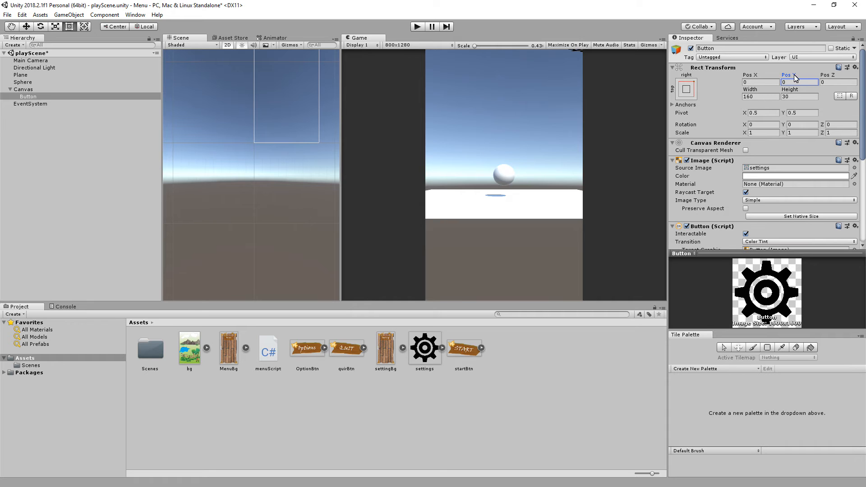
{"action": "left_click_drag", "start_coordinate": [794, 77], "coordinate": [706, 81]}
{"action": "left_click", "coordinate": [756, 96]}
{"action": "type", "text": "100100"}
Set the gear button's Pos X to -50 and Pos Y to -50.
{"action": "left_click_drag", "start_coordinate": [754, 77], "coordinate": [627, 88]}
{"action": "type", "text": "-30"}
{"action": "key", "text": "BackSpace"}
{"action": "key", "text": "BackSpace"}
{"action": "type", "text": "50"}
{"action": "key", "text": "Tab"}
{"action": "type", "text": "-50"}
Add a UI image to the Canvas.
{"action": "left_click", "coordinate": [71, 15]}
{"action": "mouse_move", "coordinate": [93, 105]}
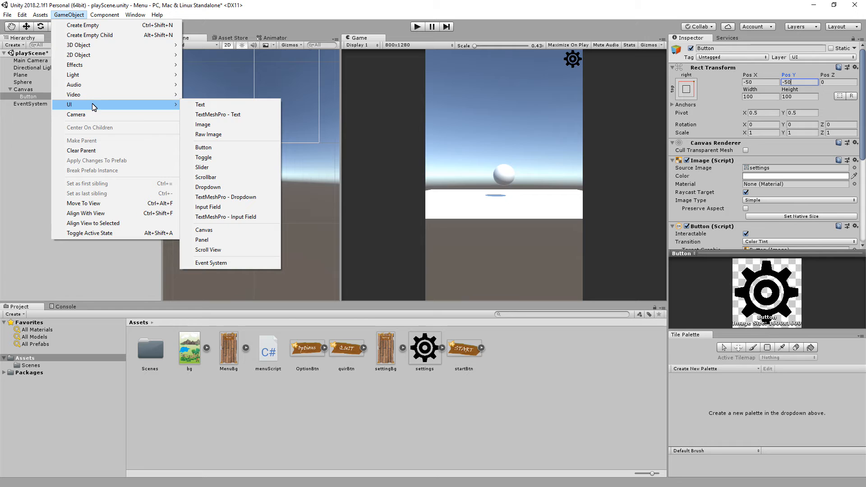
{"action": "left_click", "coordinate": [203, 125]}
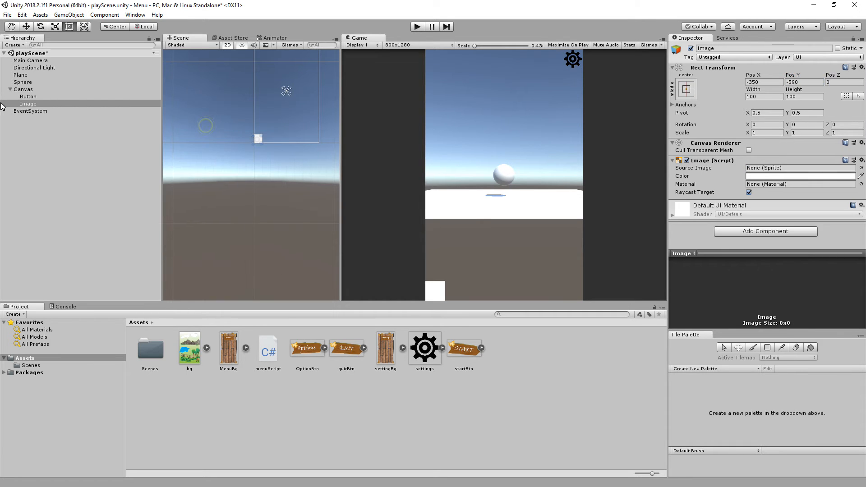
{"action": "left_click", "coordinate": [29, 96]}
{"action": "left_click", "coordinate": [34, 106]}
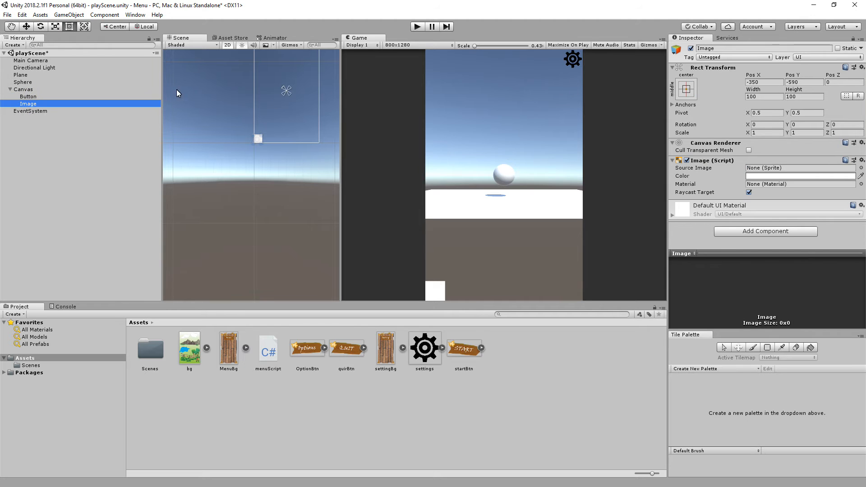
Rename the gear button as settingBtn.
{"action": "left_click", "coordinate": [29, 96]}
{"action": "left_click", "coordinate": [710, 49]}
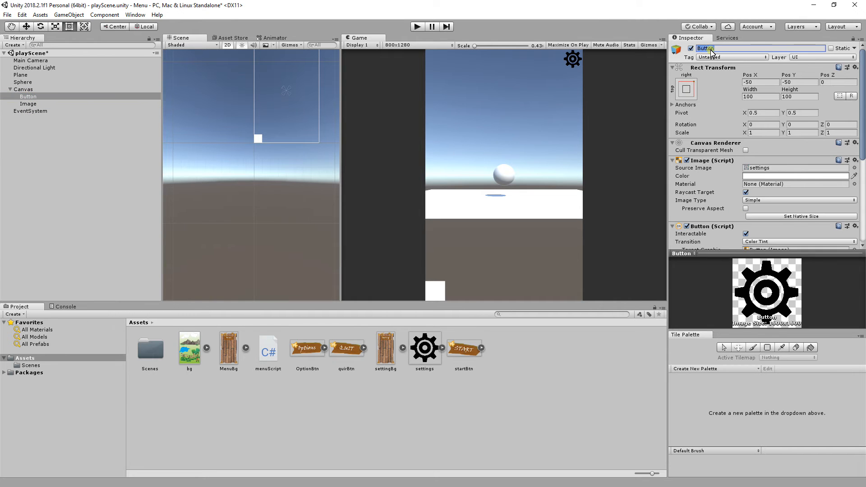
{"action": "type", "text": "settingBtn"}
{"action": "key", "text": "Return"}
Rename the new UI image as settingBg.
{"action": "left_click", "coordinate": [28, 104]}
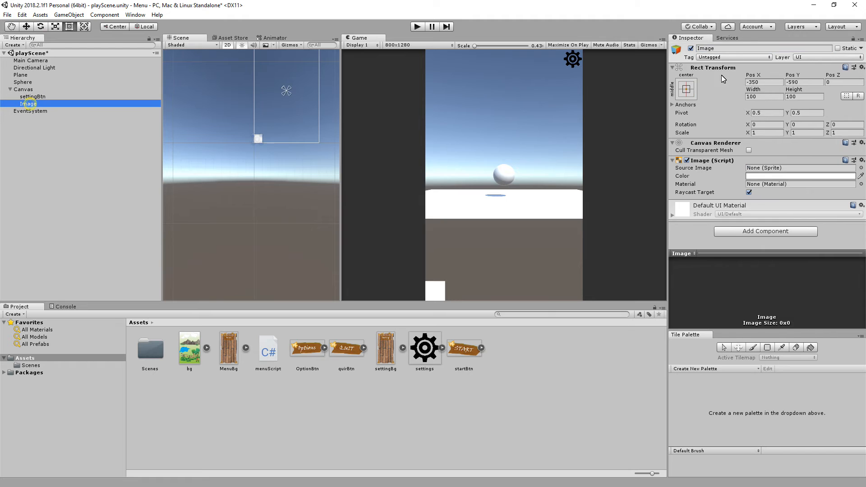
{"action": "left_click", "coordinate": [715, 49]}
{"action": "double_click", "coordinate": [715, 50]}
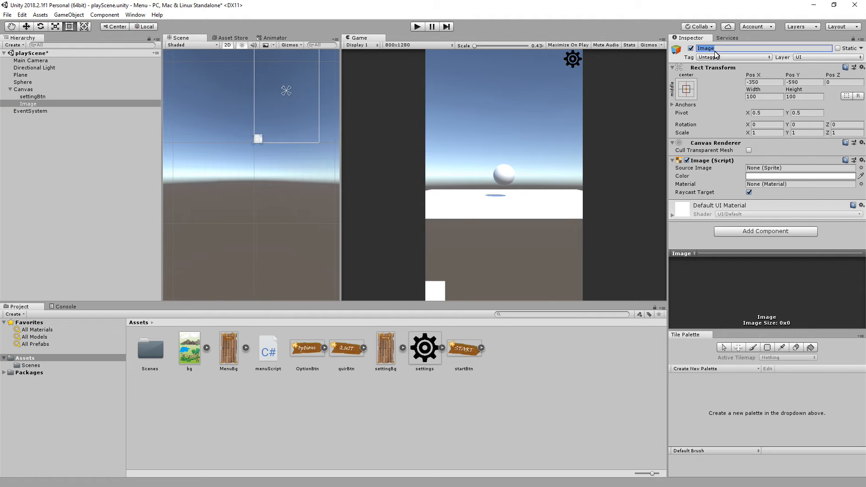
{"action": "type", "text": "se"}
{"action": "type", "text": "ti"}
{"action": "key", "text": "BackSpace"}
{"action": "type", "text": "tingBg"}
{"action": "key", "text": "Return"}
{"action": "left_click", "coordinate": [38, 97]}
Center settingBg on the canvas by setting its Pos X and Pos Y to 0.
{"action": "left_click", "coordinate": [36, 104]}
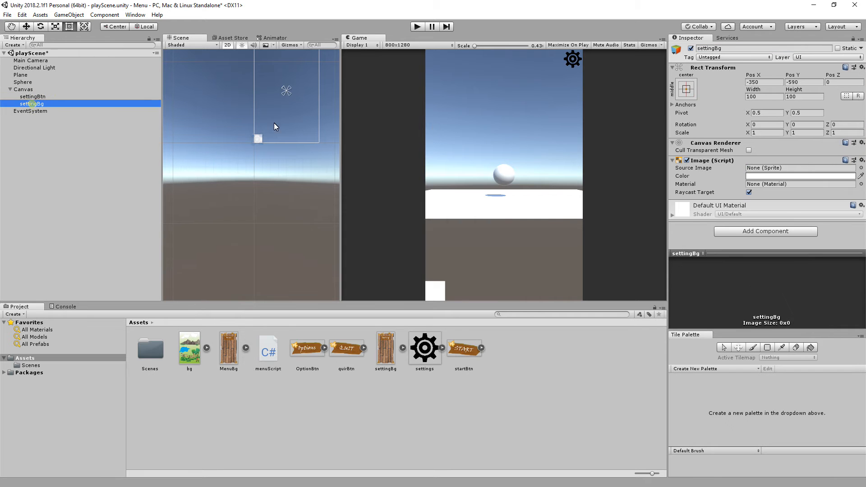
{"action": "left_click", "coordinate": [763, 82]}
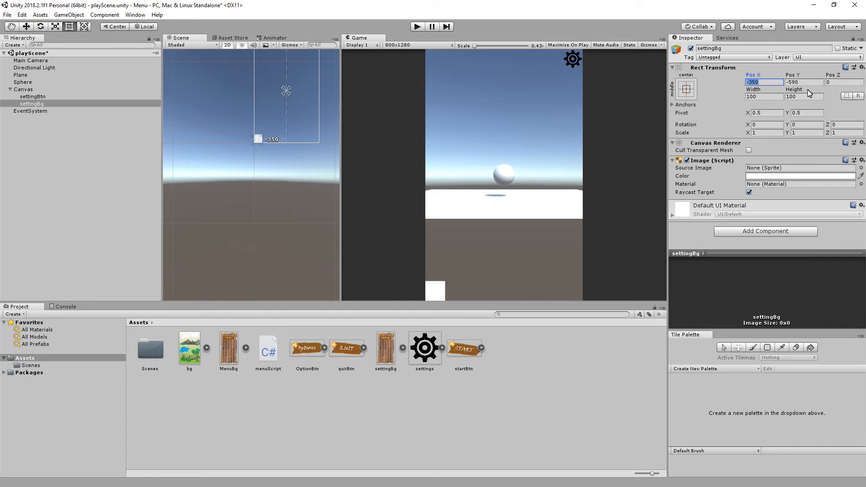
{"action": "type", "text": "0"}
{"action": "key", "text": "Tab"}
{"action": "type", "text": "0"}
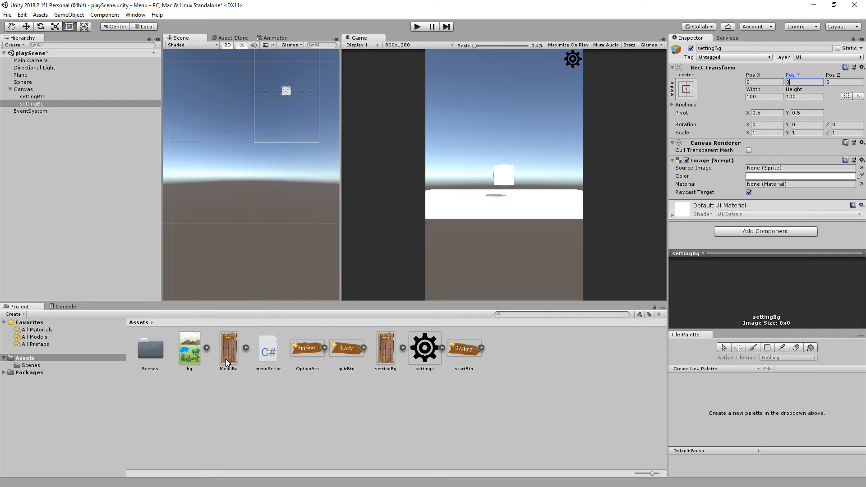
Assign the settingBg sprite as the image's source and set its width to 500 and height to 800.
{"action": "left_click_drag", "start_coordinate": [384, 353], "coordinate": [772, 169]}
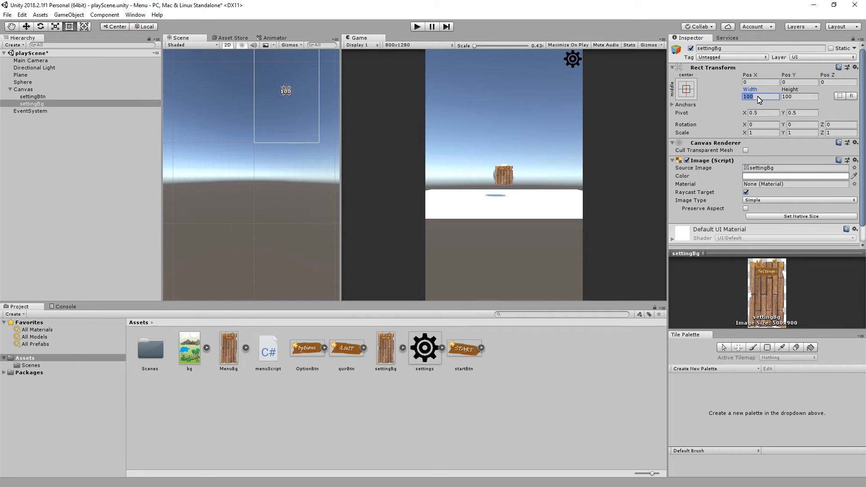
{"action": "type", "text": "500"}
{"action": "left_click", "coordinate": [809, 100]}
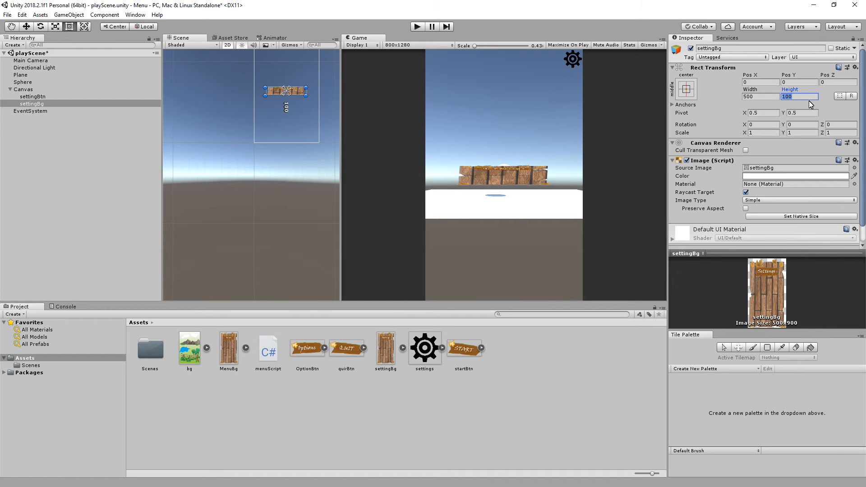
{"action": "type", "text": "800"}
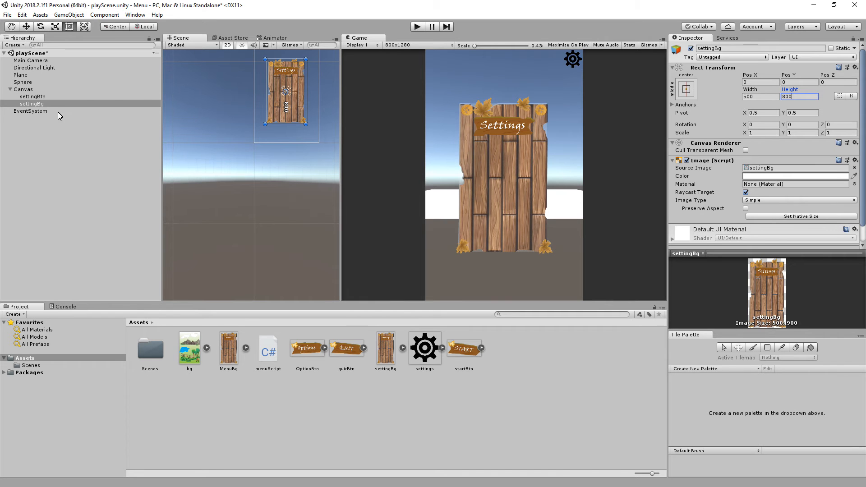
Add a UI panel to the Canvas and move it between settingBtn and settingBg in the hierarchy.
{"action": "left_click", "coordinate": [39, 98]}
{"action": "left_click", "coordinate": [39, 104]}
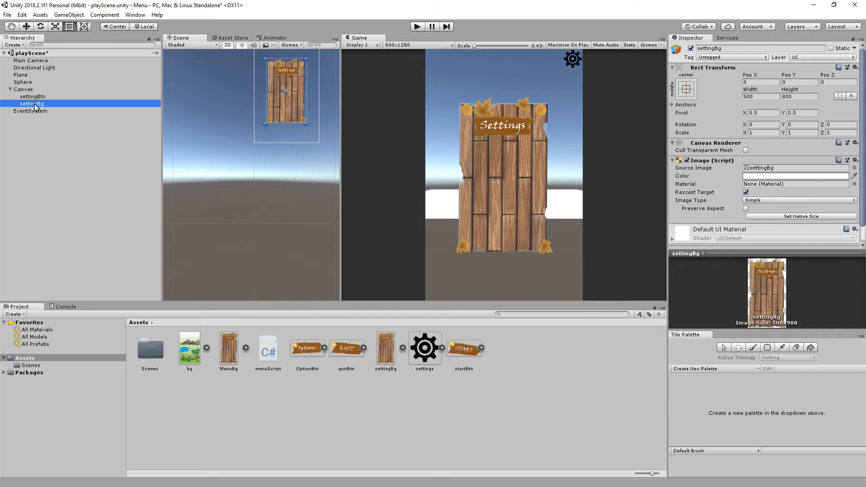
{"action": "left_click", "coordinate": [69, 15]}
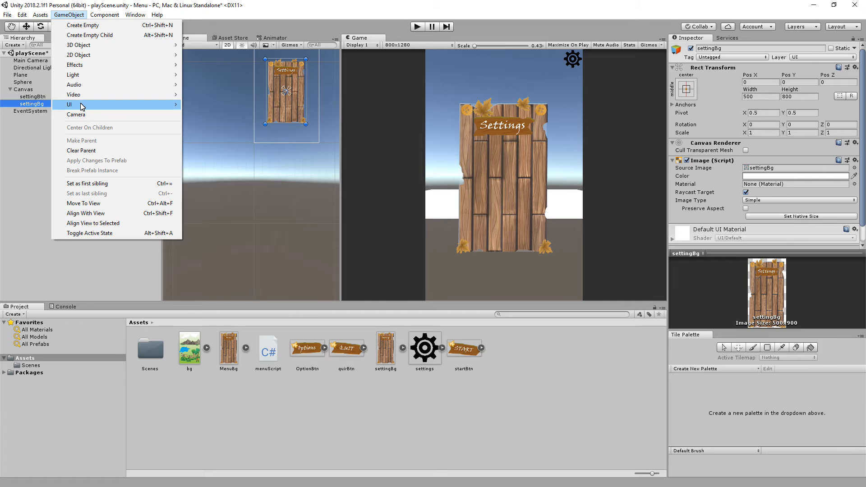
{"action": "mouse_move", "coordinate": [82, 107]}
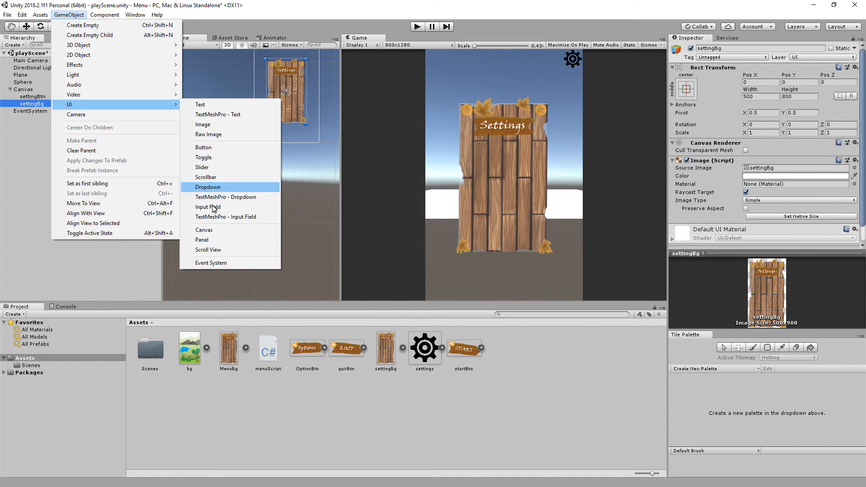
{"action": "left_click", "coordinate": [204, 239]}
{"action": "left_click_drag", "start_coordinate": [28, 112], "coordinate": [33, 100]}
Make settingBg a child of Panel.
{"action": "left_click", "coordinate": [31, 111]}
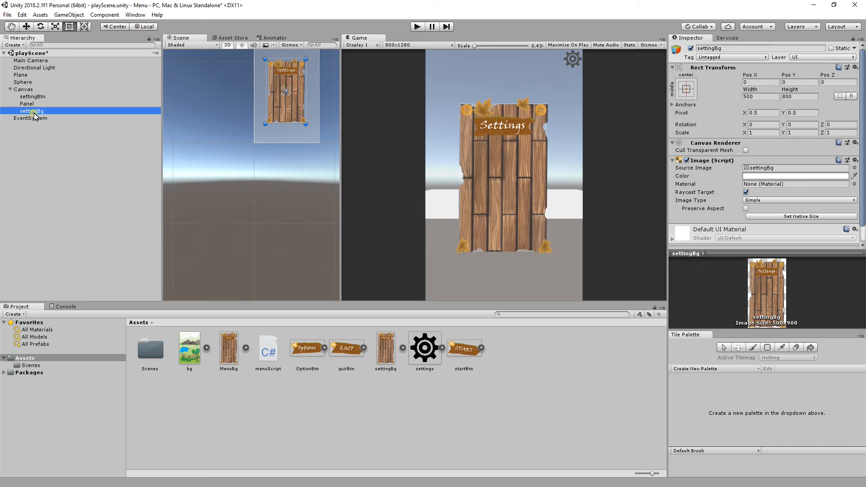
{"action": "left_click_drag", "start_coordinate": [31, 112], "coordinate": [29, 105]}
{"action": "left_click", "coordinate": [25, 104]}
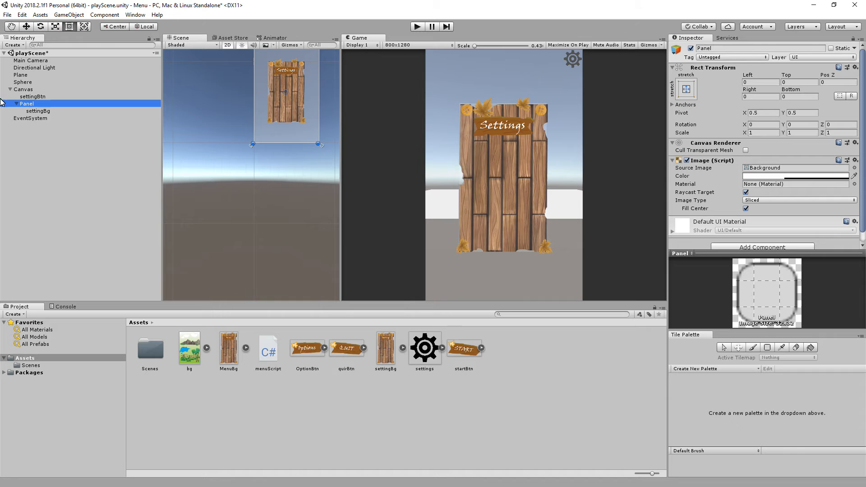
Switch Panel's active state off and on to check how it affects the nested settingBg, leaving Panel active.
{"action": "left_click", "coordinate": [34, 112]}
{"action": "left_click", "coordinate": [33, 105]}
{"action": "left_click", "coordinate": [691, 48]}
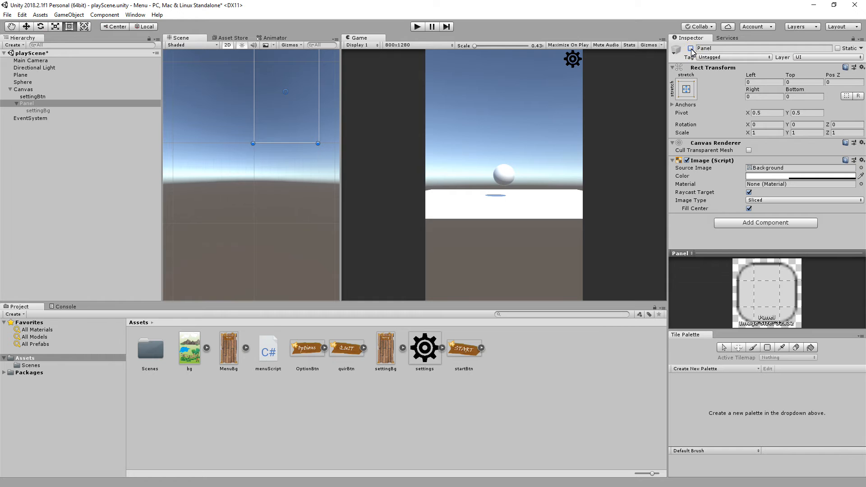
{"action": "left_click", "coordinate": [691, 48]}
{"action": "left_click", "coordinate": [691, 48]}
{"action": "left_click", "coordinate": [691, 49]}
{"action": "left_click", "coordinate": [34, 111]}
{"action": "left_click", "coordinate": [27, 103]}
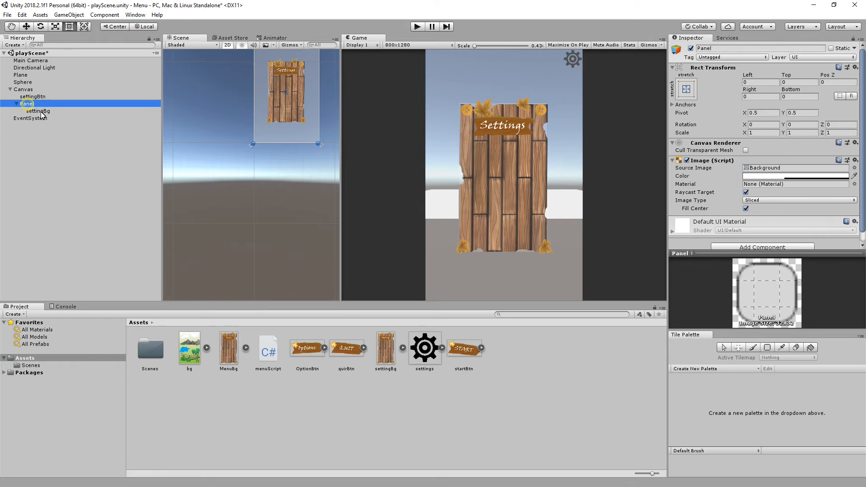
{"action": "left_click", "coordinate": [691, 48]}
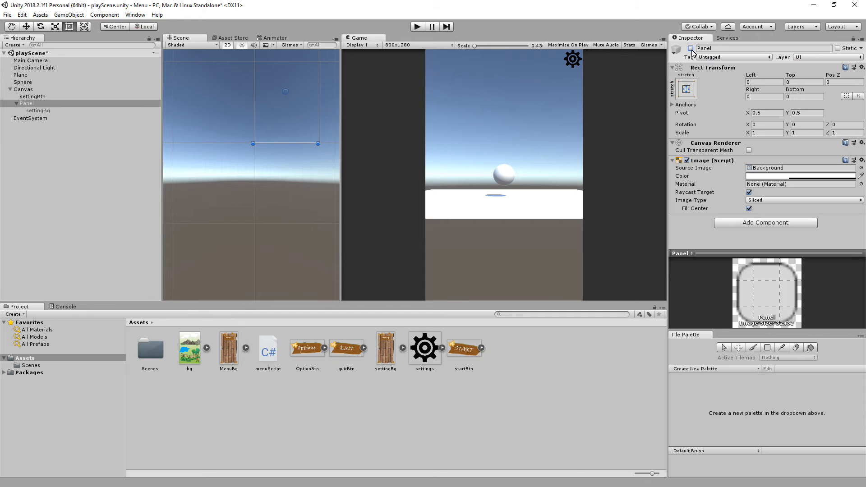
{"action": "left_click", "coordinate": [690, 48]}
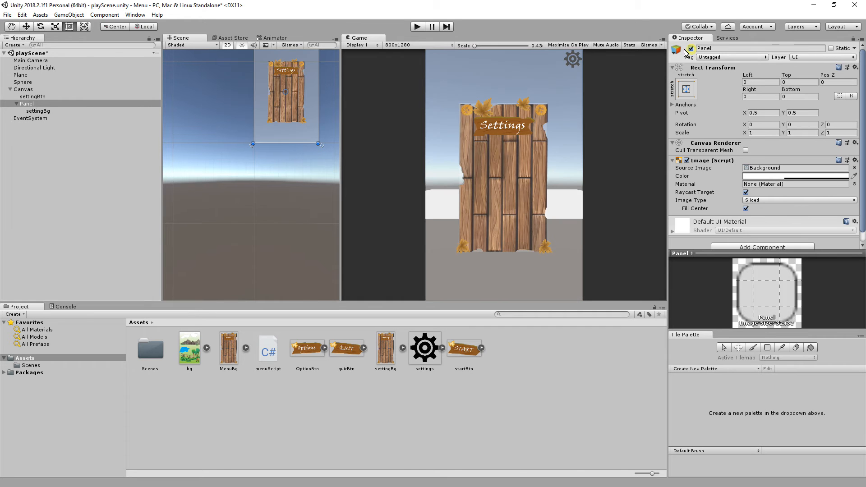
{"action": "left_click", "coordinate": [37, 111]}
Add a UI toggle and make it a child of Panel, below settingBg.
{"action": "left_click", "coordinate": [25, 105]}
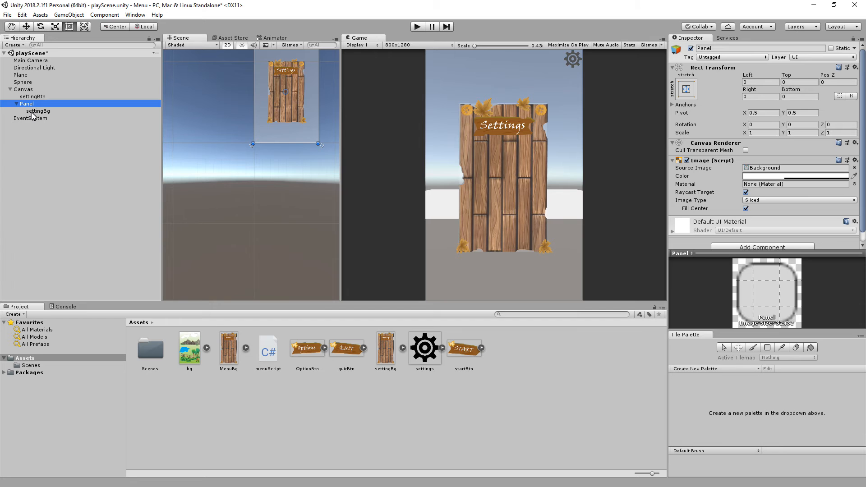
{"action": "left_click", "coordinate": [67, 15]}
{"action": "mouse_move", "coordinate": [81, 108]}
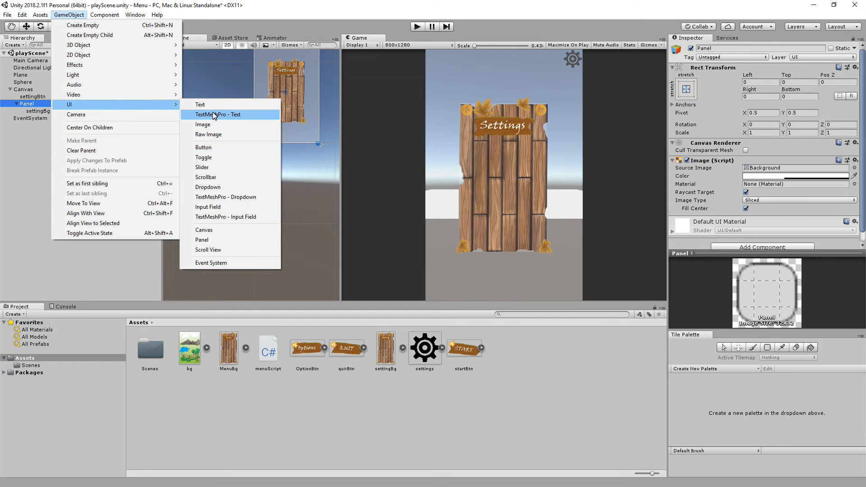
{"action": "left_click", "coordinate": [232, 158]}
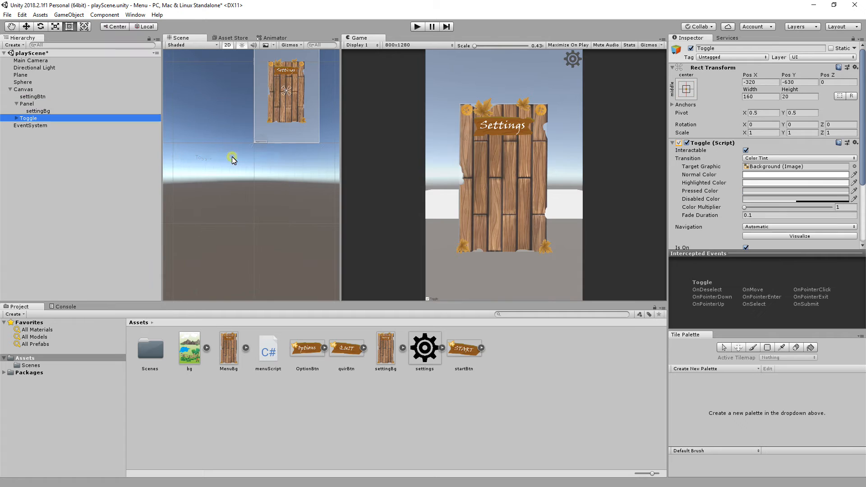
{"action": "left_click", "coordinate": [26, 124]}
{"action": "left_click_drag", "start_coordinate": [28, 119], "coordinate": [31, 105]}
{"action": "left_click", "coordinate": [22, 118]}
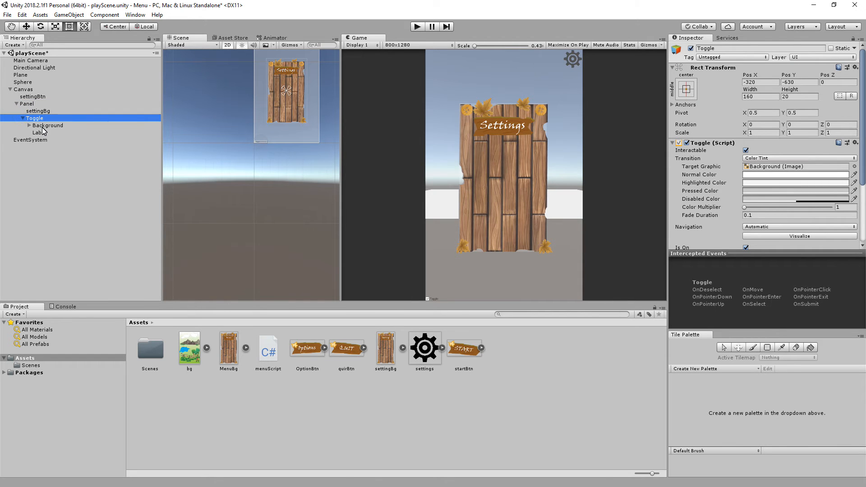
Set the Toggle object's Pos X and Pos Y to 0.
{"action": "left_click", "coordinate": [39, 126]}
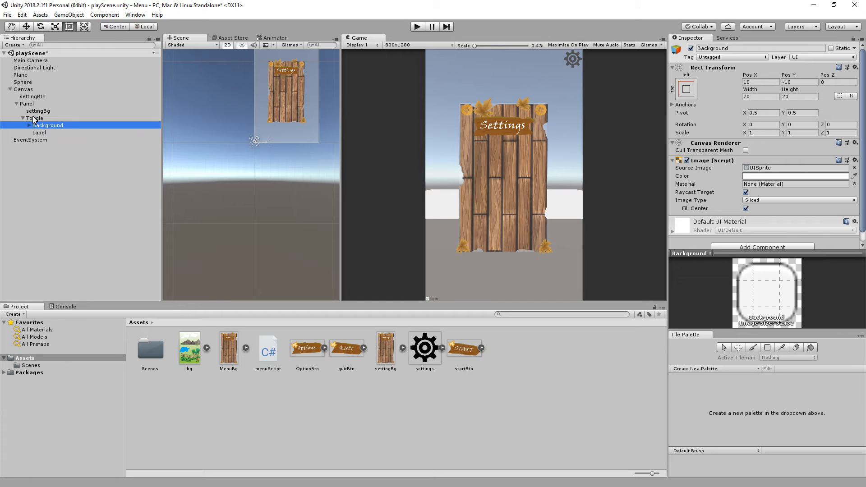
{"action": "left_click", "coordinate": [34, 119]}
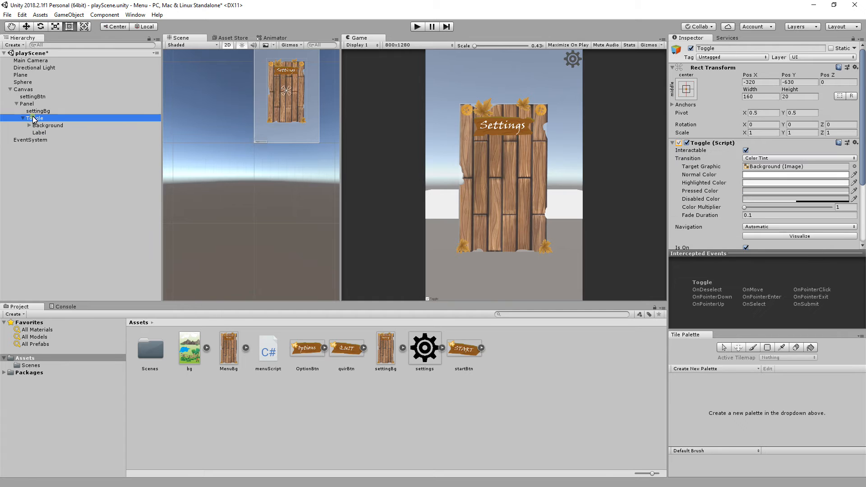
{"action": "left_click", "coordinate": [759, 84]}
{"action": "type", "text": "0"}
{"action": "key", "text": "Tab"}
{"action": "type", "text": "0"}
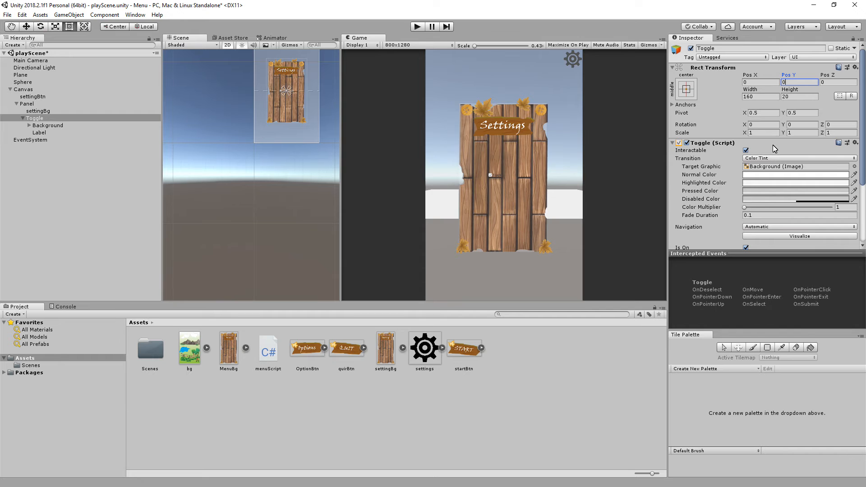
Enlarge the Toggle object by setting its X and Y scale to 3.
{"action": "scroll", "coordinate": [769, 157], "scroll_direction": "down", "scroll_amount": 4}
{"action": "scroll", "coordinate": [769, 158], "scroll_direction": "up", "scroll_amount": 4}
{"action": "left_click", "coordinate": [760, 133]}
{"action": "type", "text": "2"}
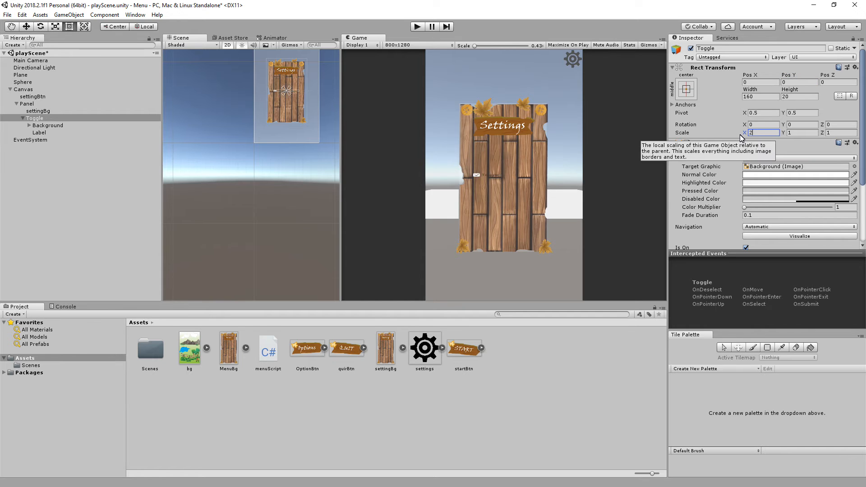
{"action": "left_click", "coordinate": [795, 135]}
{"action": "type", "text": "2"}
{"action": "left_click", "coordinate": [767, 134]}
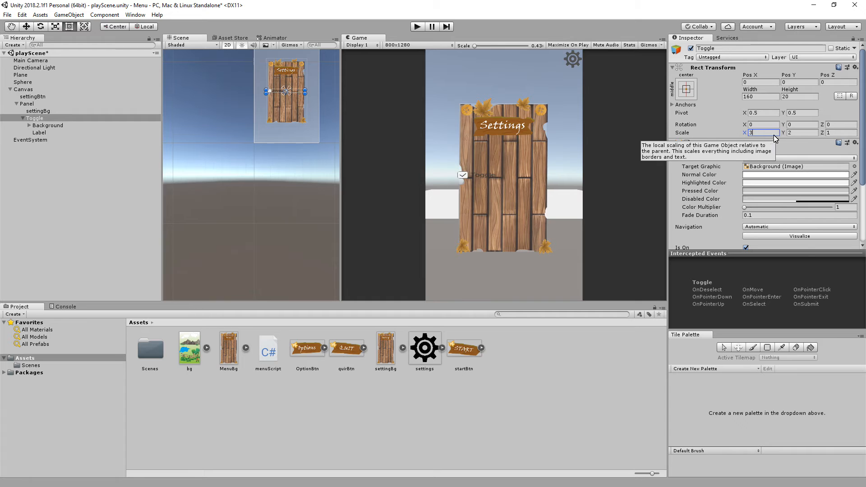
{"action": "type", "text": "3"}
{"action": "left_click", "coordinate": [798, 134]}
{"action": "type", "text": "3"}
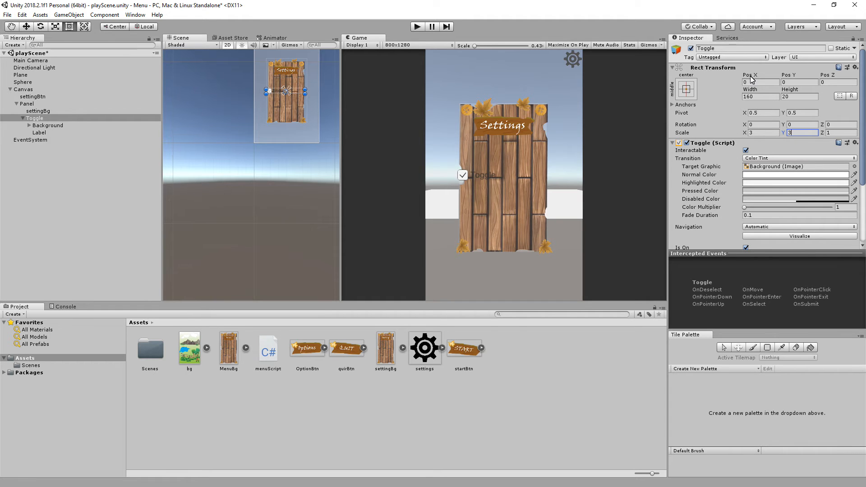
Shift Toggle sideways on the settings board by setting its Pos X to 120.
{"action": "left_click_drag", "start_coordinate": [751, 76], "coordinate": [451, 203]}
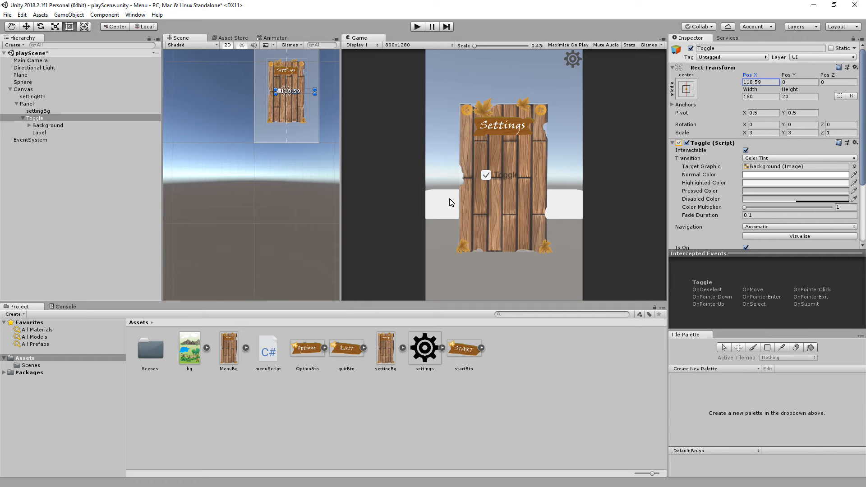
{"action": "left_click_drag", "start_coordinate": [744, 76], "coordinate": [738, 78]}
{"action": "left_click", "coordinate": [762, 82]}
{"action": "type", "text": "120"}
Expand Toggle's Background, look over its child objects, and change the Label text to "Light On/Off".
{"action": "left_click", "coordinate": [29, 125]}
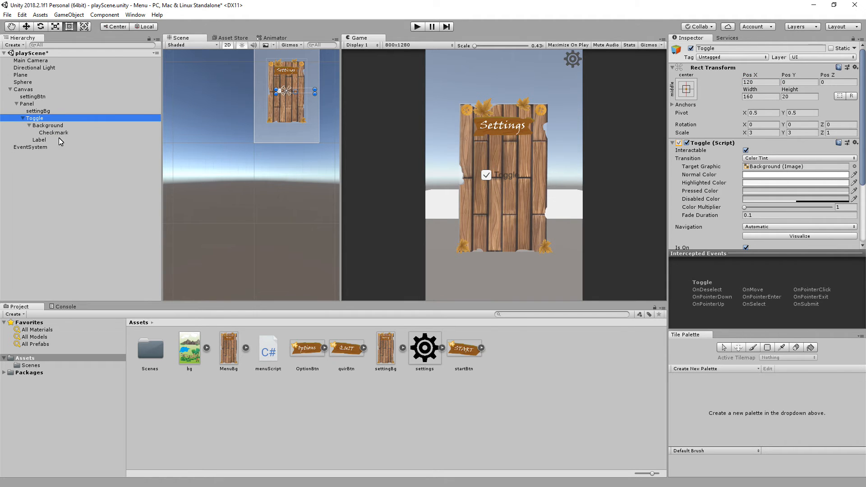
{"action": "left_click", "coordinate": [47, 126]}
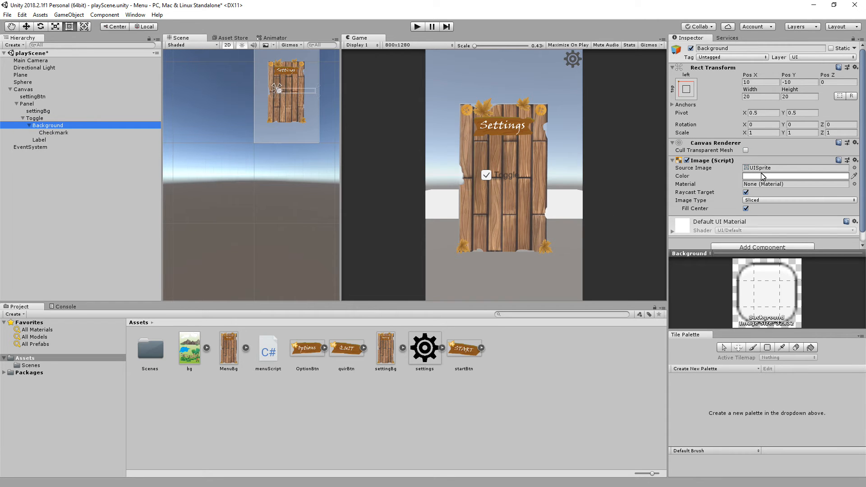
{"action": "left_click", "coordinate": [54, 133]}
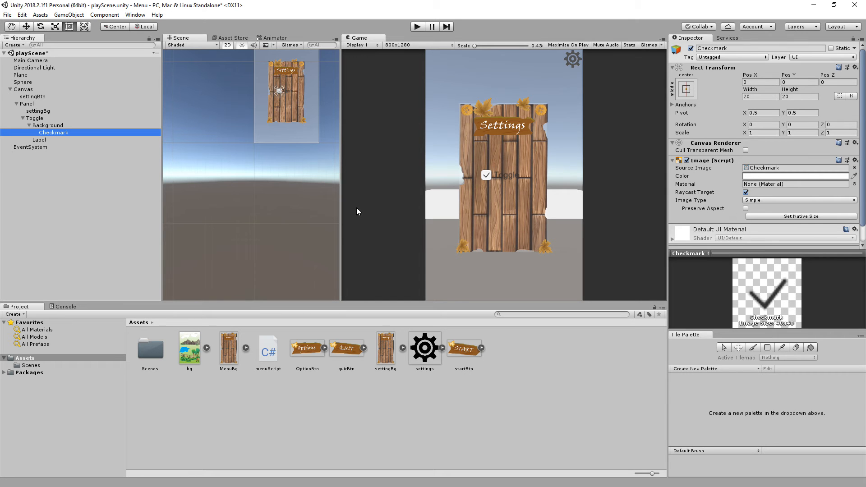
{"action": "left_click", "coordinate": [39, 140]}
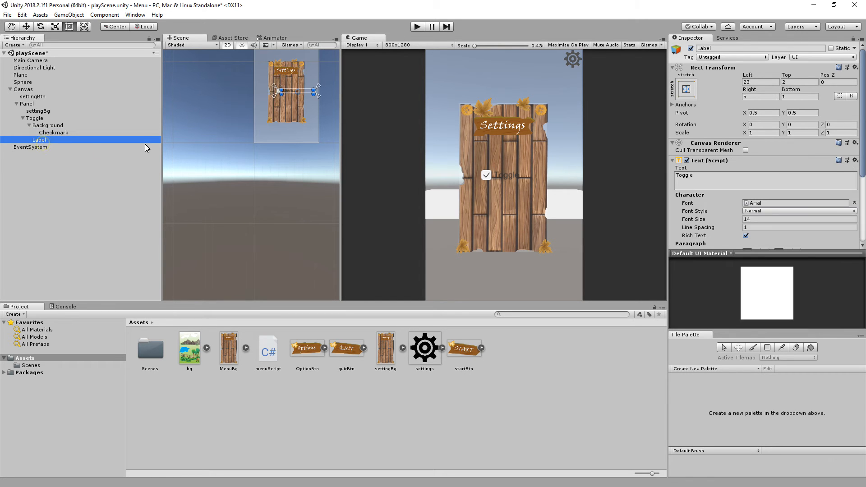
{"action": "left_click", "coordinate": [719, 183]}
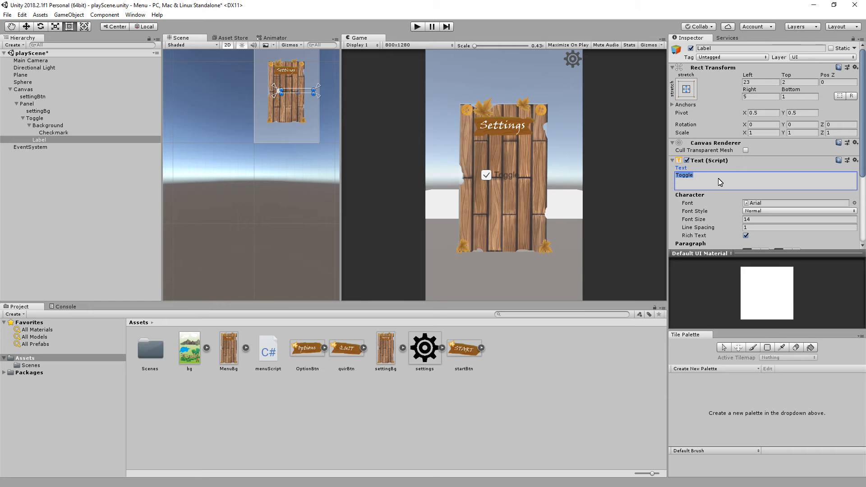
{"action": "type", "text": "T"}
{"action": "type", "text": "t"}
{"action": "key", "text": "BackSpace"}
{"action": "key", "text": "BackSpace"}
{"action": "type", "text": "Light"}
{"action": "type", "text": "n"}
{"action": "key", "text": "BackSpace"}
{"action": "type", "text": "/Off"}
{"action": "key", "text": "Return"}
Try a font size of 19 on Toggle's Label and return it to 14.
{"action": "left_click", "coordinate": [746, 219]}
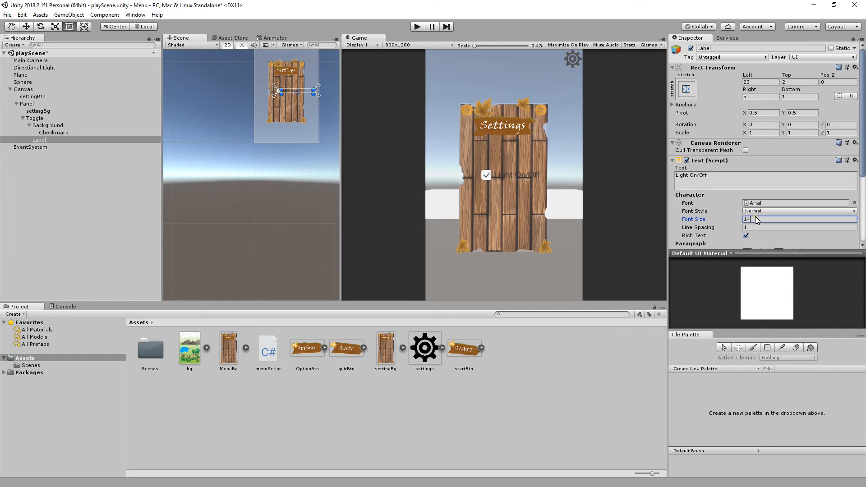
{"action": "type", "text": "19"}
{"action": "left_click_drag", "start_coordinate": [733, 221], "coordinate": [731, 221]}
{"action": "left_click", "coordinate": [763, 221]}
{"action": "type", "text": "14"}
Set the Label's font style to Bold and shift Toggle to a Pos X of about 87.
{"action": "left_click", "coordinate": [763, 211]}
{"action": "left_click", "coordinate": [764, 231]}
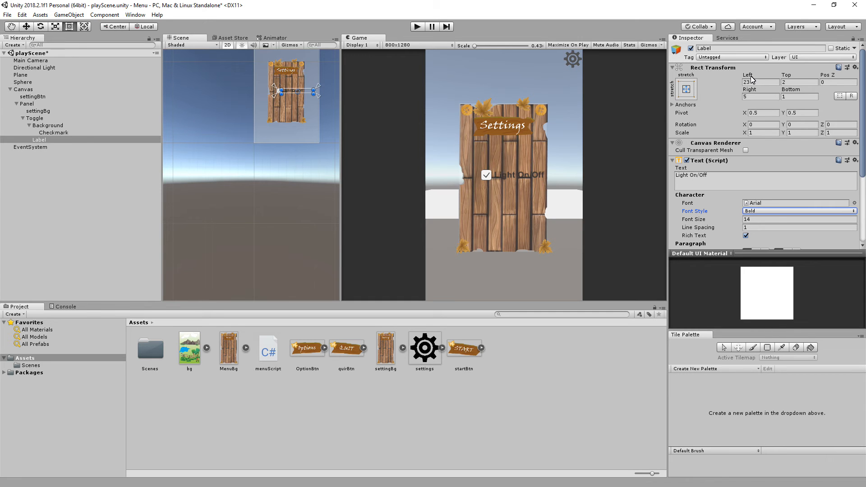
{"action": "left_click", "coordinate": [36, 118]}
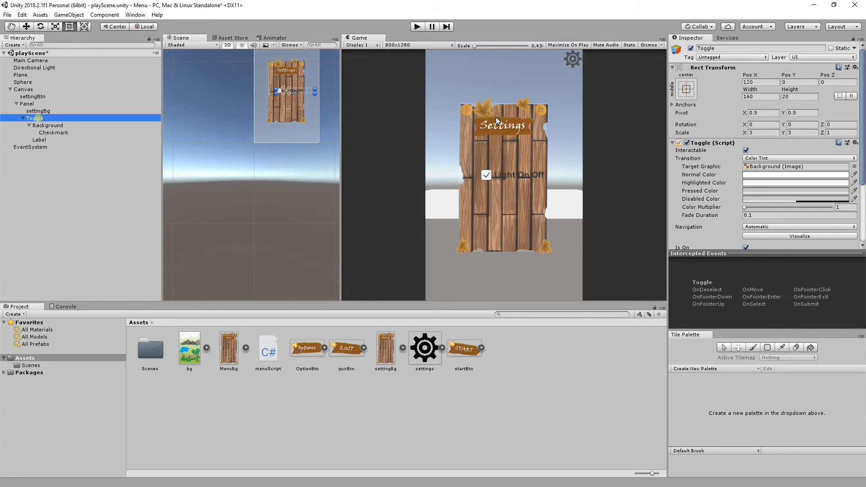
{"action": "left_click_drag", "start_coordinate": [754, 76], "coordinate": [255, 113]}
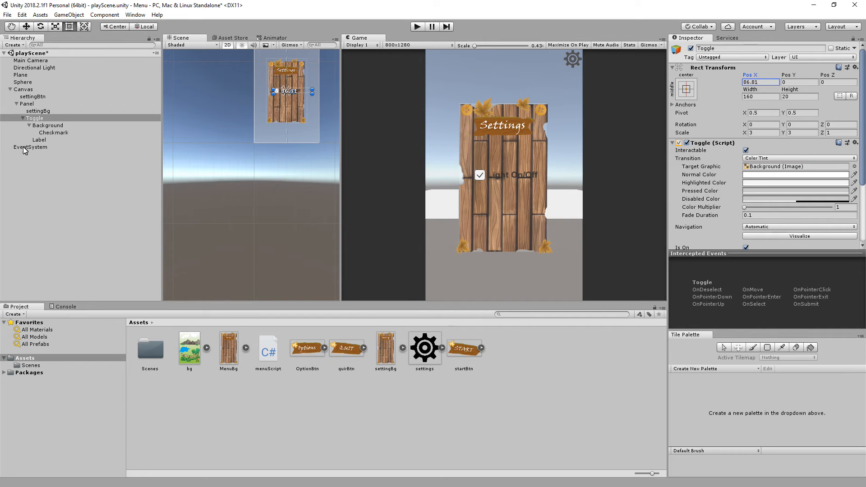
Change the text color of Toggle's Label to white (FFFFFF).
{"action": "left_click", "coordinate": [40, 141]}
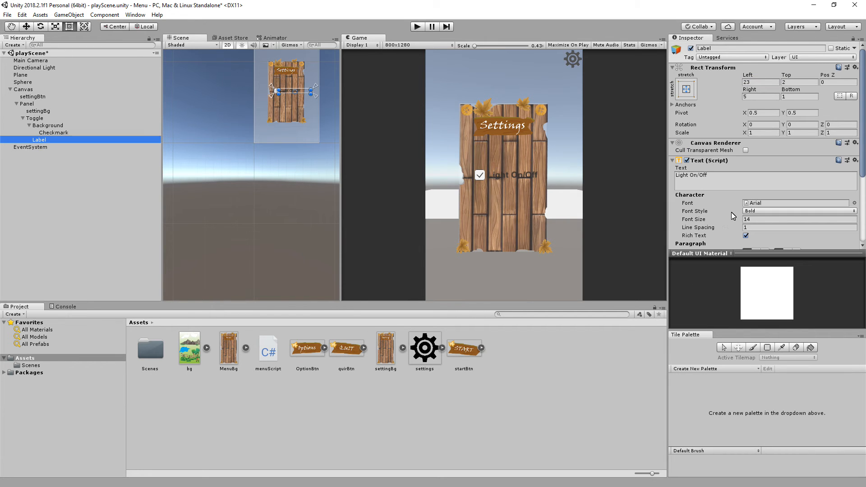
{"action": "scroll", "coordinate": [783, 228], "scroll_direction": "down", "scroll_amount": 3}
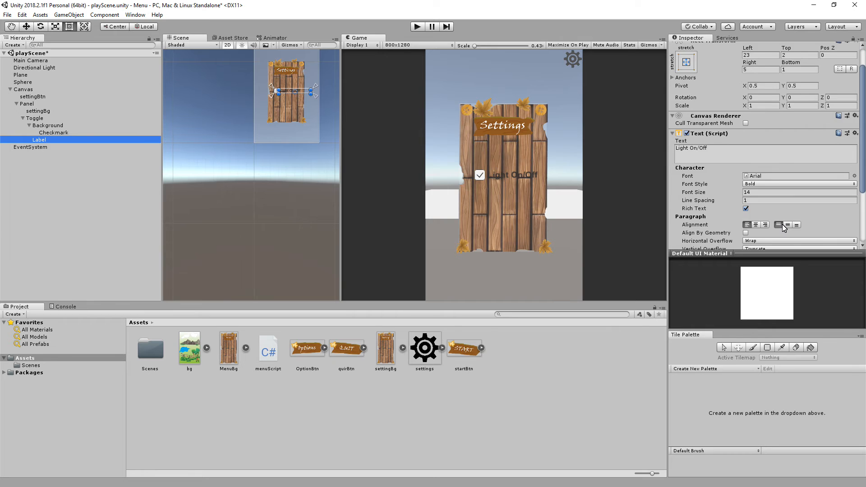
{"action": "scroll", "coordinate": [782, 224], "scroll_direction": "down", "scroll_amount": 3}
{"action": "scroll", "coordinate": [781, 223], "scroll_direction": "down", "scroll_amount": 3}
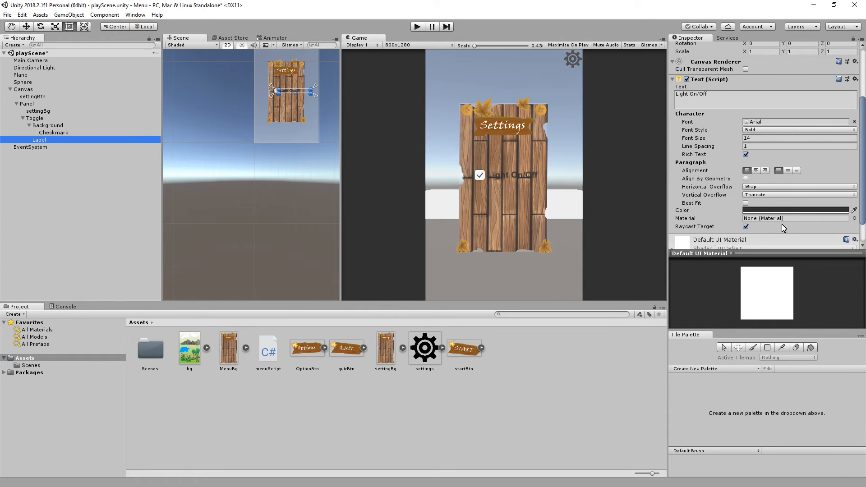
{"action": "left_click", "coordinate": [805, 210]}
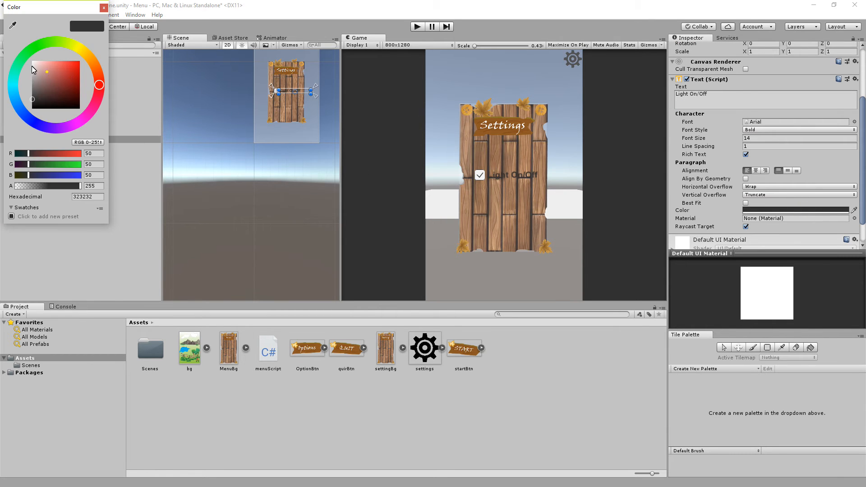
{"action": "left_click_drag", "start_coordinate": [39, 67], "coordinate": [27, 58]}
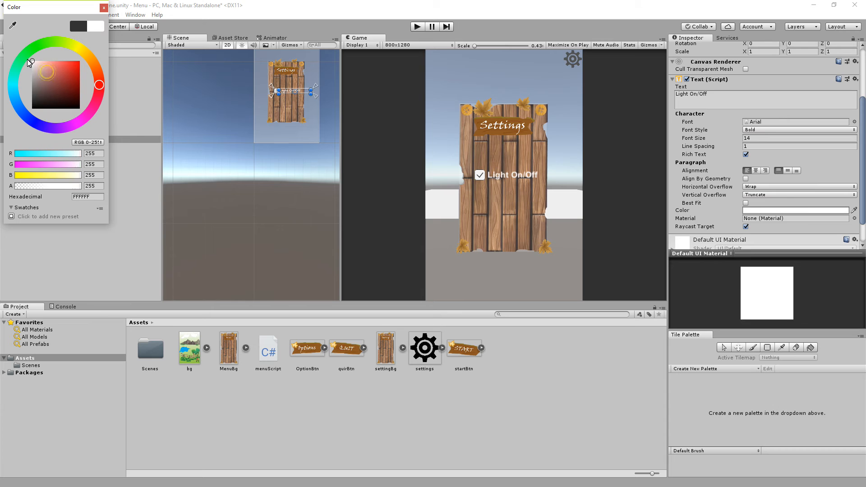
{"action": "left_click", "coordinate": [105, 8]}
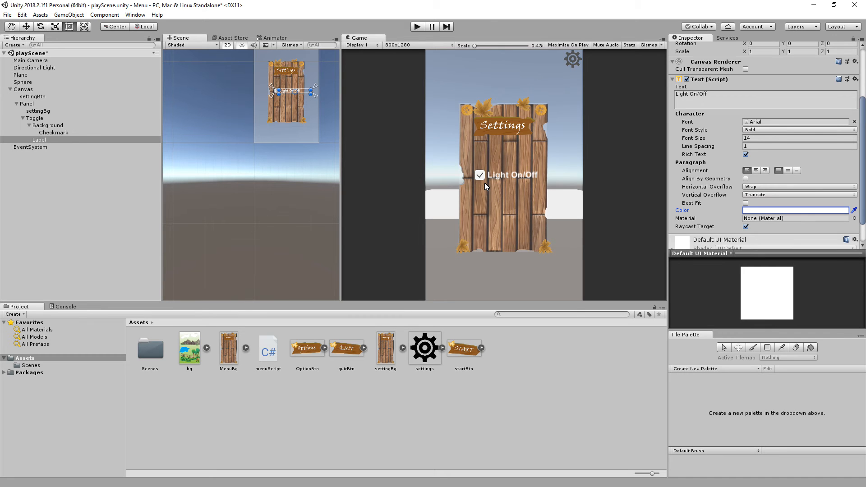
Create a C# script named toggleLight in the Assets folder.
{"action": "left_click", "coordinate": [34, 118]}
{"action": "left_click", "coordinate": [41, 15]}
{"action": "mouse_move", "coordinate": [96, 34]}
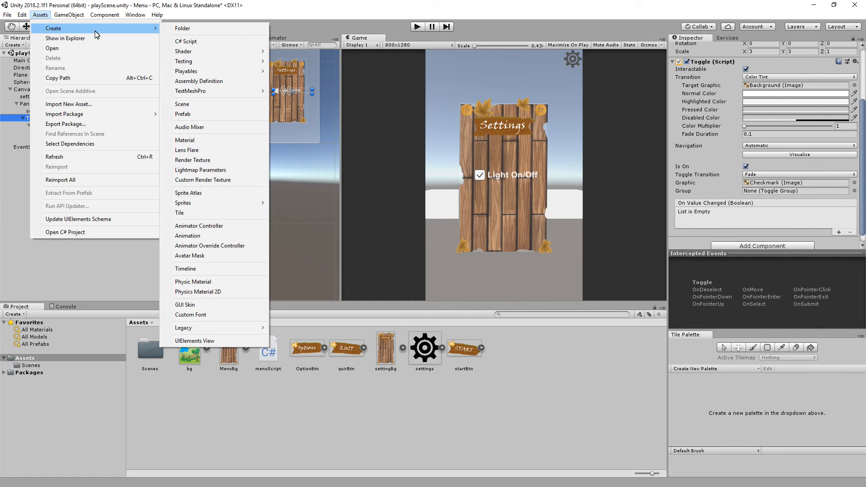
{"action": "left_click", "coordinate": [207, 41]}
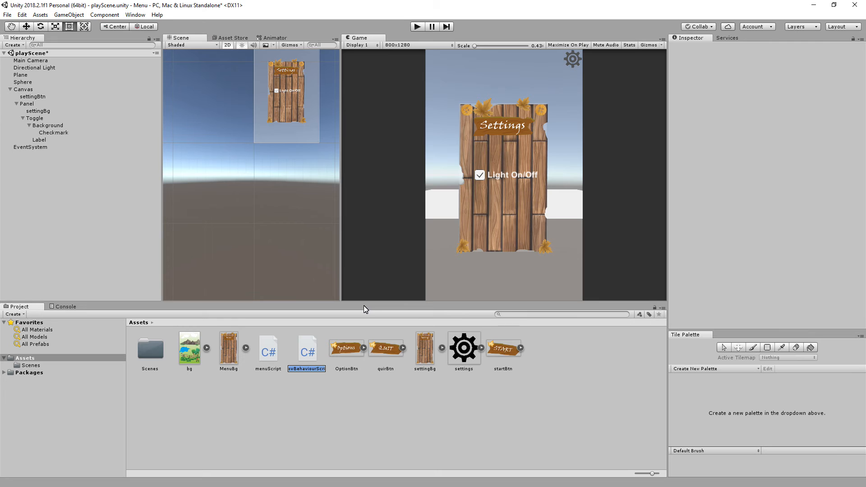
{"action": "type", "text": "toggleLight"}
{"action": "key", "text": "Return"}
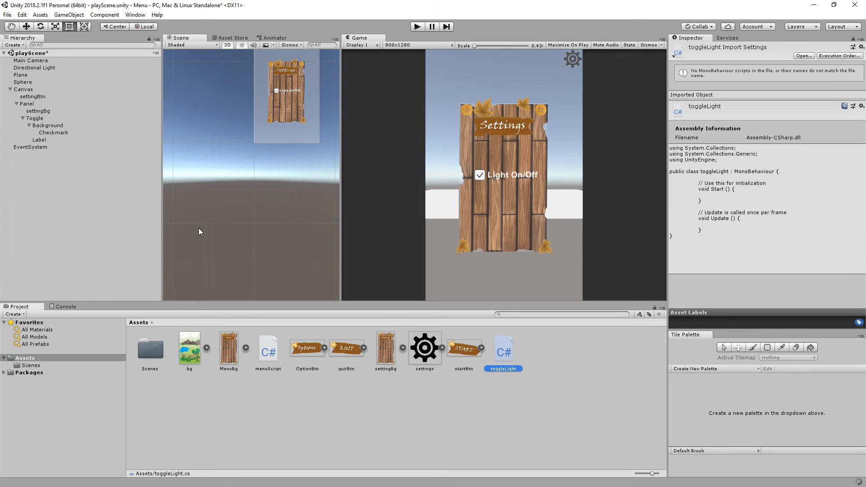
Attach the toggleLight script to the Toggle object as a component.
{"action": "left_click", "coordinate": [36, 119]}
{"action": "scroll", "coordinate": [699, 238], "scroll_direction": "down", "scroll_amount": 5}
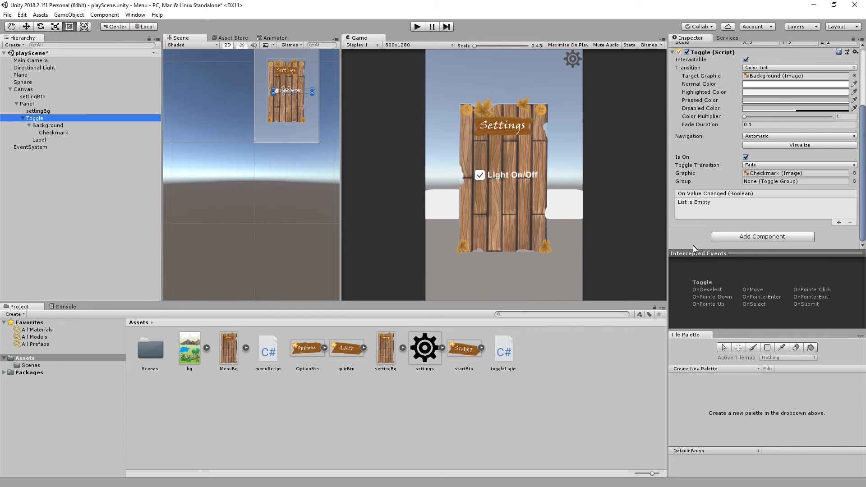
{"action": "left_click_drag", "start_coordinate": [503, 352], "coordinate": [696, 233]}
{"action": "scroll", "coordinate": [740, 230], "scroll_direction": "down", "scroll_amount": 2}
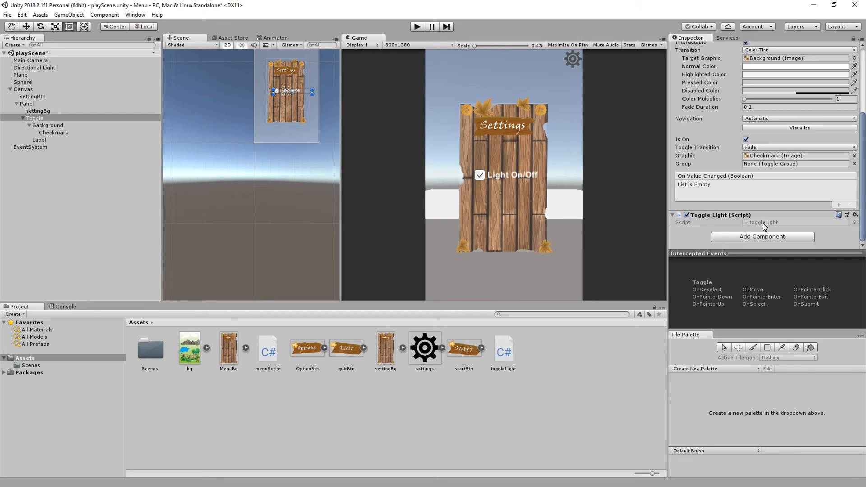
Open the toggleLight script in Visual Studio Code, saving the pending changes to menu.cs.
{"action": "left_click", "coordinate": [762, 223]}
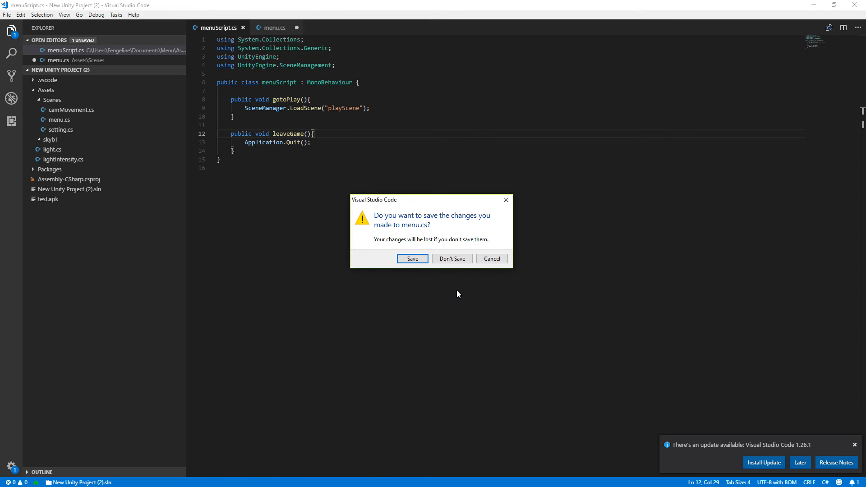
{"action": "left_click", "coordinate": [420, 258]}
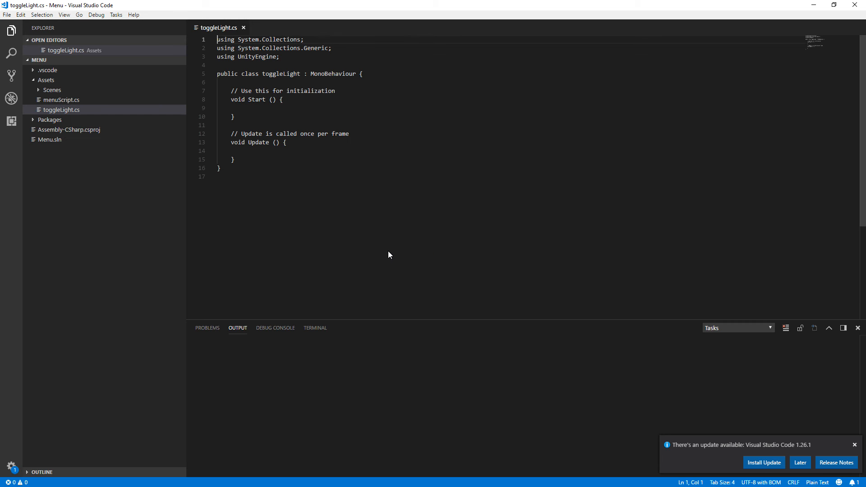
Clear the .NET CLI, Git and update notifications and close the output panel.
{"action": "left_click", "coordinate": [858, 328]}
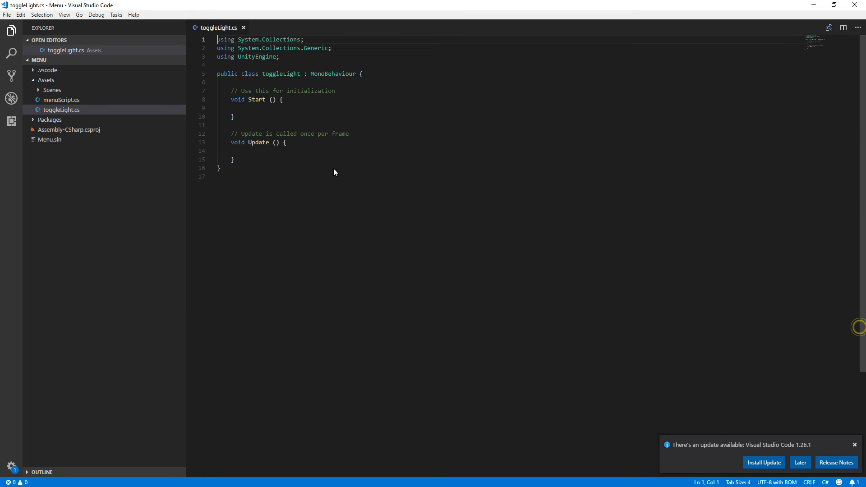
{"action": "left_click", "coordinate": [316, 60]}
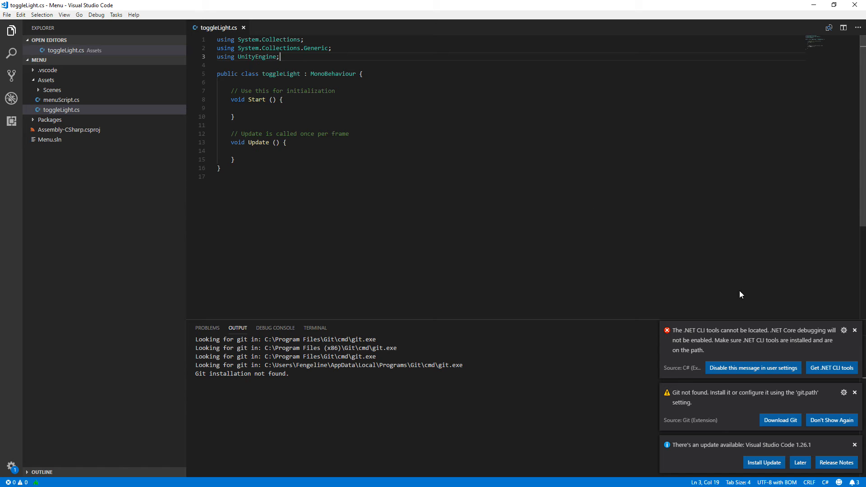
{"action": "left_click", "coordinate": [854, 332]}
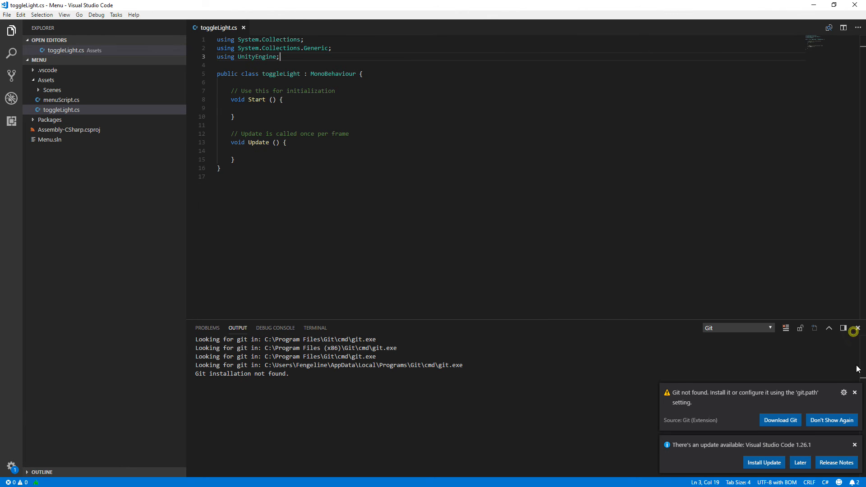
{"action": "left_click", "coordinate": [855, 393]}
{"action": "left_click", "coordinate": [854, 445]}
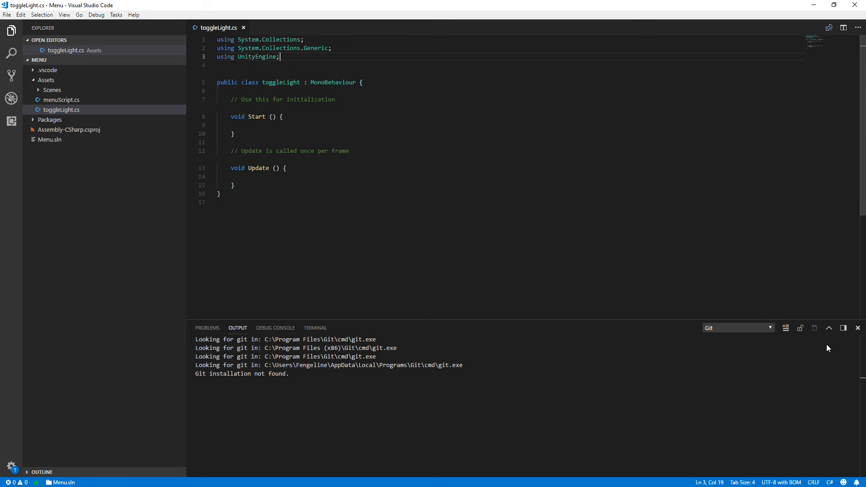
{"action": "left_click", "coordinate": [857, 328]}
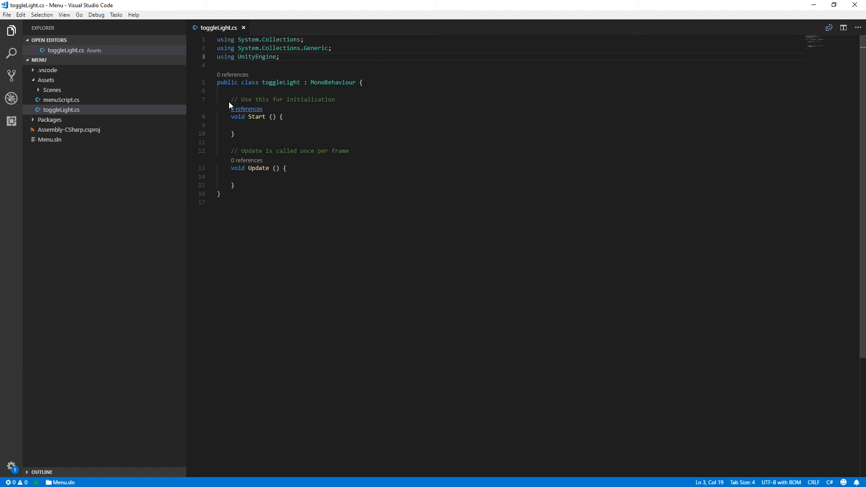
{"action": "left_click_drag", "start_coordinate": [231, 100], "coordinate": [297, 185]}
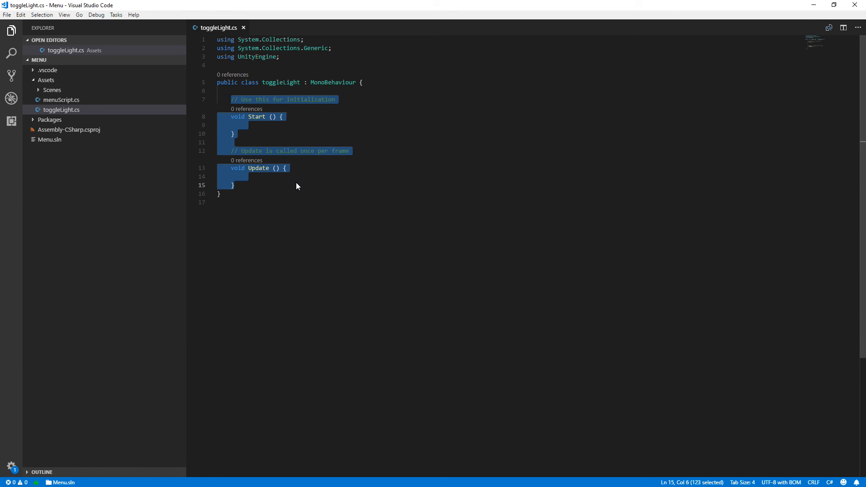
{"action": "left_click", "coordinate": [292, 100]}
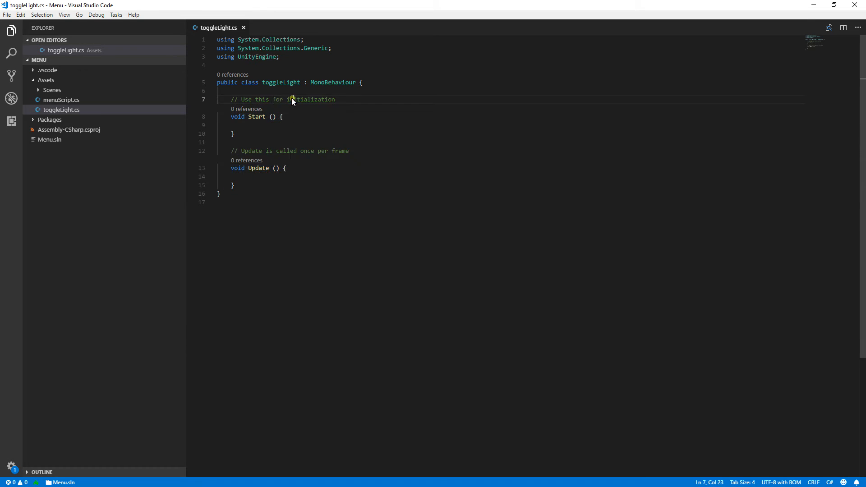
Add the directive "using UnityEngine.UI;" below the existing using lines of toggleLight.cs.
{"action": "left_click", "coordinate": [290, 61]}
{"action": "key", "text": "Return"}
{"action": "type", "text": "using "}
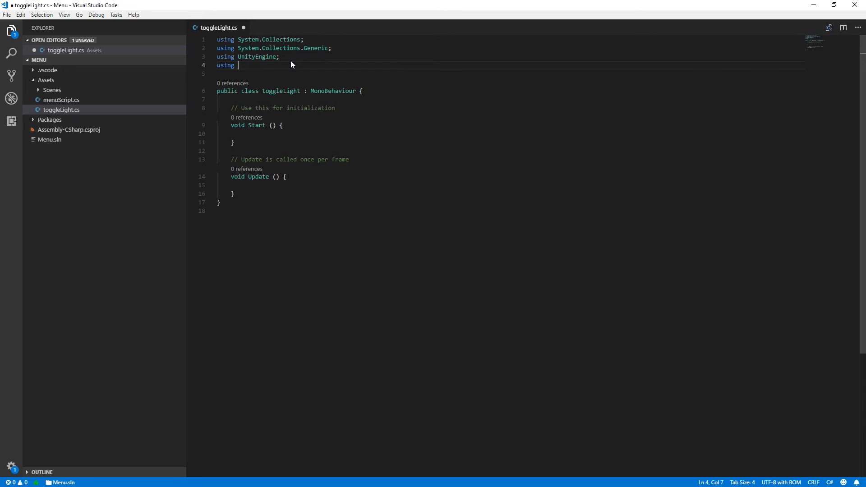
{"action": "type", "text": "uni"}
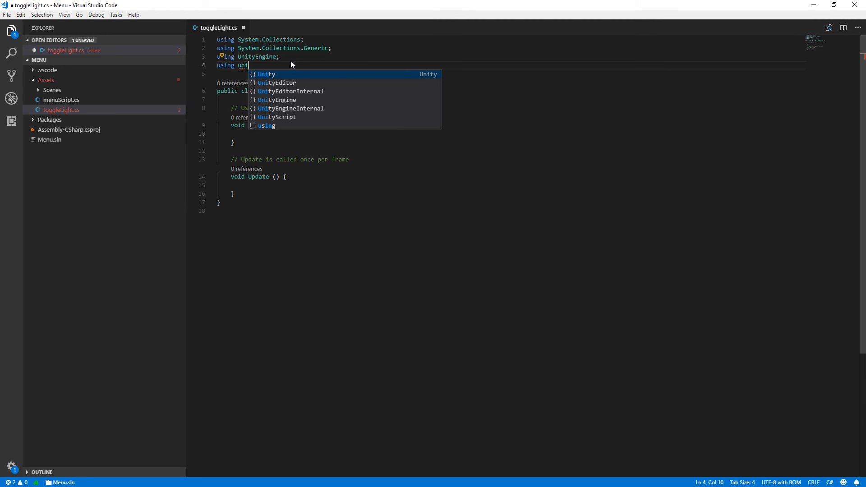
{"action": "key", "text": "Down"}
{"action": "key", "text": "Down"}
{"action": "key", "text": "Down"}
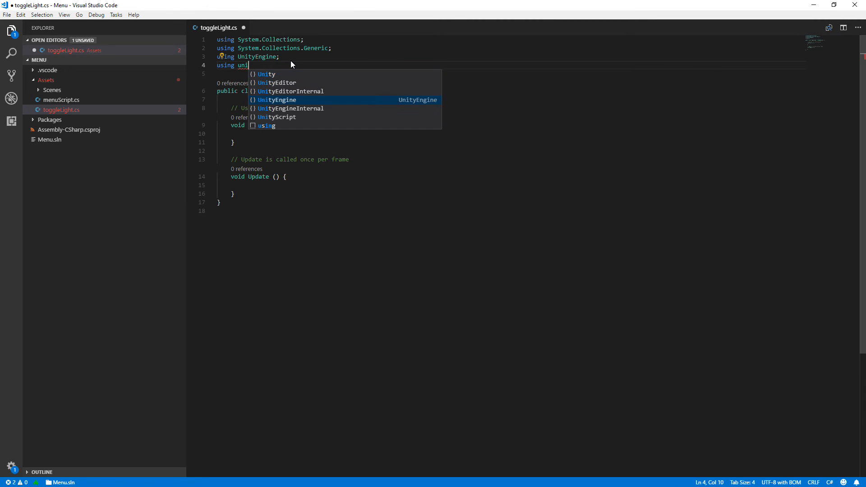
{"action": "key", "text": "Return"}
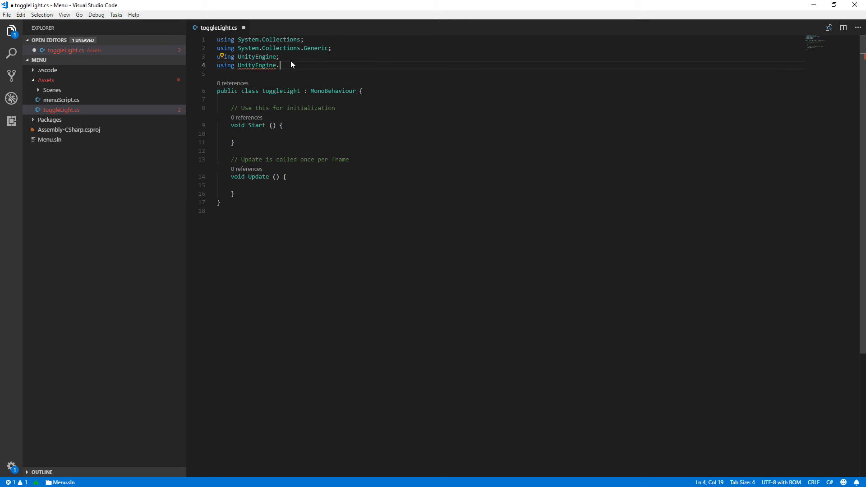
{"action": "type", "text": ".U"}
{"action": "key", "text": "Down"}
{"action": "key", "text": "Return"}
{"action": "type", "text": ";"}
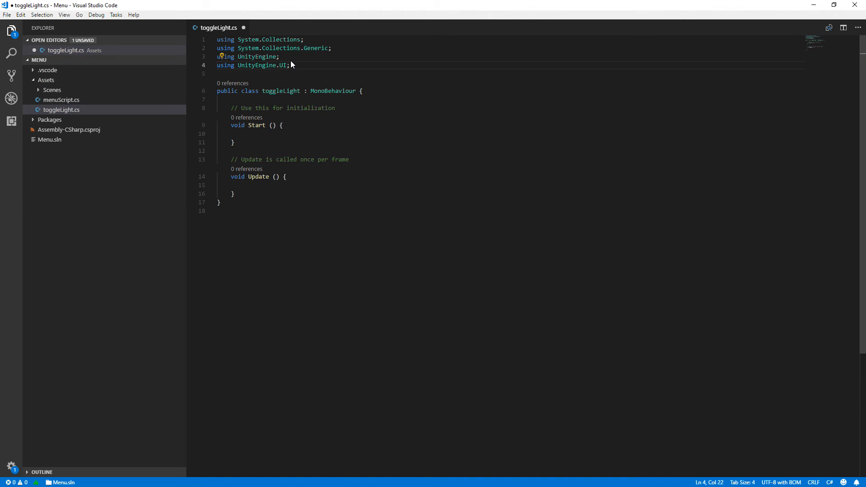
Declare the field "public GameObject lightOnOff;" at the start of the toggleLight class, above the Start method's comment.
{"action": "left_click", "coordinate": [309, 125]}
{"action": "left_click", "coordinate": [353, 103]}
{"action": "key", "text": "Return"}
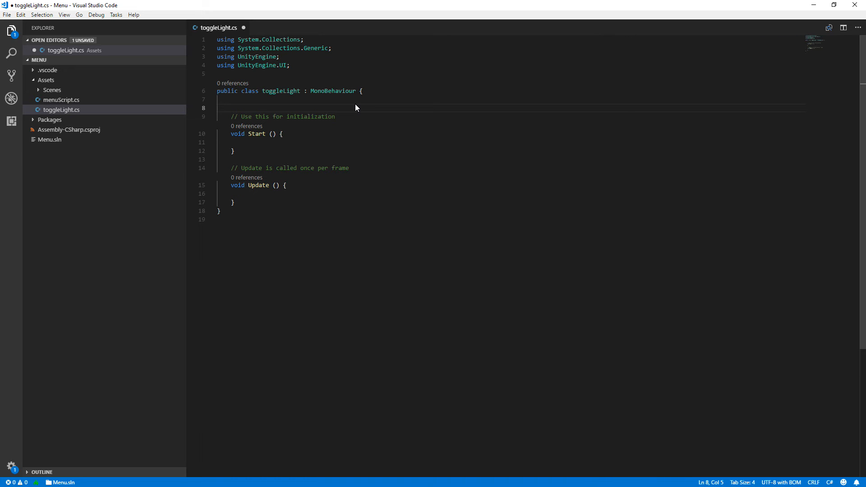
{"action": "type", "text": "P"}
{"action": "key", "text": "BackSpace"}
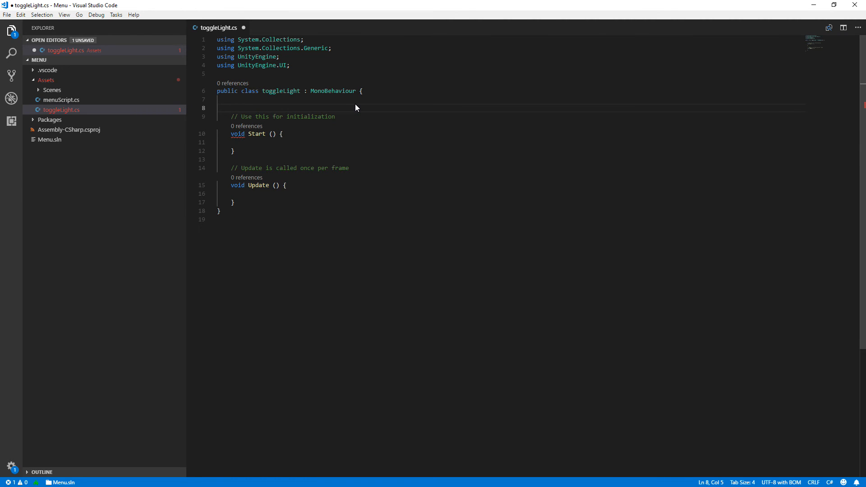
{"action": "type", "text": "public Game"}
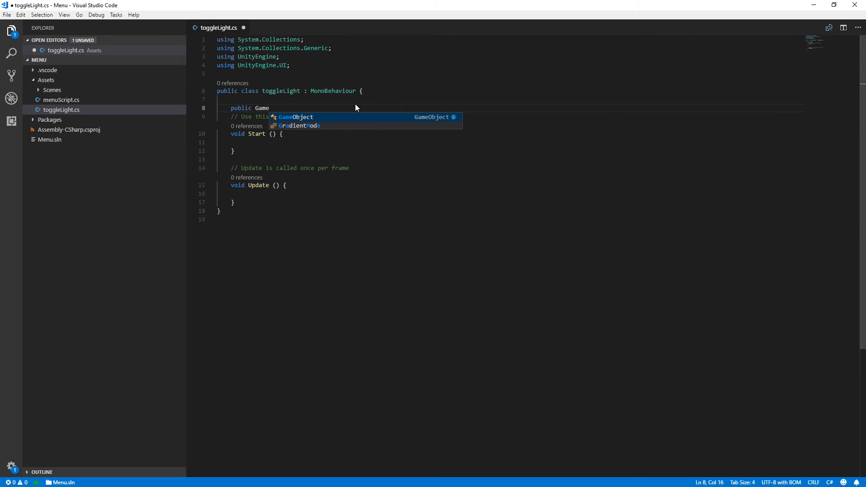
{"action": "key", "text": "Tab"}
{"action": "type", "text": "light"}
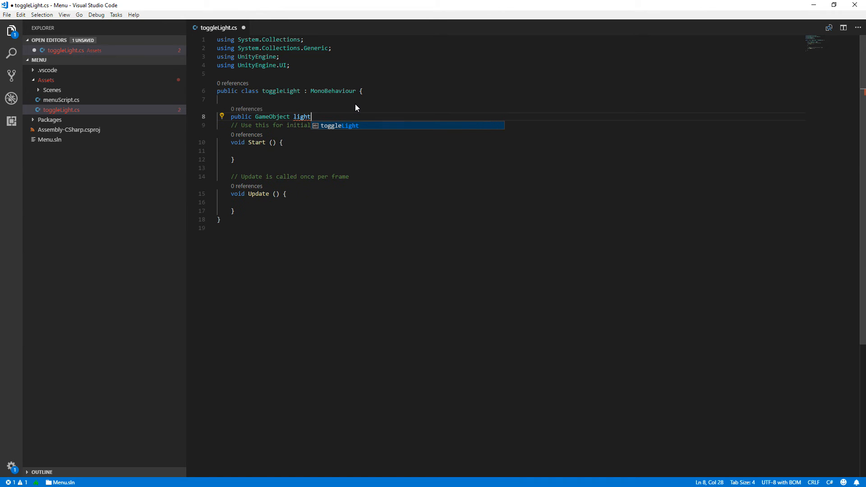
{"action": "type", "text": "O"}
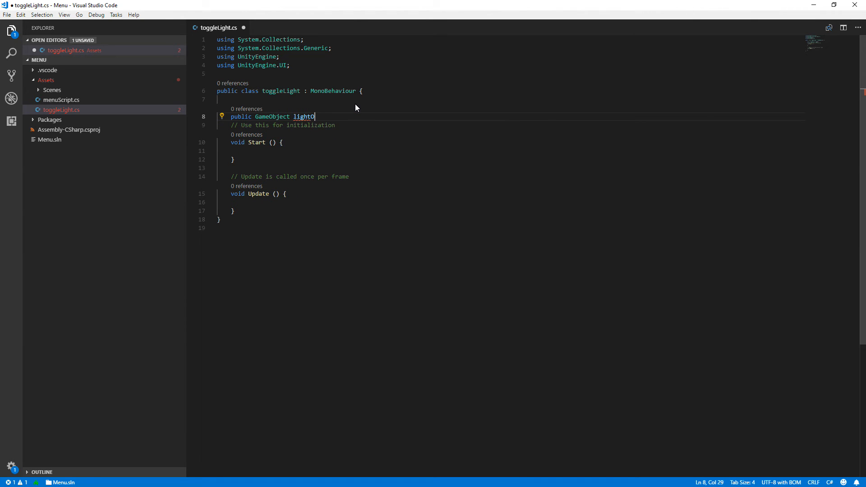
{"action": "type", "text": "nOff;"}
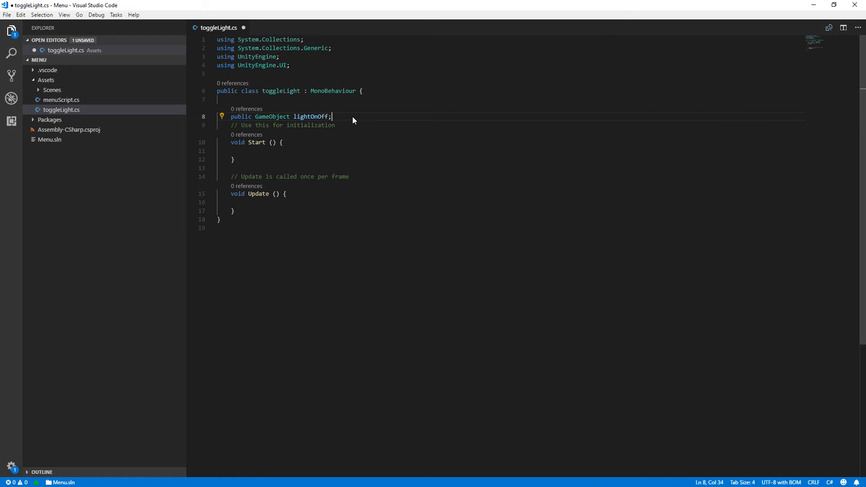
Declare the field "Toggle light_Toggle;" directly below the lightOnOff field.
{"action": "key", "text": "Return"}
{"action": "type", "text": "Tog"}
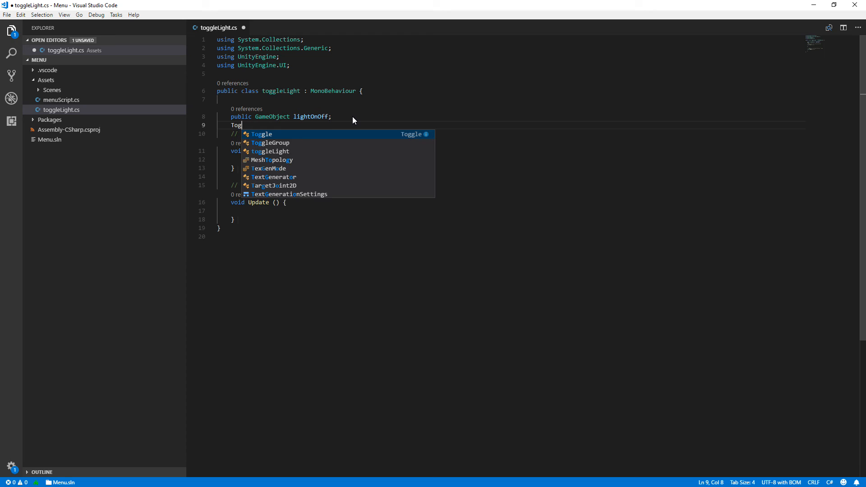
{"action": "key", "text": "Tab"}
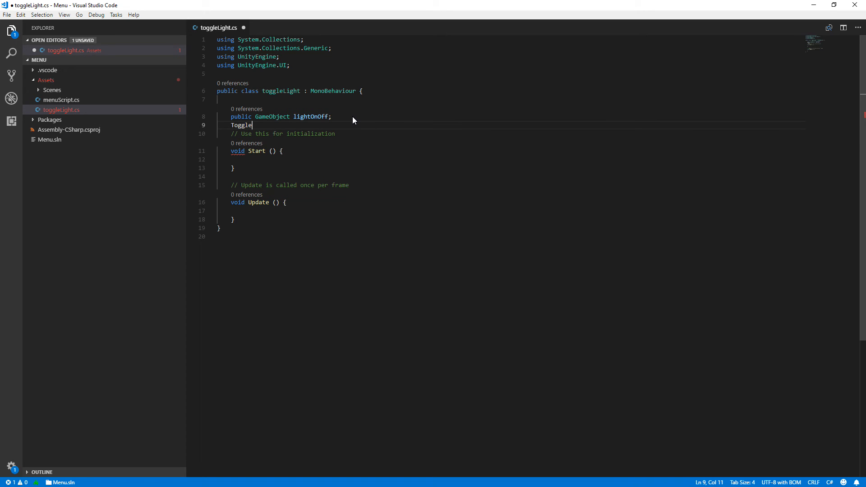
{"action": "type", "text": "light"}
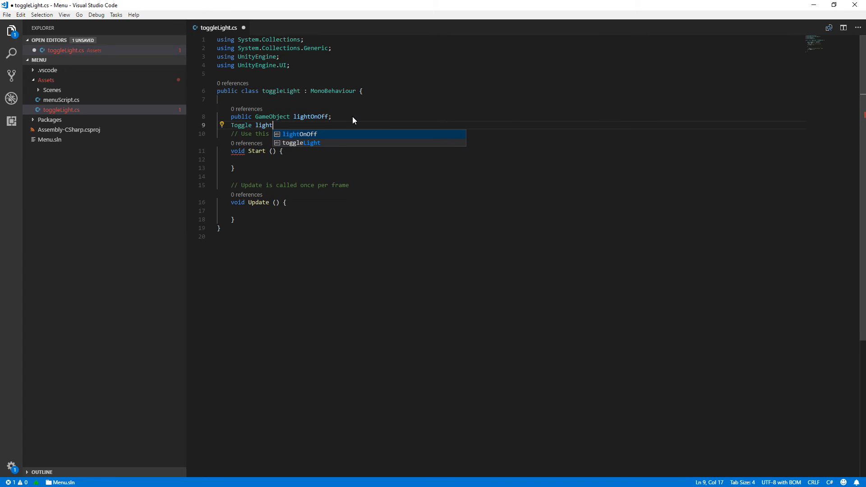
{"action": "type", "text": "_Toggle;"}
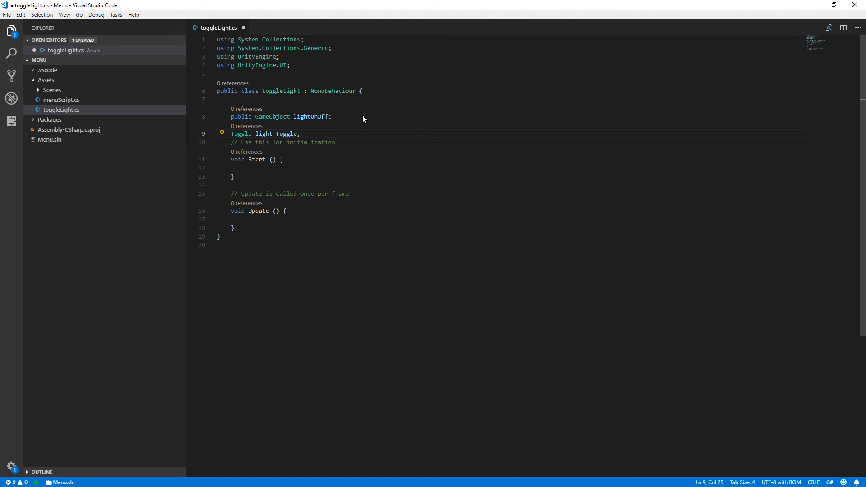
Write "light_Toggle = GetComponent<Toggle>();" inside the Start method.
{"action": "left_click", "coordinate": [291, 169]}
{"action": "type", "text": "lig"}
{"action": "key", "text": "Down"}
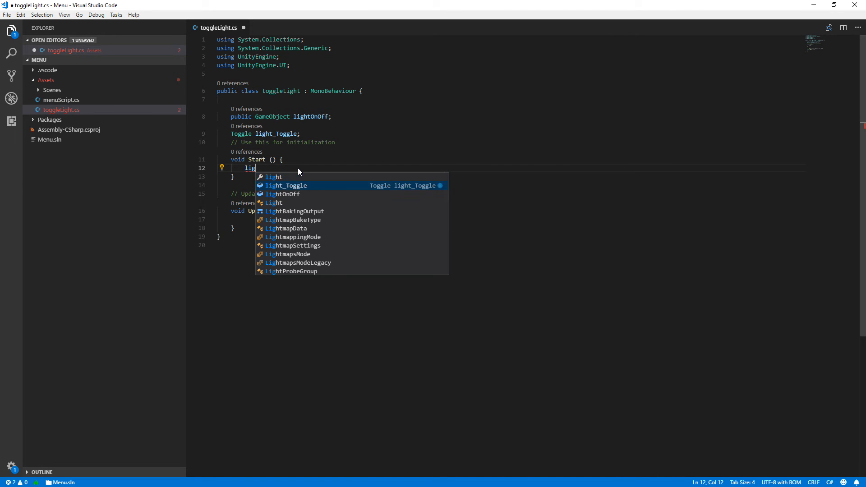
{"action": "key", "text": "Return"}
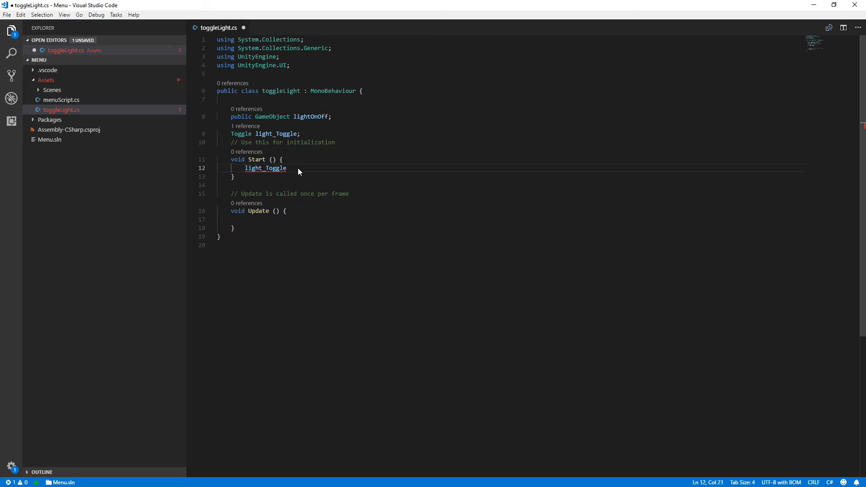
{"action": "type", "text": "= Get"}
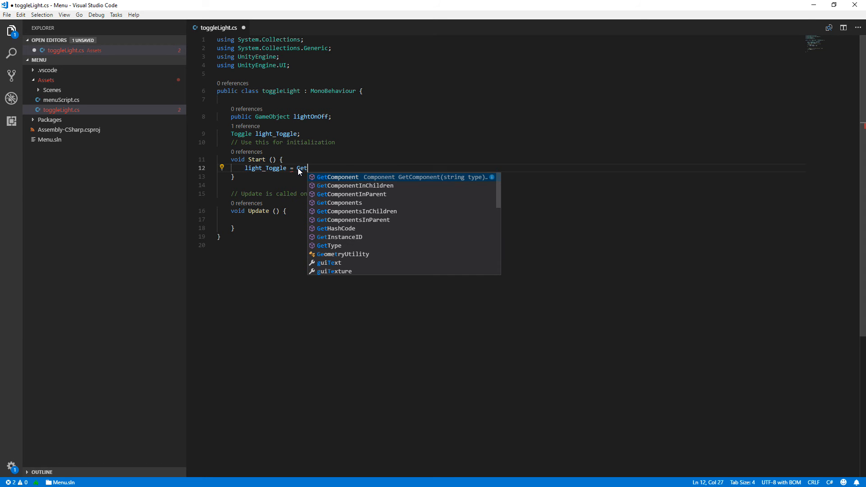
{"action": "key", "text": "Return"}
{"action": "type", "text": "<"}
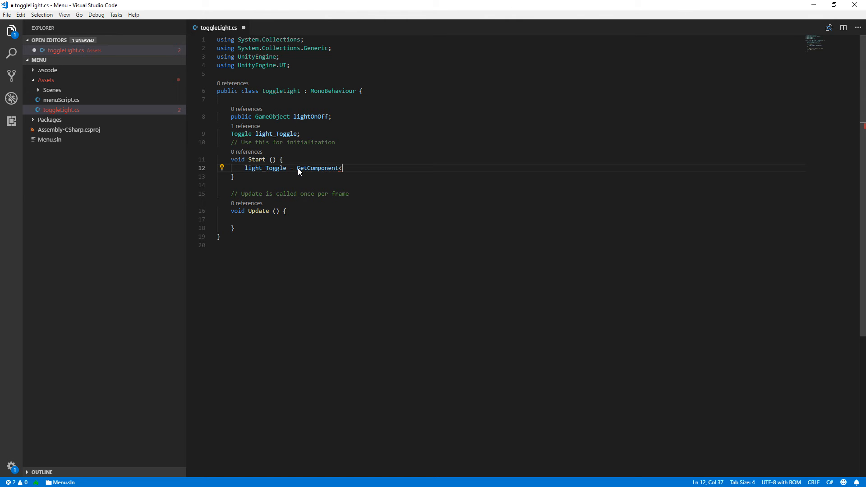
{"action": "type", "text": "Ti"}
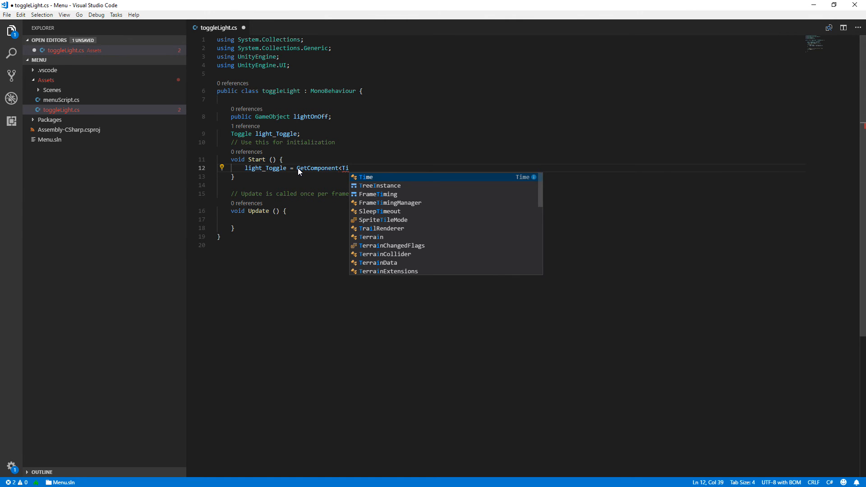
{"action": "key", "text": "BackSpace"}
{"action": "type", "text": "o"}
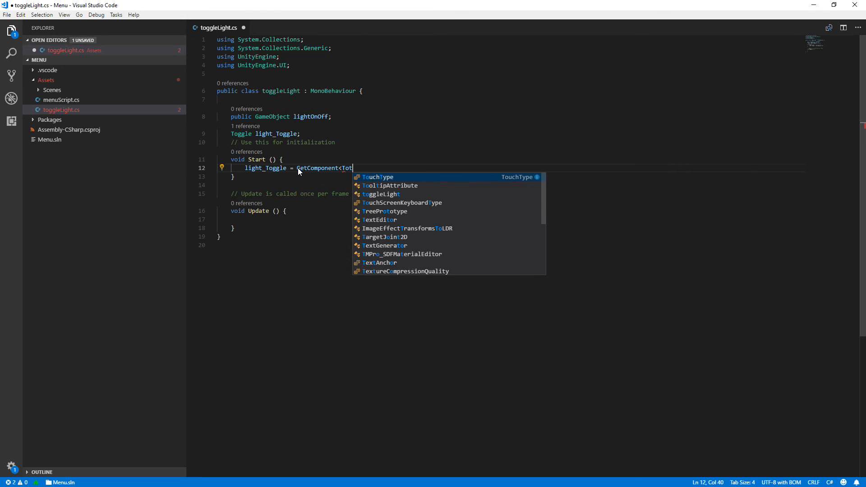
{"action": "key", "text": "Return"}
{"action": "type", "text": ">();"}
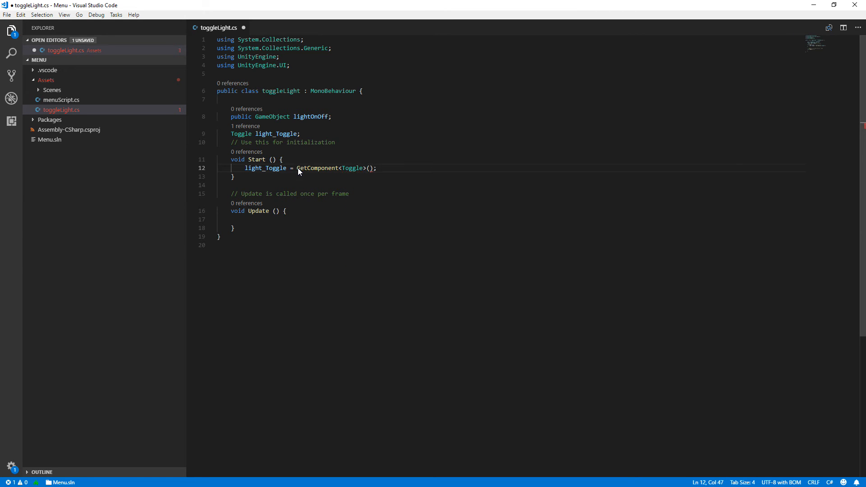
Add a listener to light_Toggle in Start with "light_Toggle.onValueChanged.AddListener(delegate{})" on the line below the GetComponent assignment.
{"action": "key", "text": "Return"}
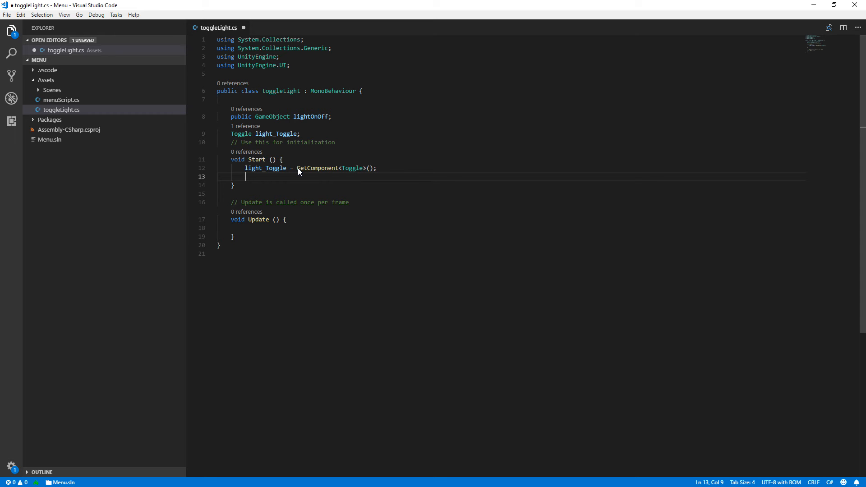
{"action": "type", "text": "light"}
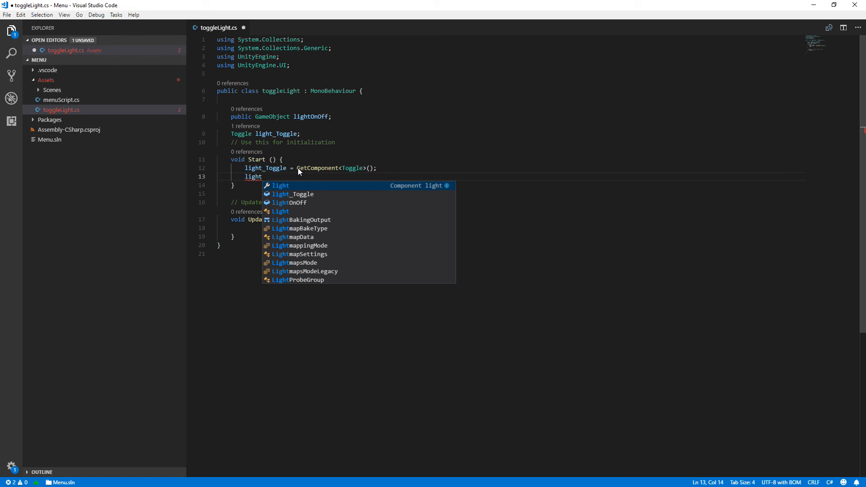
{"action": "key", "text": "Down"}
{"action": "key", "text": "Tab"}
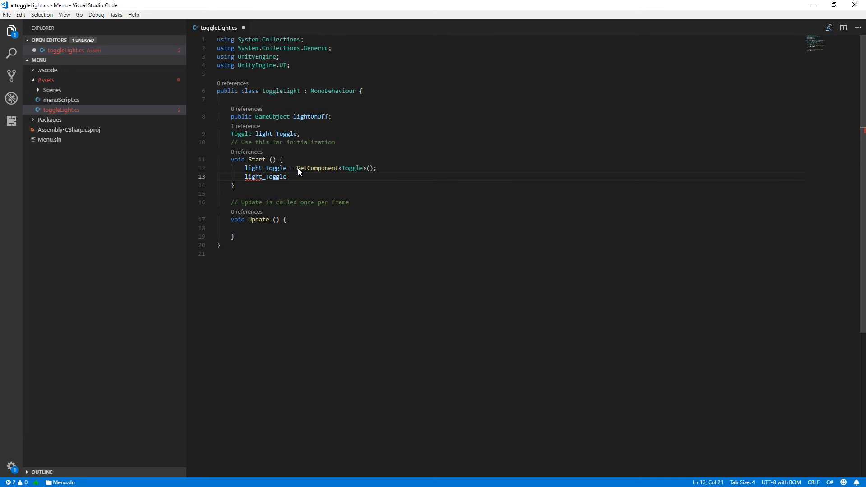
{"action": "type", "text": ".O"}
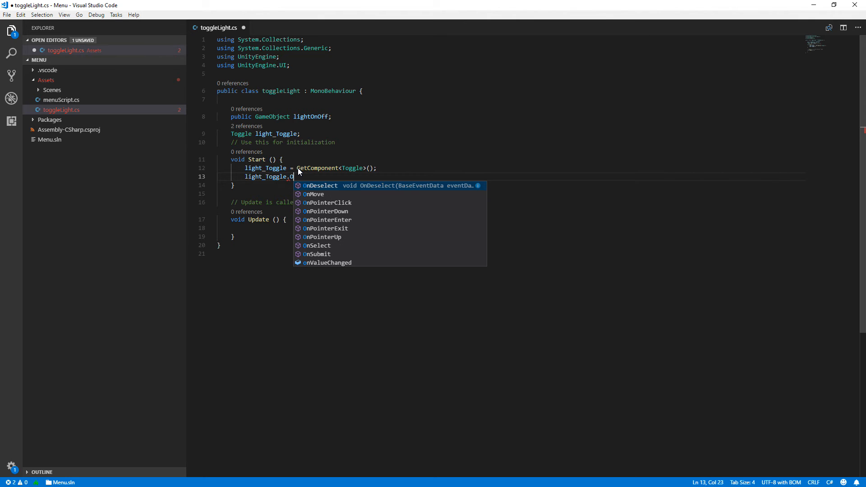
{"action": "key", "text": "BackSpace"}
{"action": "type", "text": "on"}
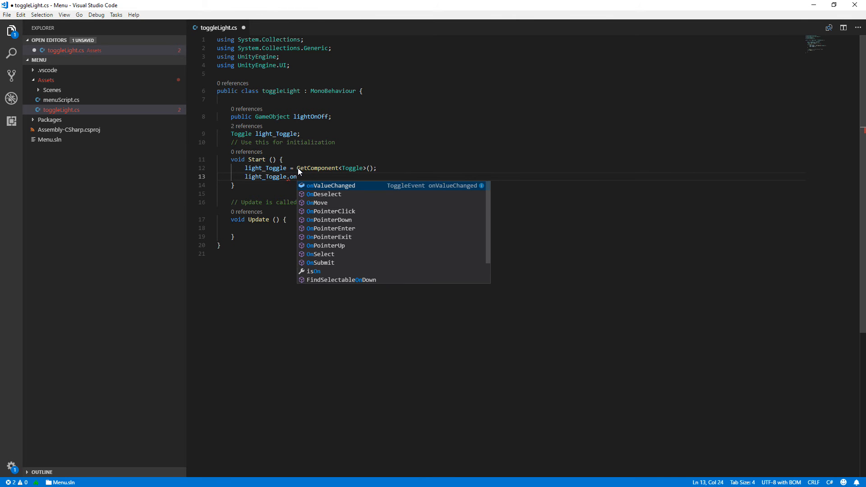
{"action": "key", "text": "Tab"}
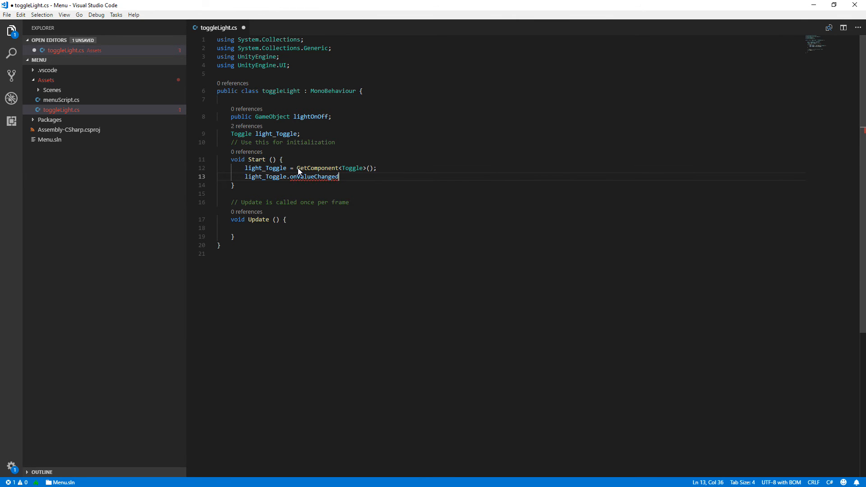
{"action": "type", "text": "."}
{"action": "key", "text": "Tab"}
{"action": "type", "text": "(dele"}
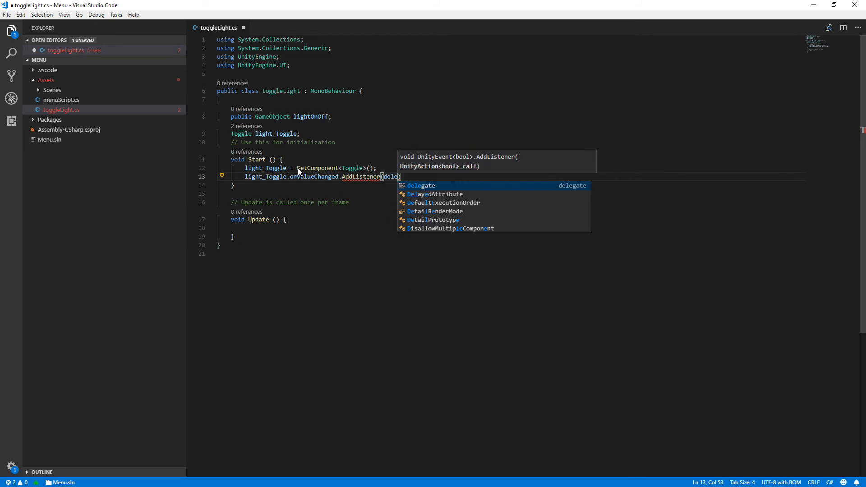
{"action": "key", "text": "Tab"}
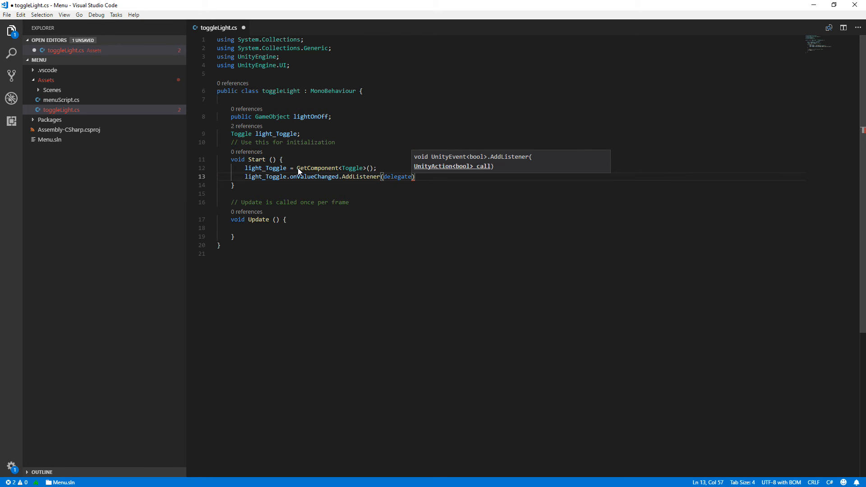
{"action": "type", "text": "{"}
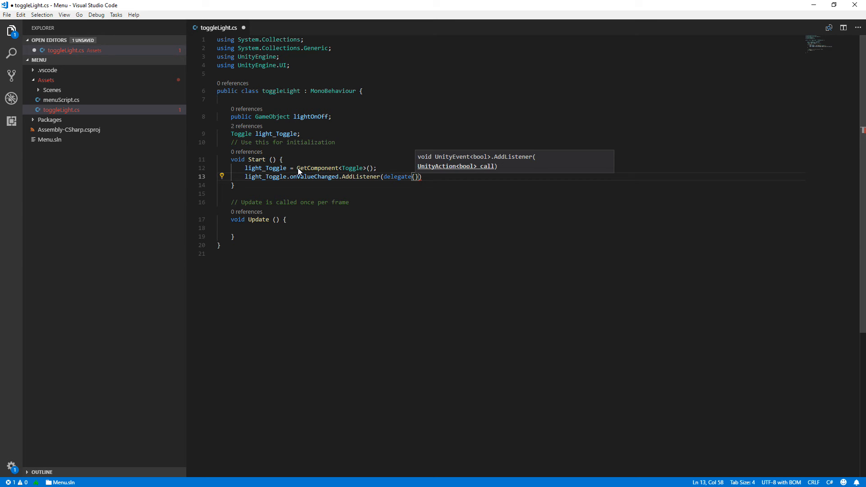
Write the call ToggleValueChanged(light_Toggle); on its own line inside the AddListener delegate's braces.
{"action": "key", "text": "Return"}
{"action": "type", "text": "To"}
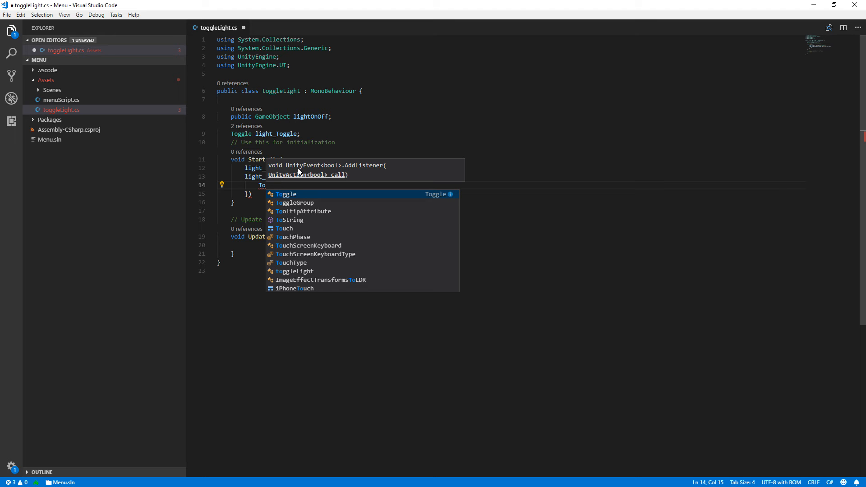
{"action": "type", "text": "ggl"}
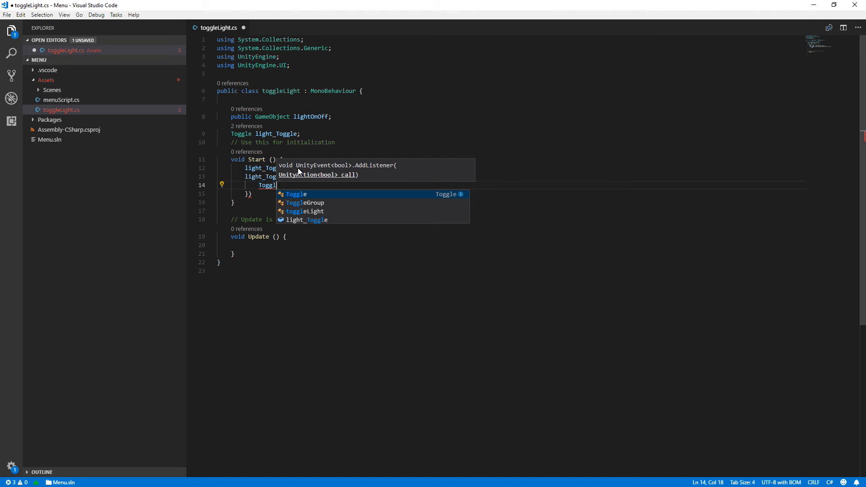
{"action": "key", "text": "BackSpace"}
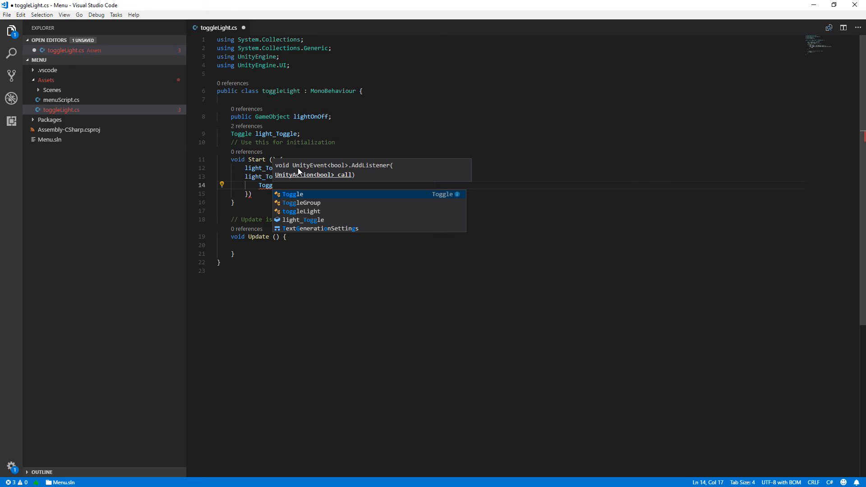
{"action": "type", "text": "le"}
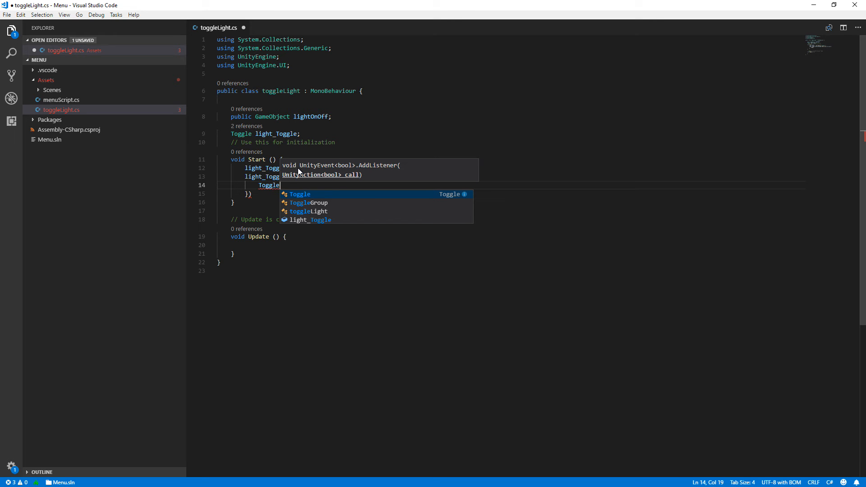
{"action": "type", "text": "Value"}
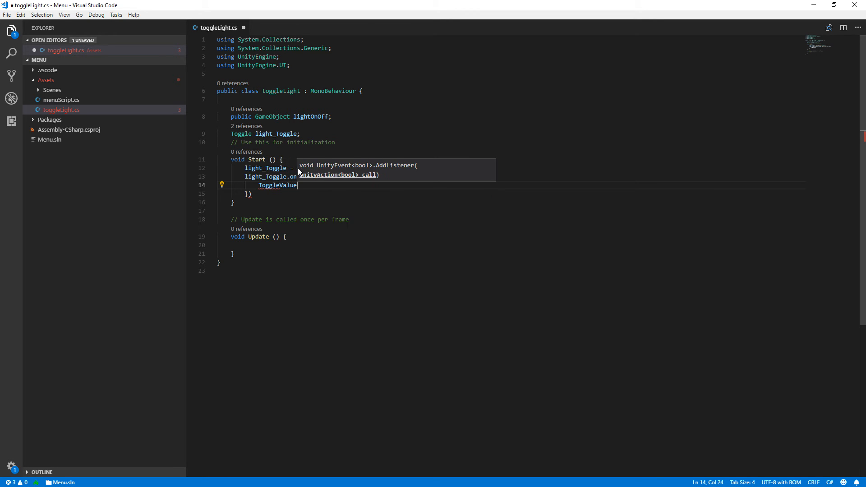
{"action": "type", "text": "C"}
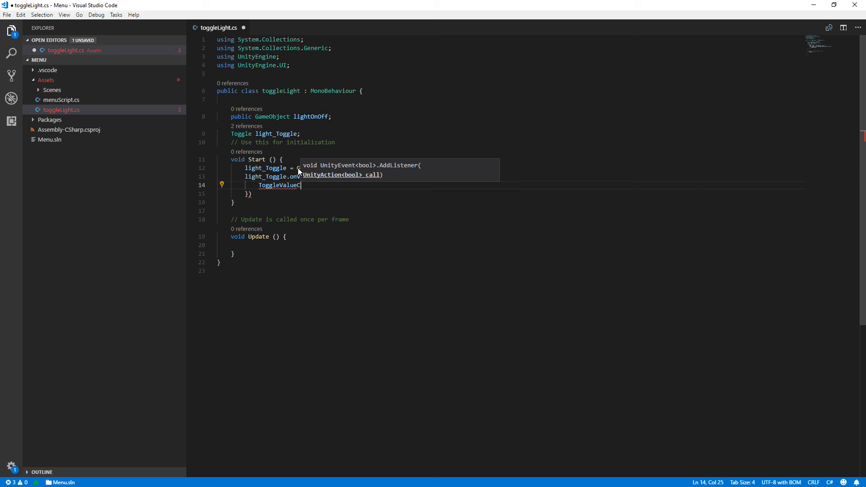
{"action": "type", "text": "hanged()"}
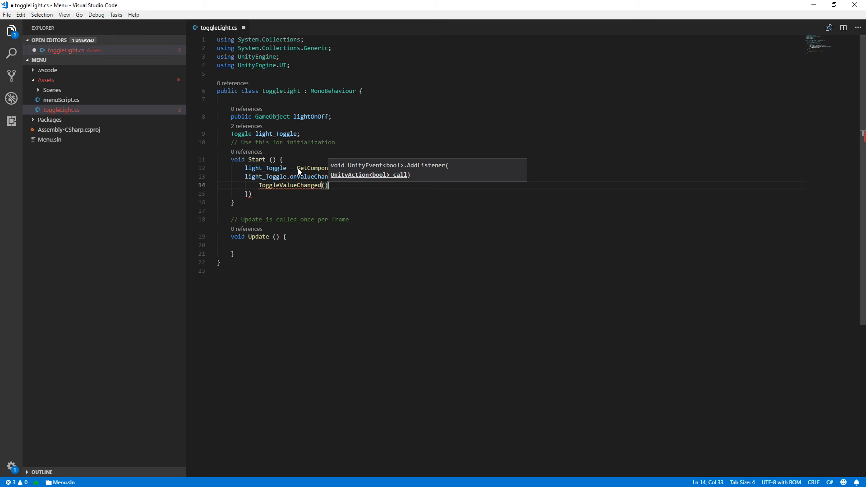
{"action": "key", "text": "Left"}
{"action": "type", "text": "light"}
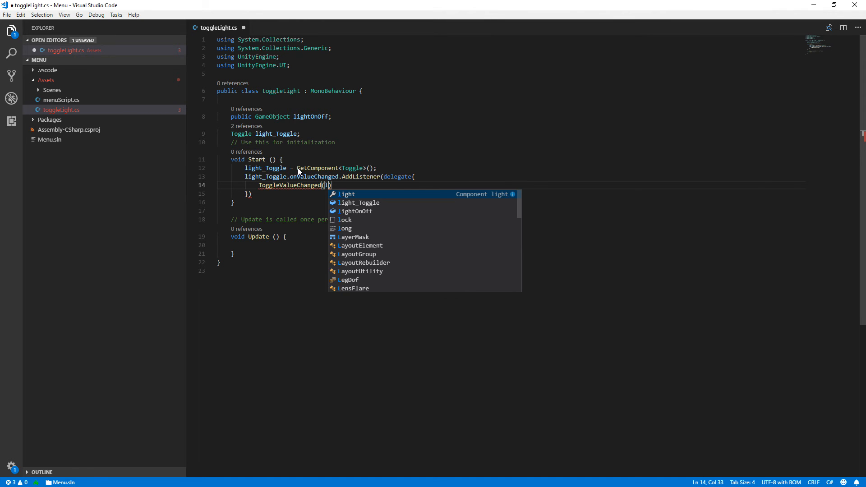
{"action": "key", "text": "Down"}
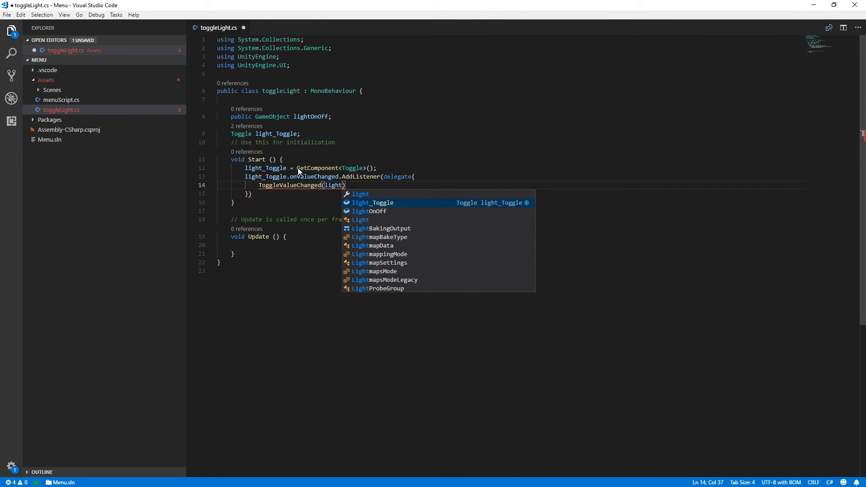
{"action": "key", "text": "Tab"}
{"action": "type", "text": ");"}
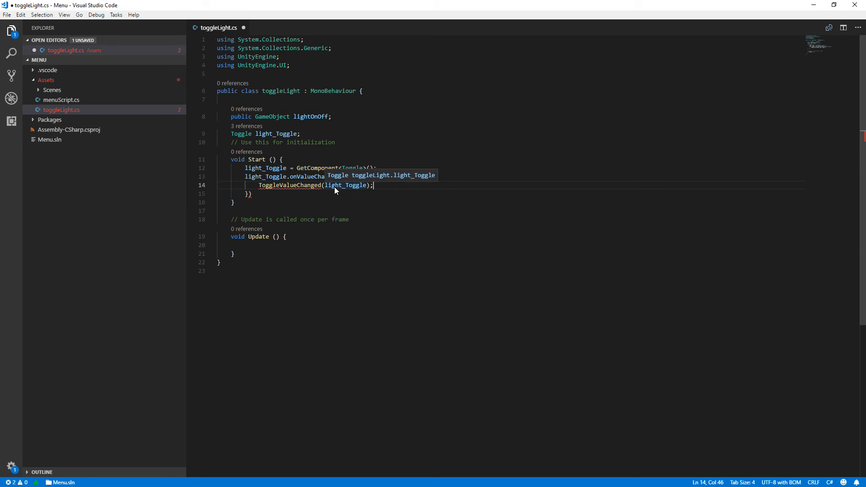
End the AddListener statement with a semicolon after its closing brace and parenthesis in the Start method.
{"action": "mouse_move", "coordinate": [300, 180]}
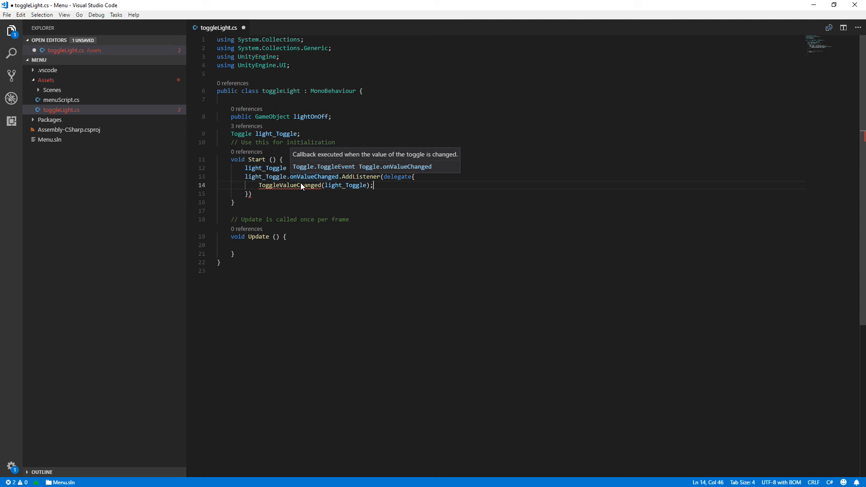
{"action": "left_click_drag", "start_coordinate": [259, 186], "coordinate": [321, 186]}
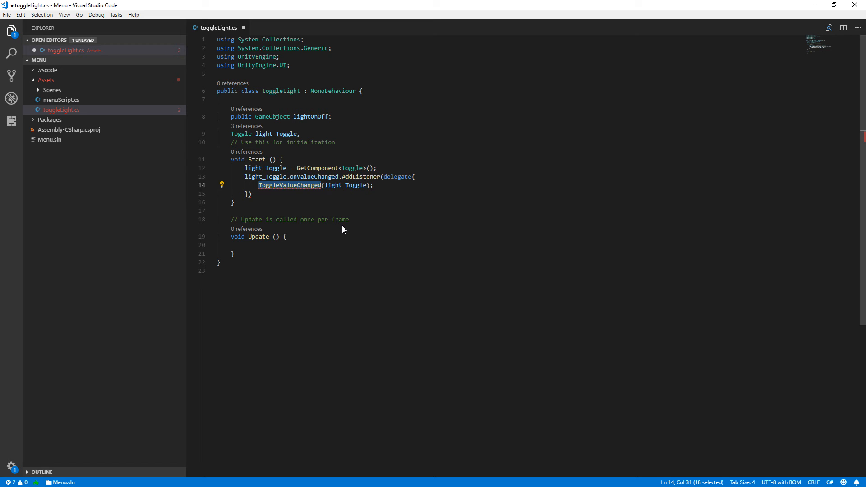
{"action": "left_click", "coordinate": [266, 195]}
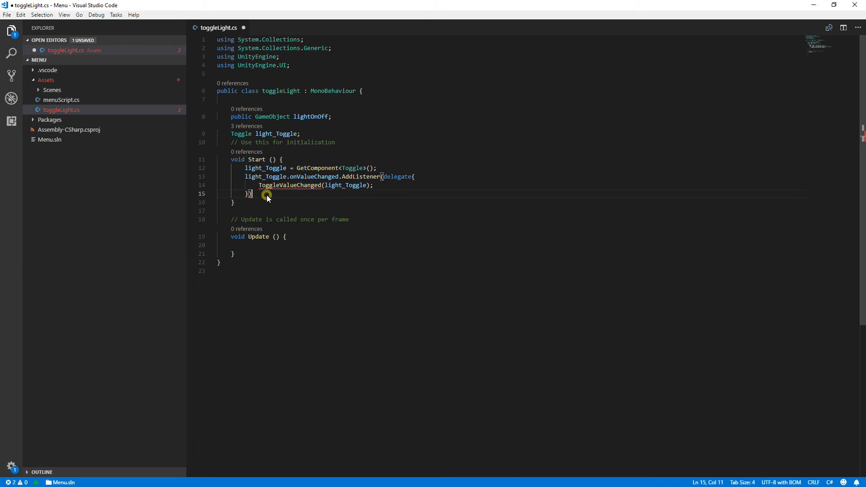
{"action": "type", "text": ";"}
Declare the method void ToggleValueChanged(Toggle change) with an empty body between the Start method and the Update comment.
{"action": "left_click_drag", "start_coordinate": [258, 185], "coordinate": [322, 185]}
{"action": "key", "text": "ctrl+c"}
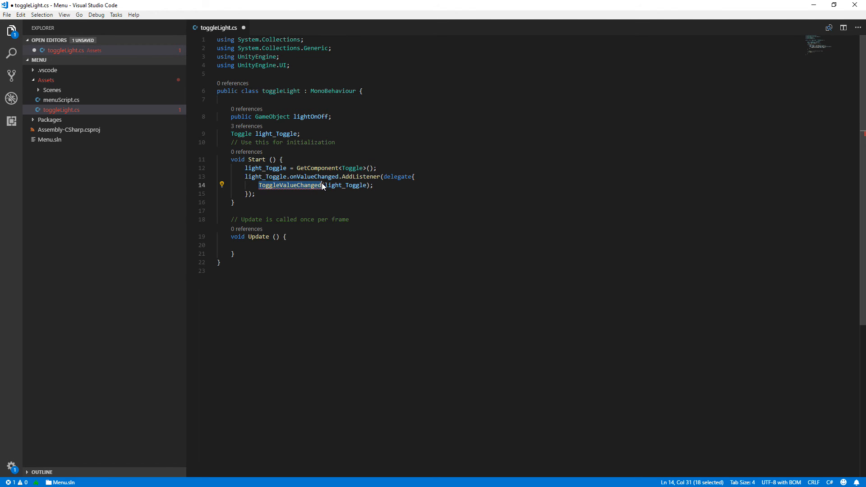
{"action": "left_click", "coordinate": [268, 203]}
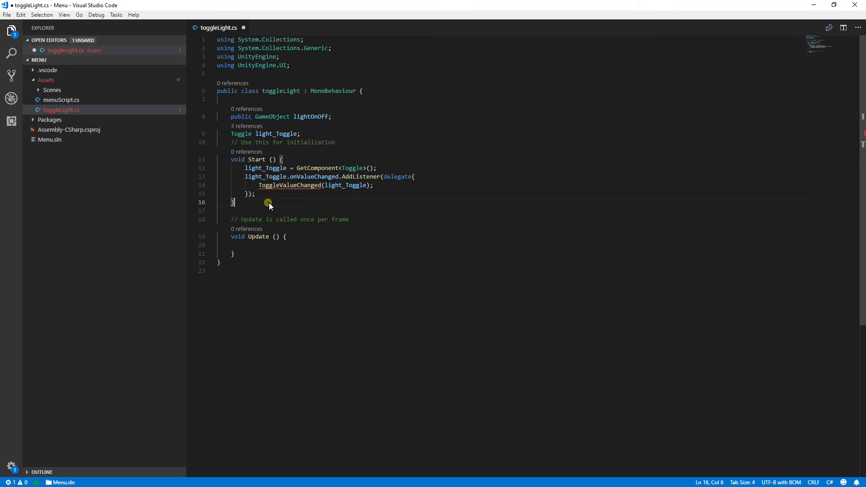
{"action": "key", "text": "Return"}
{"action": "key", "text": "Return"}
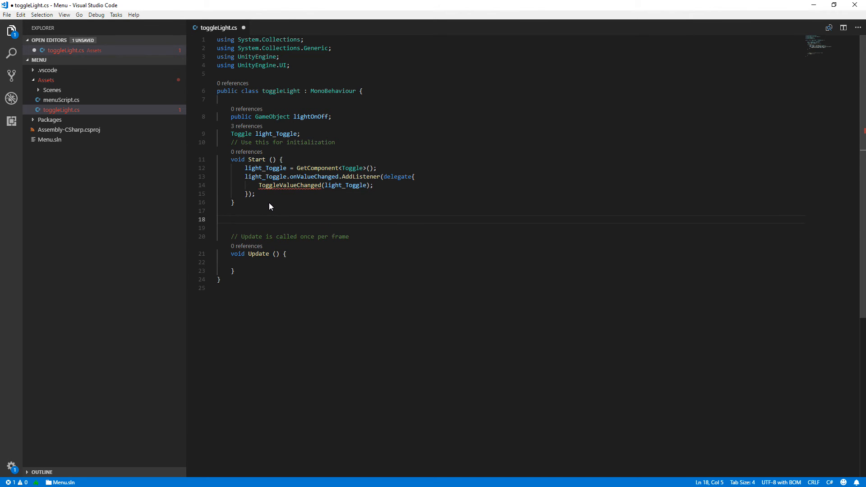
{"action": "type", "text": "void"}
{"action": "key", "text": "ctrl+v"}
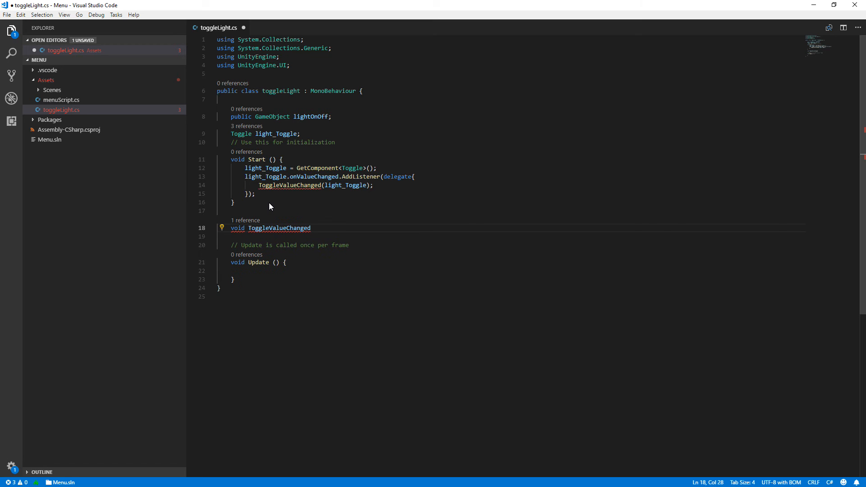
{"action": "type", "text": "()"}
{"action": "key", "text": "Left"}
{"action": "type", "text": "To"}
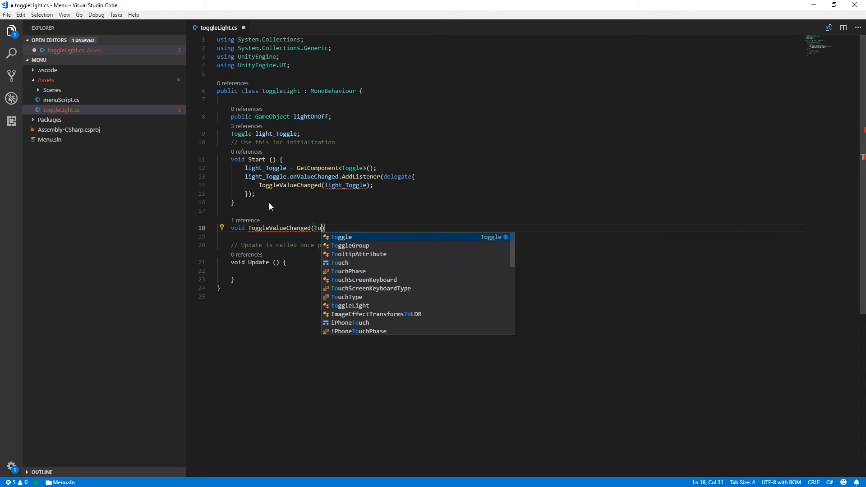
{"action": "type", "text": "ggle change"}
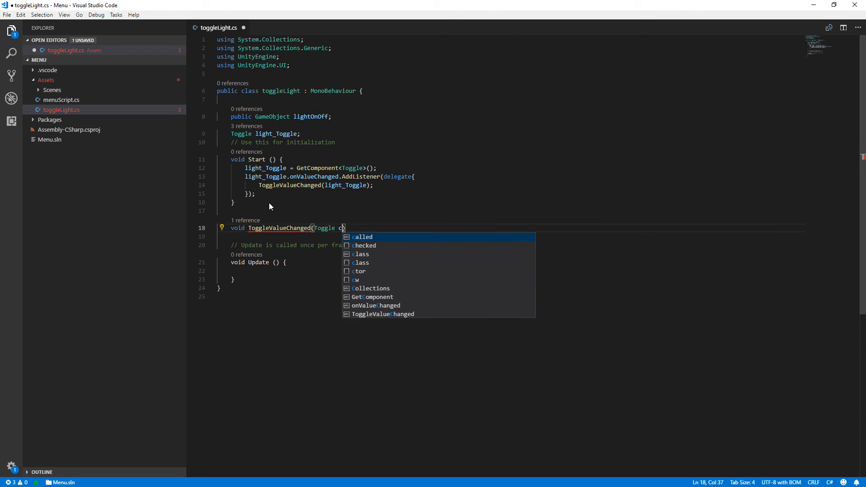
{"action": "type", "text": ")"}
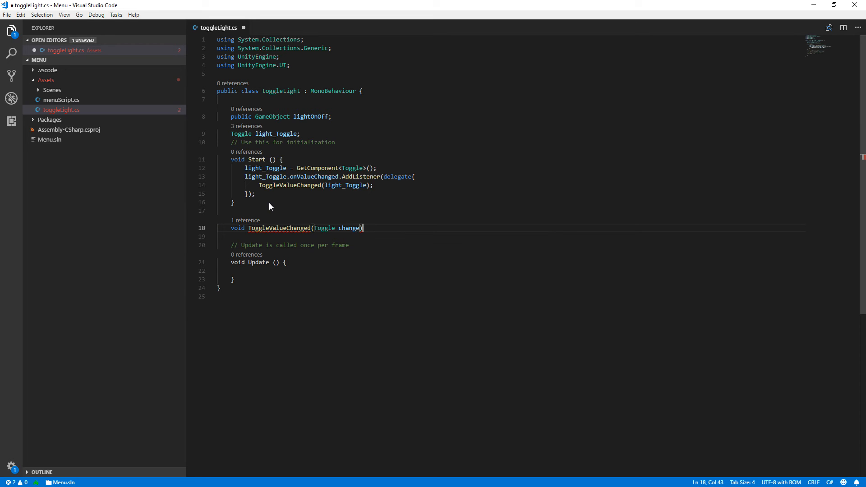
{"action": "type", "text": "{"}
{"action": "key", "text": "Return"}
Add a SetActive call on lightOnOff inside the body of ToggleValueChanged.
{"action": "type", "text": "ligh"}
{"action": "key", "text": "Down"}
{"action": "key", "text": "Down"}
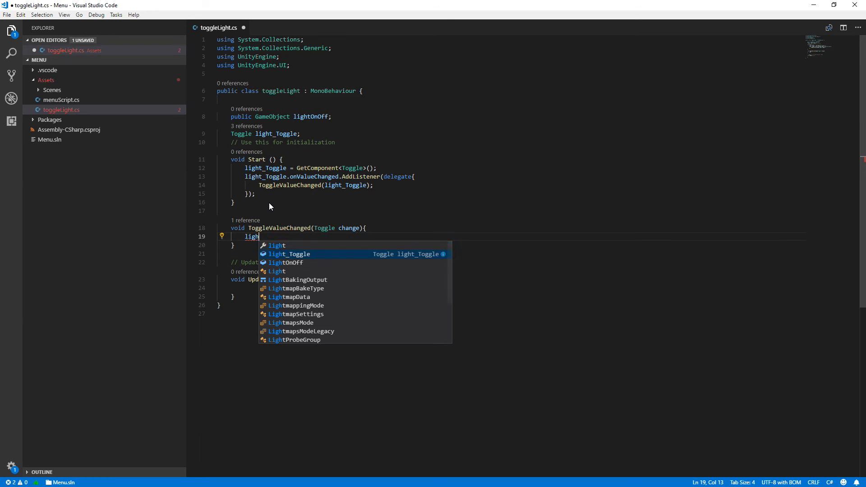
{"action": "key", "text": "Return"}
{"action": "type", "text": ".S"}
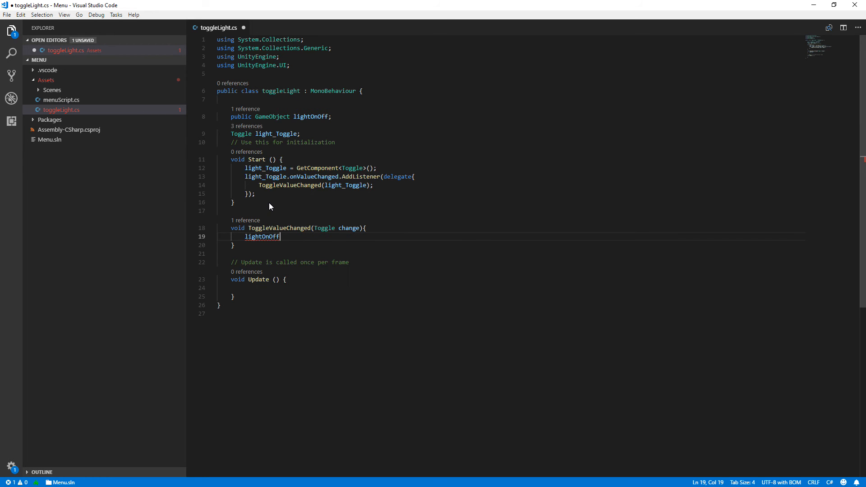
{"action": "type", "text": "et"}
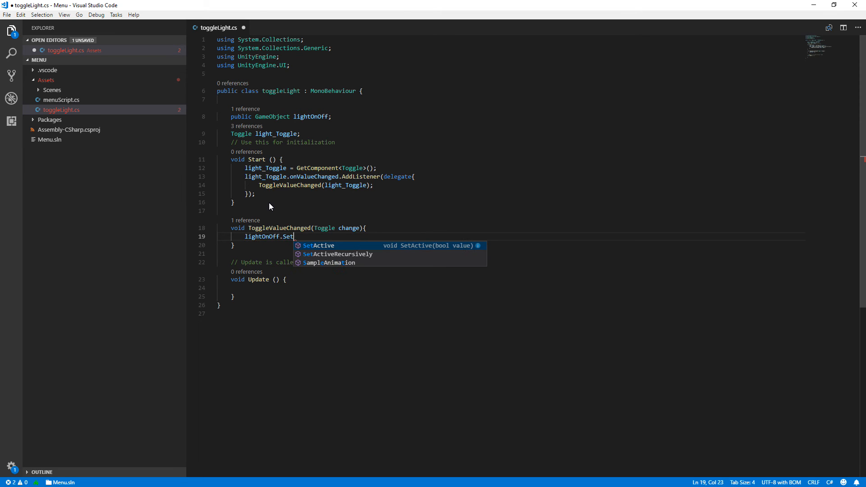
{"action": "key", "text": "Return"}
{"action": "type", "text": "("}
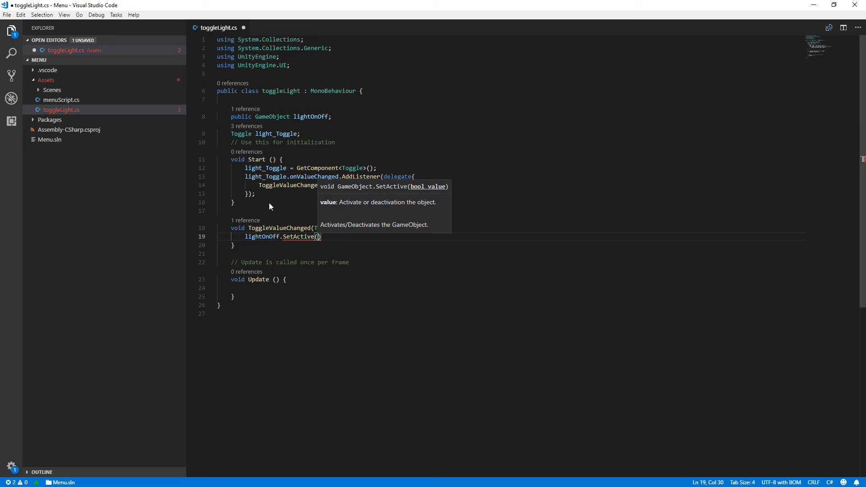
{"action": "type", "text": "lig"}
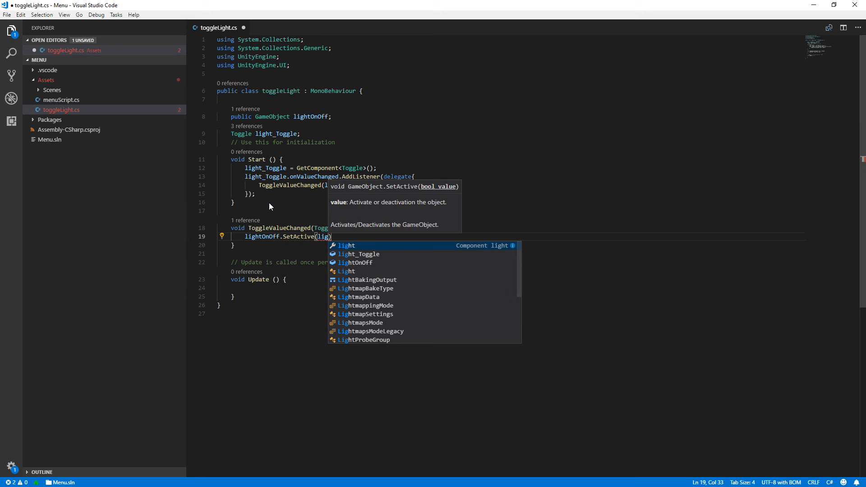
Pass light_Toggle.isOn as the argument of the SetActive call and end the statement with a semicolon.
{"action": "key", "text": "Down"}
{"action": "key", "text": "Return"}
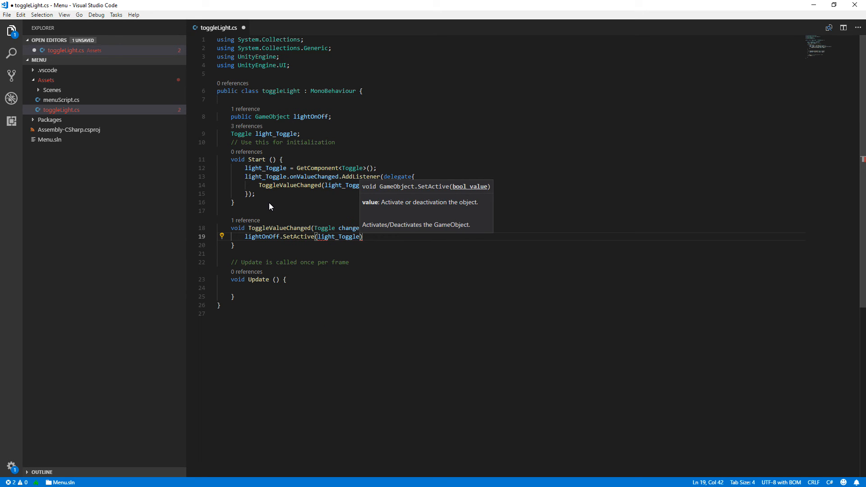
{"action": "type", "text": ".i"}
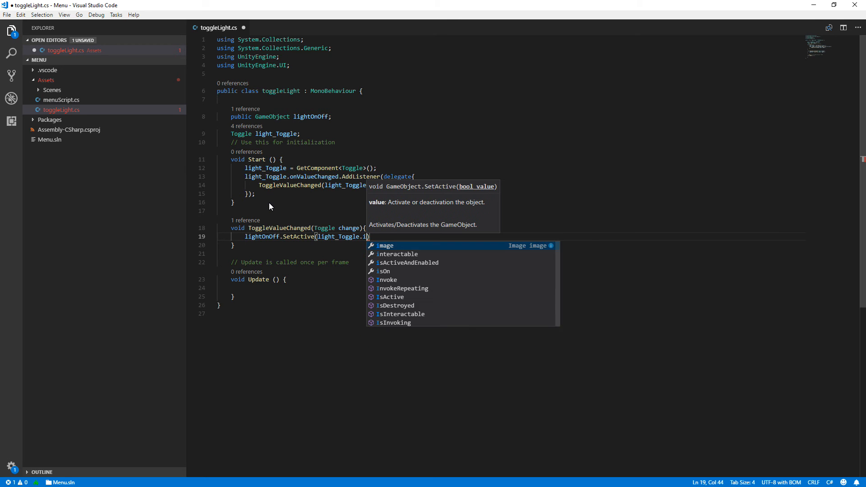
{"action": "key", "text": "Down"}
{"action": "key", "text": "Down"}
{"action": "key", "text": "Down"}
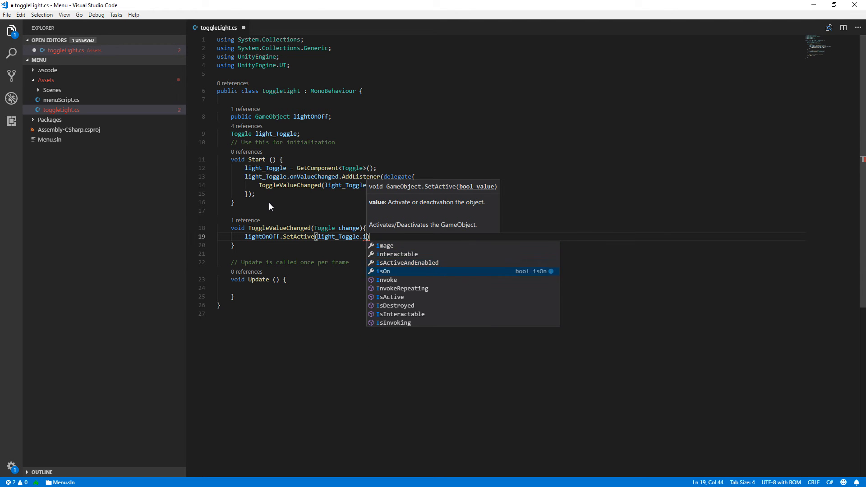
{"action": "key", "text": "Return"}
{"action": "type", "text": ";"}
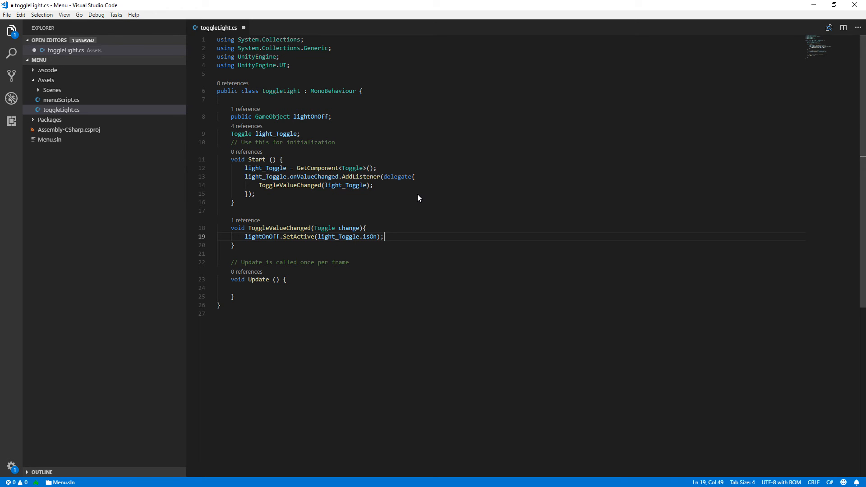
Delete the empty Update method together with its comment and save the toggleLight script.
{"action": "left_click_drag", "start_coordinate": [232, 261], "coordinate": [266, 295]}
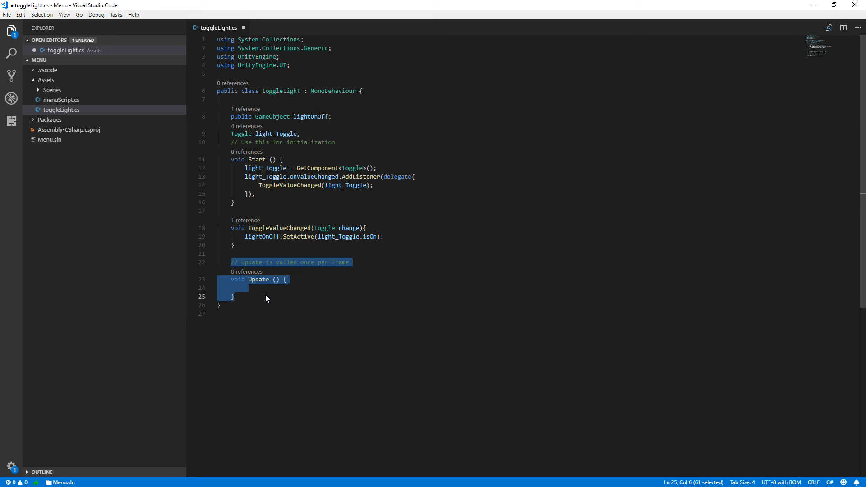
{"action": "key", "text": "Delete"}
{"action": "left_click", "coordinate": [395, 216]}
{"action": "key", "text": "ctrl+s"}
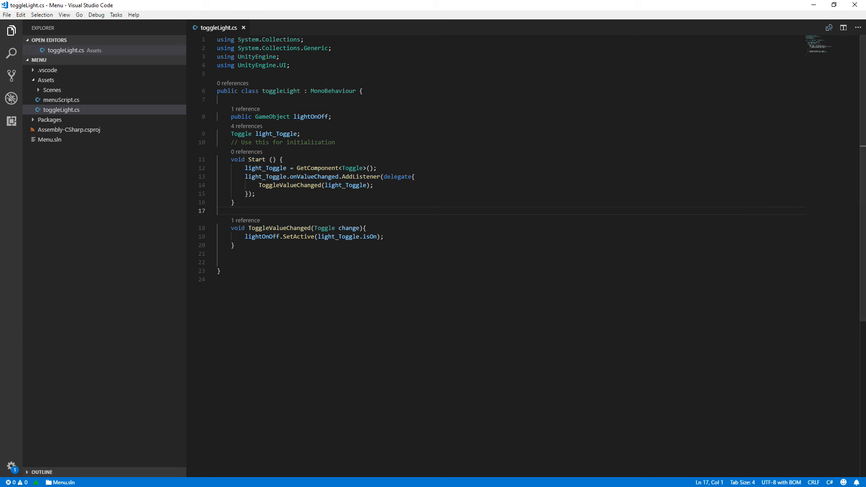
Switch to Unity and assign the Directional Light to the Light On Off field of the Toggle's Toggle Light script.
{"action": "left_click", "coordinate": [810, 6]}
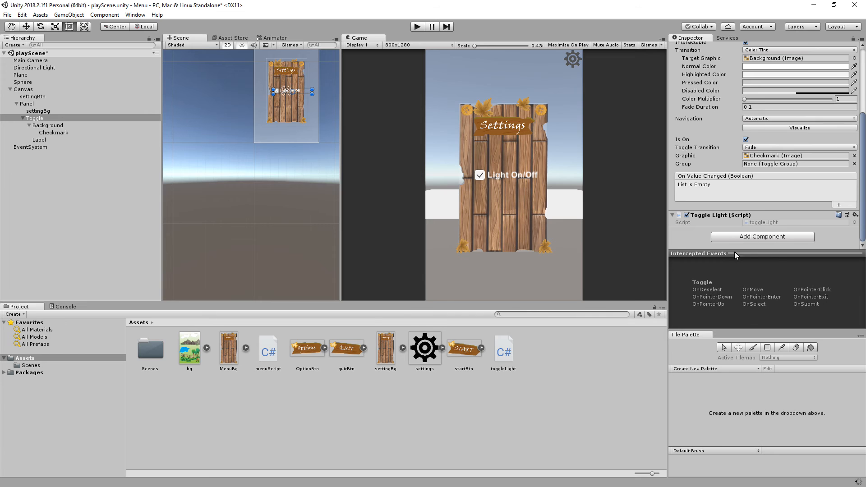
{"action": "left_click", "coordinate": [41, 125]}
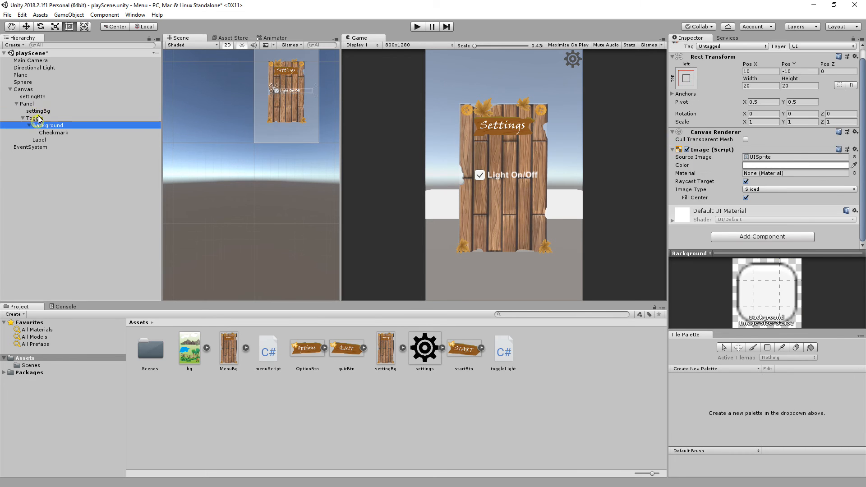
{"action": "left_click", "coordinate": [39, 118]}
{"action": "scroll", "coordinate": [745, 233], "scroll_direction": "down", "scroll_amount": 5}
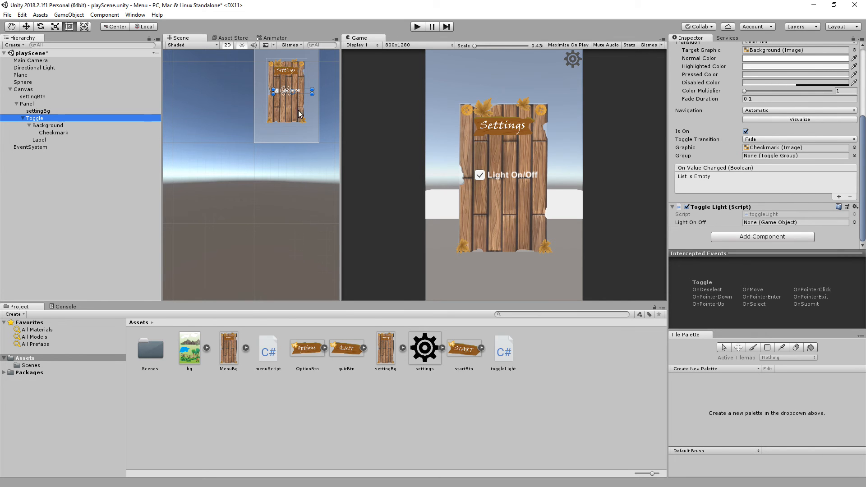
{"action": "left_click", "coordinate": [28, 68]}
{"action": "left_click", "coordinate": [288, 92]}
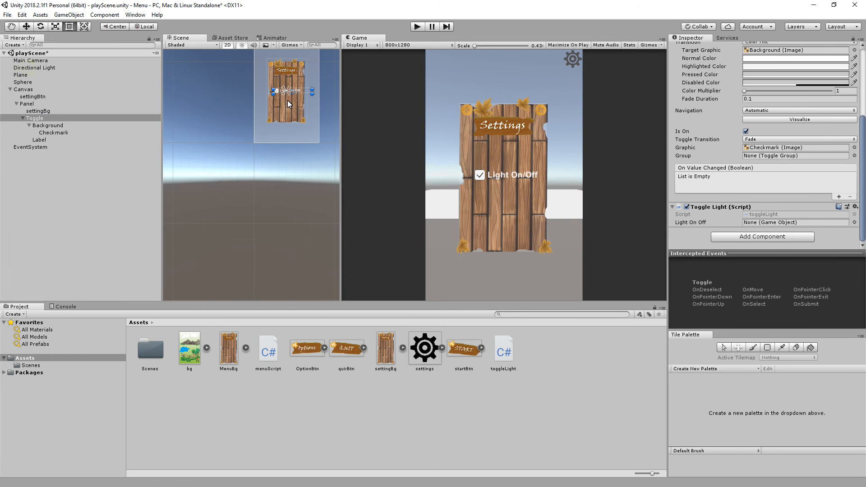
{"action": "left_click_drag", "start_coordinate": [772, 220], "coordinate": [772, 223]}
Run the scene, switch the Light On/Off checkbox off and on repeatedly to test it, and stop play mode.
{"action": "left_click", "coordinate": [418, 27]}
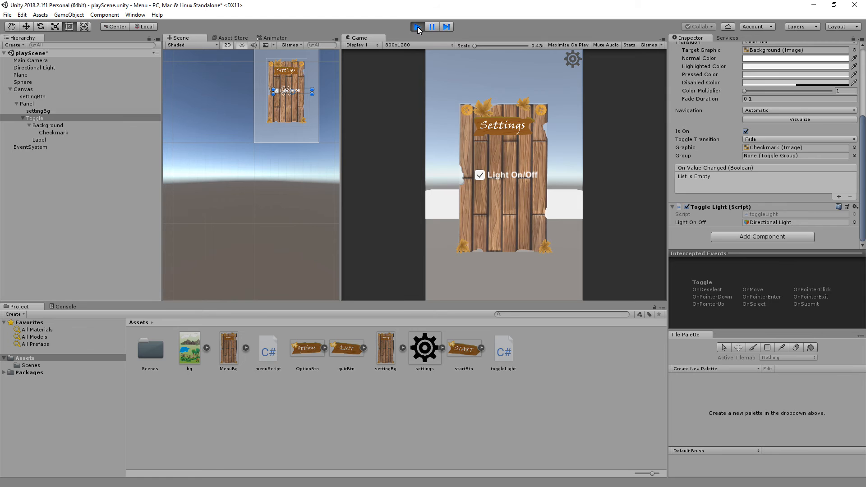
{"action": "left_click", "coordinate": [482, 176]}
{"action": "left_click", "coordinate": [482, 177]}
{"action": "left_click", "coordinate": [481, 177]}
{"action": "left_click", "coordinate": [480, 177]}
{"action": "left_click", "coordinate": [481, 177]}
{"action": "left_click", "coordinate": [480, 176]}
{"action": "left_click", "coordinate": [480, 176]}
{"action": "left_click", "coordinate": [480, 176]}
{"action": "left_click", "coordinate": [418, 26]}
{"action": "left_click", "coordinate": [419, 28]}
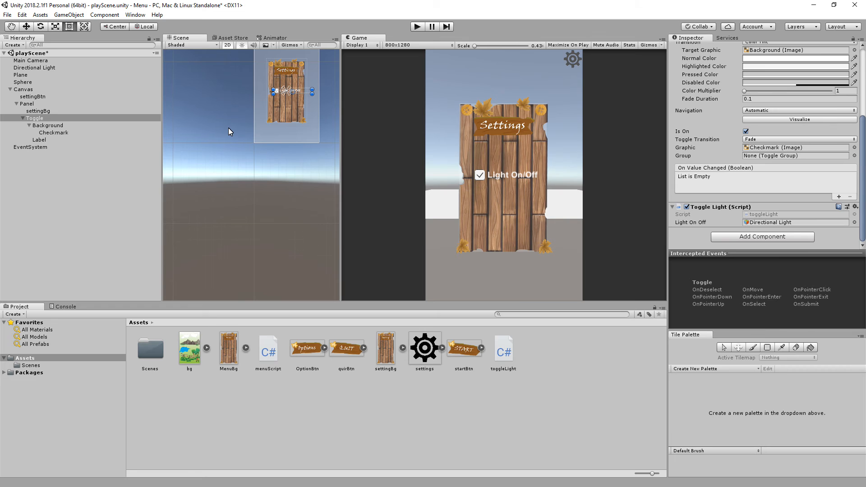
Add a UI Slider to the scene and make it a child of the Panel below the Toggle.
{"action": "left_click", "coordinate": [22, 118]}
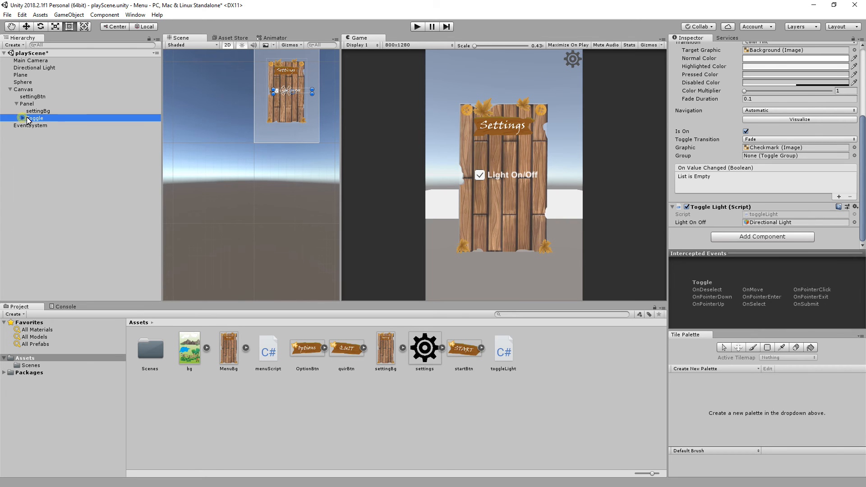
{"action": "left_click", "coordinate": [70, 15]}
{"action": "mouse_move", "coordinate": [90, 105]}
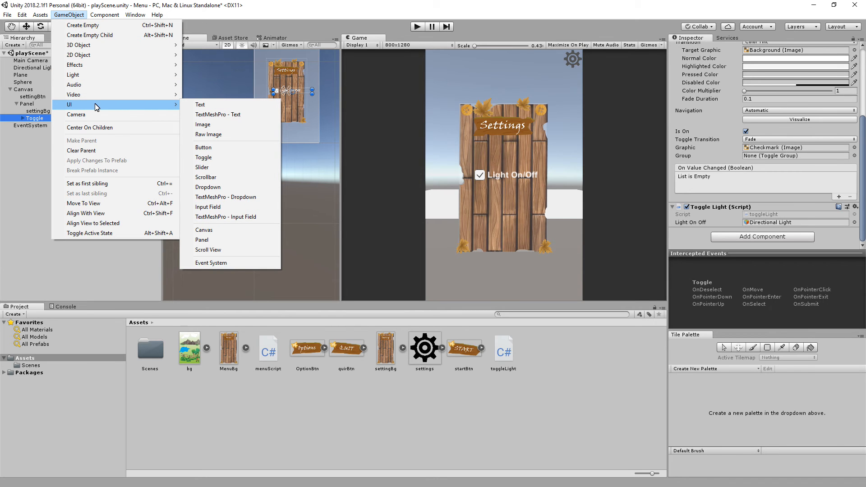
{"action": "left_click", "coordinate": [237, 172]}
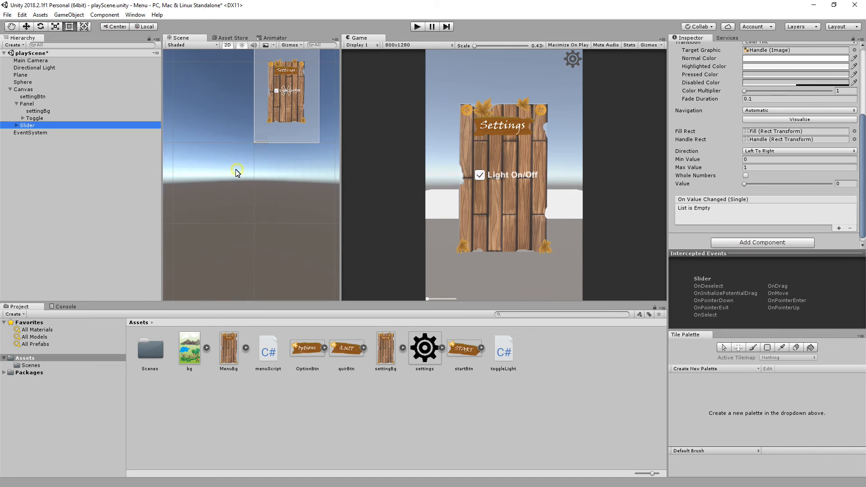
{"action": "left_click_drag", "start_coordinate": [27, 125], "coordinate": [30, 105]}
{"action": "left_click", "coordinate": [34, 118]}
{"action": "left_click", "coordinate": [34, 126]}
{"action": "left_click", "coordinate": [34, 119]}
{"action": "left_click", "coordinate": [33, 125]}
Set the Slider's Pos X and Pos Y to 0.
{"action": "scroll", "coordinate": [813, 160], "scroll_direction": "up", "scroll_amount": 3}
{"action": "scroll", "coordinate": [814, 160], "scroll_direction": "up", "scroll_amount": 2}
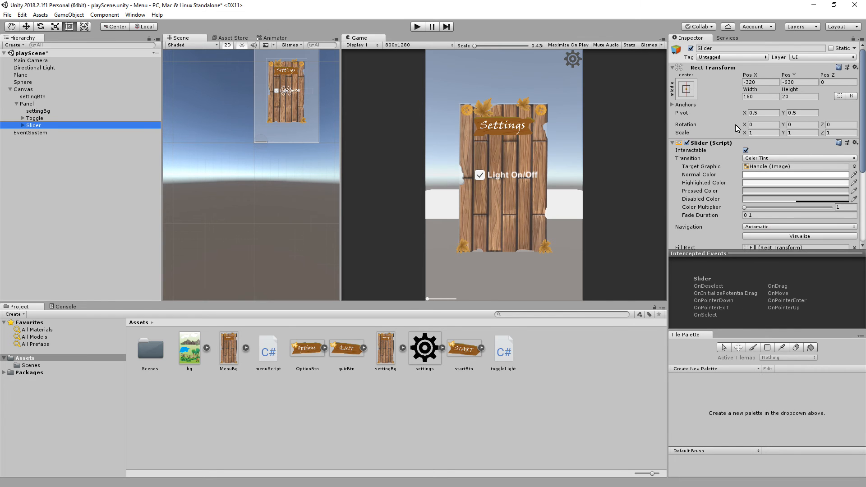
{"action": "left_click", "coordinate": [766, 82]}
{"action": "type", "text": "0"}
{"action": "left_click", "coordinate": [795, 82]}
{"action": "type", "text": "0"}
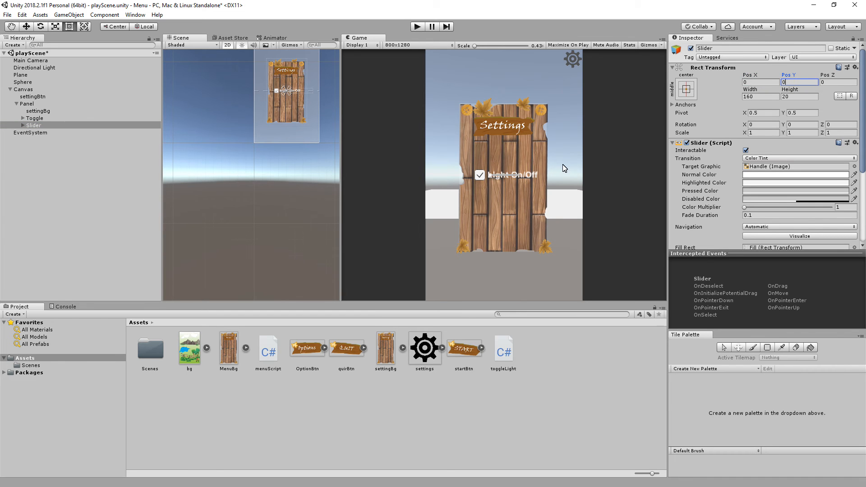
Set the Slider's X and Y scale to 2 and lower it beneath the Light On/Off toggle to about Pos Y -103.33.
{"action": "left_click", "coordinate": [760, 133]}
{"action": "type", "text": "2"}
{"action": "key", "text": "Tab"}
{"action": "type", "text": "2"}
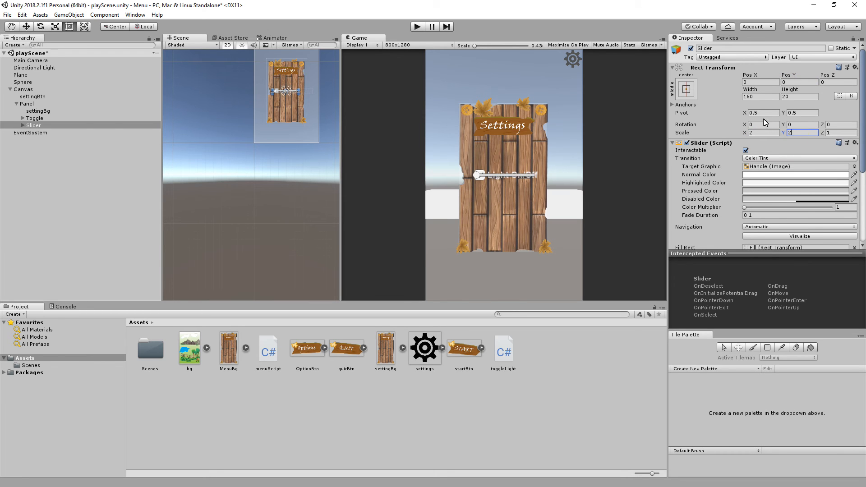
{"action": "left_click_drag", "start_coordinate": [789, 74], "coordinate": [75, 97]}
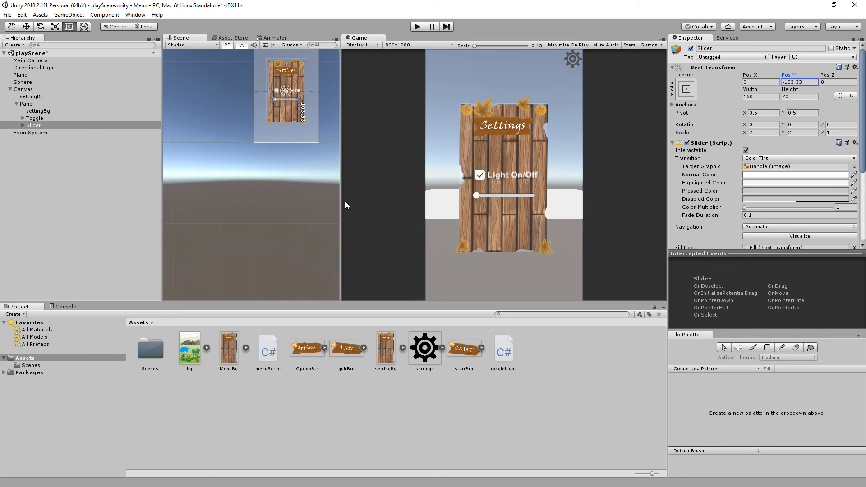
Examine the Slider's child objects, including the properties of Fill Area and its Fill image.
{"action": "left_click", "coordinate": [23, 126]}
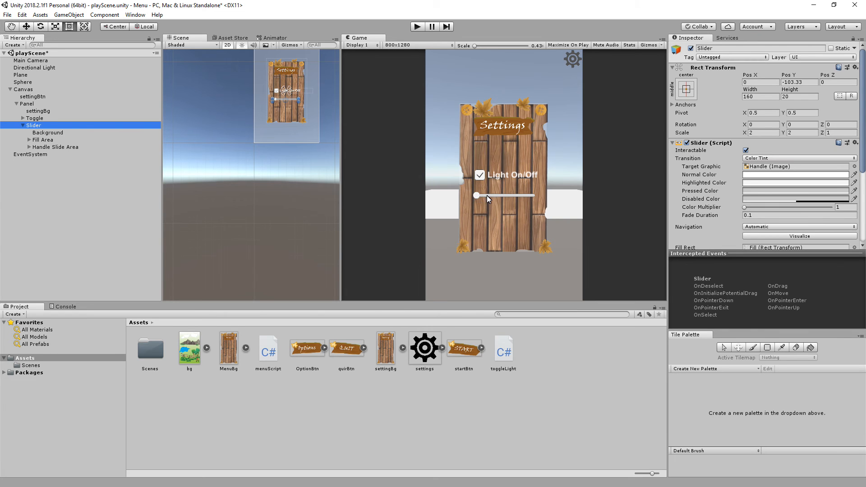
{"action": "left_click", "coordinate": [40, 141]}
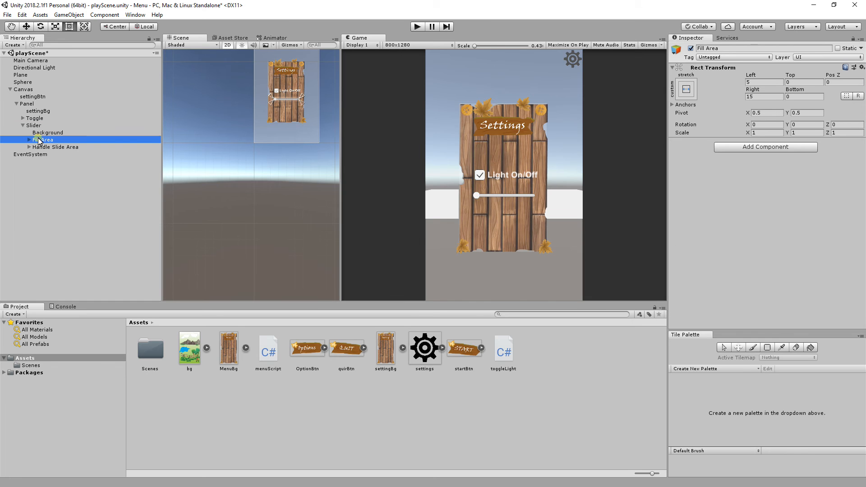
{"action": "left_click", "coordinate": [29, 140]}
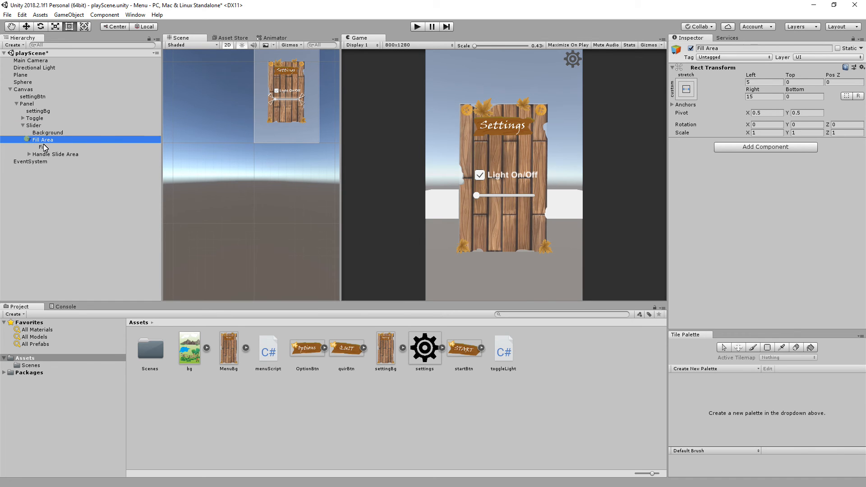
{"action": "left_click", "coordinate": [42, 147]}
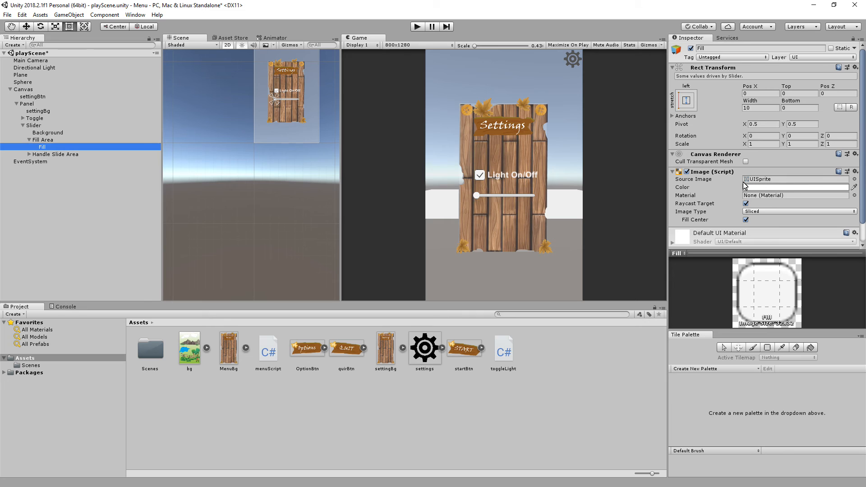
{"action": "left_click", "coordinate": [29, 139]}
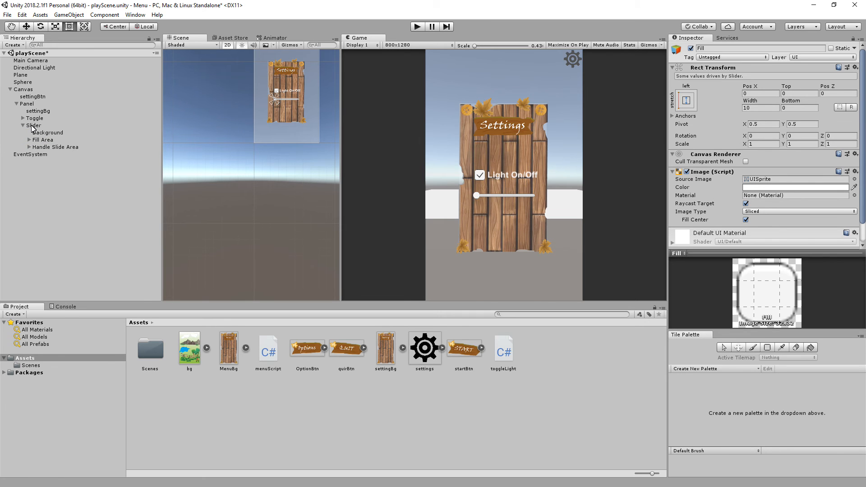
{"action": "left_click", "coordinate": [31, 126]}
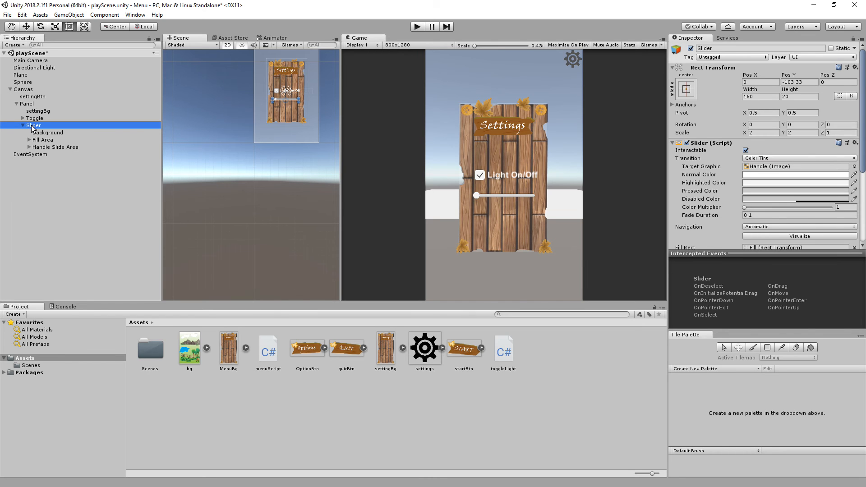
Try out higher and lower Intensity values on the Directional Light, such as 1.98 and 0.25, and restore the intensity to 1.
{"action": "left_click", "coordinate": [38, 68]}
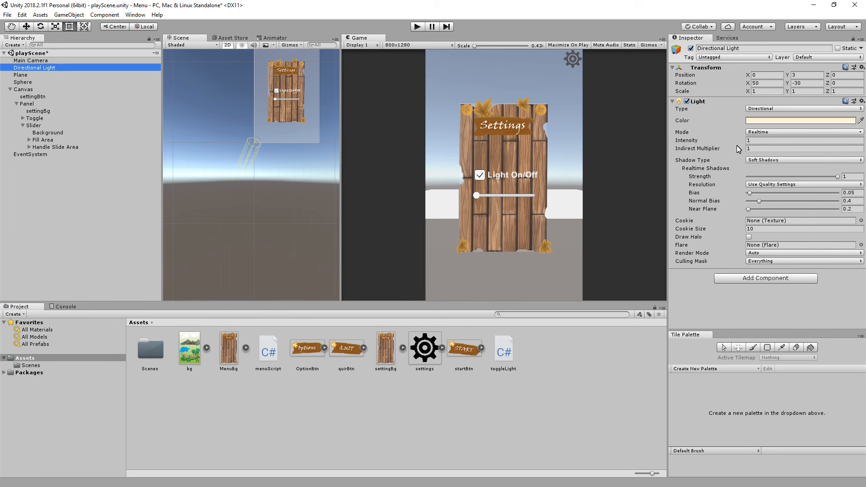
{"action": "mouse_move", "coordinate": [719, 141]}
{"action": "left_mouse_down"}
{"action": "mouse_move", "coordinate": [765, 144]}
{"action": "mouse_move", "coordinate": [715, 142]}
{"action": "left_mouse_up"}
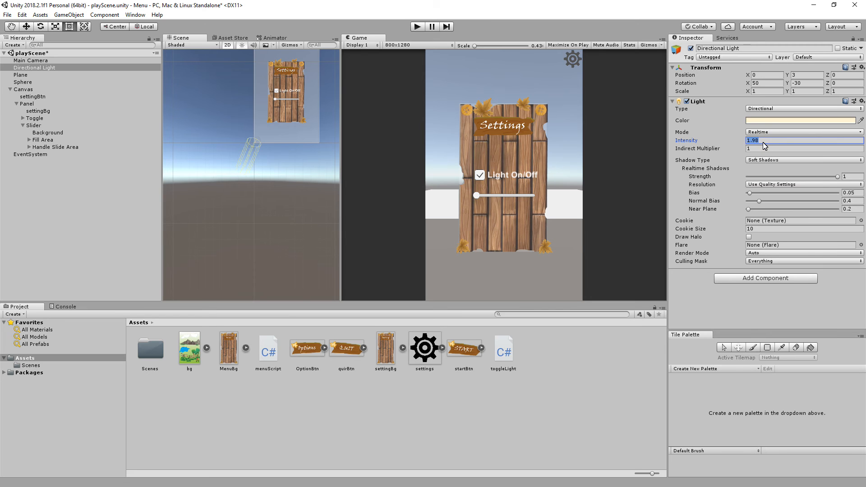
{"action": "type", "text": "1"}
{"action": "left_click_drag", "start_coordinate": [733, 140], "coordinate": [728, 142]}
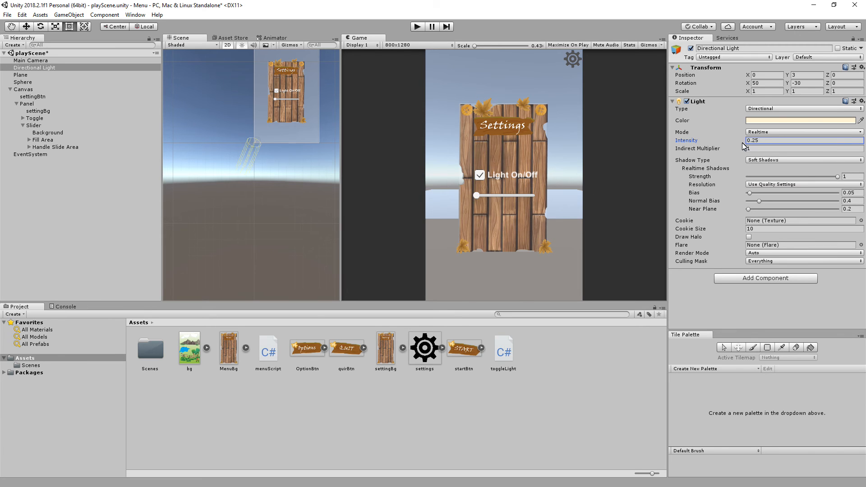
{"action": "mouse_move", "coordinate": [746, 144]}
{"action": "left_mouse_down"}
{"action": "mouse_move", "coordinate": [740, 140]}
{"action": "mouse_move", "coordinate": [748, 140]}
{"action": "left_mouse_up"}
{"action": "left_click", "coordinate": [766, 142]}
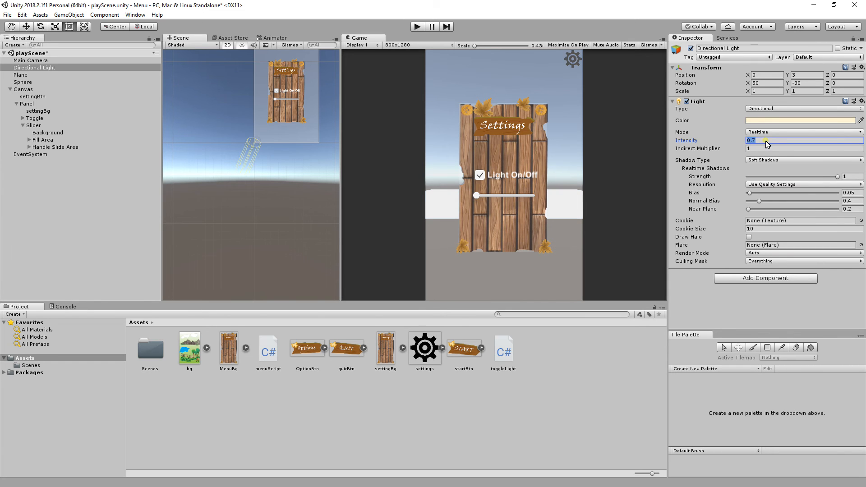
{"action": "type", "text": "1"}
Create a new C# script named lightInt in the Assets folder.
{"action": "left_click", "coordinate": [32, 126]}
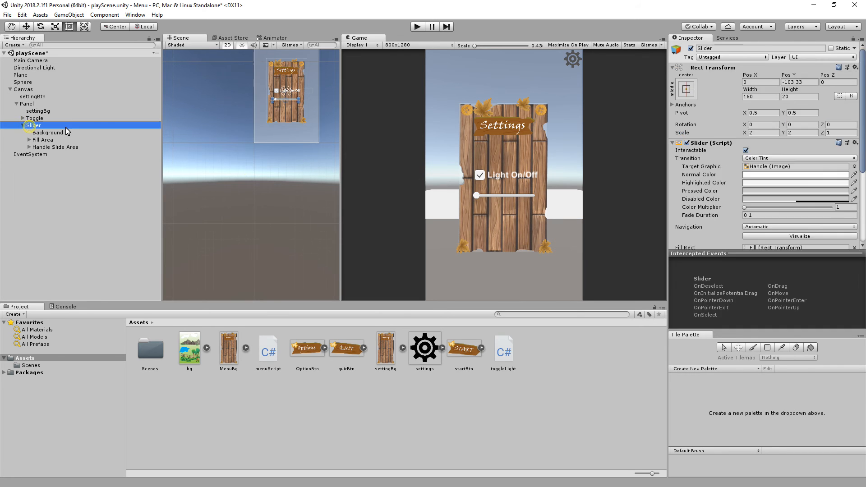
{"action": "left_click", "coordinate": [40, 15]}
{"action": "mouse_move", "coordinate": [90, 28]}
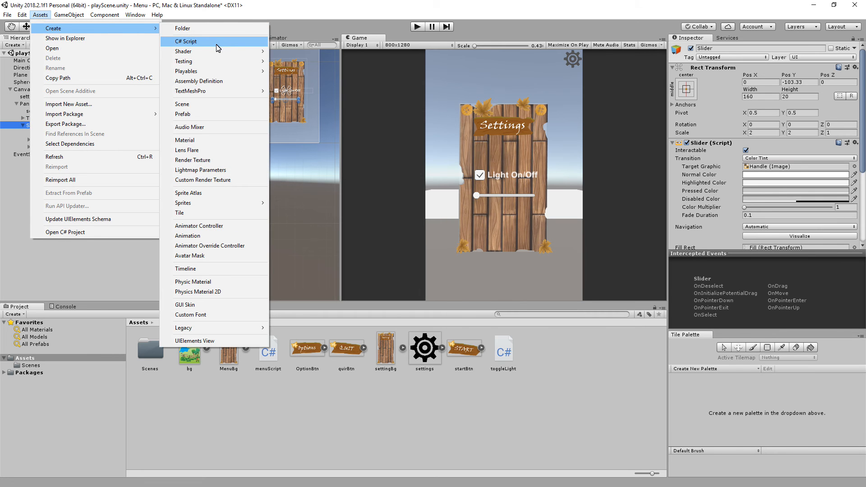
{"action": "left_click", "coordinate": [218, 43]}
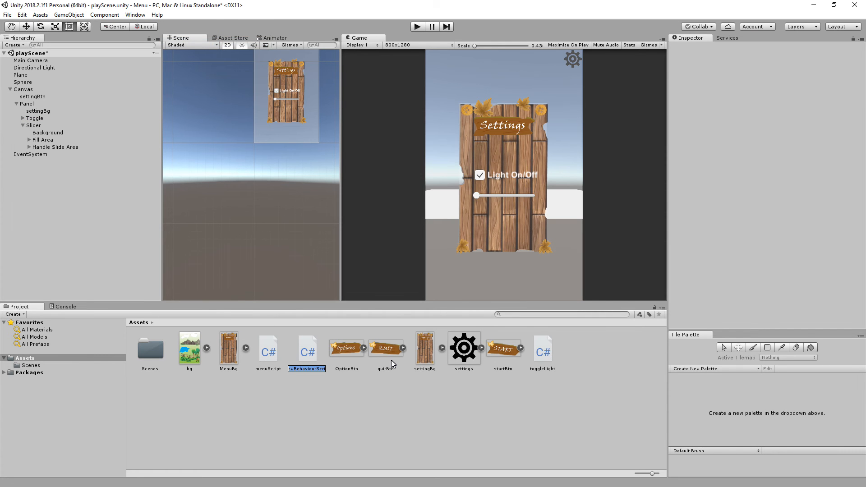
{"action": "type", "text": "lightInt"}
{"action": "key", "text": "Return"}
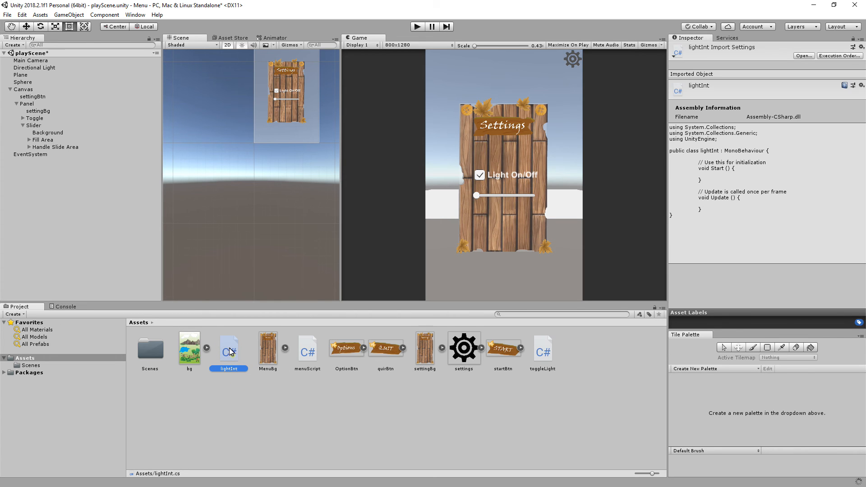
Attach the lightInt script to the Slider and open it in Visual Studio Code.
{"action": "left_click_drag", "start_coordinate": [193, 309], "coordinate": [33, 126]}
{"action": "scroll", "coordinate": [765, 248], "scroll_direction": "down", "scroll_amount": 10}
{"action": "scroll", "coordinate": [758, 243], "scroll_direction": "down", "scroll_amount": 2}
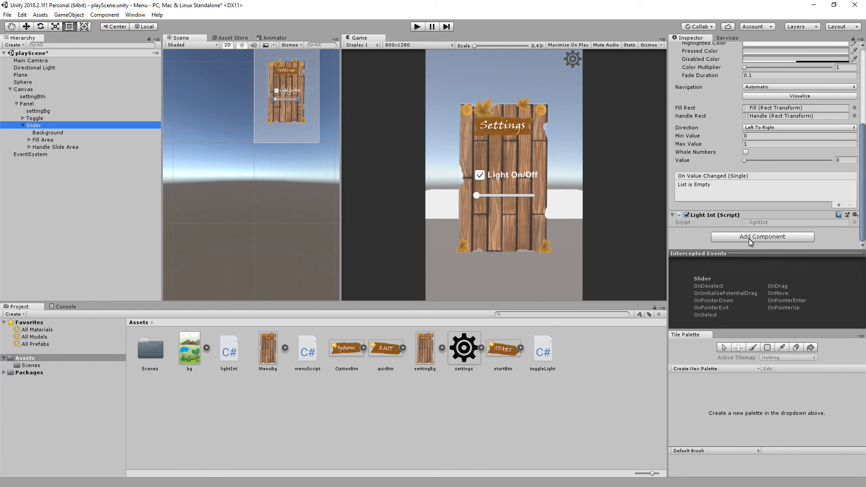
{"action": "left_click", "coordinate": [771, 222]}
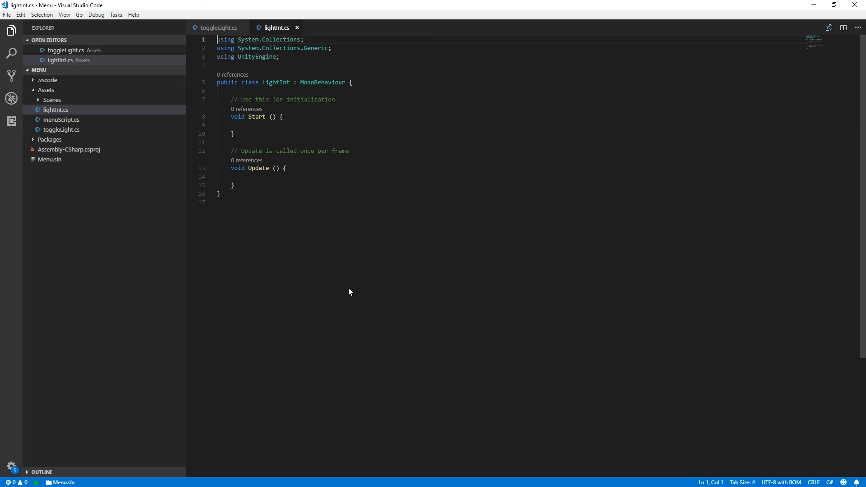
Add the directive using UnityEngine.UI; below the using UnityEngine line in the lightInt script.
{"action": "left_click", "coordinate": [293, 57]}
{"action": "key", "text": "Return"}
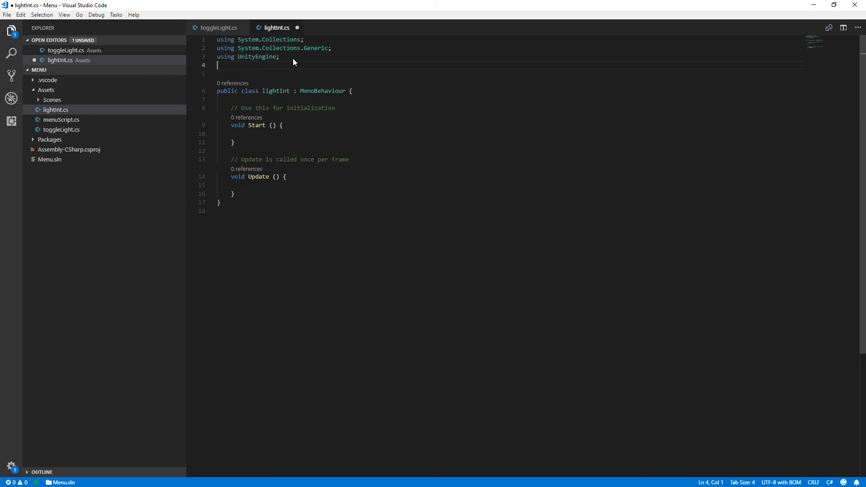
{"action": "type", "text": "using uni"}
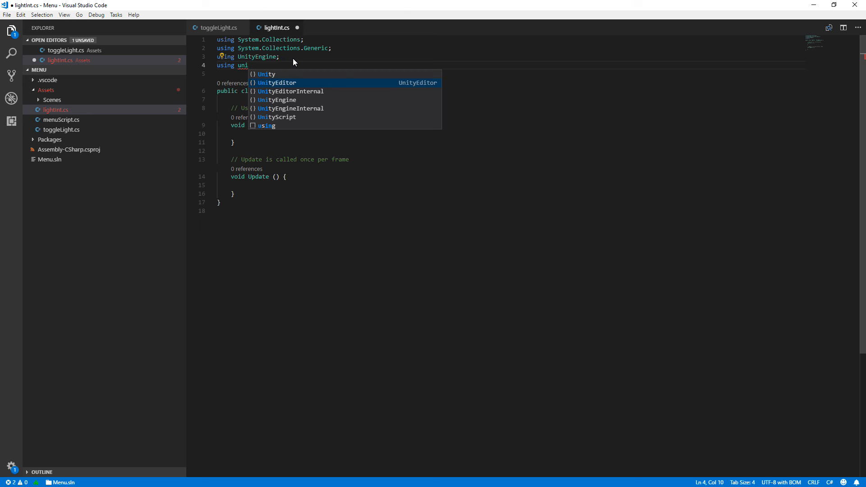
{"action": "key", "text": "Down"}
{"action": "key", "text": "Down"}
{"action": "key", "text": "Down"}
{"action": "key", "text": "Down"}
{"action": "key", "text": "Down"}
{"action": "left_click", "coordinate": [281, 101]}
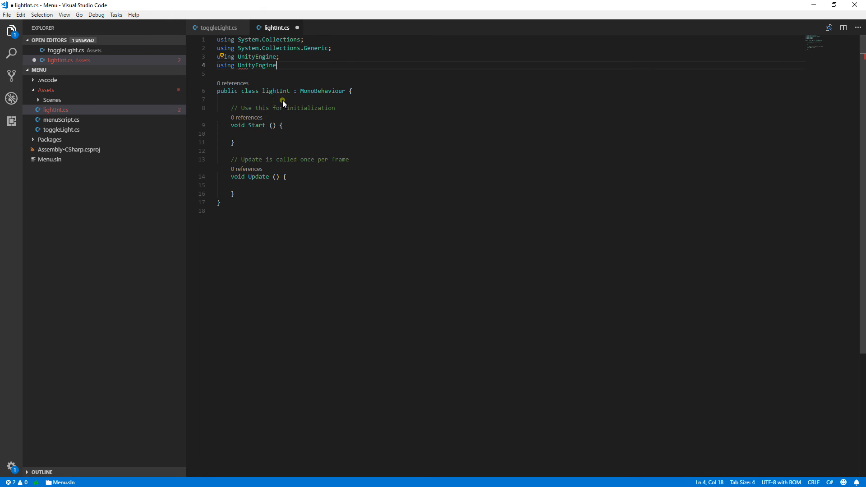
{"action": "type", "text": "."}
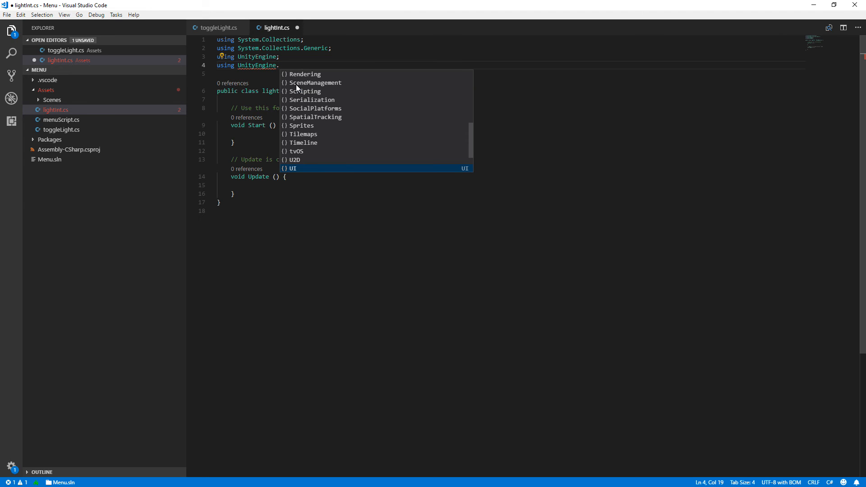
{"action": "type", "text": "U"}
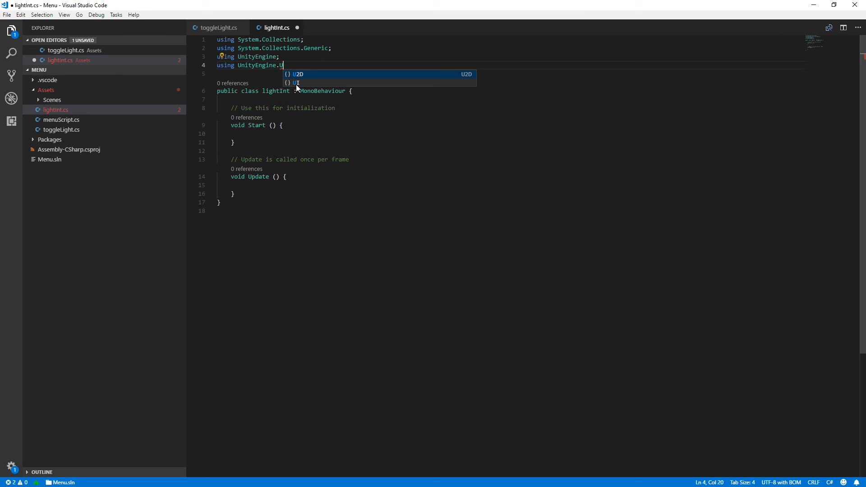
{"action": "left_click", "coordinate": [296, 83]}
{"action": "type", "text": ";"}
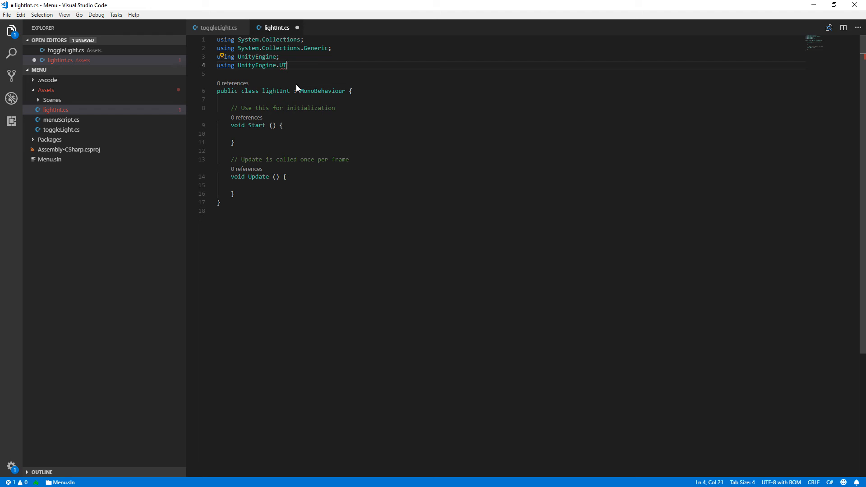
Declare the field public Light light_ints; at the start of the lightInt class body, set off by a blank line.
{"action": "left_click", "coordinate": [373, 92]}
{"action": "key", "text": "Return"}
{"action": "key", "text": "Return"}
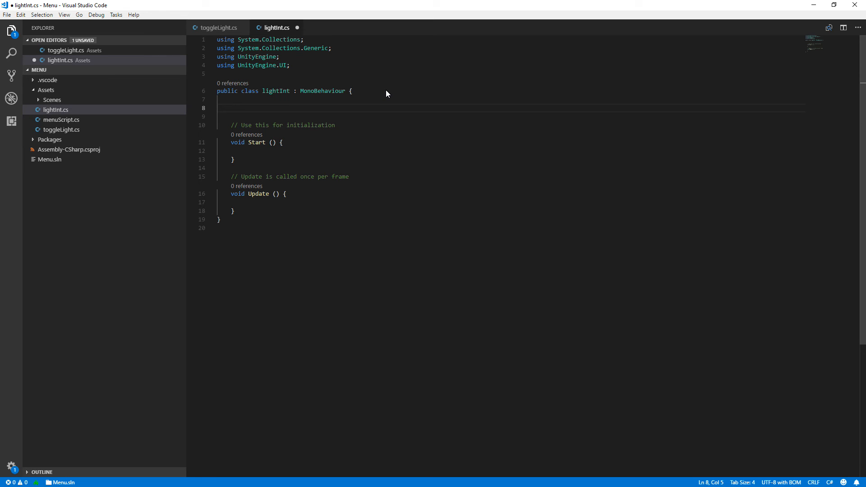
{"action": "type", "text": "p"}
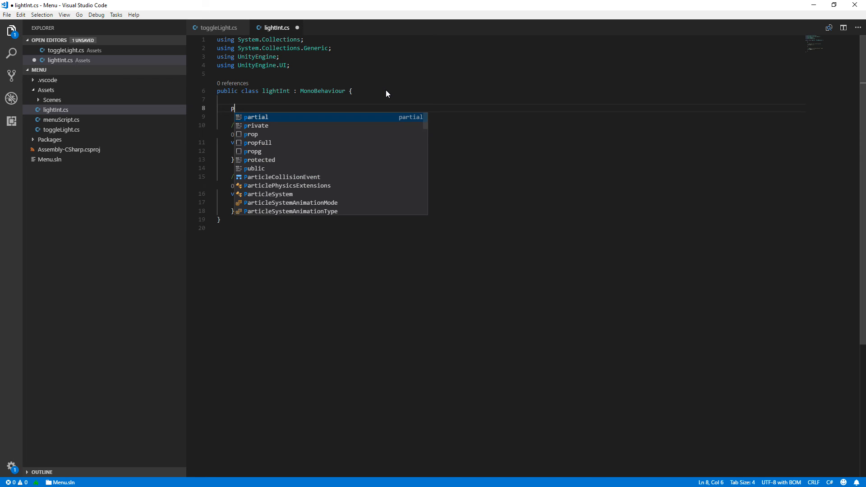
{"action": "type", "text": "ublic "}
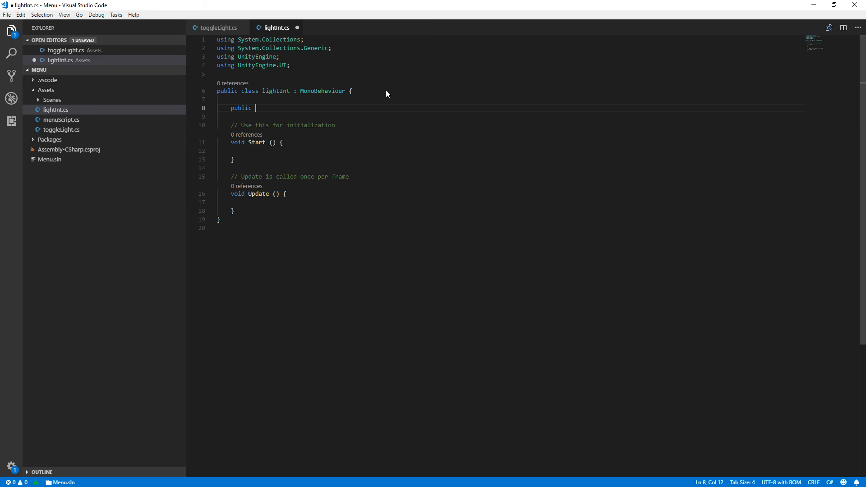
{"action": "type", "text": "Lig"}
{"action": "key", "text": "Return"}
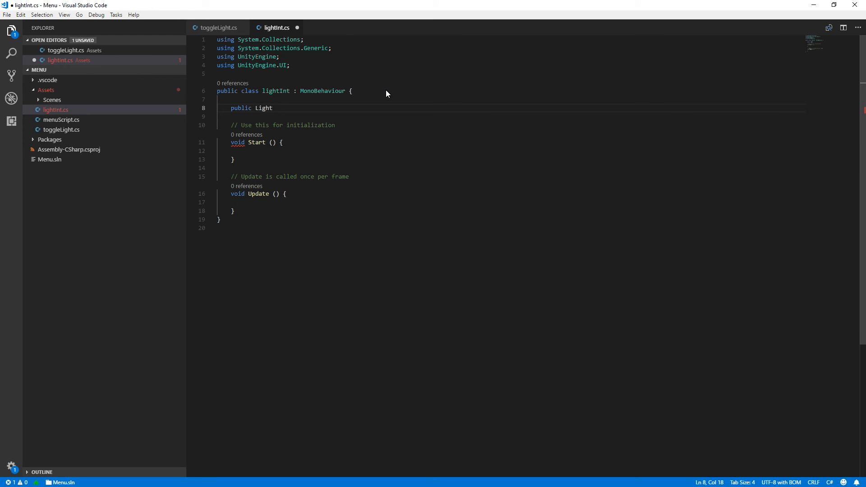
{"action": "type", "text": "lightt"}
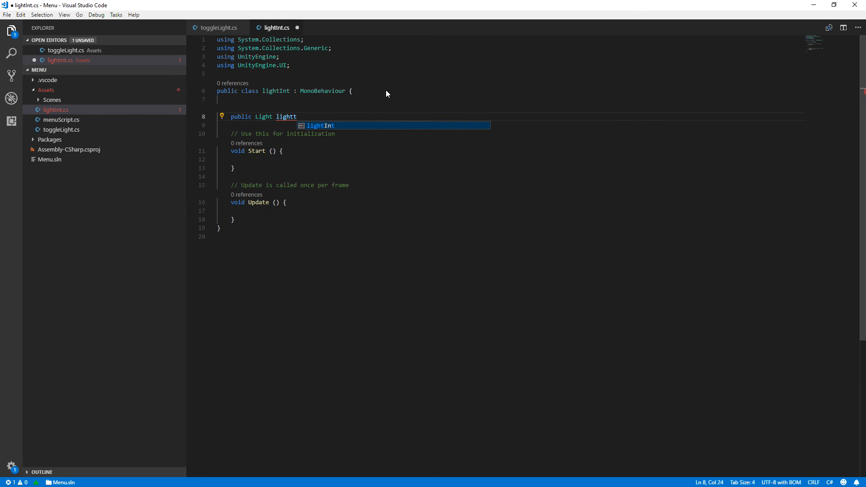
{"action": "key", "text": "BackSpace"}
{"action": "key", "text": "BackSpace"}
{"action": "type", "text": "light_"}
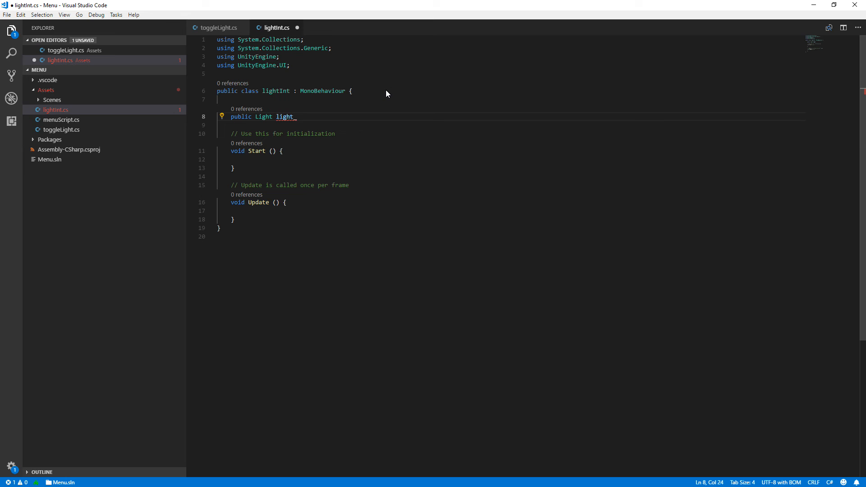
{"action": "type", "text": "ints;"}
Declare the field Slider light_Slader; on a new line directly below the light_ints declaration.
{"action": "key", "text": "Return"}
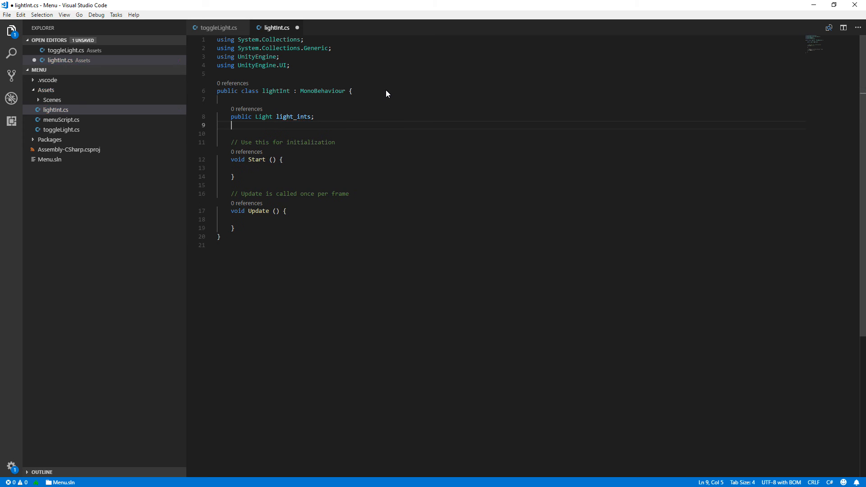
{"action": "type", "text": "Slider"}
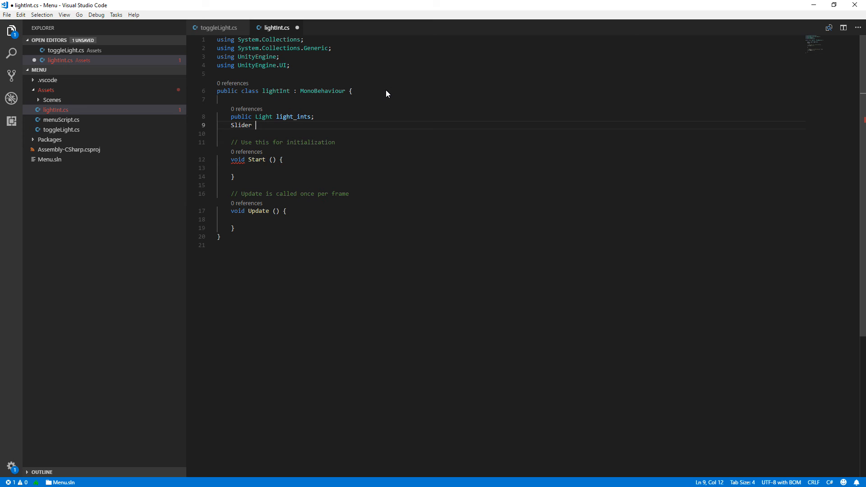
{"action": "type", "text": " light"}
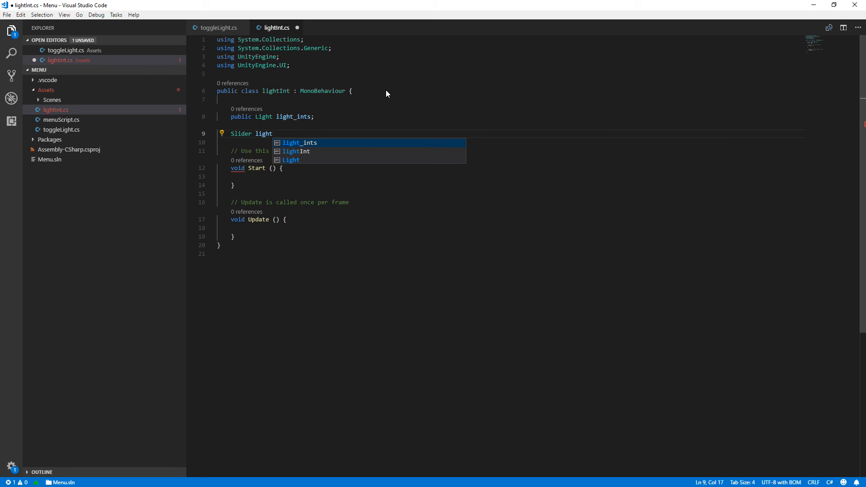
{"action": "type", "text": "_"}
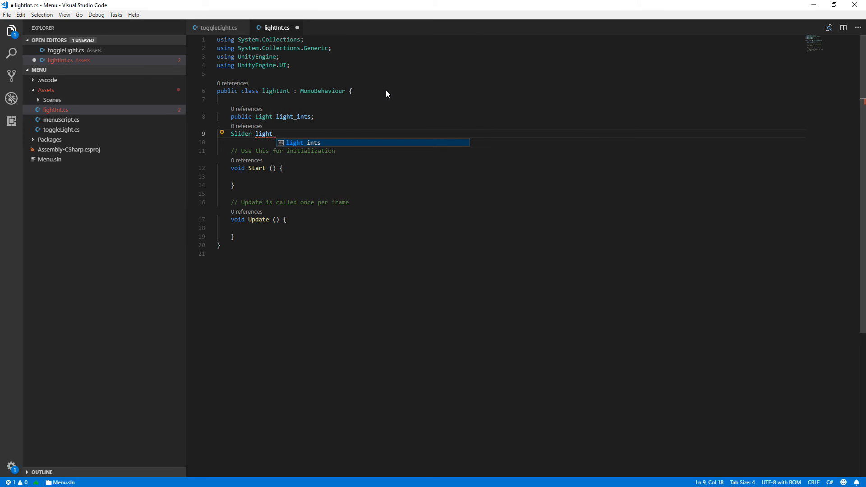
{"action": "type", "text": "Slader;"}
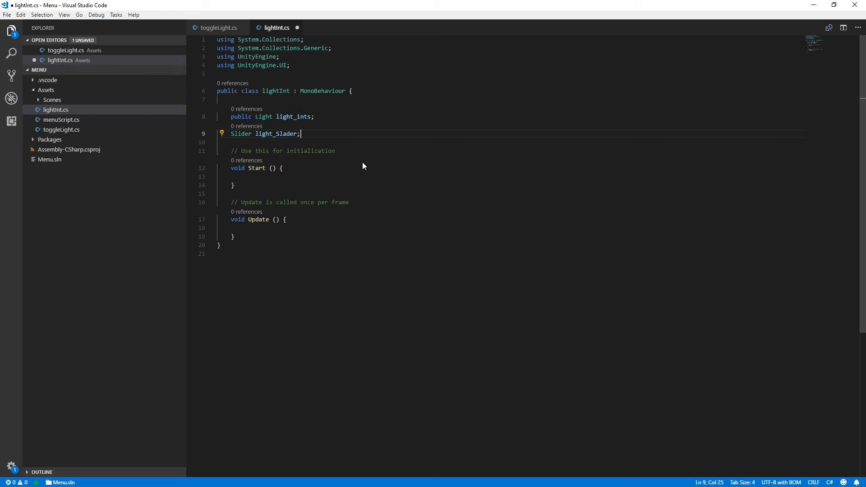
Begin a statement inside the Start method with a reference to the light_Slader field.
{"action": "left_click", "coordinate": [318, 175]}
{"action": "type", "text": "lig"}
{"action": "key", "text": "Down"}
{"action": "key", "text": "Down"}
{"action": "key", "text": "Return"}
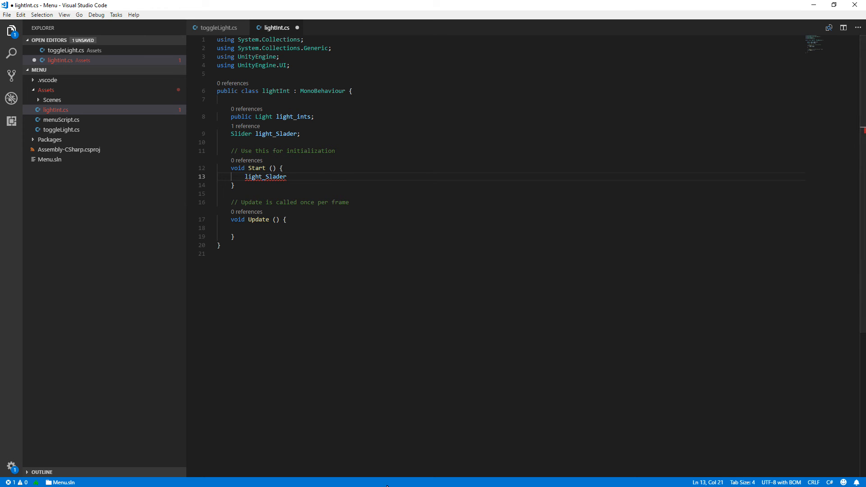
{"action": "left_click", "coordinate": [330, 180]}
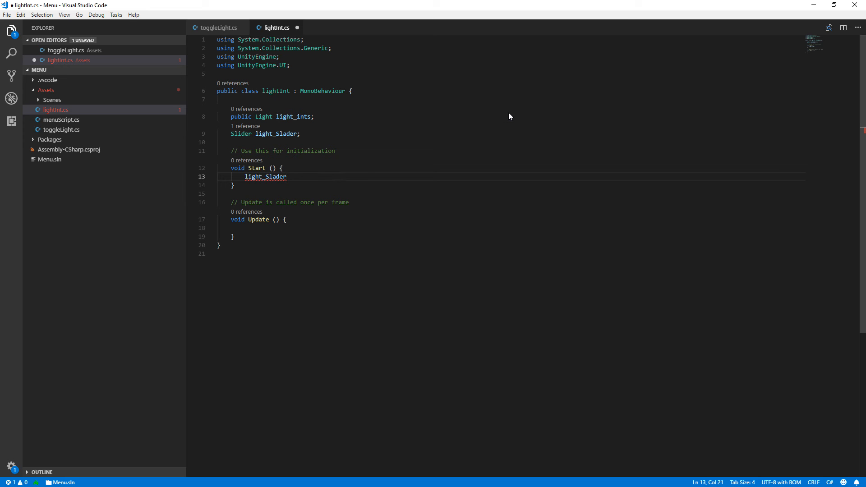
{"action": "left_click", "coordinate": [813, 5]}
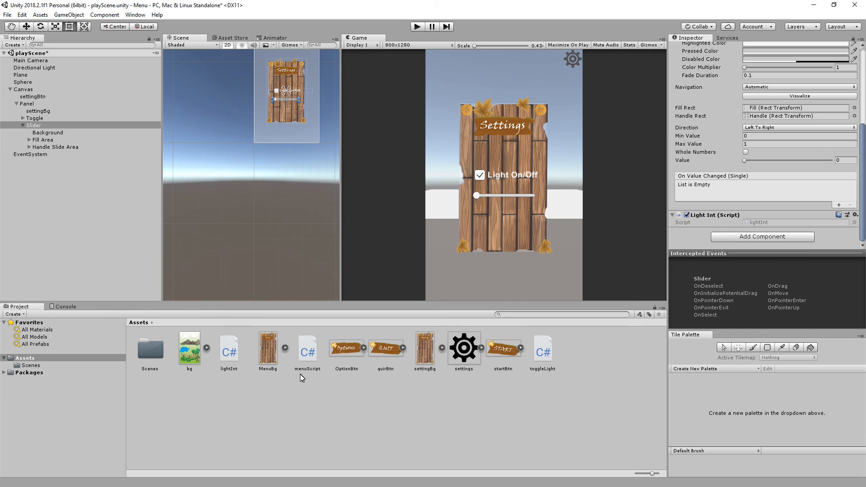
{"action": "left_click", "coordinate": [812, 5]}
{"action": "mouse_move", "coordinate": [338, 486]}
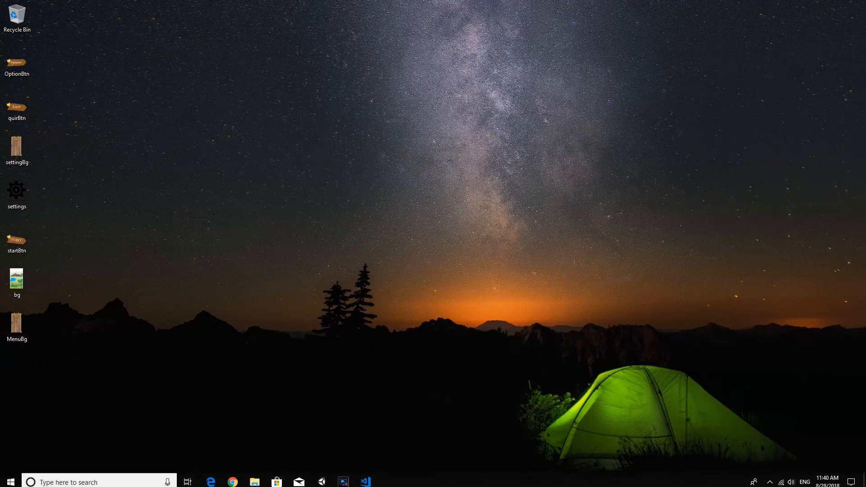
{"action": "left_click", "coordinate": [370, 480]}
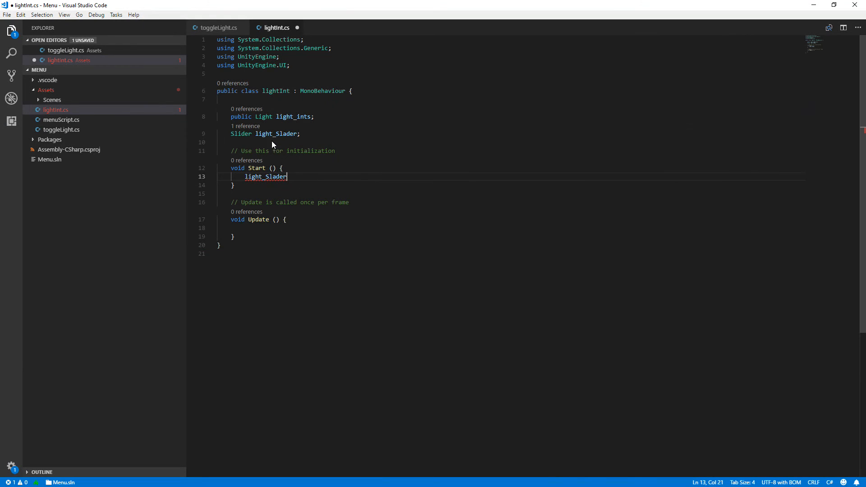
Correct the slider variable's spelling to light_Slider in both its declaration and the Start method.
{"action": "left_click", "coordinate": [289, 134]}
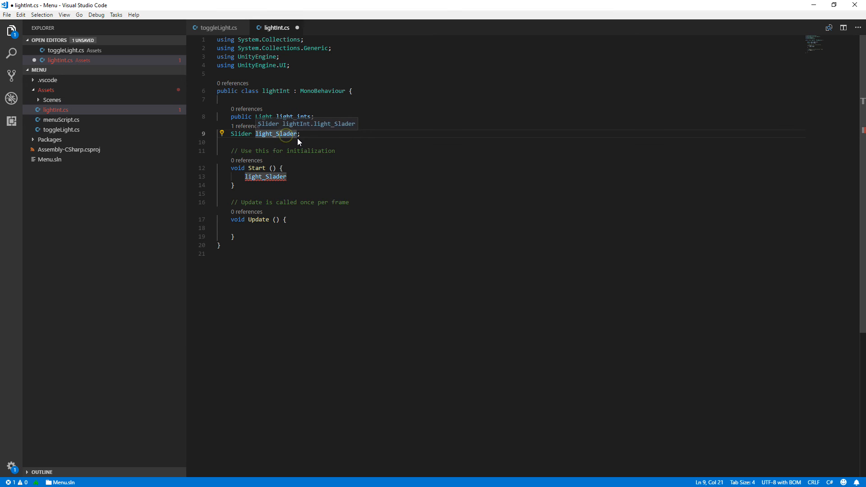
{"action": "key", "text": "BackSpace"}
{"action": "type", "text": "i"}
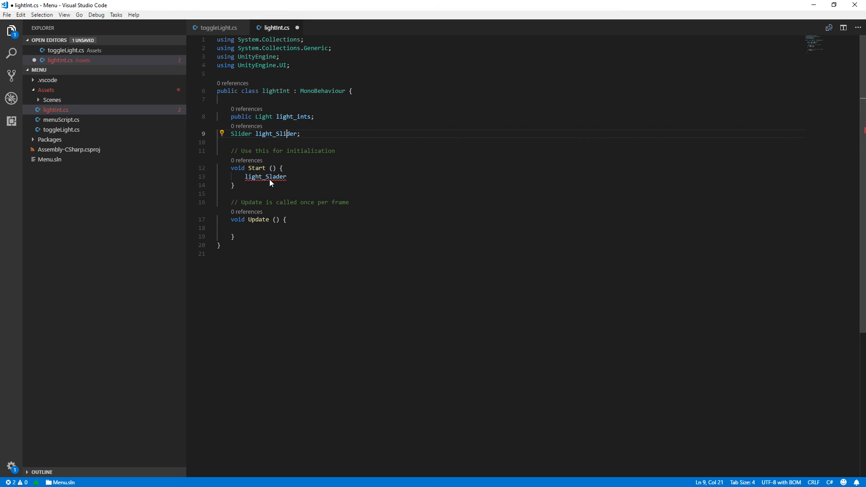
{"action": "left_click", "coordinate": [277, 176]}
{"action": "type", "text": "i"}
Complete the Start statement as light_Slider = GetComponent<Slider>(); and open a new line below it.
{"action": "left_click", "coordinate": [302, 179]}
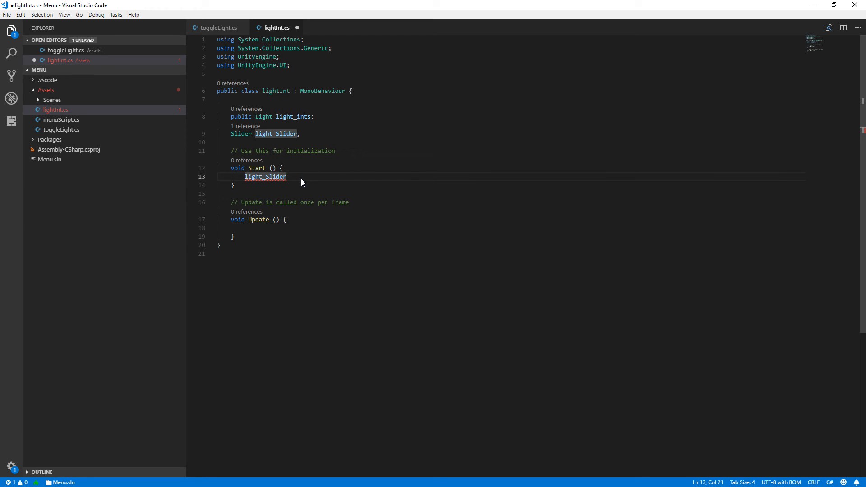
{"action": "type", "text": "="}
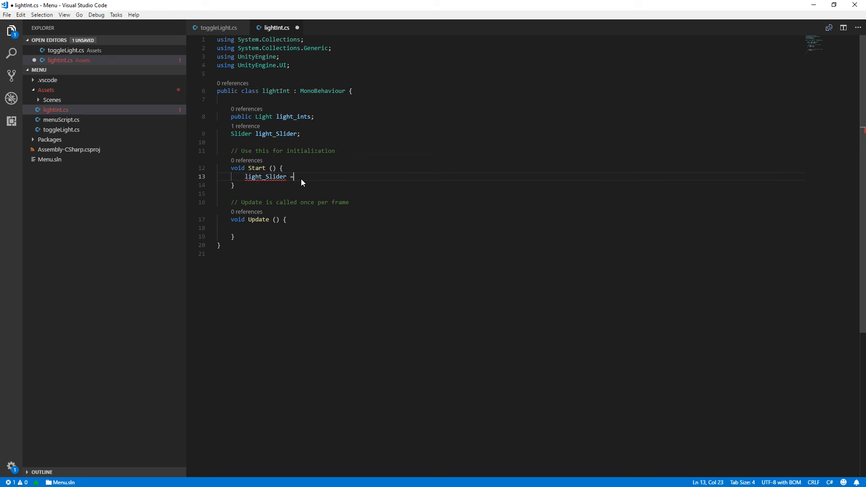
{"action": "type", "text": " Ge"}
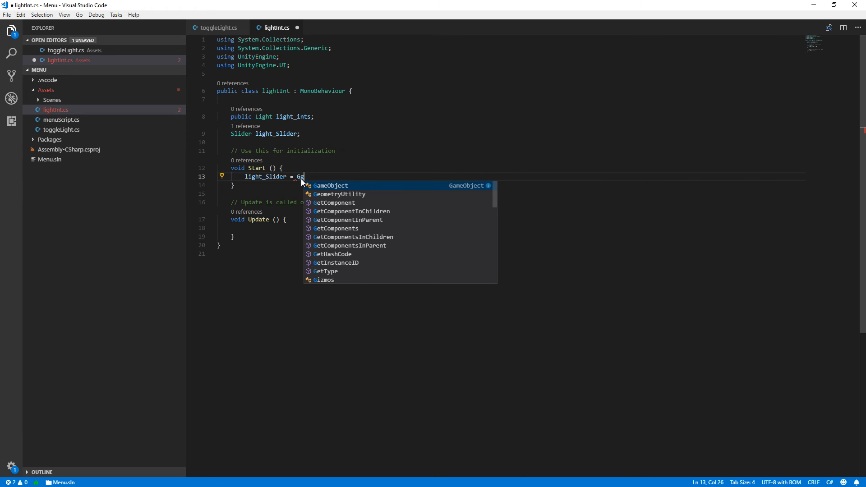
{"action": "type", "text": "get"}
{"action": "key", "text": "BackSpace"}
{"action": "key", "text": "BackSpace"}
{"action": "type", "text": "et"}
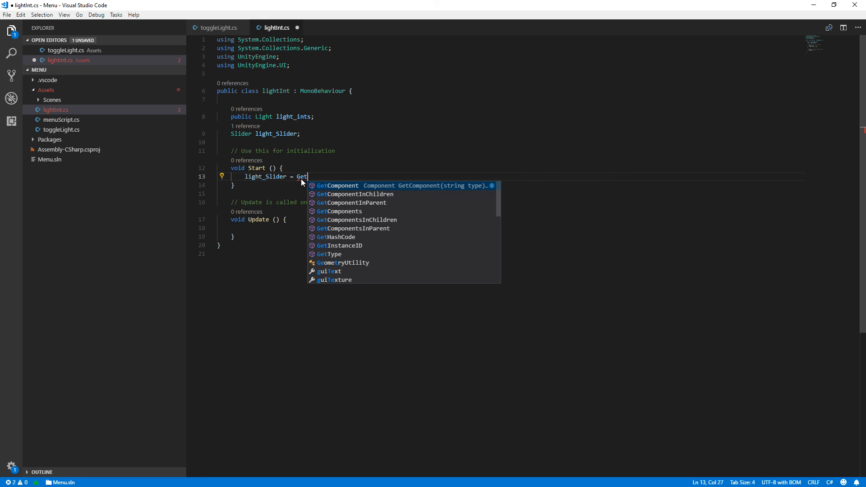
{"action": "type", "text": "Component<"}
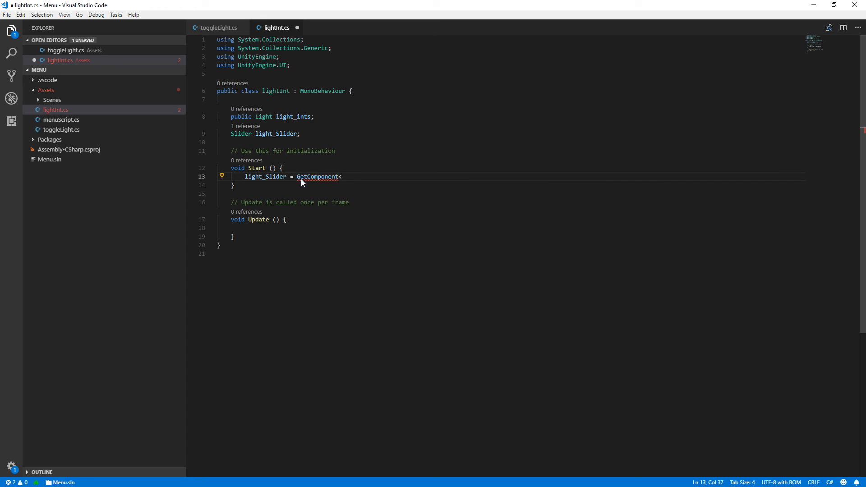
{"action": "type", "text": "Slider"}
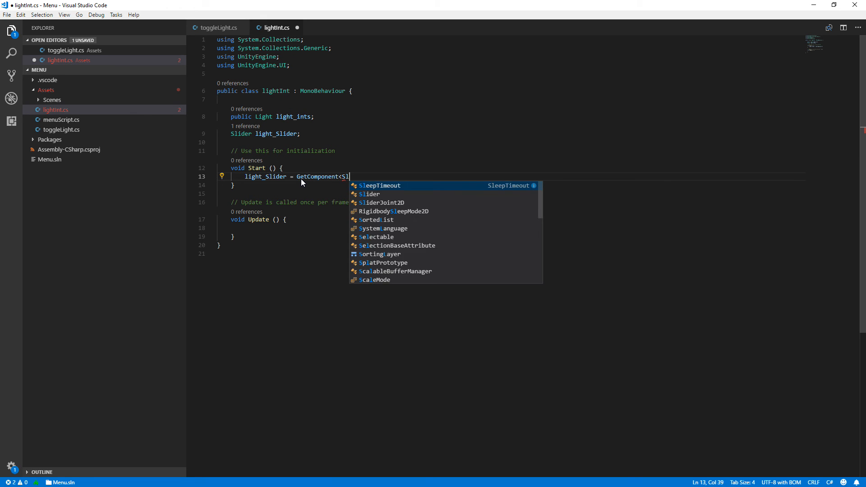
{"action": "type", "text": ">()"}
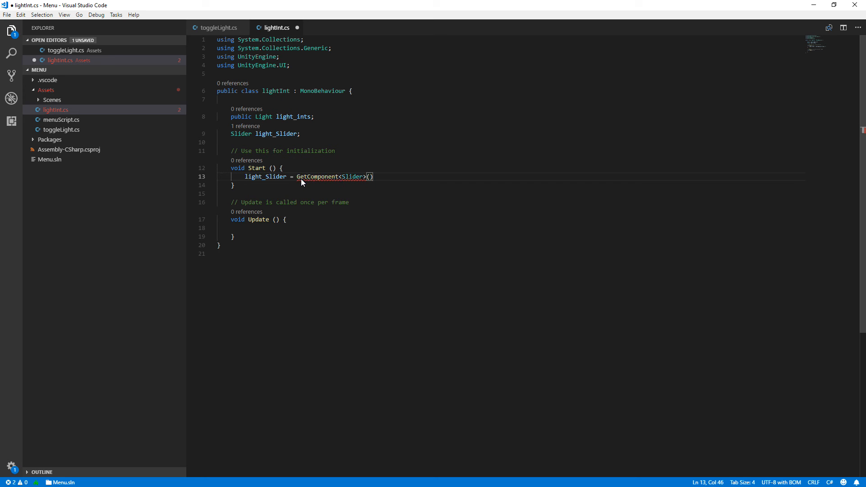
{"action": "type", "text": ";"}
{"action": "key", "text": "Return"}
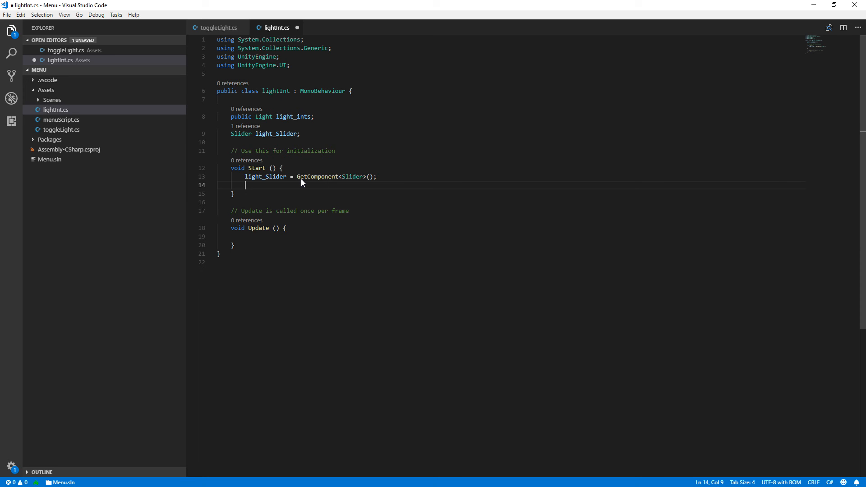
On the empty line in the Start method, begin a statement with light_Slider.onValueChanged.
{"action": "type", "text": "lig"}
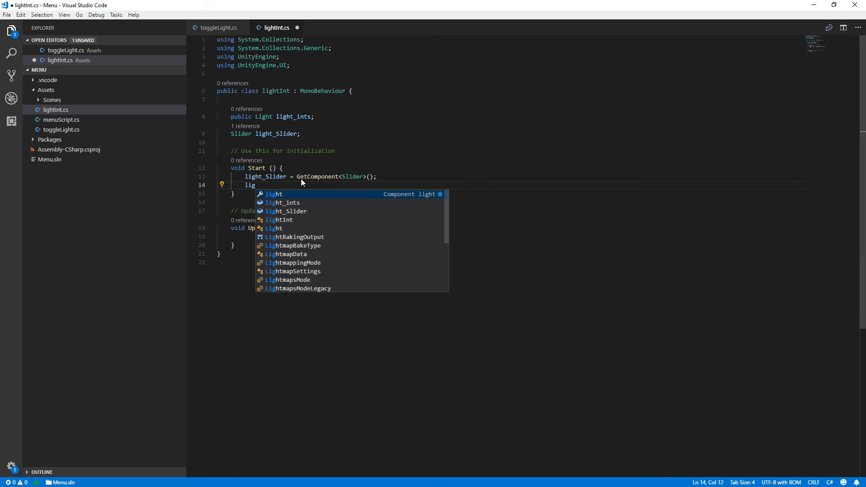
{"action": "key", "text": "Down"}
{"action": "key", "text": "Down"}
{"action": "key", "text": "Return"}
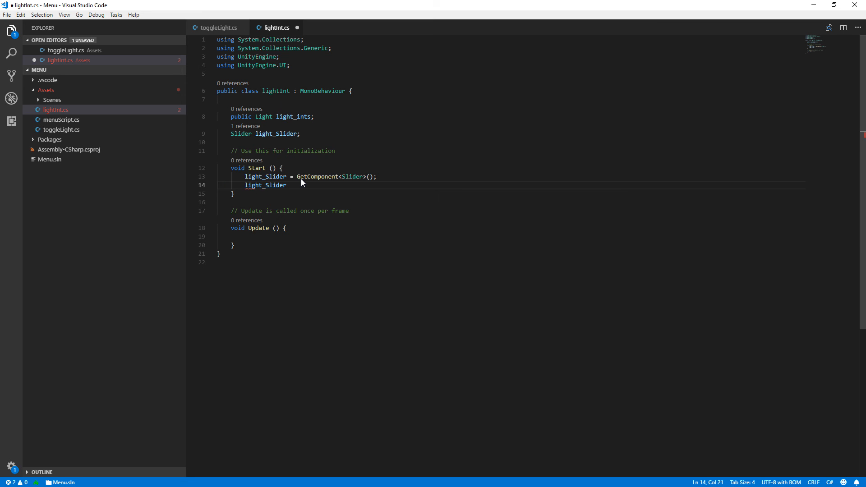
{"action": "type", "text": "."}
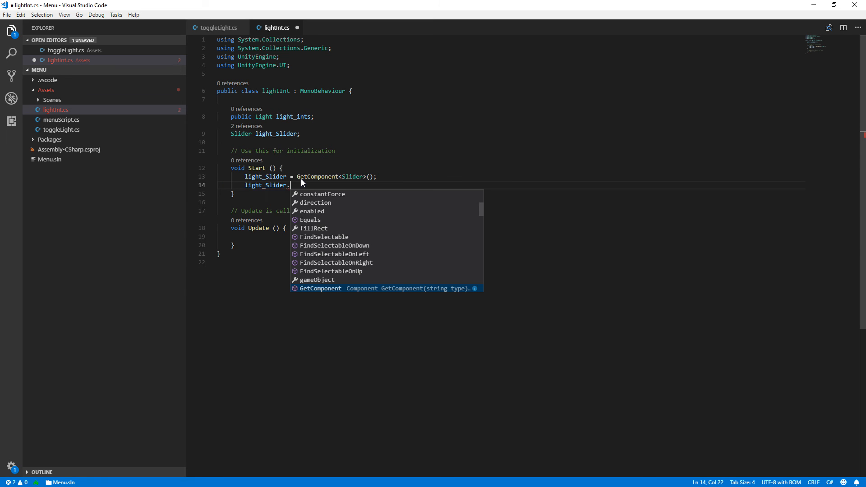
{"action": "type", "text": "onValueChanged"}
{"action": "key", "text": "Return"}
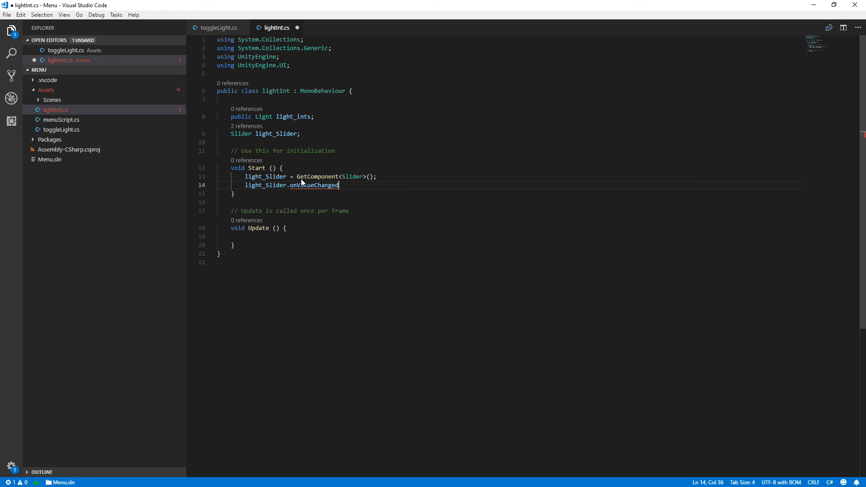
Append .AddListener with a delegate argument to the onValueChanged reference and open the delegate's braces into a multi-line block.
{"action": "type", "text": ".AddListener"}
{"action": "key", "text": "Return"}
{"action": "type", "text": "()"}
{"action": "key", "text": "Left"}
{"action": "type", "text": "dele"}
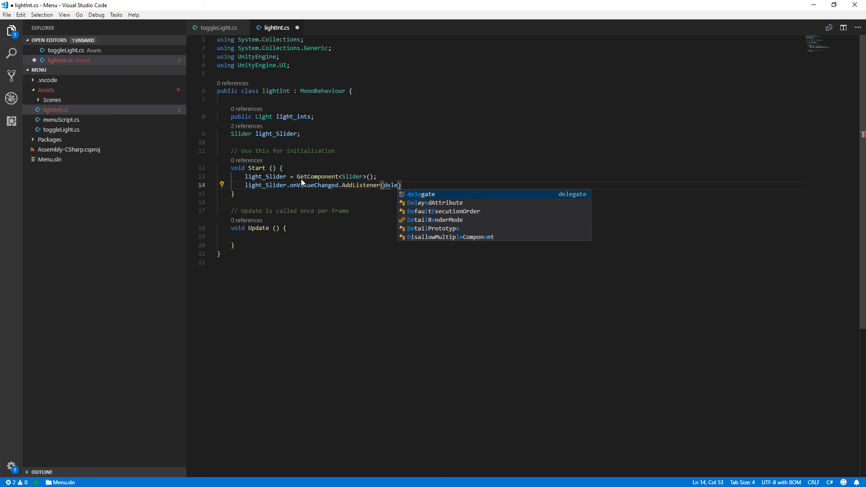
{"action": "key", "text": "Return"}
{"action": "type", "text": "{"}
{"action": "key", "text": "Return"}
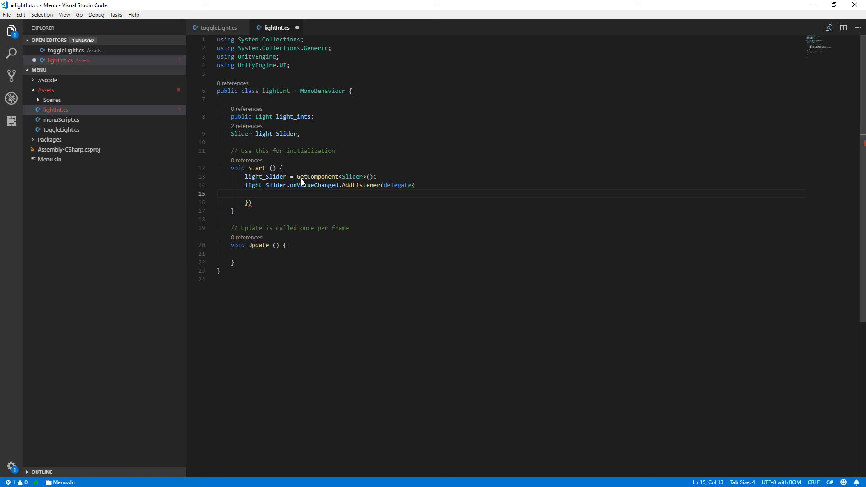
Call sliderValueChanged(); inside the delegate block and end the AddListener statement with a semicolon.
{"action": "type", "text": "sli"}
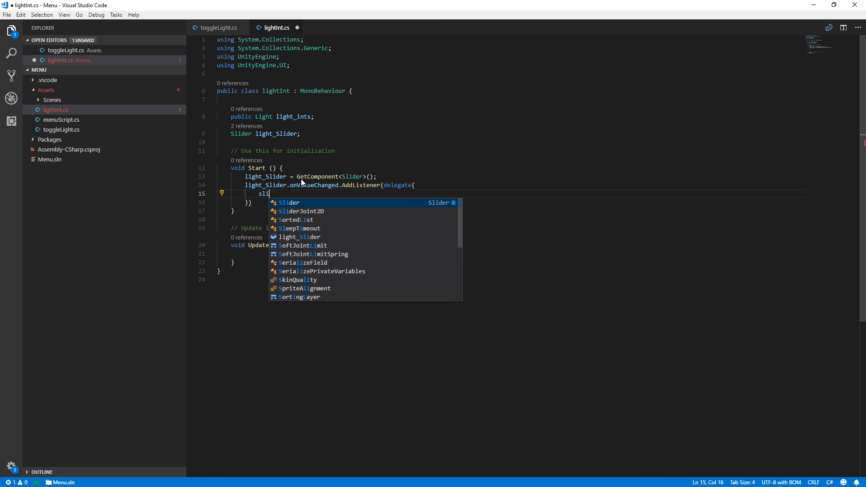
{"action": "type", "text": "der"}
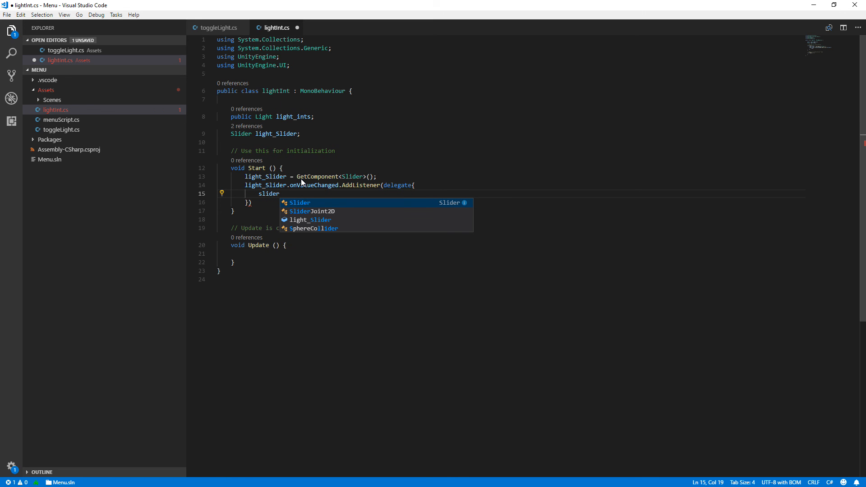
{"action": "type", "text": "ValueV"}
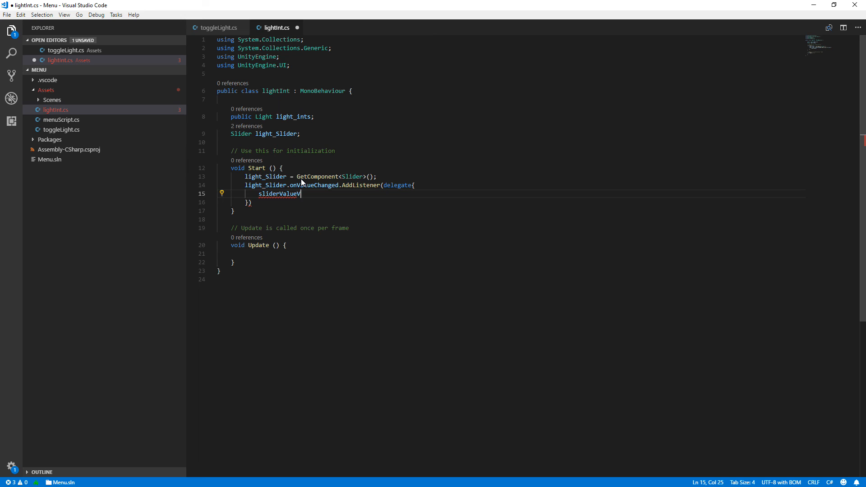
{"action": "key", "text": "BackSpace"}
{"action": "type", "text": "Changed()"}
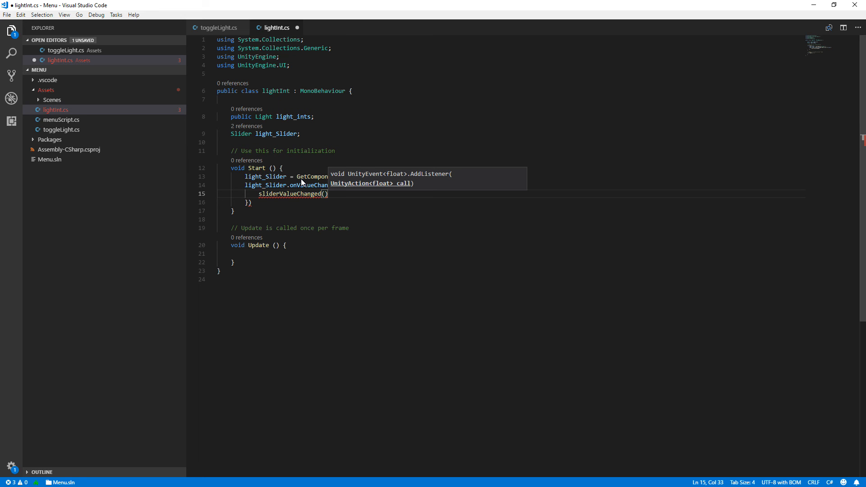
{"action": "type", "text": ";"}
{"action": "key", "text": "Down"}
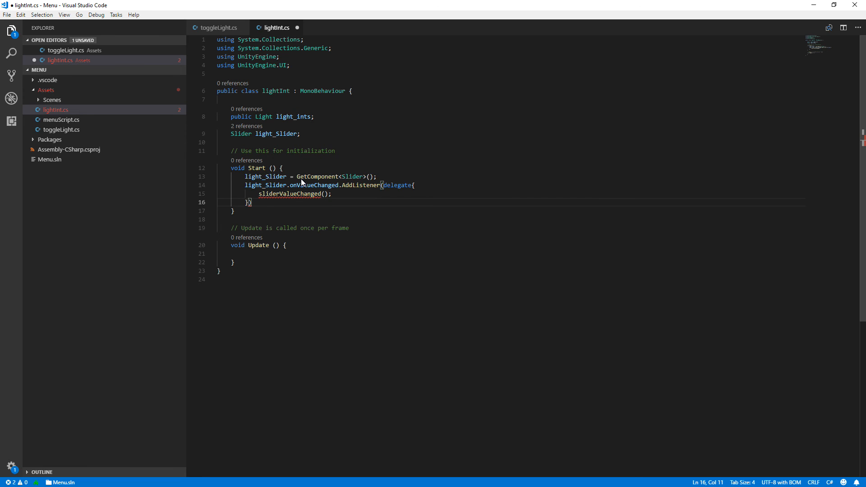
{"action": "type", "text": ";"}
Declare an empty method void sliderValueChanged(){ } between the Start and Update methods, reusing the name from the delegate call.
{"action": "key", "text": "Down"}
{"action": "key", "text": "Return"}
{"action": "key", "text": "Return"}
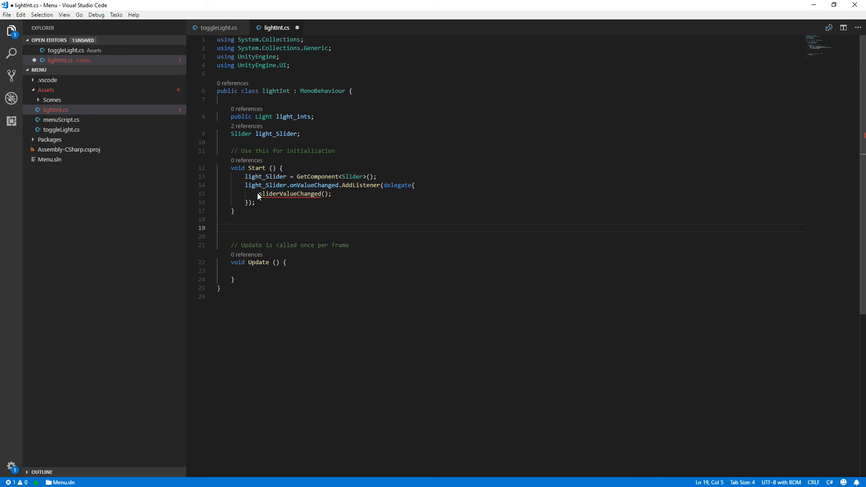
{"action": "left_click", "coordinate": [302, 196]}
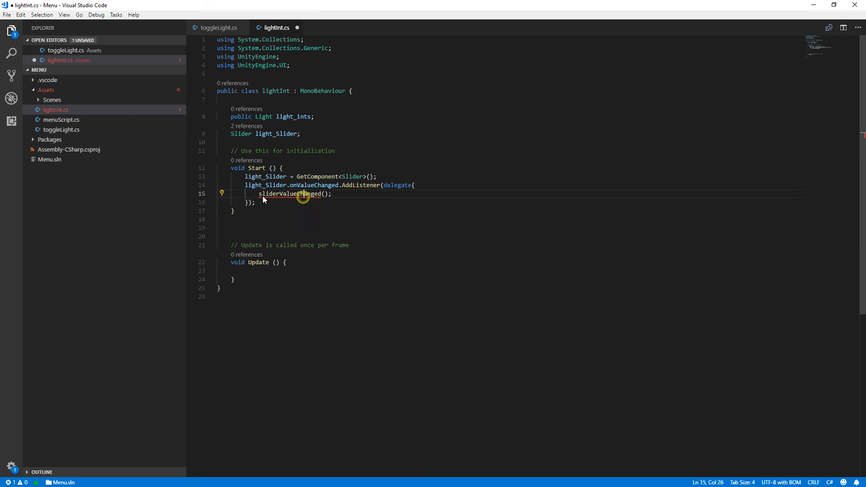
{"action": "left_click_drag", "start_coordinate": [260, 197], "coordinate": [329, 196]}
{"action": "key", "text": "ctrl+c"}
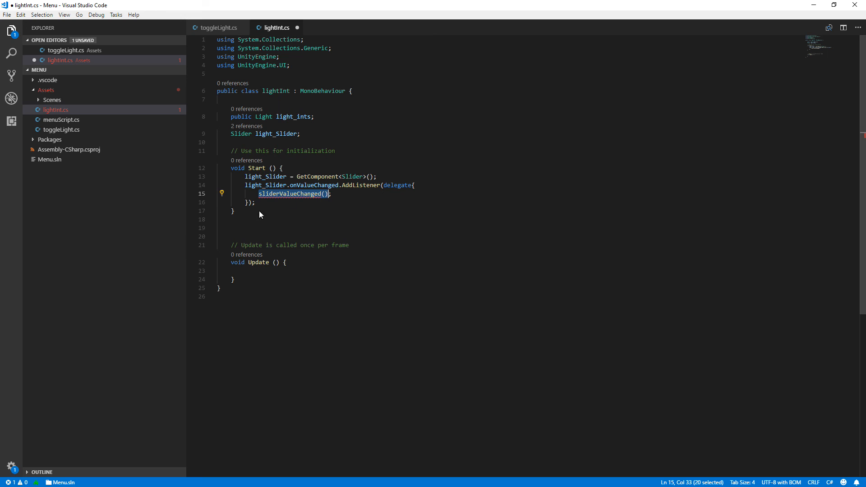
{"action": "left_click", "coordinate": [254, 221]}
{"action": "left_click", "coordinate": [255, 231]}
{"action": "key", "text": "ctrl+v"}
{"action": "left_click", "coordinate": [232, 237]}
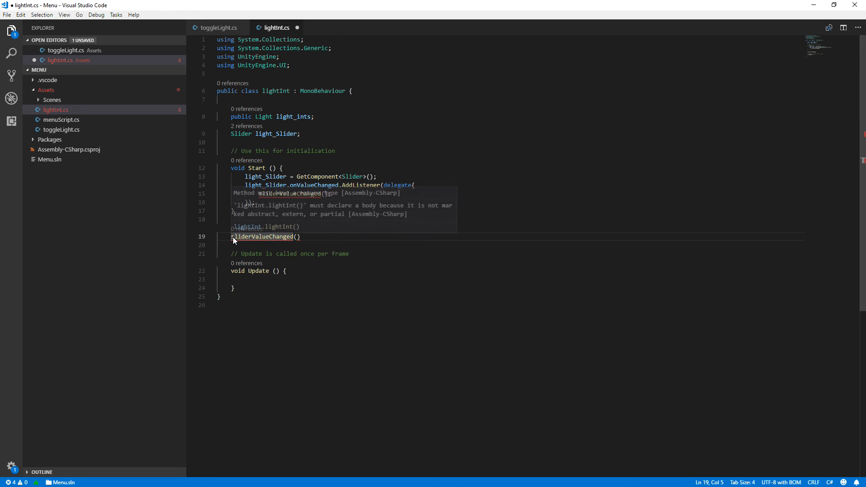
{"action": "type", "text": "void"}
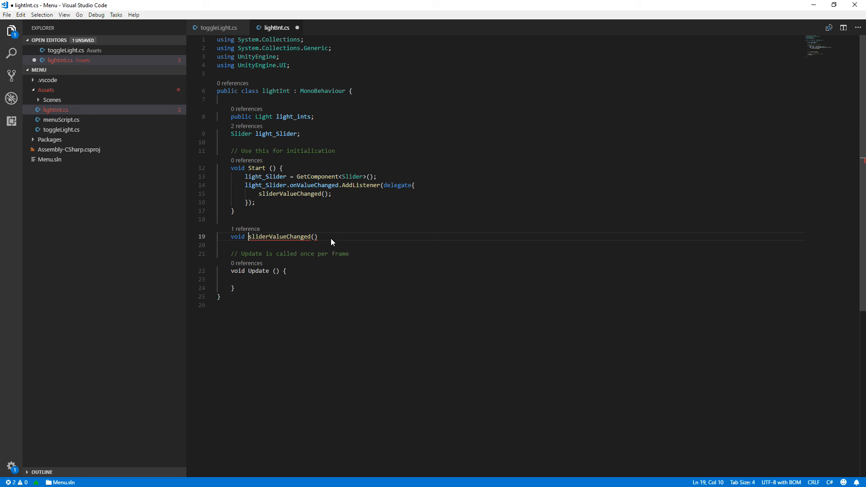
{"action": "type", "text": "{"}
{"action": "key", "text": "Return"}
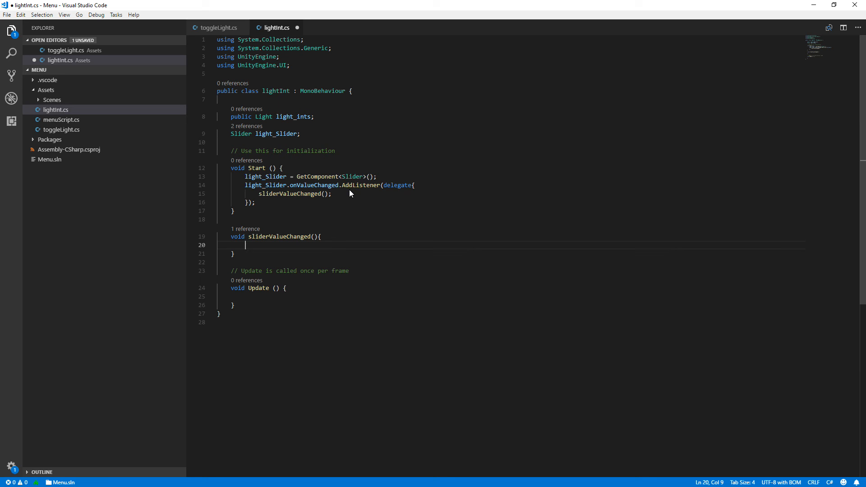
On a new line below the listener in Start, begin the assignment light_ints = light_ints.
{"action": "left_click", "coordinate": [278, 202]}
{"action": "key", "text": "Return"}
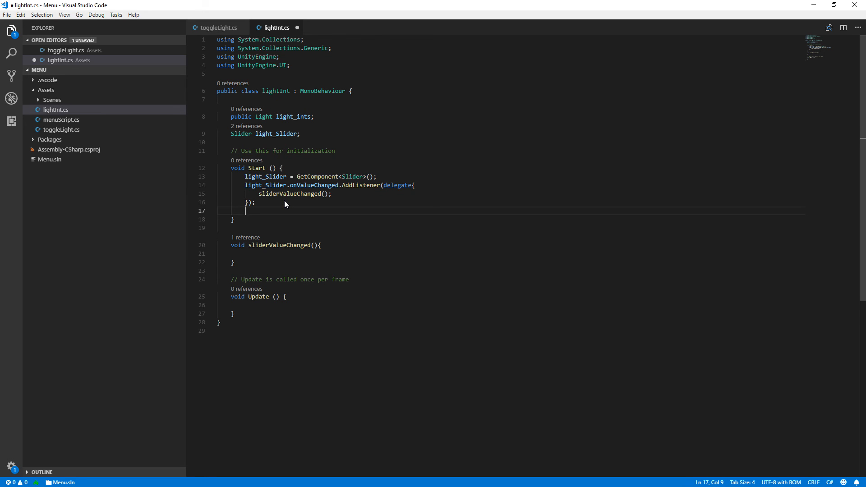
{"action": "type", "text": "light"}
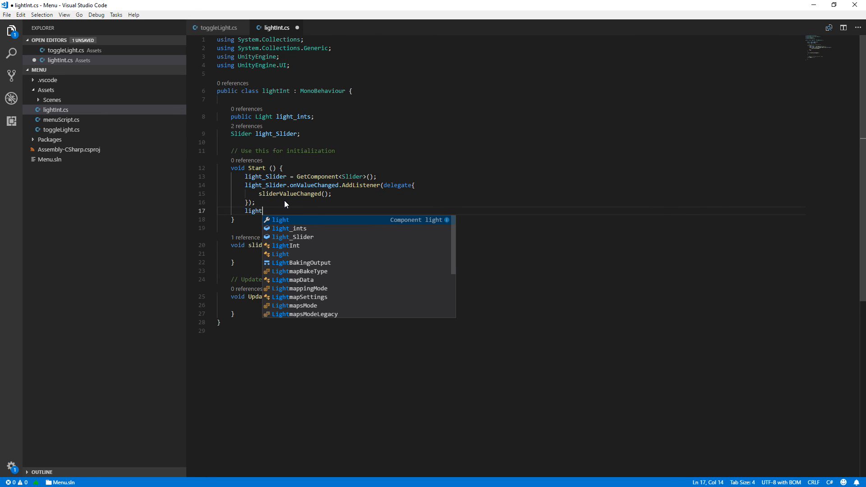
{"action": "type", "text": "_"}
{"action": "key", "text": "Tab"}
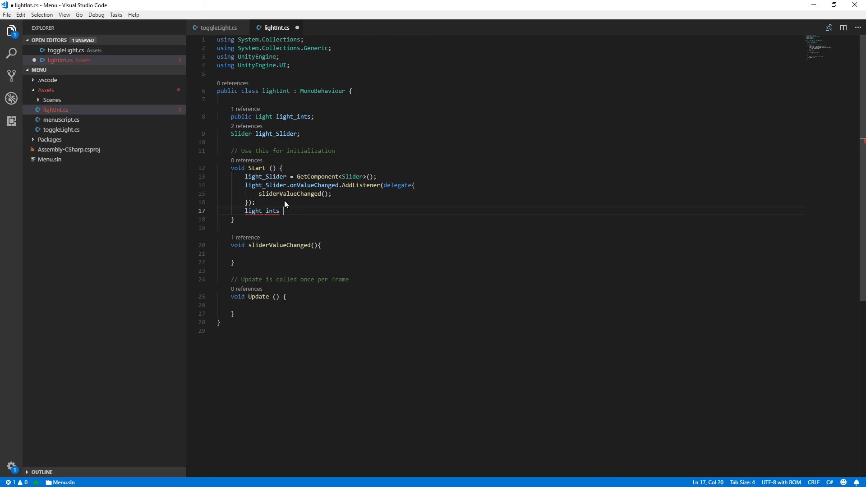
{"action": "type", "text": "= lig"}
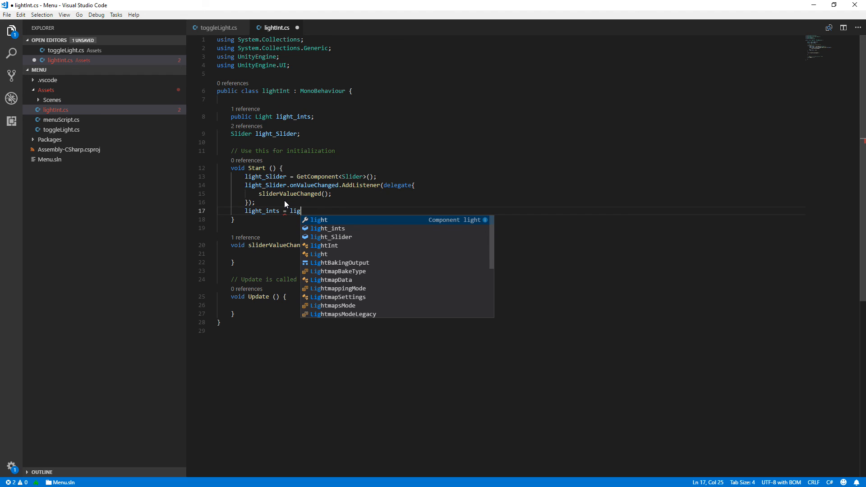
{"action": "key", "text": "Tab"}
{"action": "type", "text": "."}
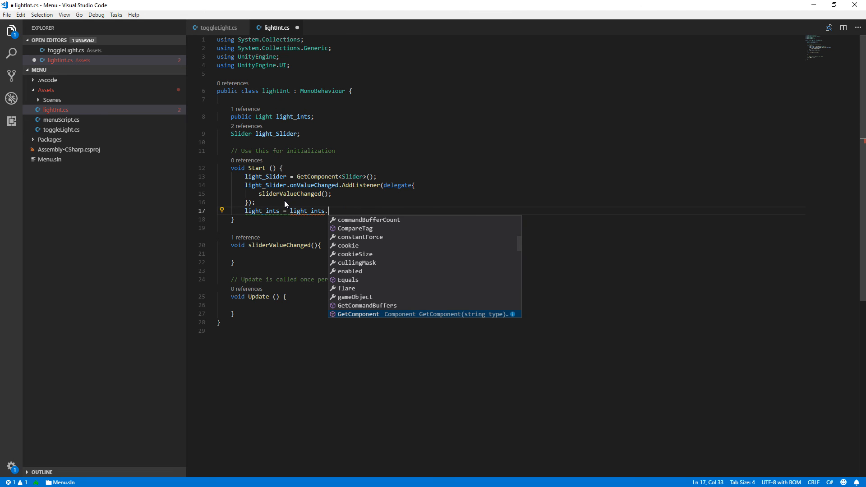
{"action": "type", "text": "Get"}
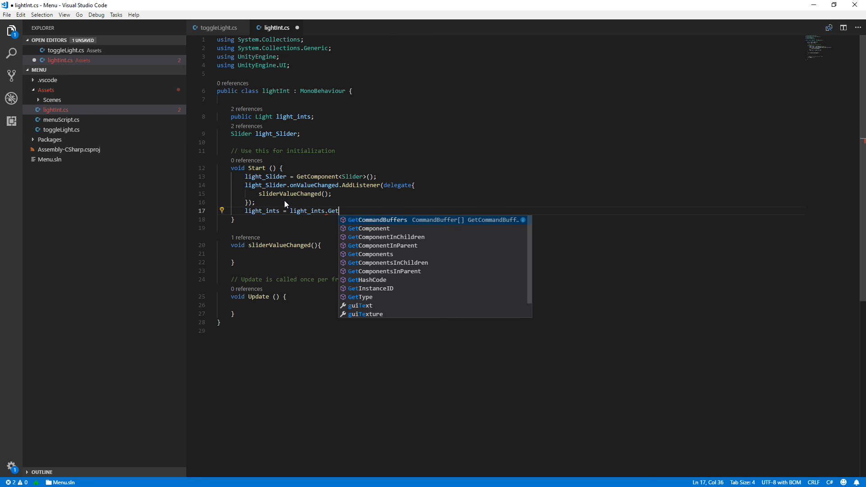
Complete the light_ints assignment with GetComponent<Light>();.
{"action": "key", "text": "Down"}
{"action": "key", "text": "Tab"}
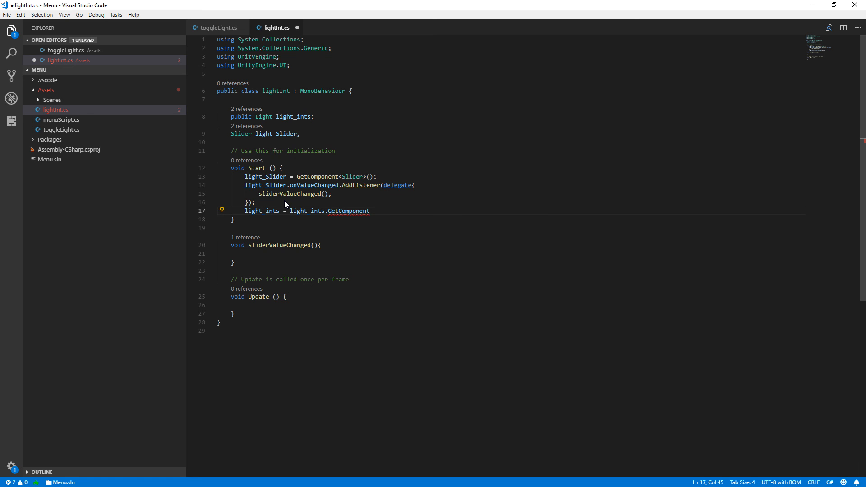
{"action": "type", "text": "<Light>();"}
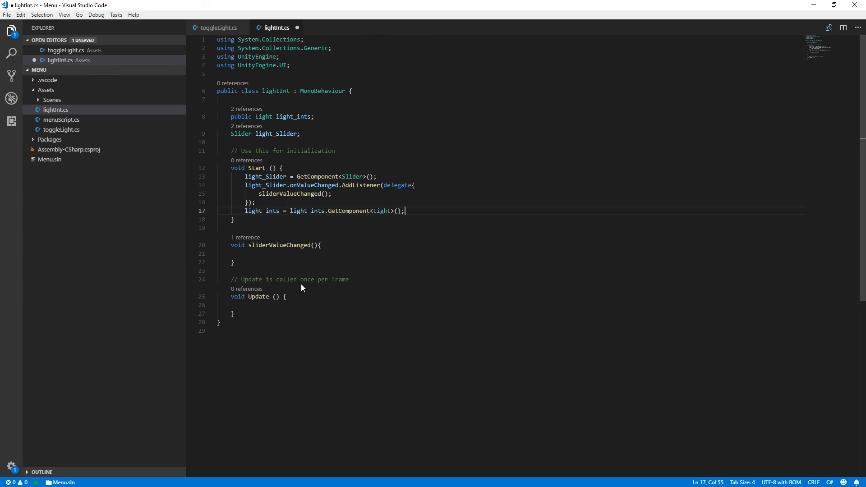
Inside the sliderValueChanged method body, begin the assignment light_ints.intensity =.
{"action": "left_click", "coordinate": [287, 254]}
{"action": "left_click_drag", "start_coordinate": [269, 196], "coordinate": [332, 195]}
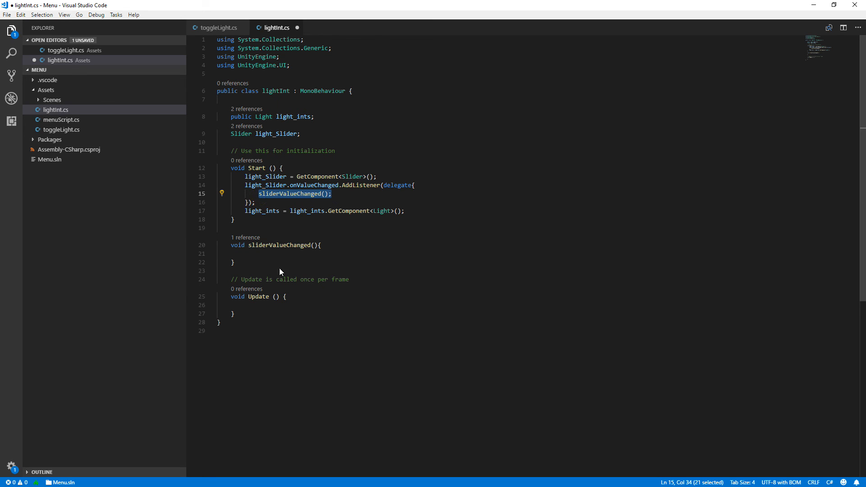
{"action": "left_click", "coordinate": [288, 255]}
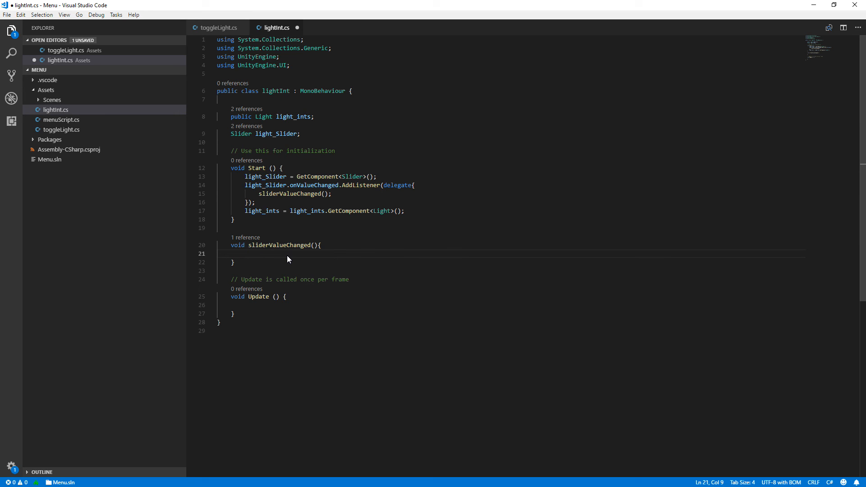
{"action": "type", "text": "li"}
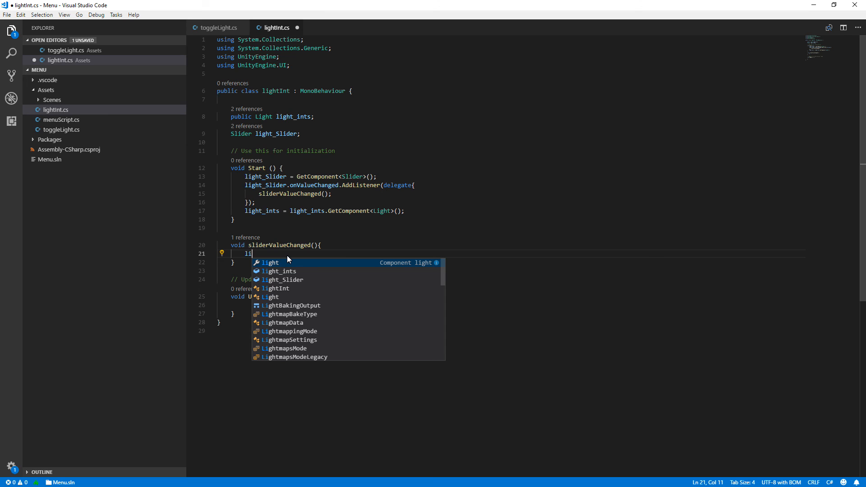
{"action": "key", "text": "Down"}
{"action": "key", "text": "Return"}
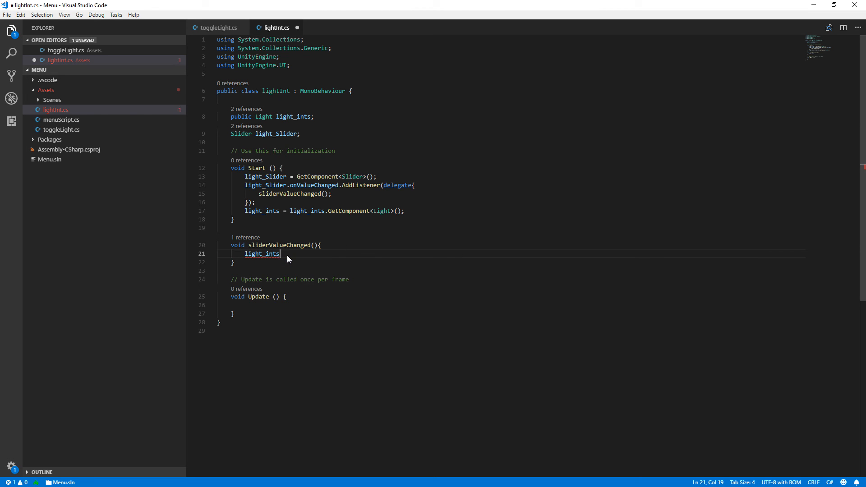
{"action": "type", "text": ".intensity = ligh"}
Complete the intensity assignment with light_Slider.value;.
{"action": "key", "text": "Down"}
{"action": "key", "text": "Down"}
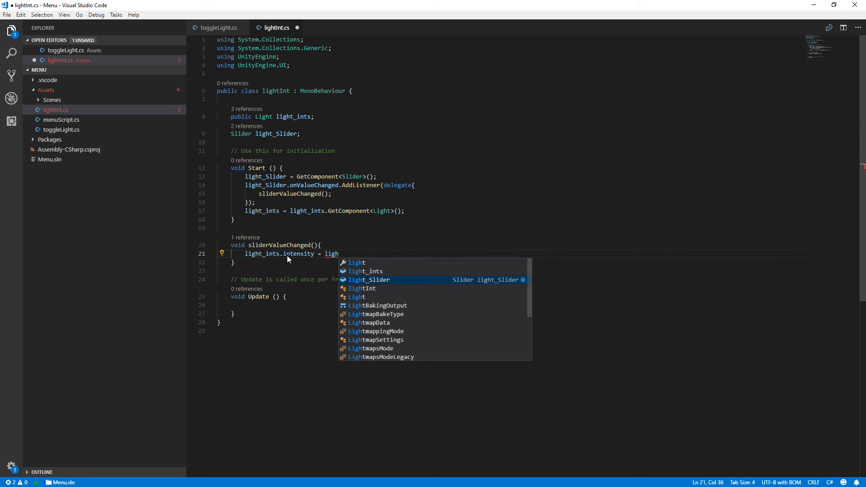
{"action": "key", "text": "Return"}
{"action": "type", "text": ".v"}
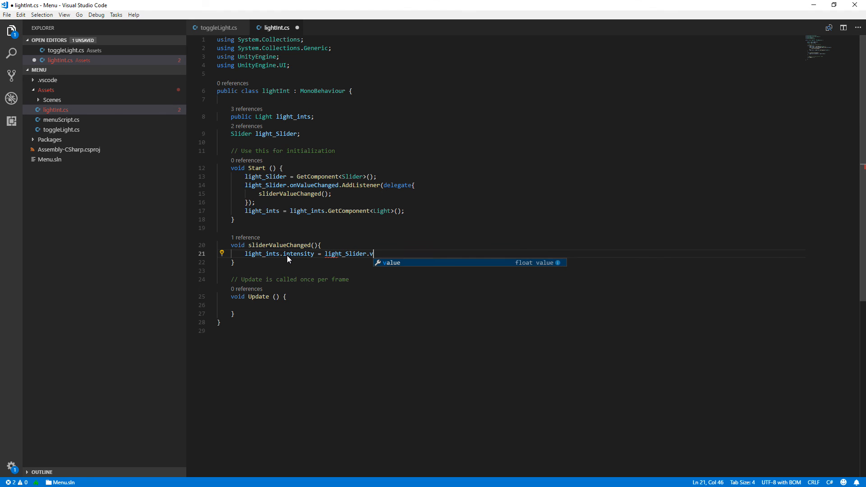
{"action": "key", "text": "Return"}
{"action": "type", "text": ";"}
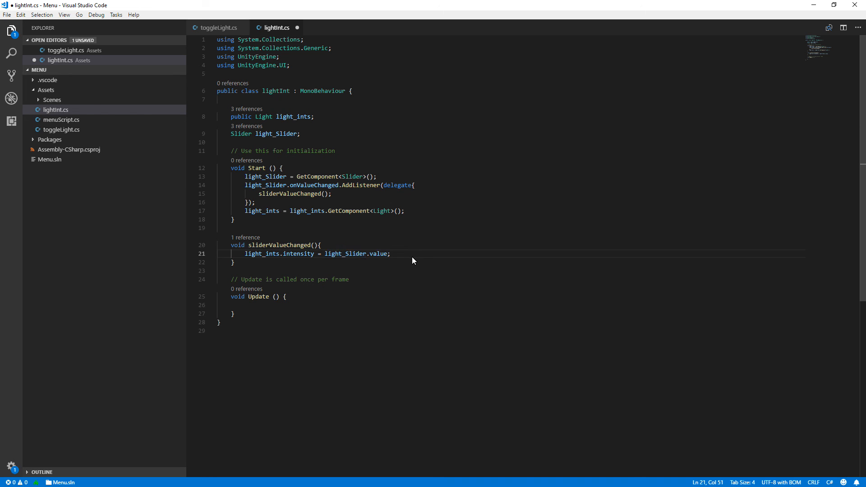
Delete the unused Update method with its comment and save the lightInt.cs script.
{"action": "left_click_drag", "start_coordinate": [231, 279], "coordinate": [253, 312]}
{"action": "key", "text": "BackSpace"}
{"action": "left_click", "coordinate": [280, 269]}
{"action": "key", "text": "ctrl+s"}
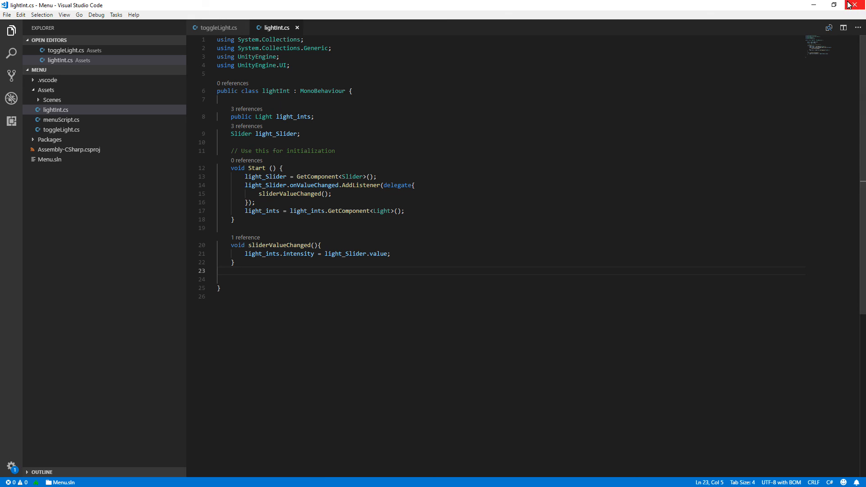
Switch to the Unity editor and select the Slider object under Panel in the playScene hierarchy.
{"action": "left_click", "coordinate": [814, 5]}
{"action": "mouse_move", "coordinate": [394, 486]}
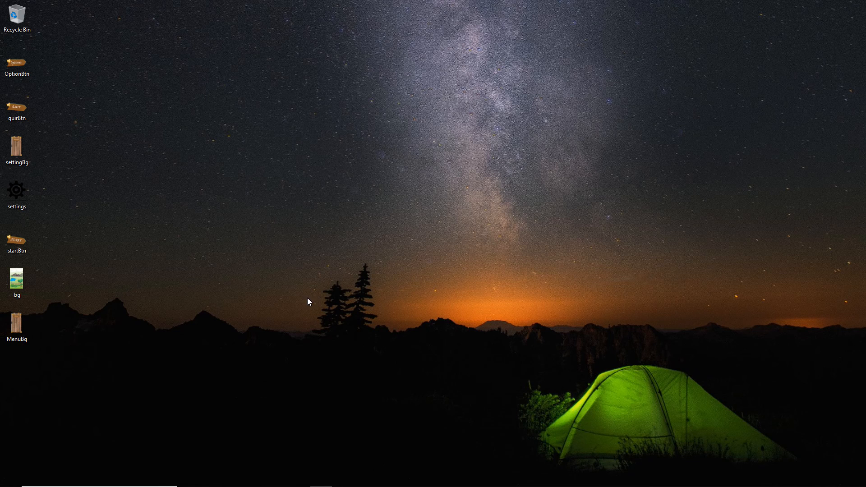
{"action": "left_click", "coordinate": [325, 479]}
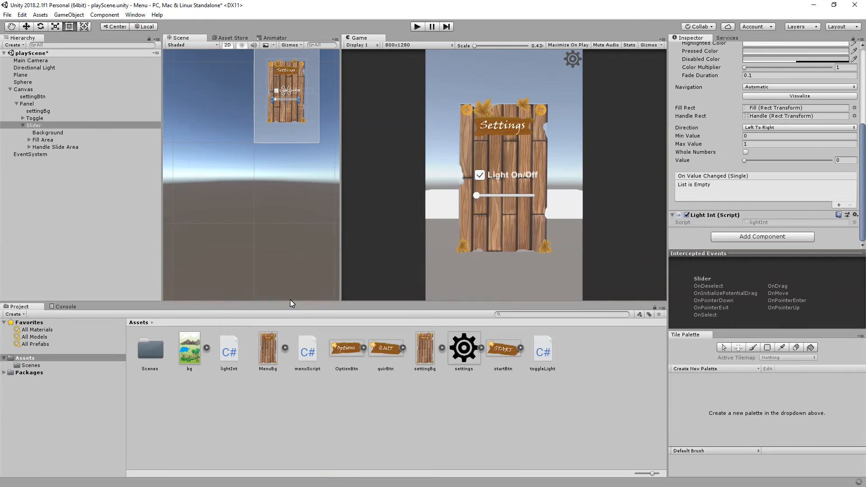
{"action": "left_click", "coordinate": [40, 133]}
{"action": "left_click", "coordinate": [38, 126]}
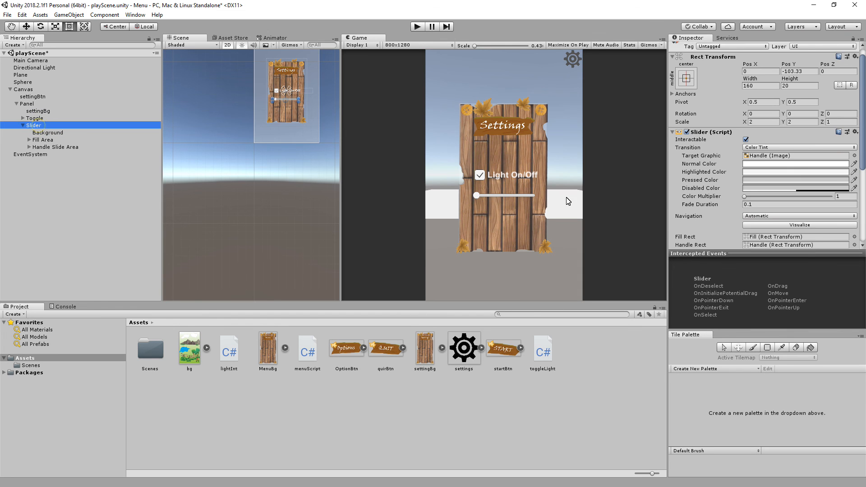
Assign the Directional Light to the Light_ints field of the Slider's Light Int script.
{"action": "scroll", "coordinate": [803, 156], "scroll_direction": "down", "scroll_amount": 5}
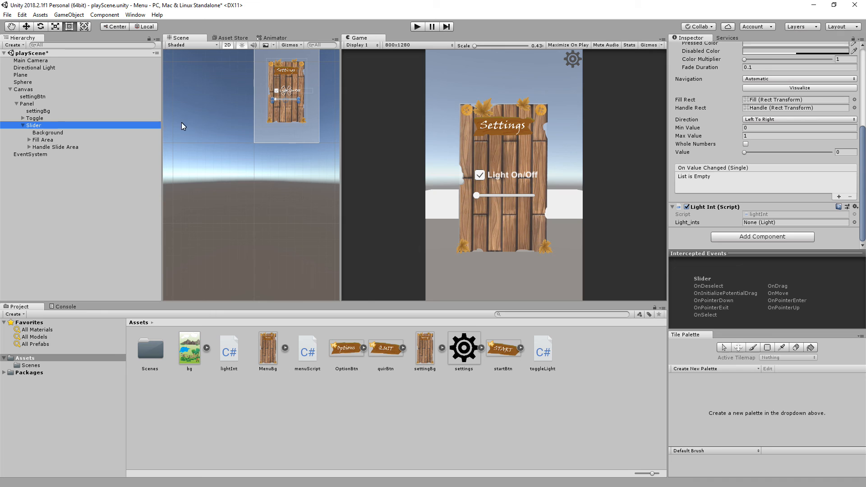
{"action": "left_click_drag", "start_coordinate": [36, 70], "coordinate": [766, 225]}
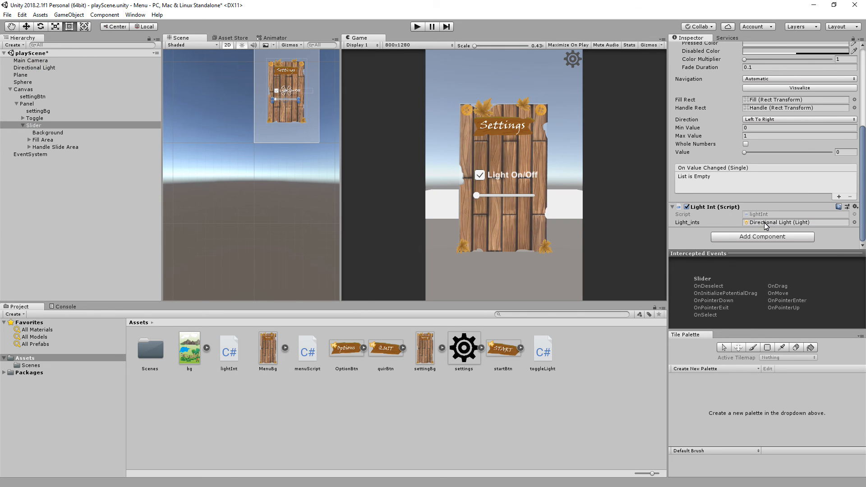
Run the scene, move the intensity slider back and forth to test the lighting, and stop play mode.
{"action": "left_click", "coordinate": [418, 27]}
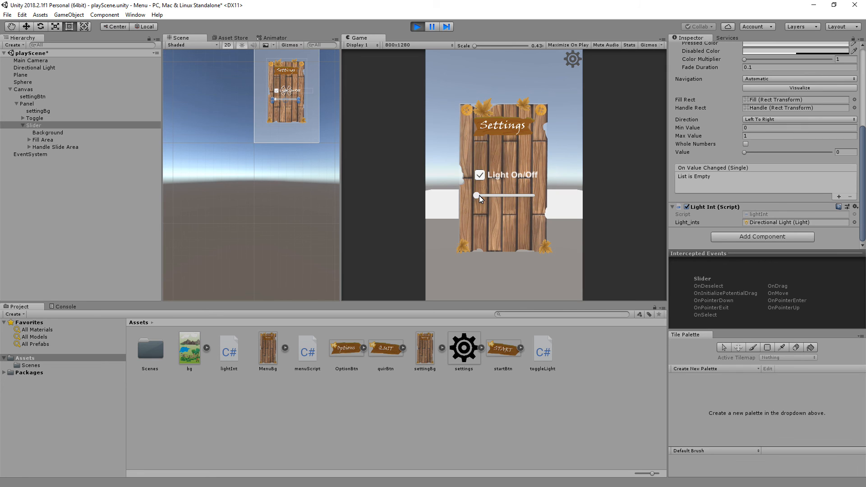
{"action": "left_click_drag", "start_coordinate": [478, 196], "coordinate": [524, 202]}
{"action": "mouse_move", "coordinate": [513, 196]}
{"action": "left_mouse_down"}
{"action": "mouse_move", "coordinate": [498, 196]}
{"action": "mouse_move", "coordinate": [521, 196]}
{"action": "mouse_move", "coordinate": [497, 197]}
{"action": "mouse_move", "coordinate": [529, 199]}
{"action": "mouse_move", "coordinate": [450, 196]}
{"action": "mouse_move", "coordinate": [523, 200]}
{"action": "mouse_move", "coordinate": [488, 199]}
{"action": "mouse_move", "coordinate": [504, 199]}
{"action": "left_mouse_up"}
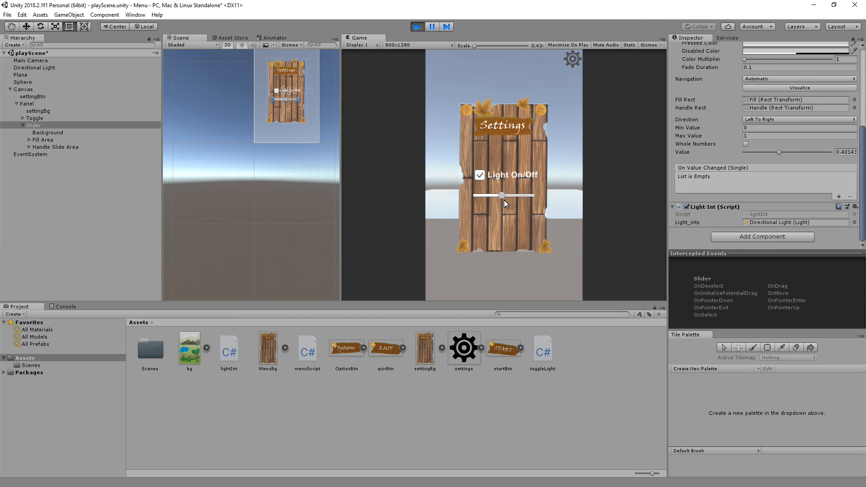
{"action": "left_click", "coordinate": [418, 27]}
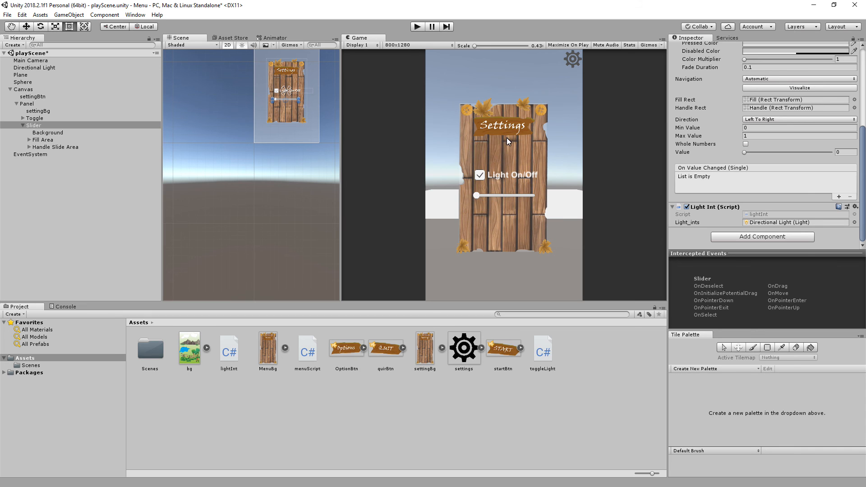
Deactivate the Panel object under Canvas so the settings menu starts hidden.
{"action": "left_click", "coordinate": [29, 105]}
{"action": "scroll", "coordinate": [681, 74], "scroll_direction": "up", "scroll_amount": 1}
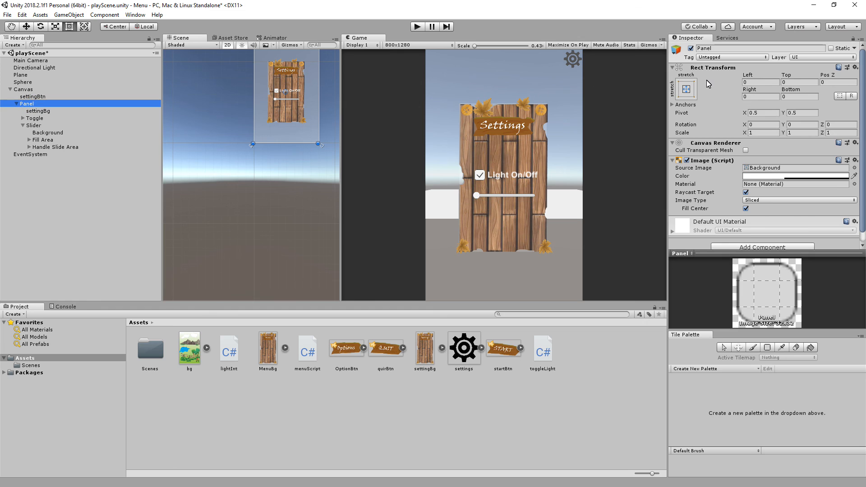
{"action": "left_click", "coordinate": [690, 48]}
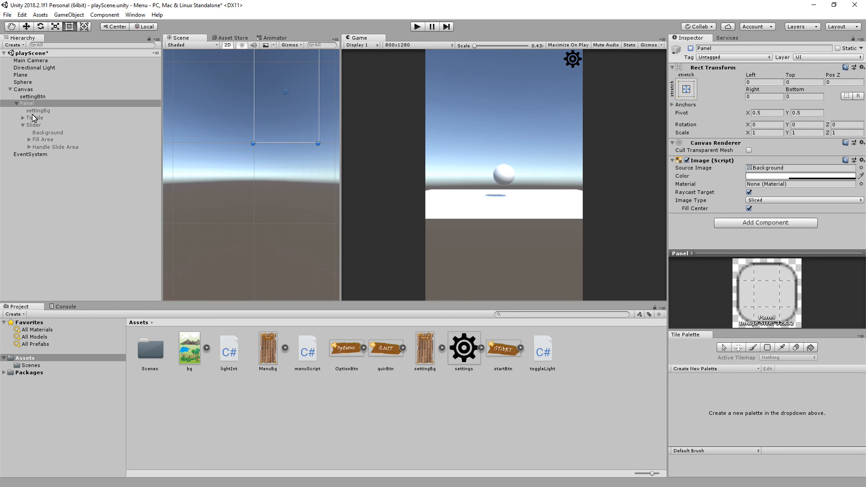
Create a C# script named toggleSettingmenu in the Assets folder.
{"action": "left_click", "coordinate": [41, 14]}
{"action": "mouse_move", "coordinate": [54, 28]}
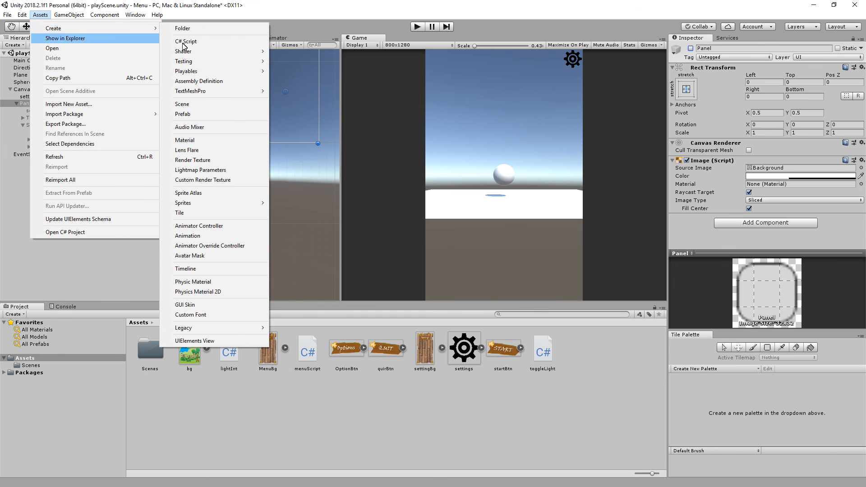
{"action": "left_click", "coordinate": [220, 43]}
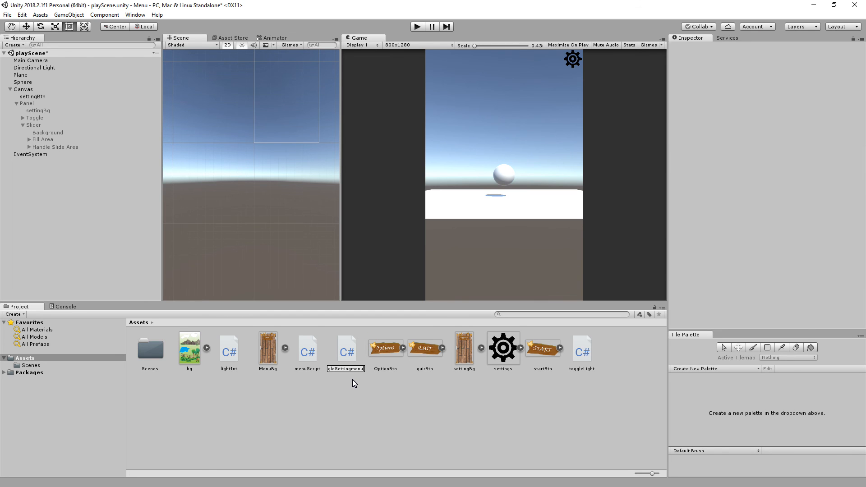
{"action": "key", "text": "Return"}
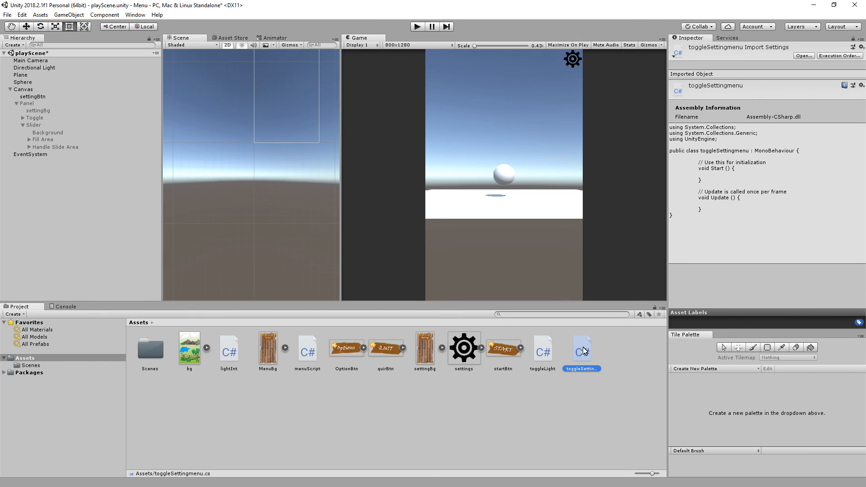
Attach the toggleSettingmenu script to settingBtn and open the script in Visual Studio Code.
{"action": "double_click", "coordinate": [586, 348]}
{"action": "left_click_drag", "start_coordinate": [534, 341], "coordinate": [33, 98]}
{"action": "scroll", "coordinate": [777, 202], "scroll_direction": "down", "scroll_amount": 10}
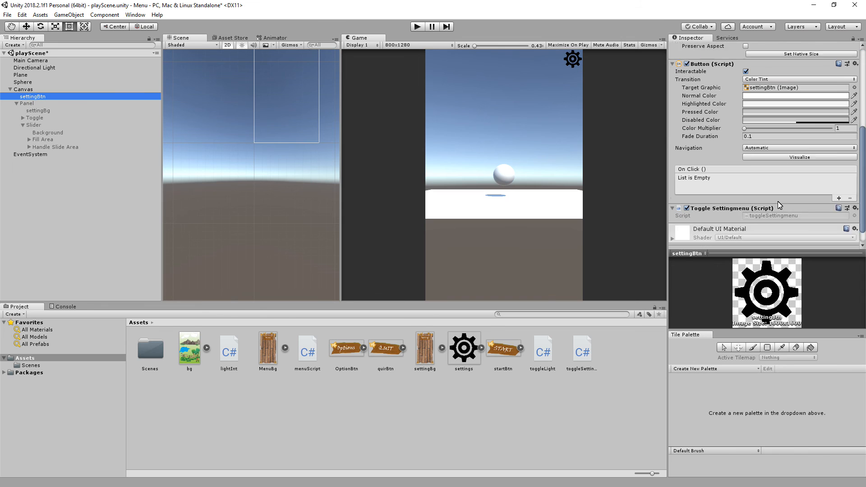
{"action": "scroll", "coordinate": [777, 202], "scroll_direction": "down", "scroll_amount": 2}
{"action": "left_click", "coordinate": [773, 198]}
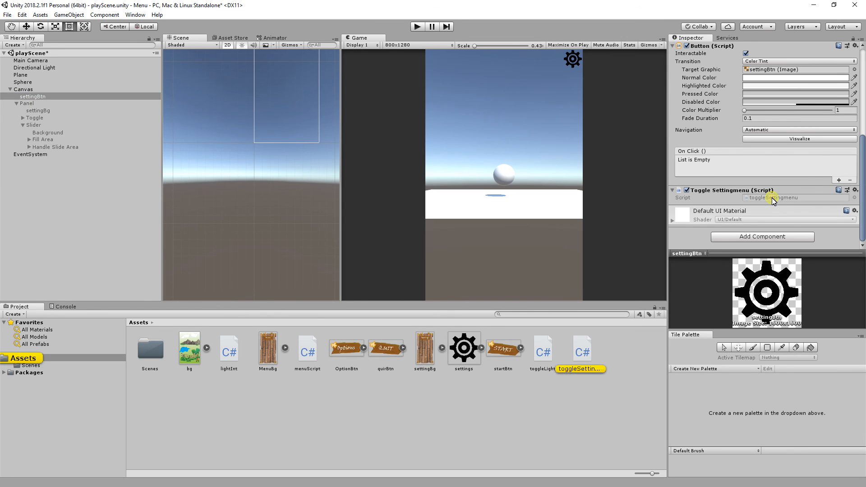
{"action": "double_click", "coordinate": [773, 200]}
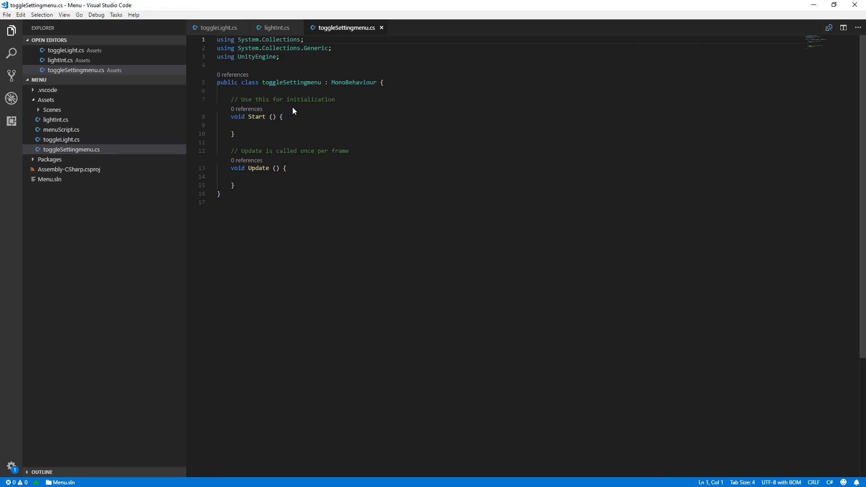
Delete the default Start and Update methods with their comments from the toggleSettingmenu class.
{"action": "left_click", "coordinate": [350, 98]}
{"action": "left_click_drag", "start_coordinate": [228, 99], "coordinate": [285, 182]}
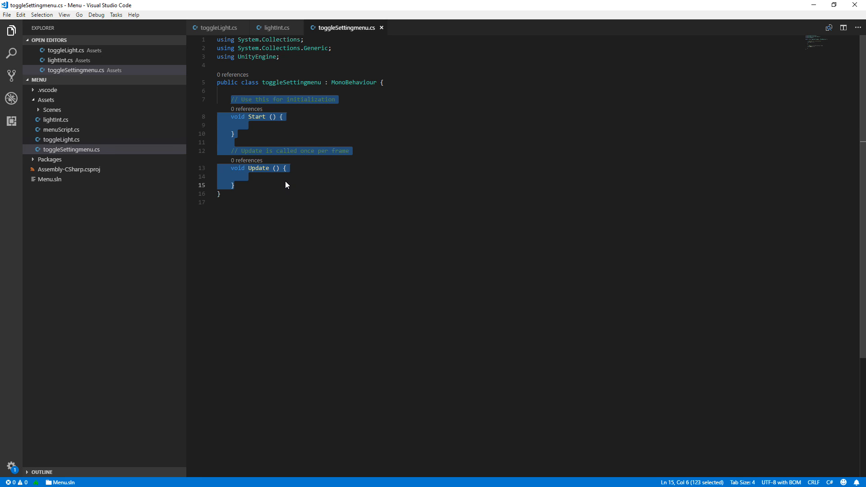
{"action": "key", "text": "BackSpace"}
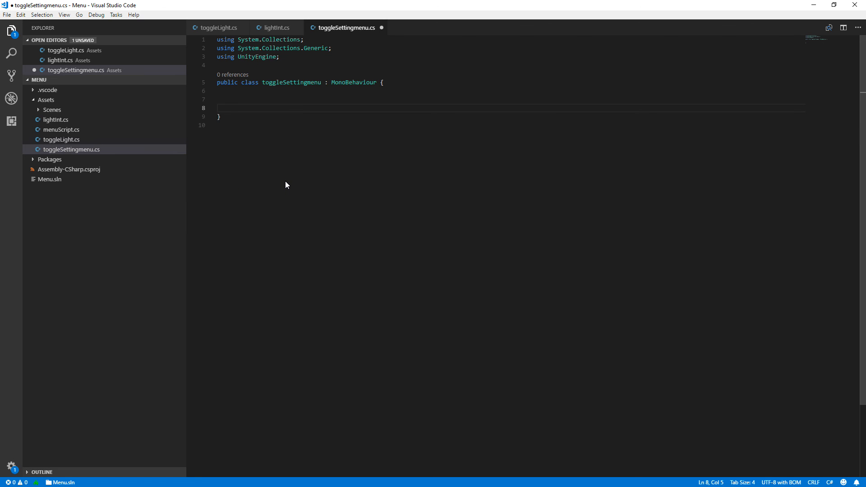
Declare the field public GameObject settingPanel; in the toggleSettingmenu class.
{"action": "type", "text": "public Game"}
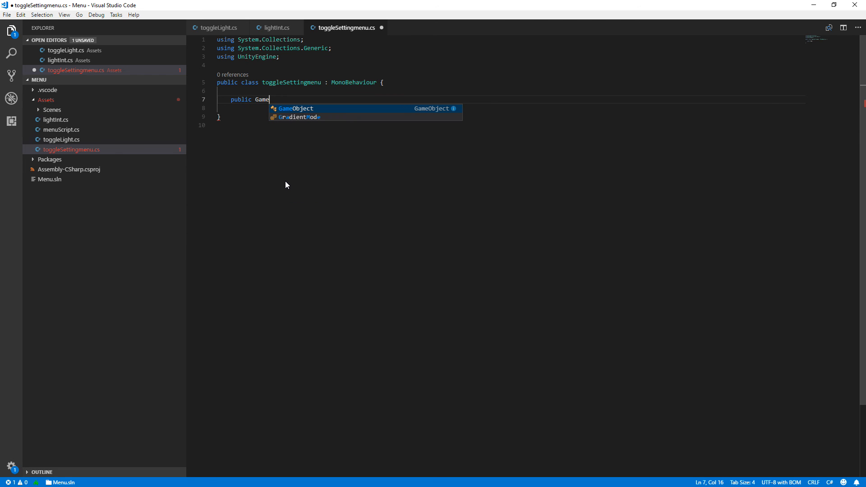
{"action": "key", "text": "Tab"}
{"action": "type", "text": "settig"}
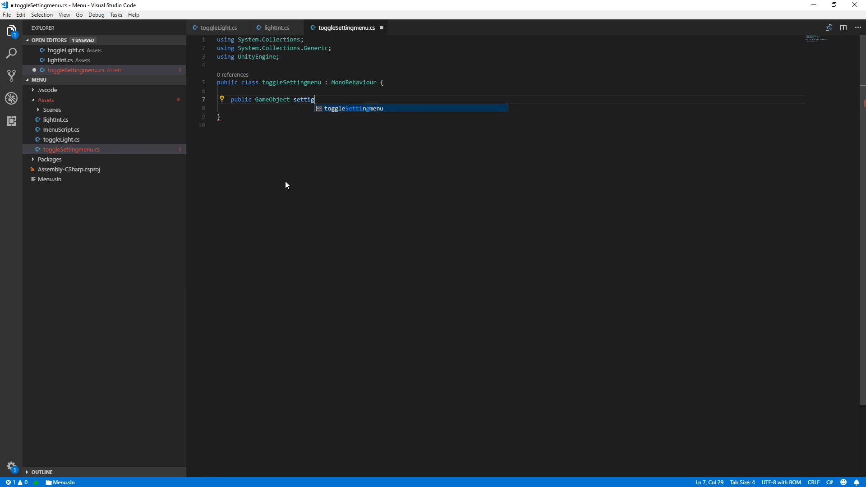
{"action": "key", "text": "BackSpace"}
{"action": "type", "text": "ng"}
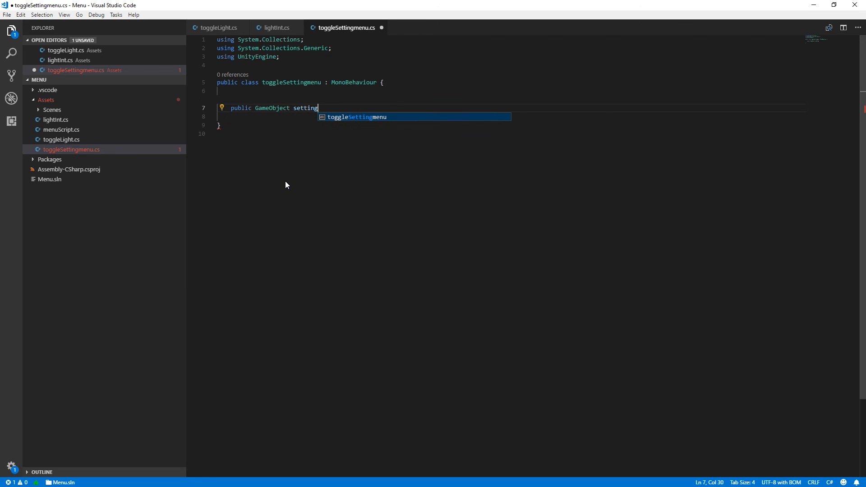
{"action": "type", "text": "Panel;"}
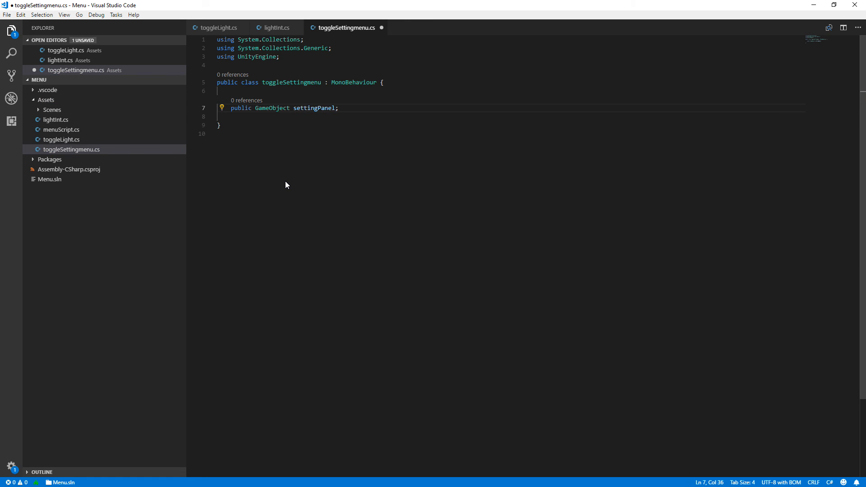
Add an empty method public void TogglePanel() below the settingPanel field.
{"action": "key", "text": "Return"}
{"action": "key", "text": "Return"}
{"action": "type", "text": "public void "}
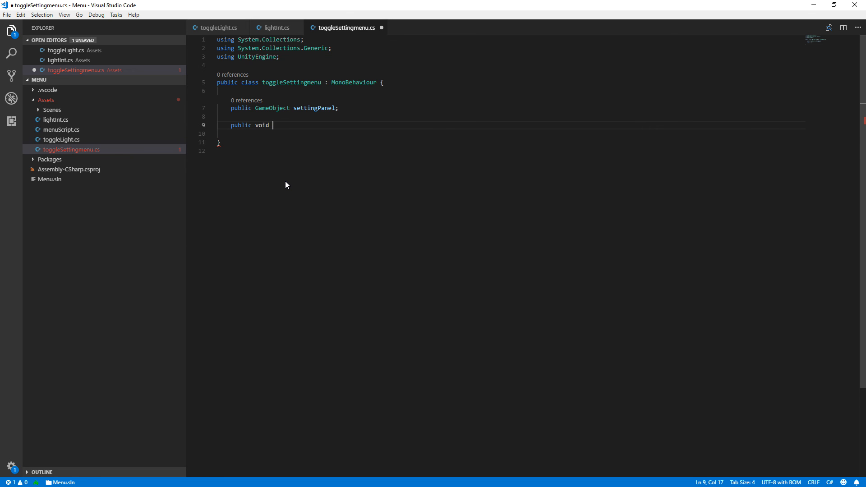
{"action": "type", "text": "TogglePanel"}
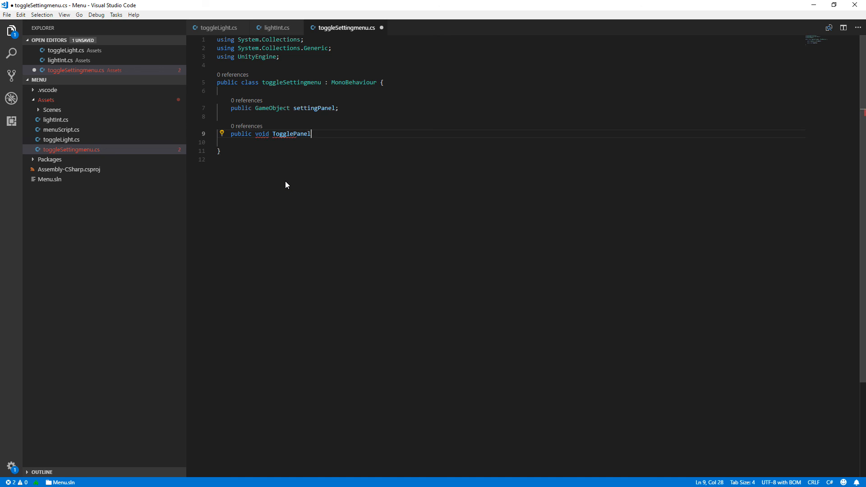
{"action": "type", "text": "(){"}
{"action": "key", "text": "Return"}
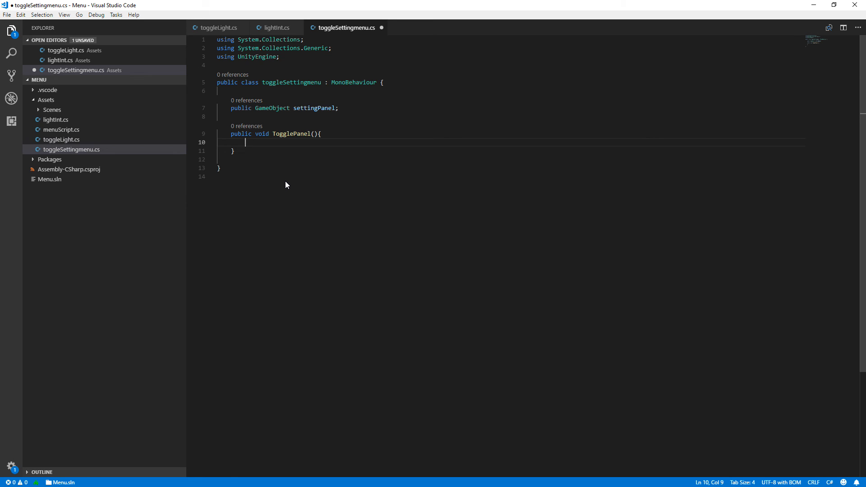
Inside the TogglePanel body, begin the call settingPanel.SetActive().
{"action": "type", "text": "settingPanel"}
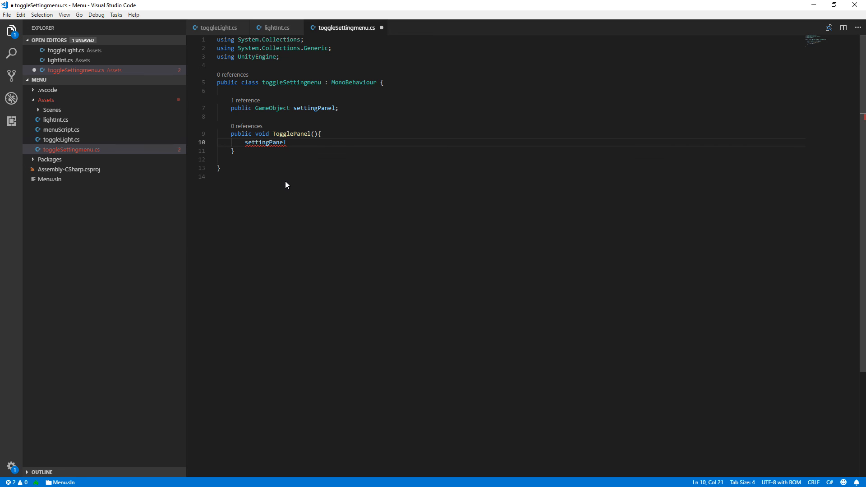
{"action": "type", "text": ".Se"}
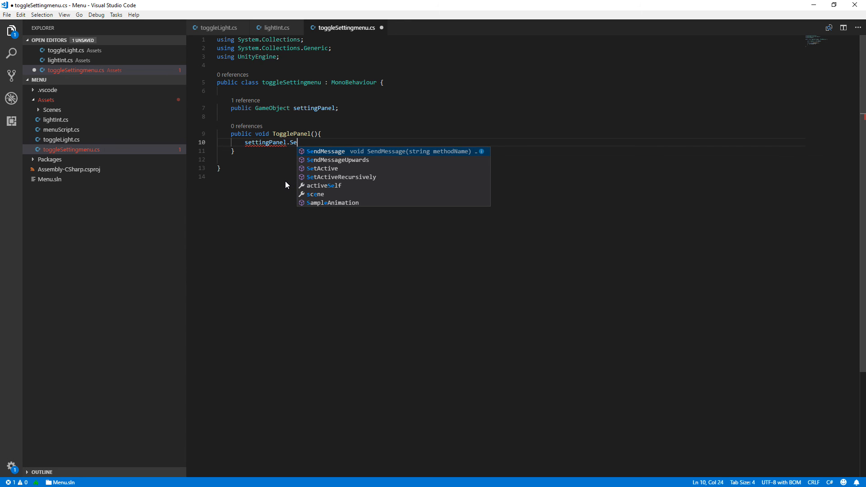
{"action": "key", "text": "Down"}
{"action": "key", "text": "Down"}
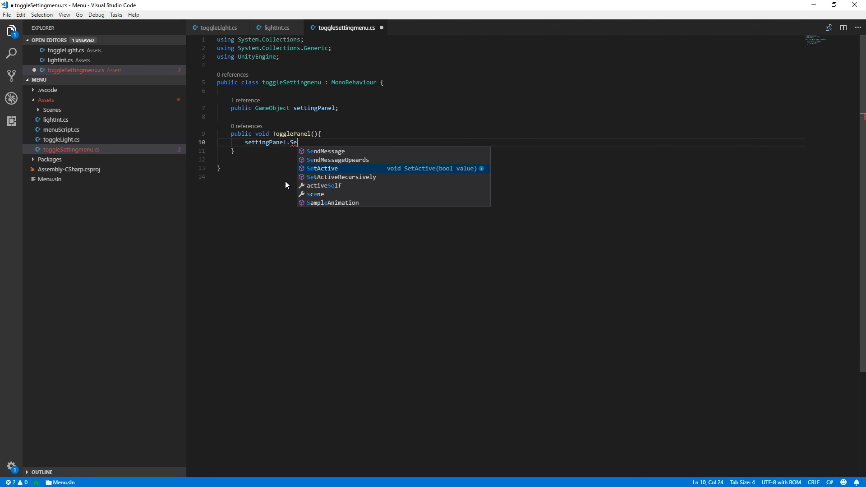
{"action": "key", "text": "Return"}
{"action": "type", "text": "("}
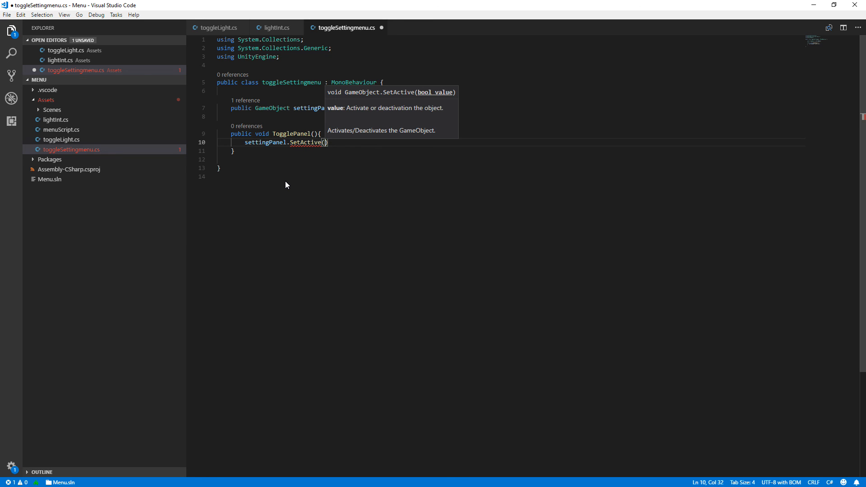
{"action": "type", "text": "!s"}
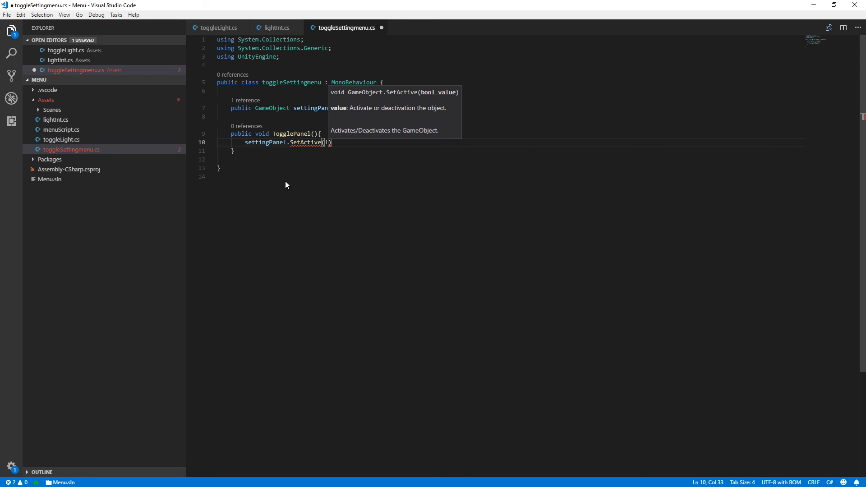
{"action": "type", "text": "e"}
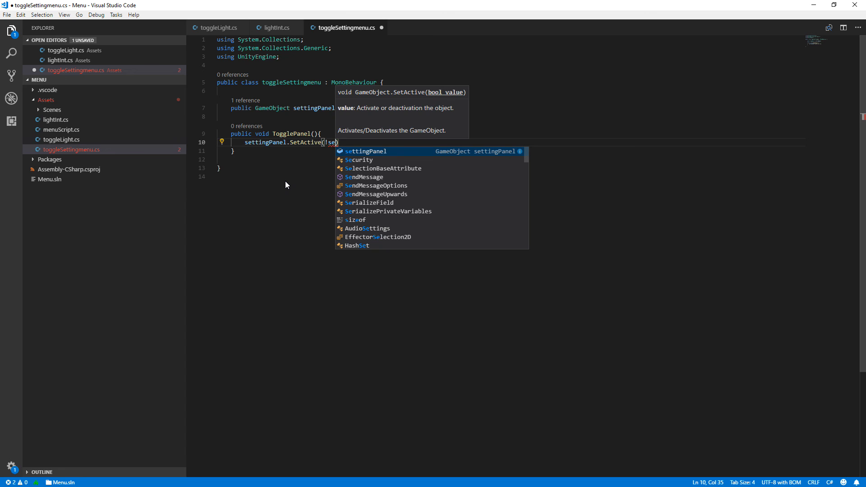
Pass !settingPanel.activeSelf as the SetActive argument, end the statement with a semicolon, and save the script.
{"action": "key", "text": "Return"}
{"action": "type", "text": ".a"}
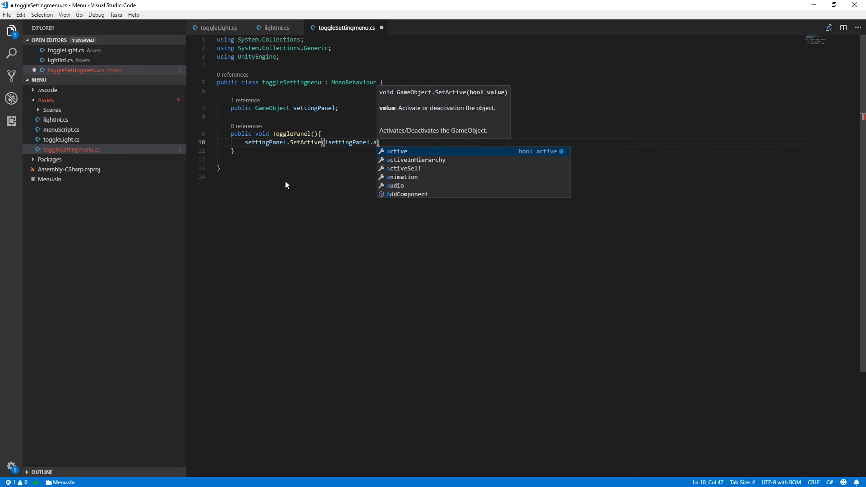
{"action": "key", "text": "Down"}
{"action": "key", "text": "Down"}
{"action": "key", "text": "Return"}
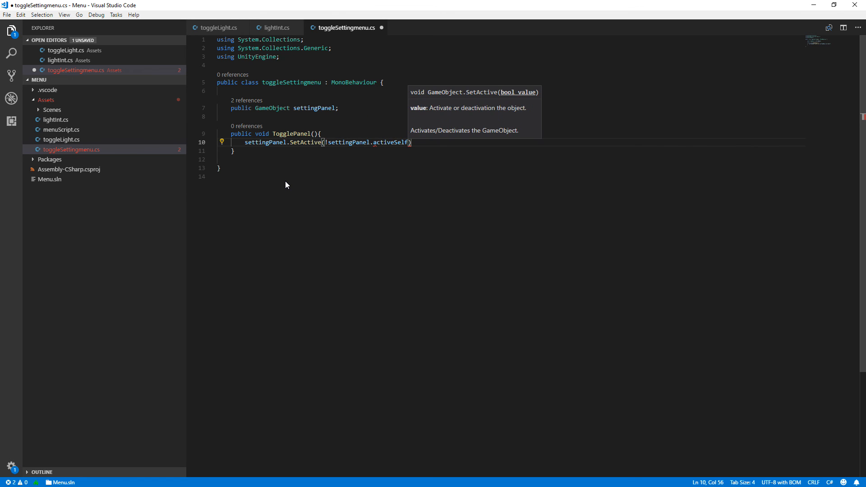
{"action": "type", "text": ");"}
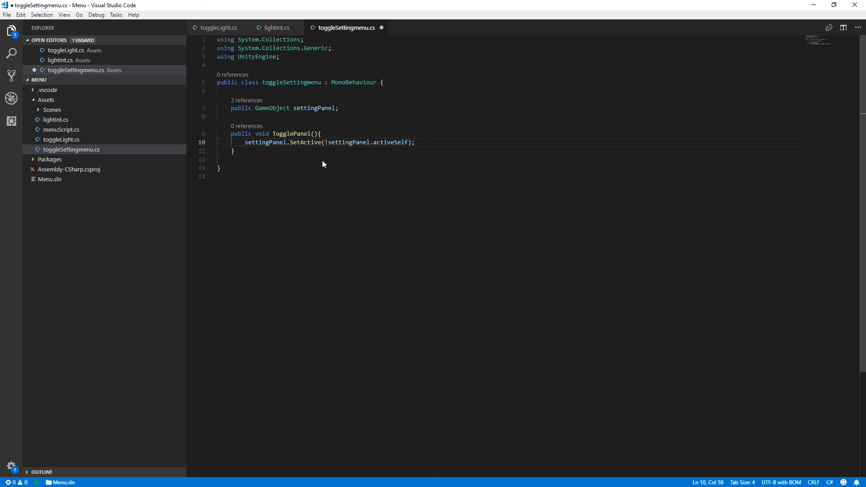
{"action": "key", "text": "ctrl+s"}
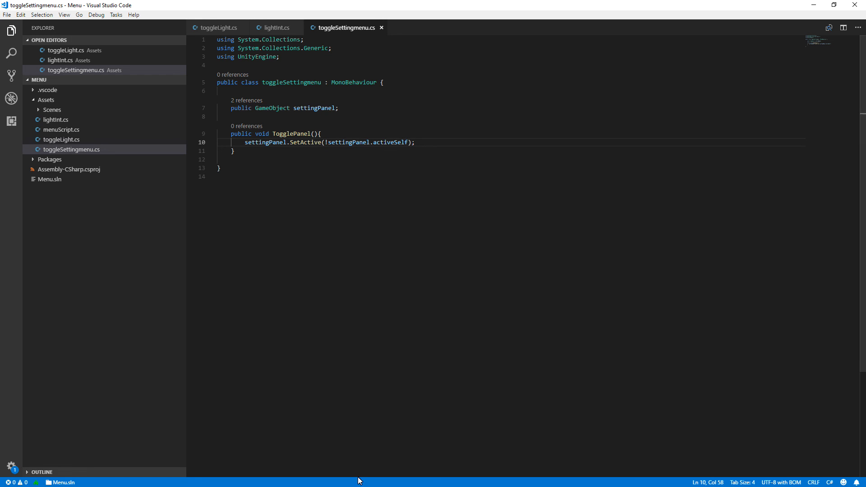
Switch to the Unity editor and assign Panel to the Setting Panel field of settingBtn's Toggle Settingmenu script.
{"action": "left_click", "coordinate": [813, 5]}
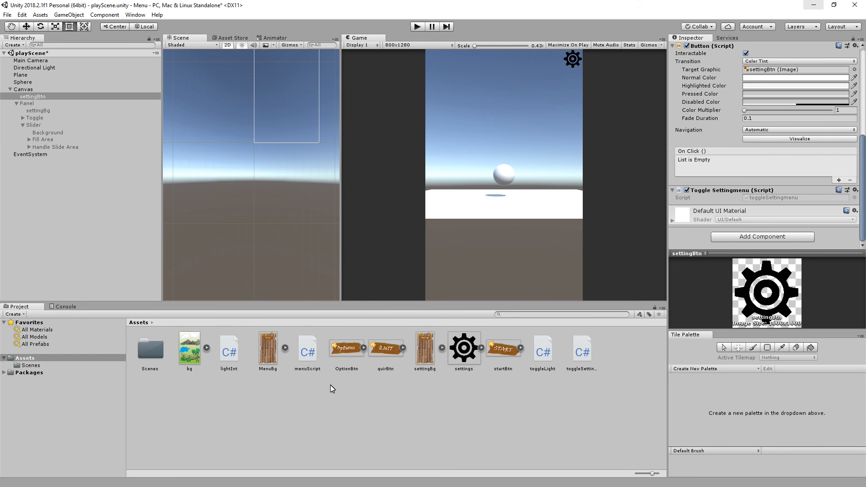
{"action": "left_click", "coordinate": [36, 97]}
{"action": "scroll", "coordinate": [767, 194], "scroll_direction": "down", "scroll_amount": 8}
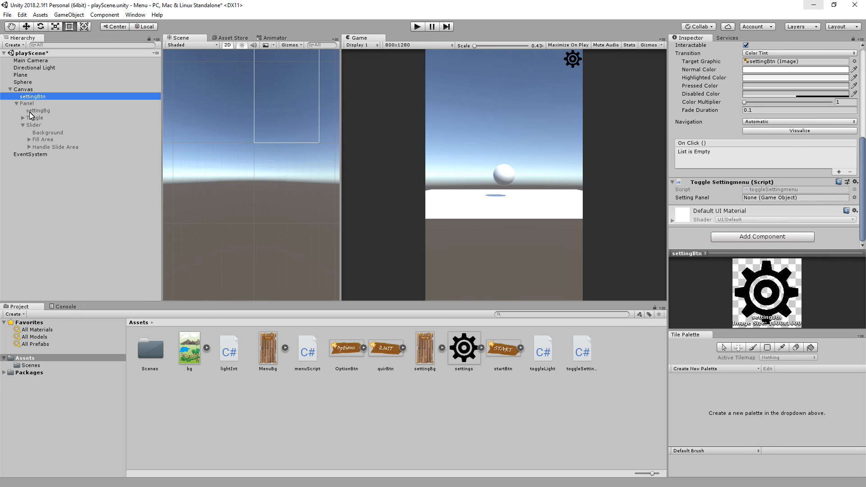
{"action": "left_click_drag", "start_coordinate": [27, 104], "coordinate": [763, 201]}
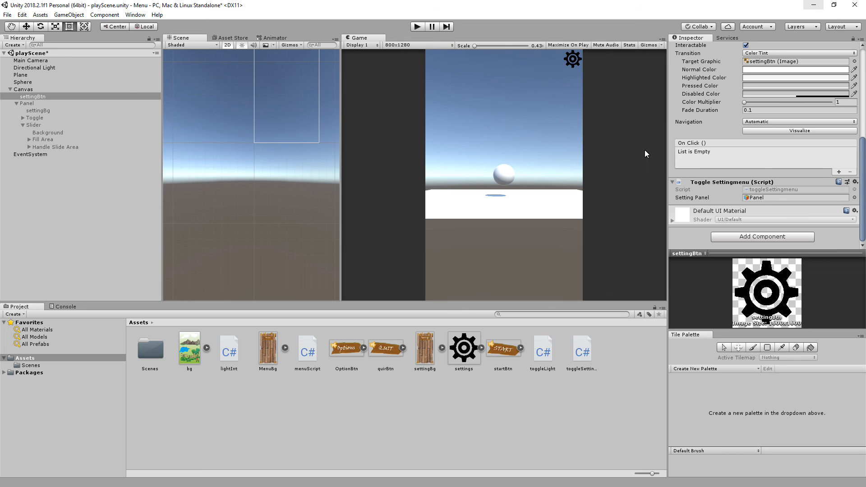
Add an On Click event entry to settingBtn's Button component and assign the scene object settingBtn as its target.
{"action": "left_click", "coordinate": [839, 172]}
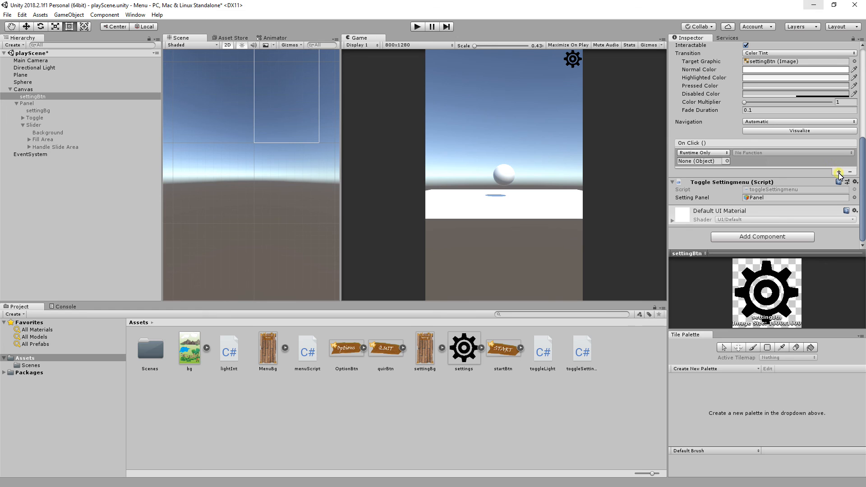
{"action": "left_click", "coordinate": [728, 162]}
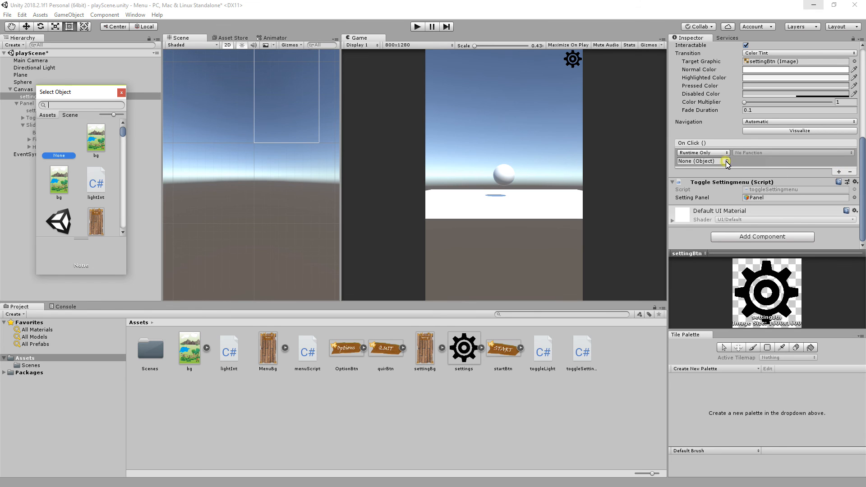
{"action": "left_click", "coordinate": [69, 116]}
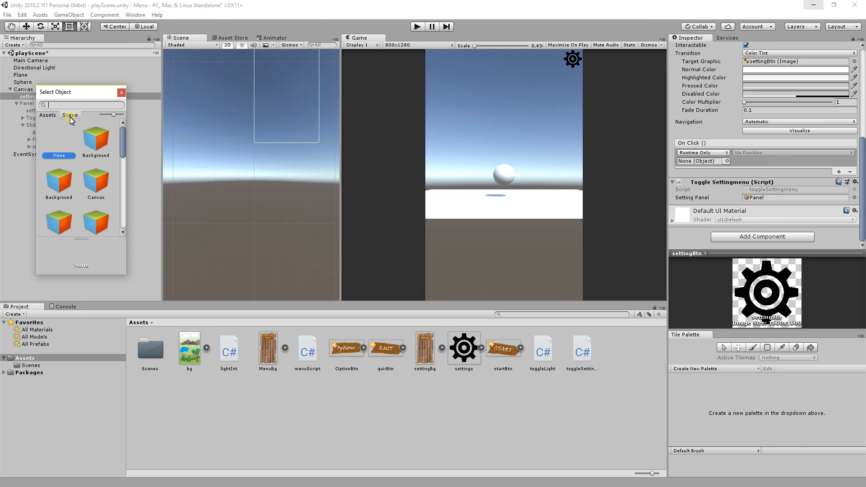
{"action": "scroll", "coordinate": [77, 190], "scroll_direction": "down", "scroll_amount": 2}
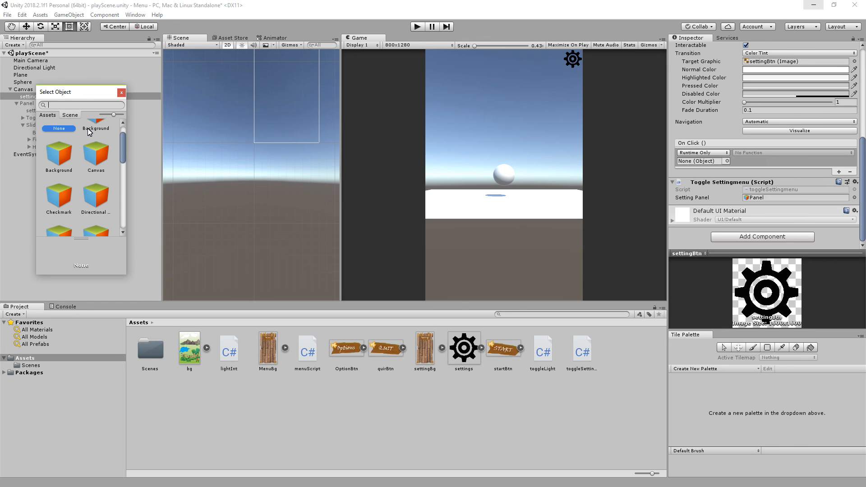
{"action": "left_click_drag", "start_coordinate": [82, 92], "coordinate": [147, 103]}
{"action": "left_click_drag", "start_coordinate": [184, 158], "coordinate": [178, 213]}
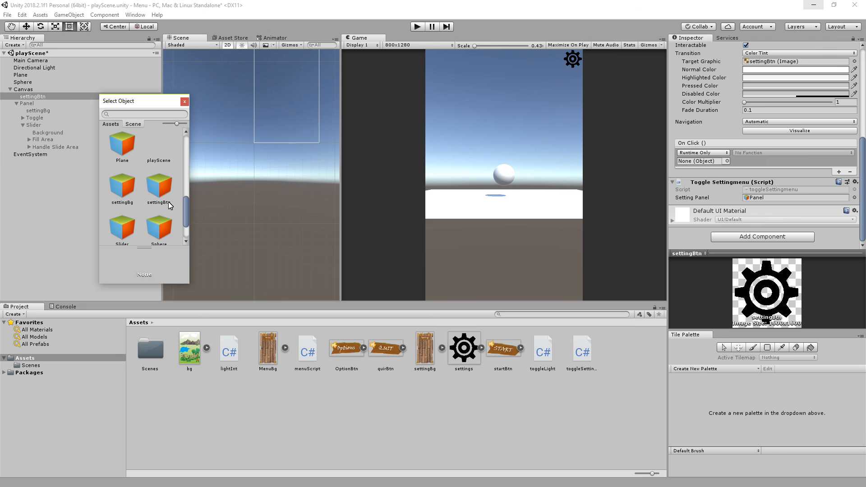
{"action": "left_click", "coordinate": [164, 190]}
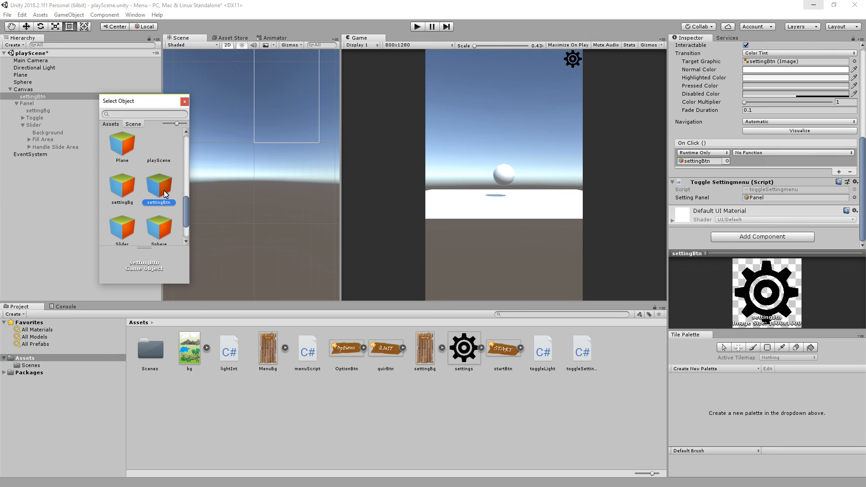
{"action": "double_click", "coordinate": [163, 192]}
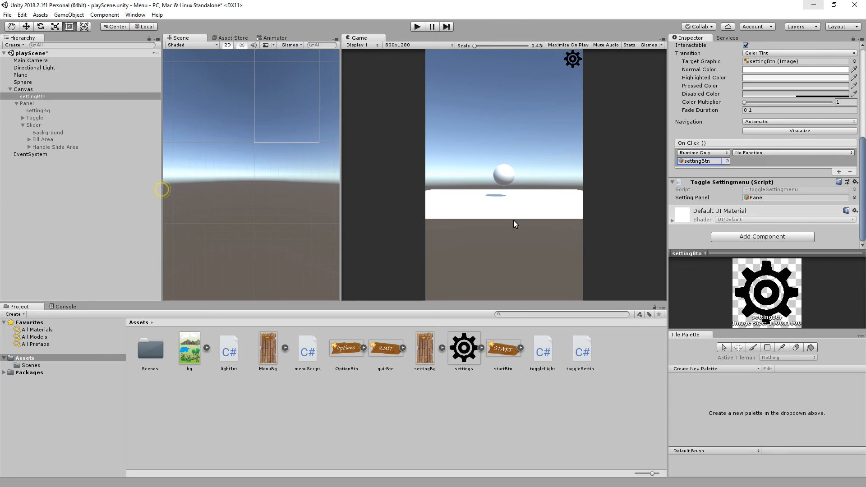
Set the On Click function of settingBtn to TogglePanel () from the toggleSettingmenu script.
{"action": "left_click", "coordinate": [850, 153]}
{"action": "mouse_move", "coordinate": [780, 225]}
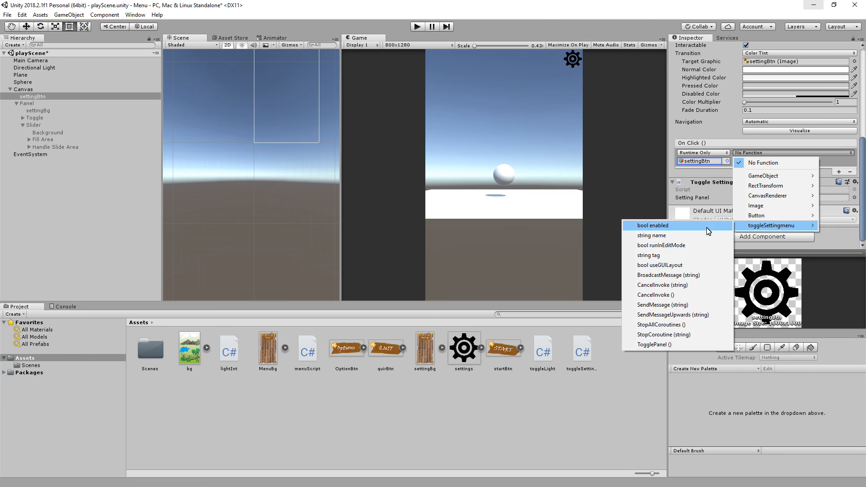
{"action": "left_click", "coordinate": [678, 345]}
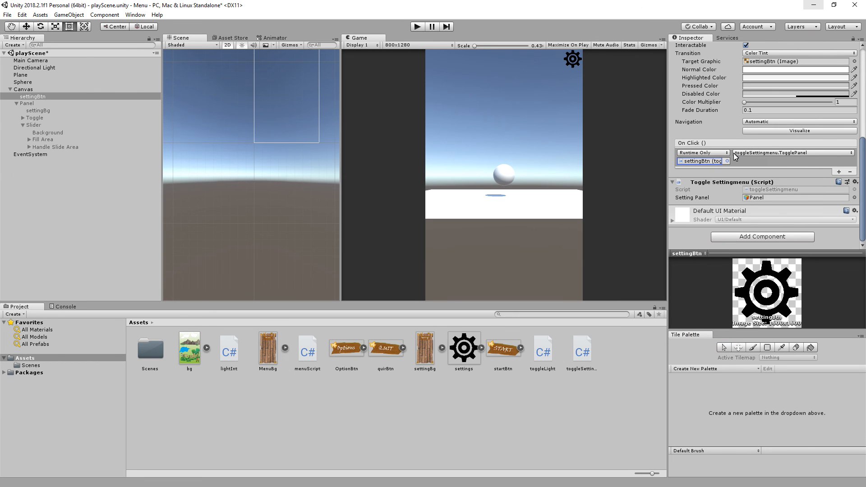
{"action": "scroll", "coordinate": [723, 172], "scroll_direction": "up", "scroll_amount": 3}
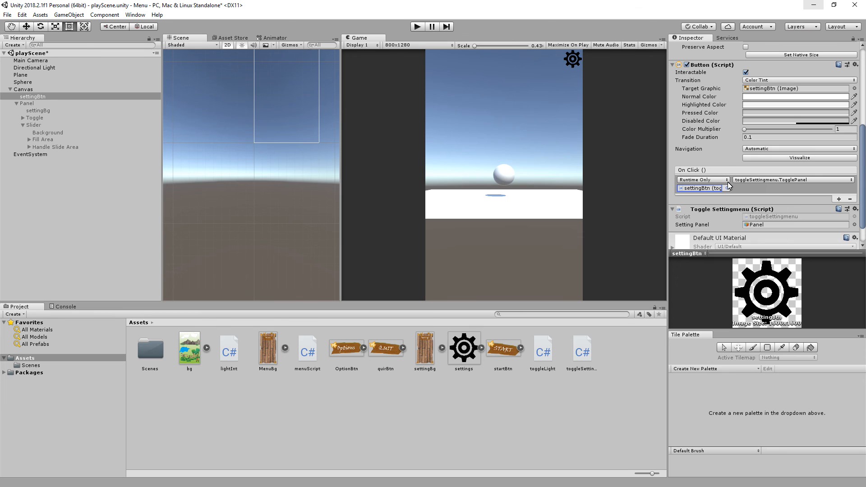
{"action": "scroll", "coordinate": [718, 216], "scroll_direction": "down", "scroll_amount": 3}
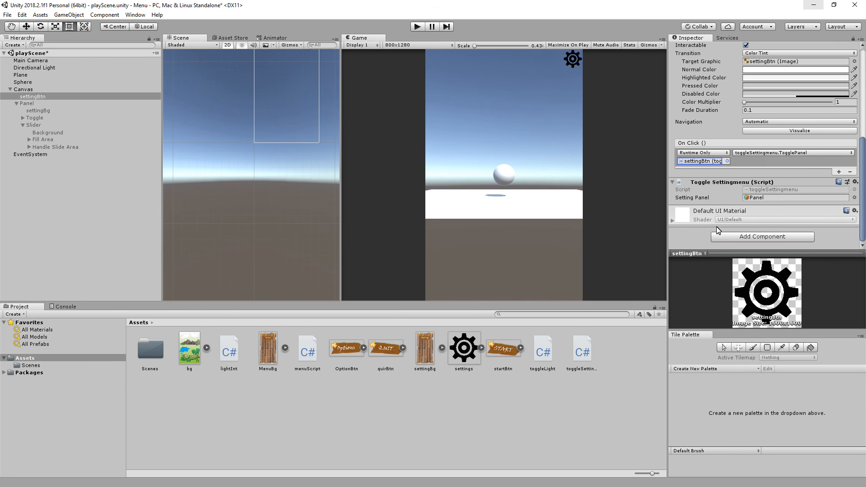
Run the scene in play mode to test opening the settings panel with the gear button, and stop playing.
{"action": "left_click", "coordinate": [417, 27]}
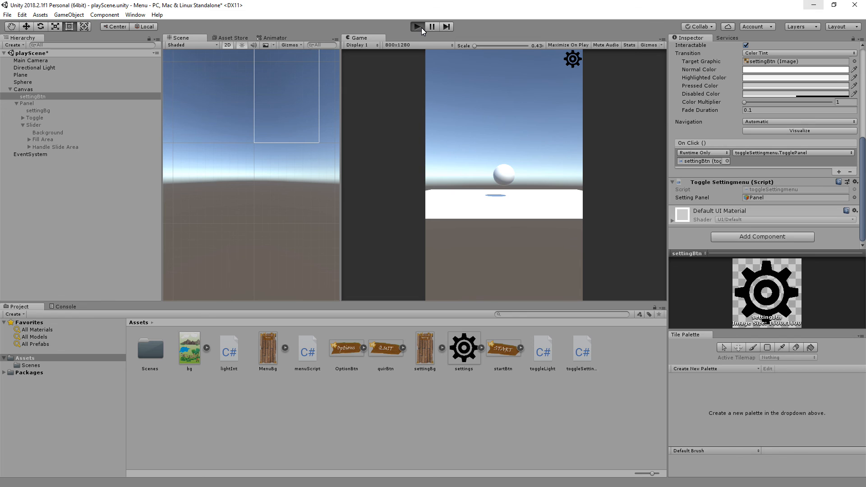
{"action": "left_click", "coordinate": [575, 62]}
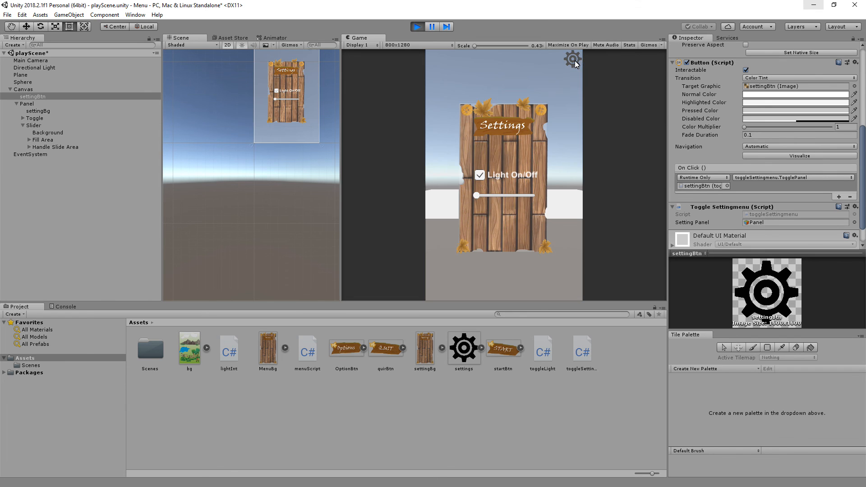
{"action": "left_click", "coordinate": [417, 26]}
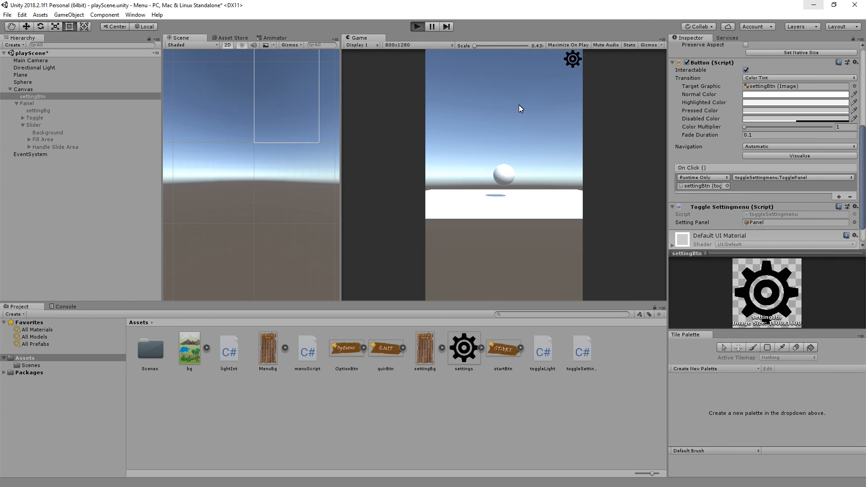
{"action": "left_click", "coordinate": [573, 60]}
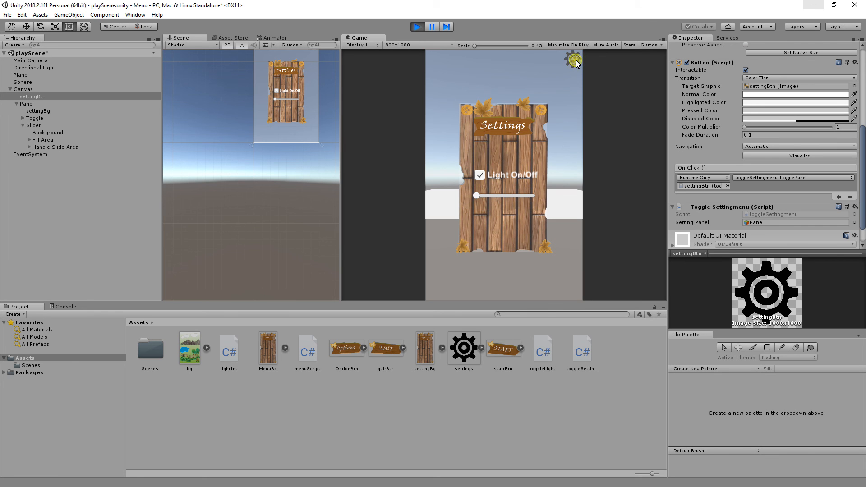
{"action": "left_click", "coordinate": [417, 27]}
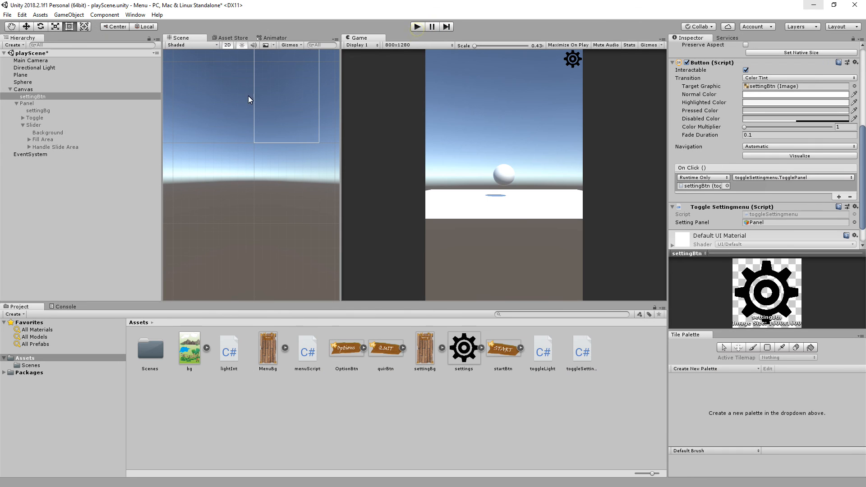
Activate the Panel object and shrink it to a scale of X 0.75 and Y 0.86.
{"action": "left_click", "coordinate": [25, 103]}
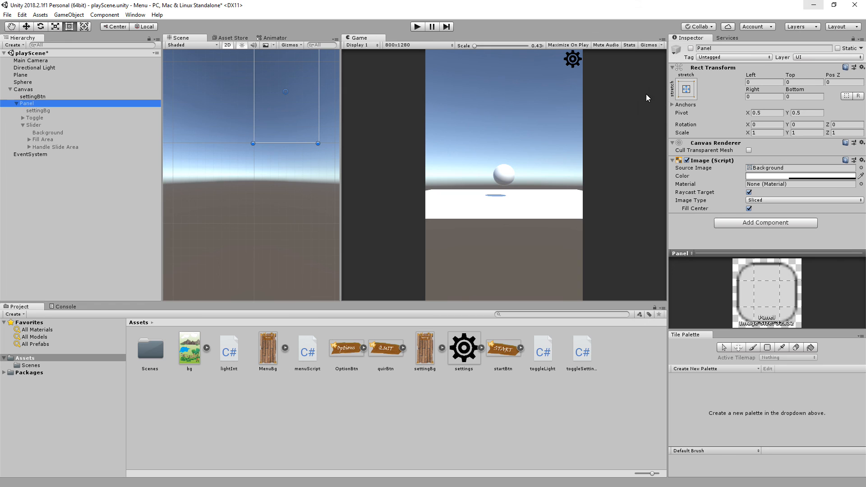
{"action": "left_click", "coordinate": [691, 49]}
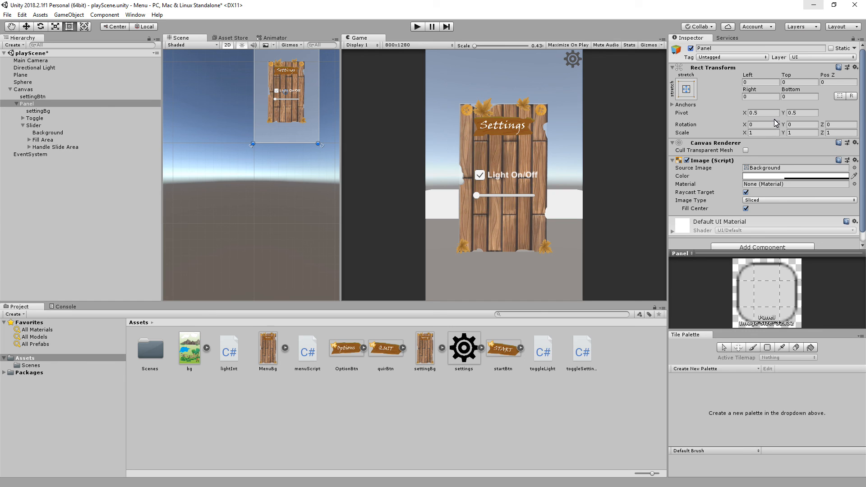
{"action": "left_click_drag", "start_coordinate": [783, 134], "coordinate": [779, 134]}
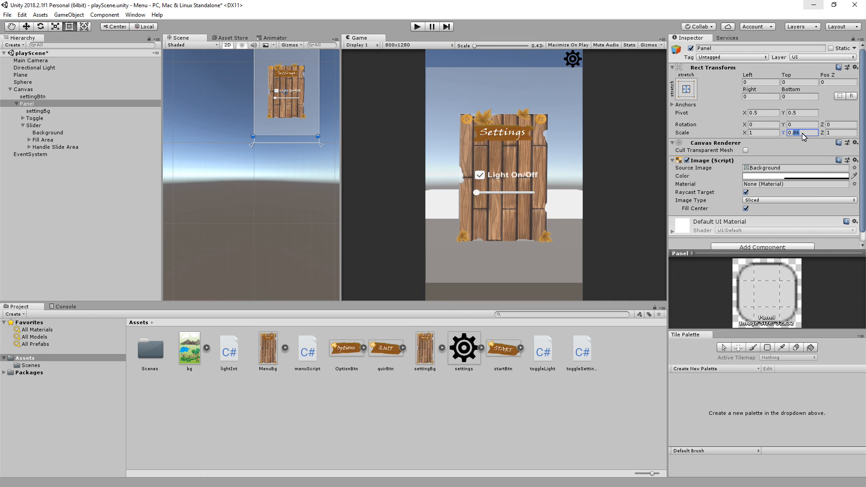
{"action": "left_click_drag", "start_coordinate": [744, 133], "coordinate": [742, 135]}
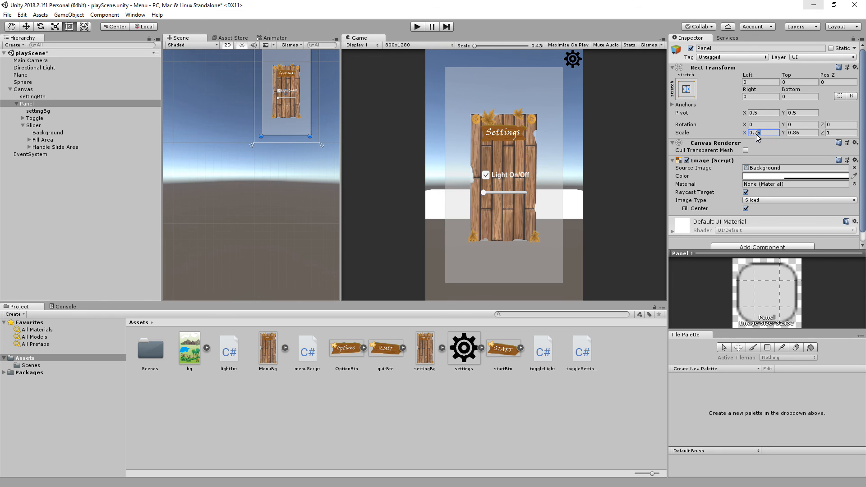
Play the scene, toggle the resized settings panel repeatedly with the gear button, and exit play mode.
{"action": "left_click", "coordinate": [418, 27]}
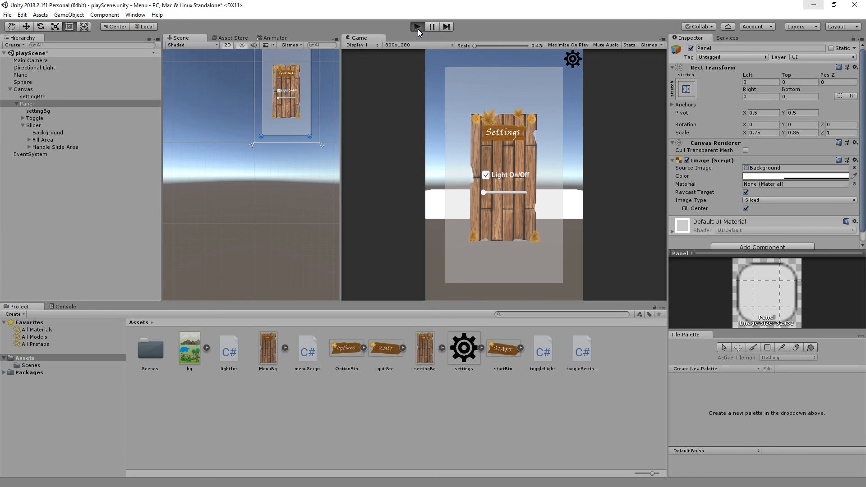
{"action": "left_click", "coordinate": [573, 60]}
{"action": "left_click", "coordinate": [573, 61]}
{"action": "left_click", "coordinate": [572, 60]}
{"action": "left_click", "coordinate": [573, 60]}
{"action": "left_click", "coordinate": [573, 61]}
{"action": "left_click", "coordinate": [573, 61]}
{"action": "left_click", "coordinate": [573, 62]}
{"action": "left_click", "coordinate": [572, 62]}
{"action": "left_click", "coordinate": [418, 27]}
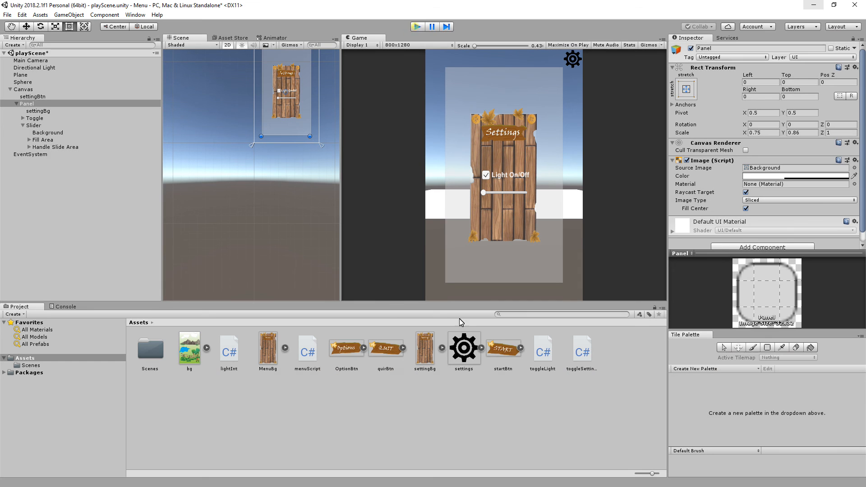